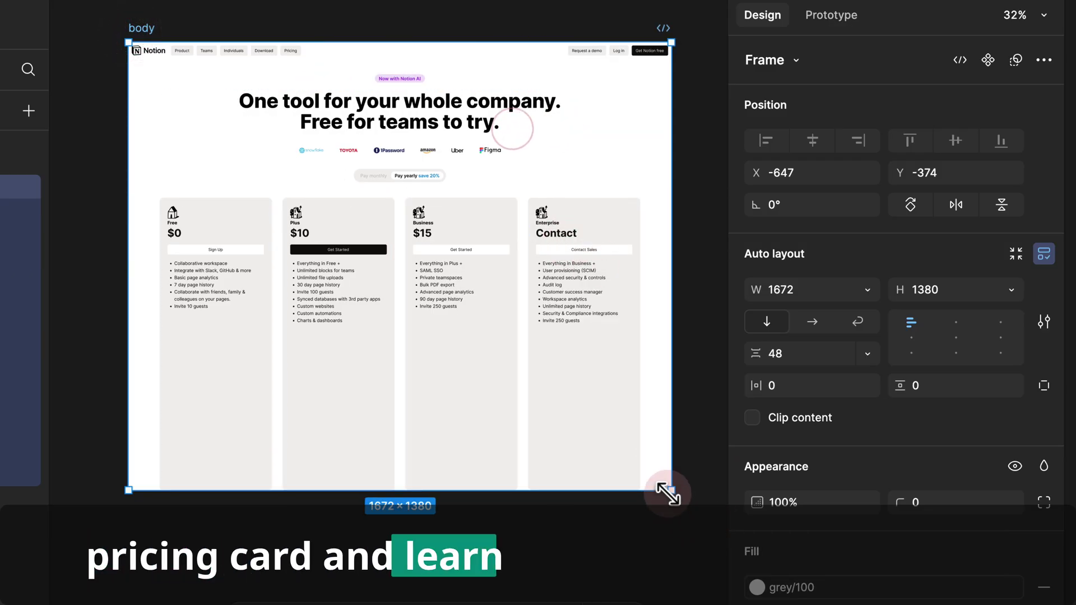
# Step: Shrink the body frame by its corner to test how the pricing cards respond
pyautogui.moveTo(668, 493); pyautogui.dragTo(324, 477)
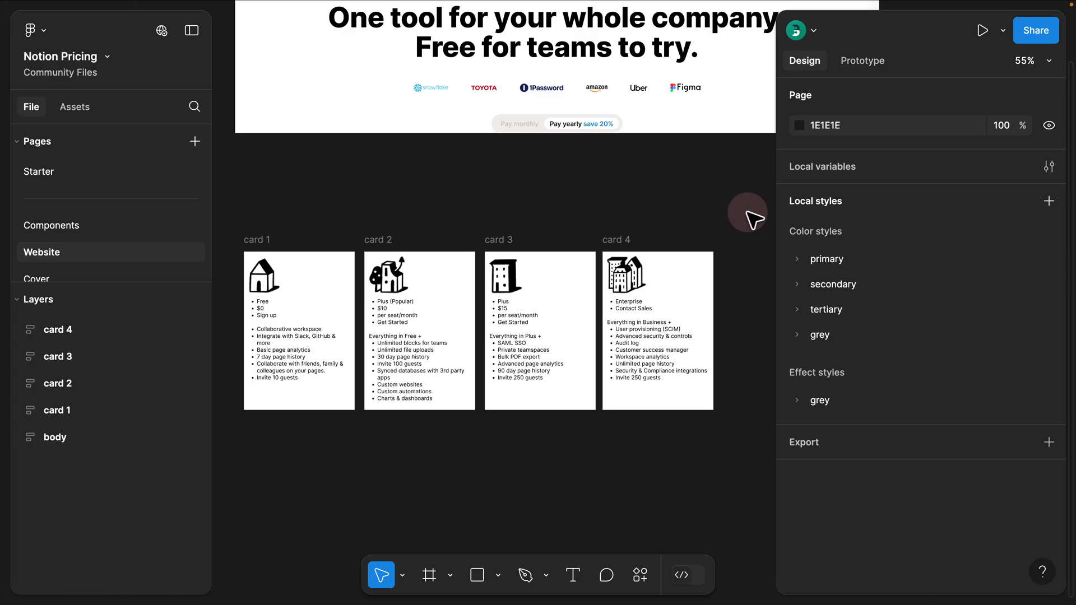
# Step: Move card 1 through card 4 from the Website page to the Components page, placing them below the nav component
pyautogui.moveTo(749, 211); pyautogui.dragTo(229, 435)
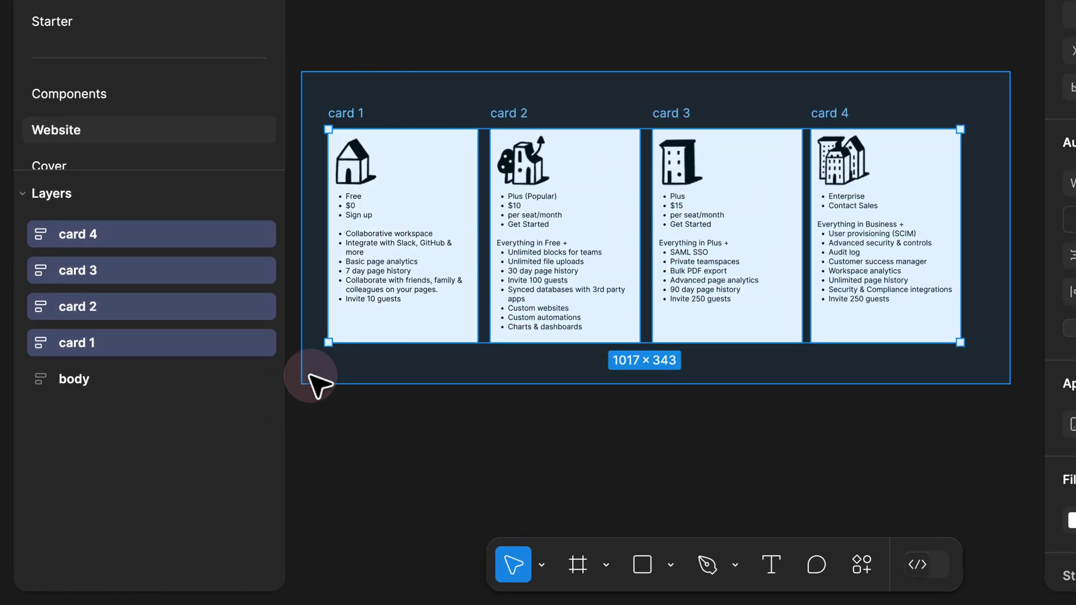
pyautogui.press('super+x')
pyautogui.click(73, 94)
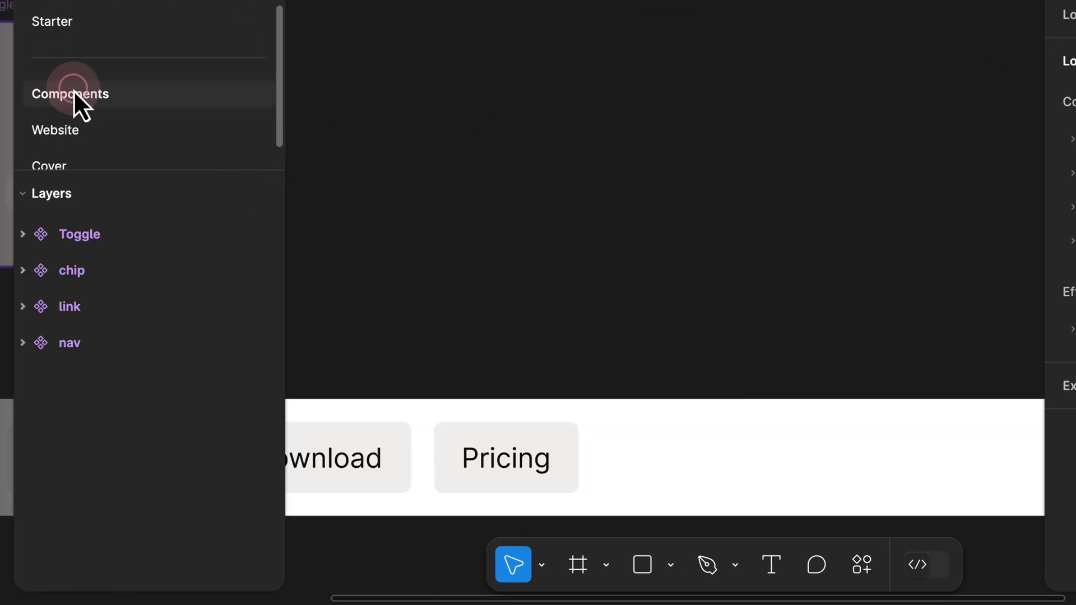
pyautogui.click(577, 135)
pyautogui.hotkey('shift', '2')
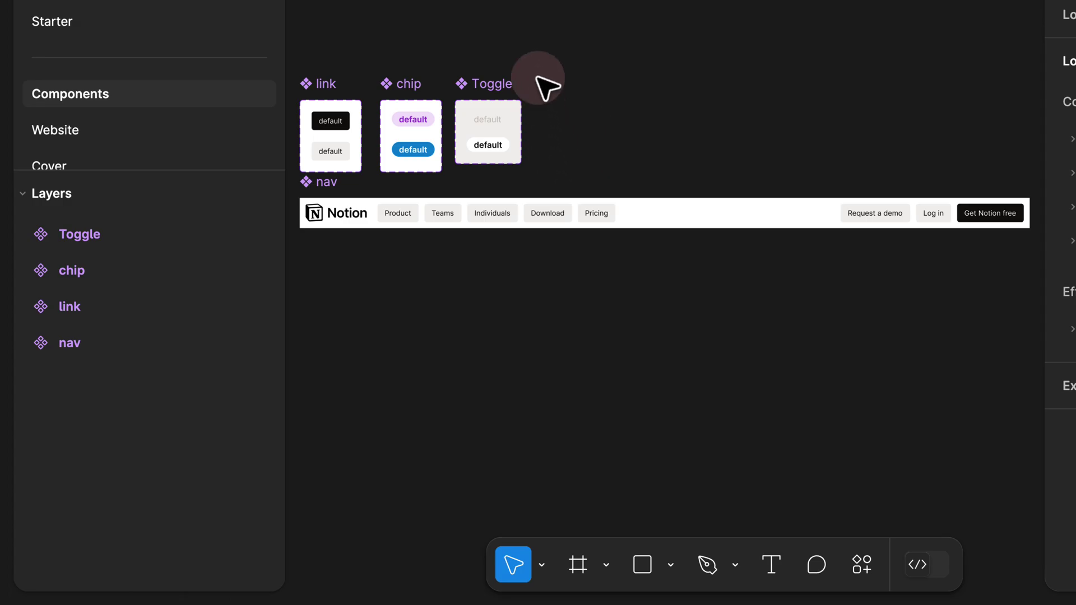
pyautogui.scroll(-4, 493, 307)
pyautogui.hscroll(-2, 493, 307)
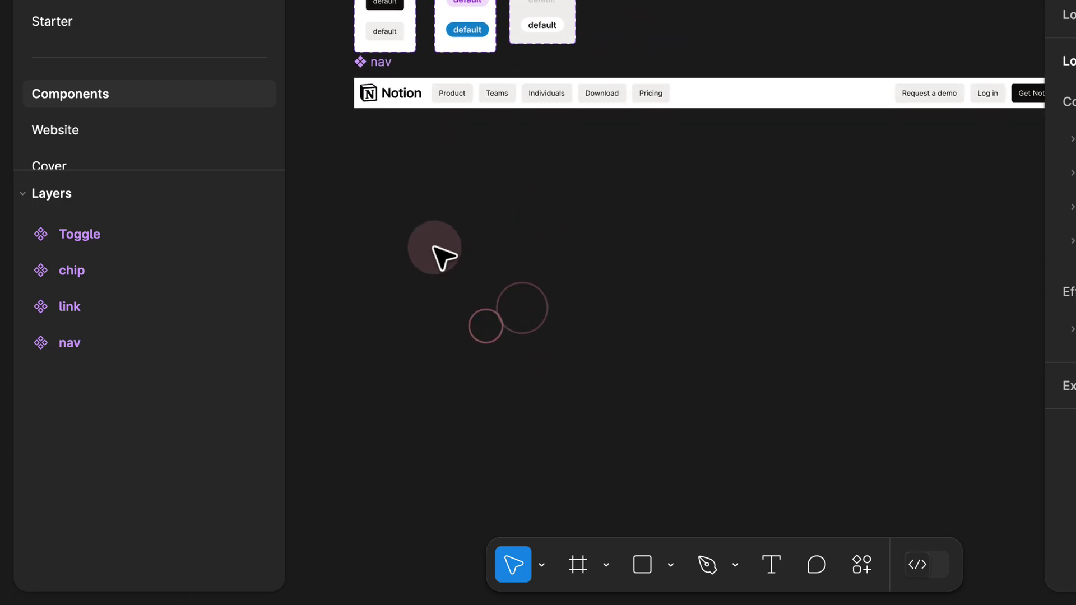
pyautogui.press('super+v')
pyautogui.moveTo(524, 221); pyautogui.dragTo(493, 312)
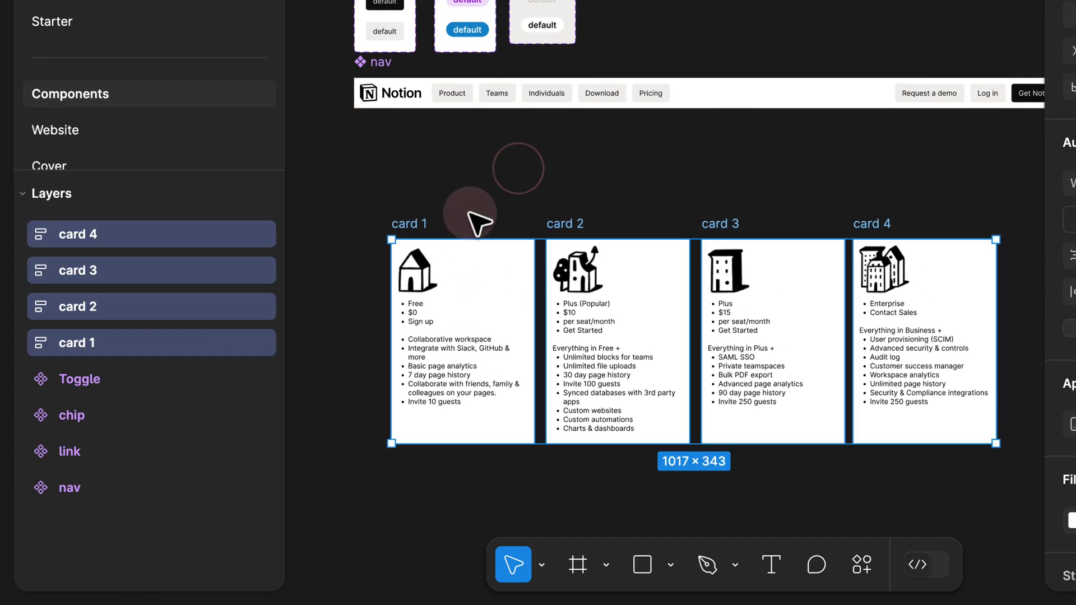
# Step: Examine card 1's parts: the illustration, plan name, price, sign-up text and feature list
pyautogui.click(493, 312)
pyautogui.click(423, 331)
pyautogui.scroll(5, 423, 331)
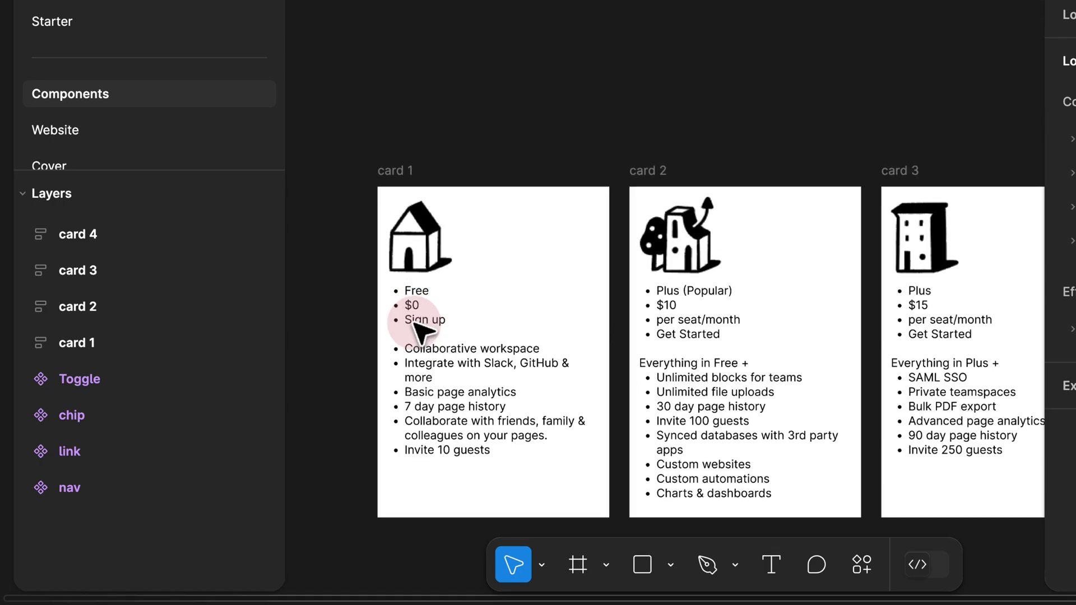
pyautogui.click(427, 245)
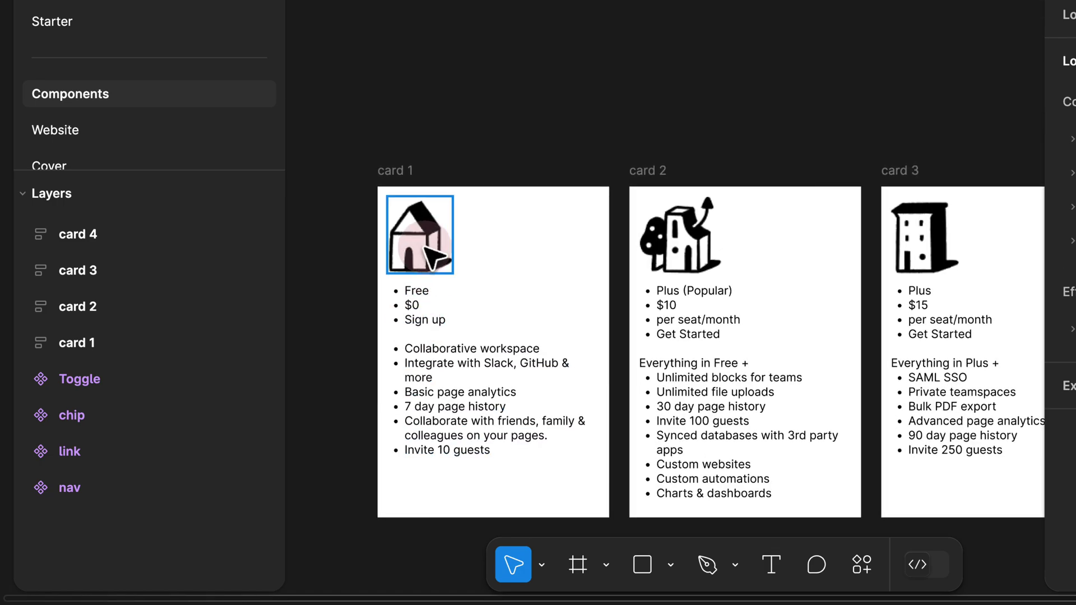
pyautogui.click(428, 308)
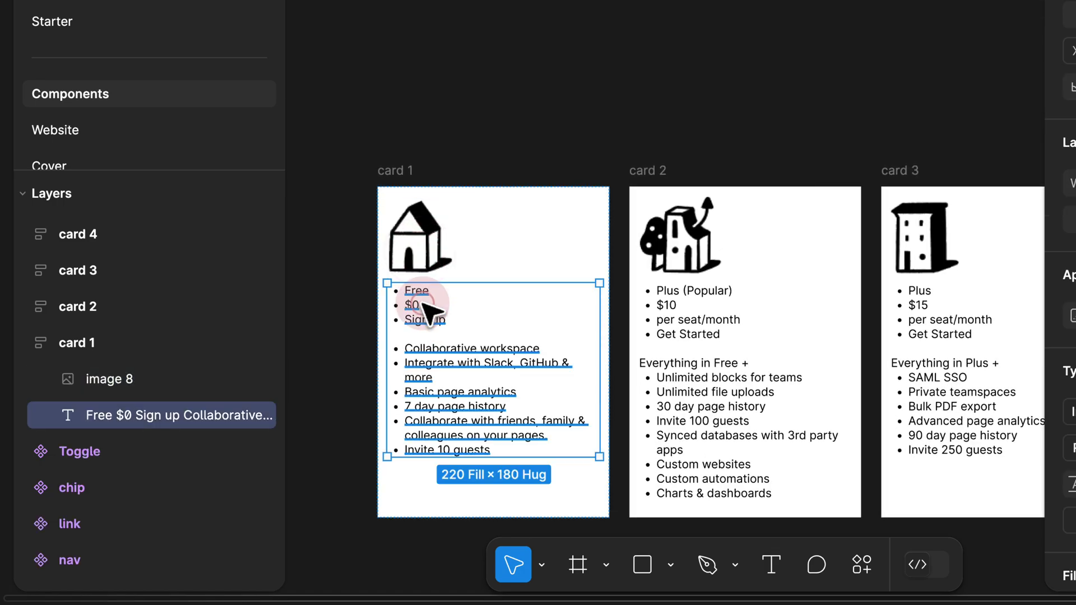
pyautogui.doubleClick(420, 304)
pyautogui.tripleClick(424, 318)
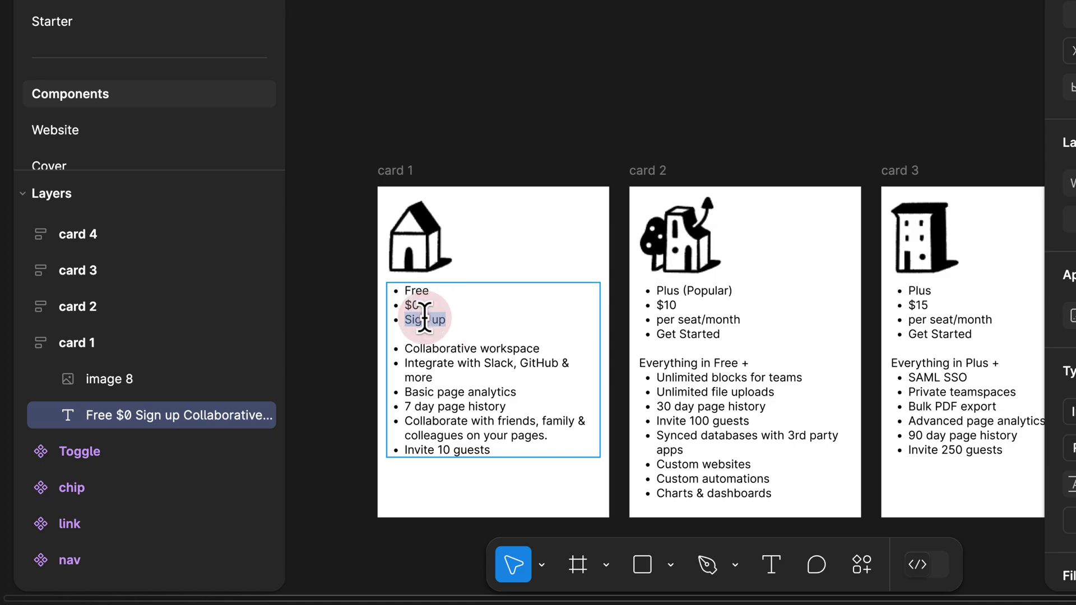
pyautogui.scroll(3, 412, 304)
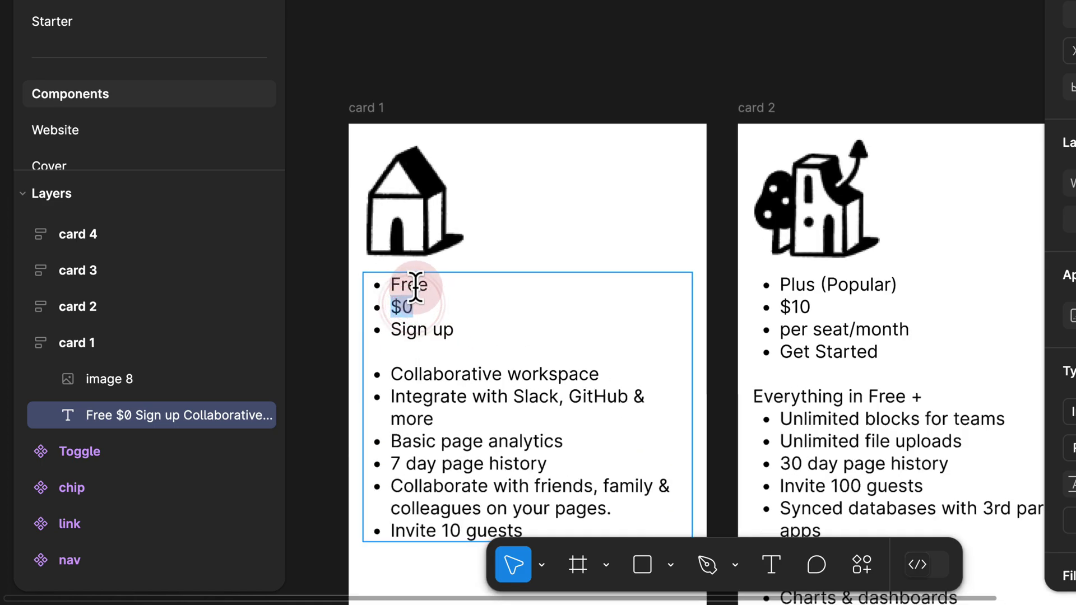
pyautogui.moveTo(389, 372); pyautogui.dragTo(607, 531)
pyautogui.press('Escape')
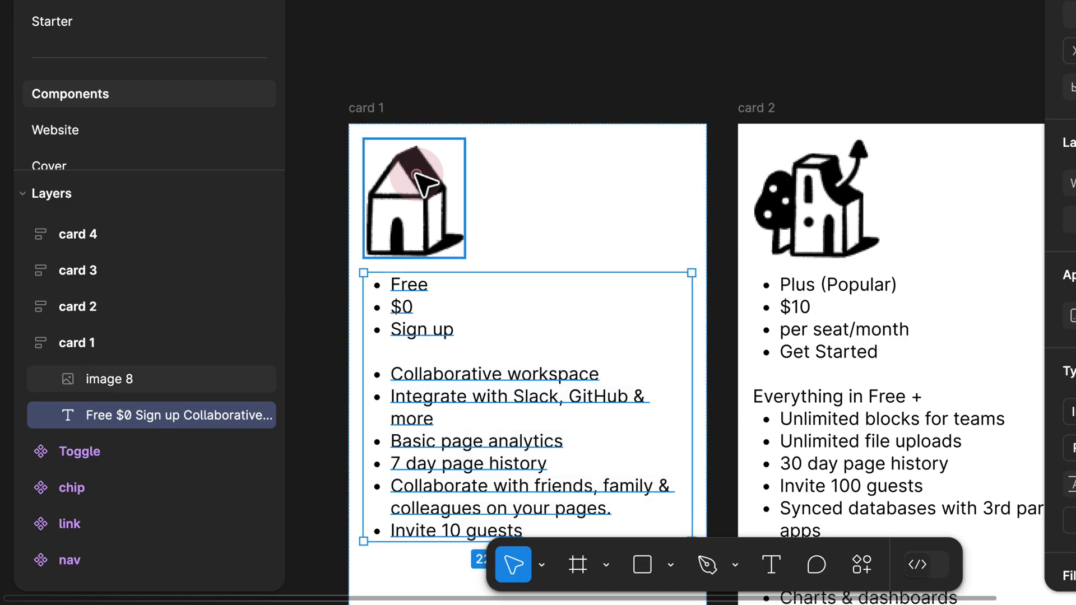
pyautogui.click(488, 37)
pyautogui.scroll(-3, 492, 31)
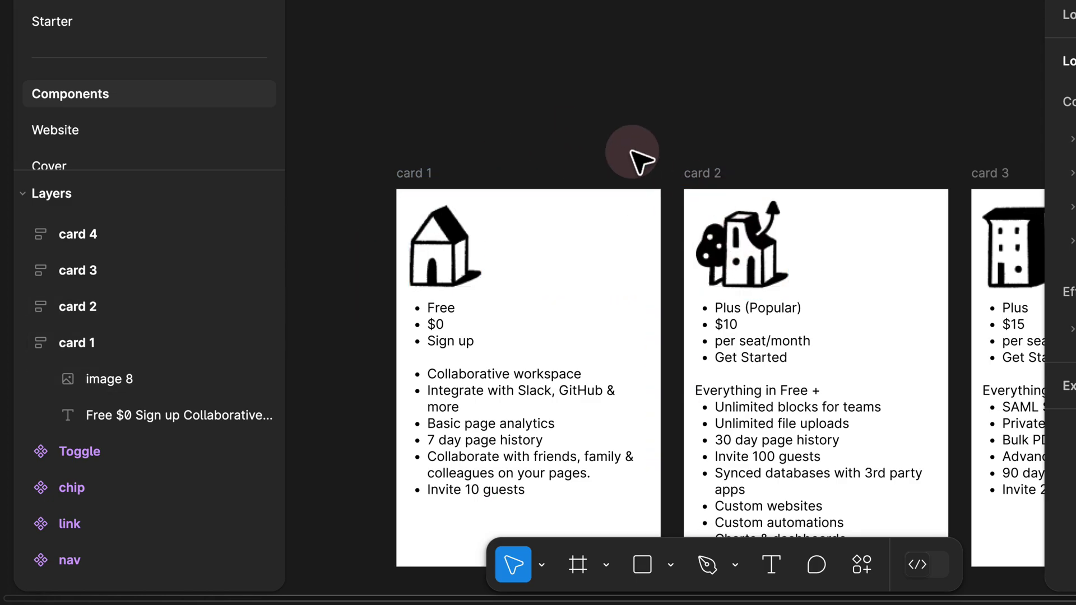
# Step: Duplicate the house illustrations of cards 1 to 4 and place the copies in a row above the cards
pyautogui.click(450, 241)
pyautogui.press('alt')
pyautogui.moveTo(450, 241); pyautogui.dragTo(406, 59)
pyautogui.moveTo(740, 247); pyautogui.dragTo(533, 74)
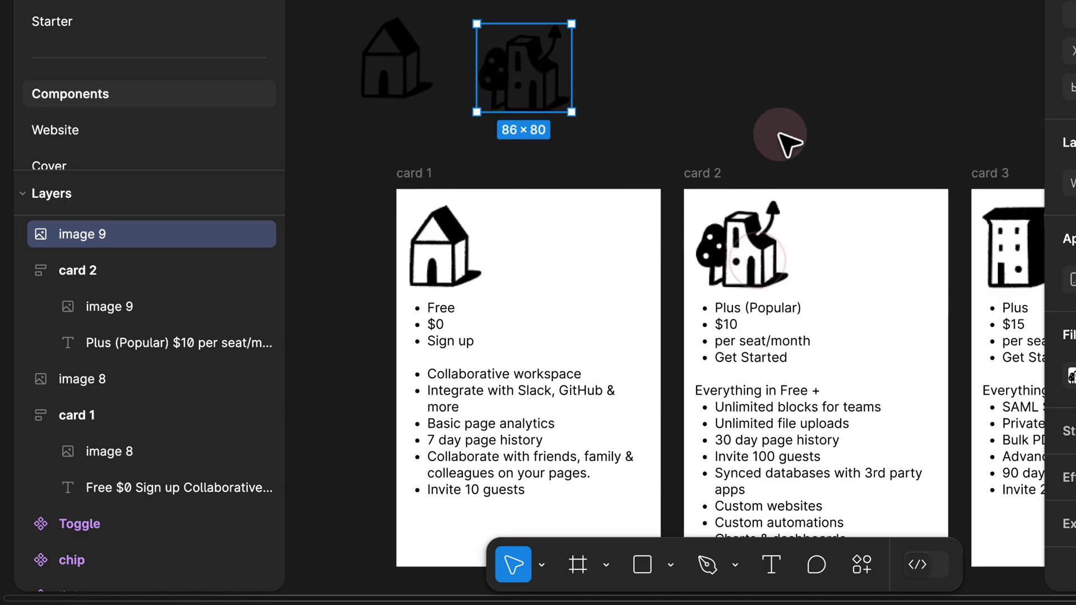
pyautogui.scroll(-2, 841, 162)
pyautogui.hscroll(4, 841, 157)
pyautogui.click(840, 151)
pyautogui.moveTo(745, 230); pyautogui.dragTo(493, 93)
pyautogui.moveTo(978, 227); pyautogui.dragTo(569, 79)
pyautogui.scroll(-2, 557, 95)
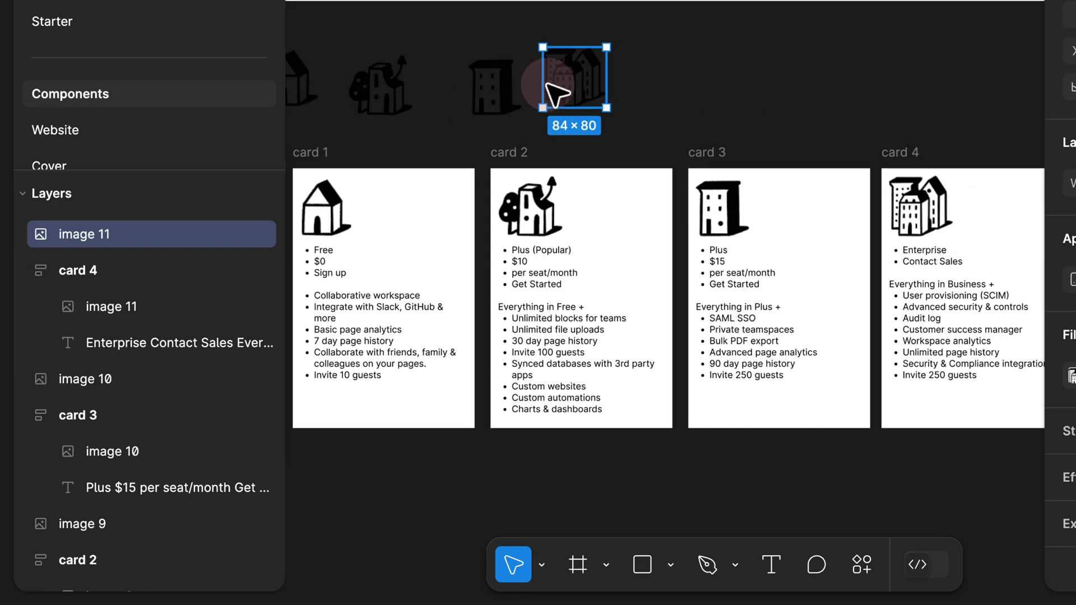
# Step: Scale the copied house illustrations proportionally to a height of 40 with the Scale tool
pyautogui.hscroll(-5, 558, 95)
pyautogui.scroll(1, 557, 96)
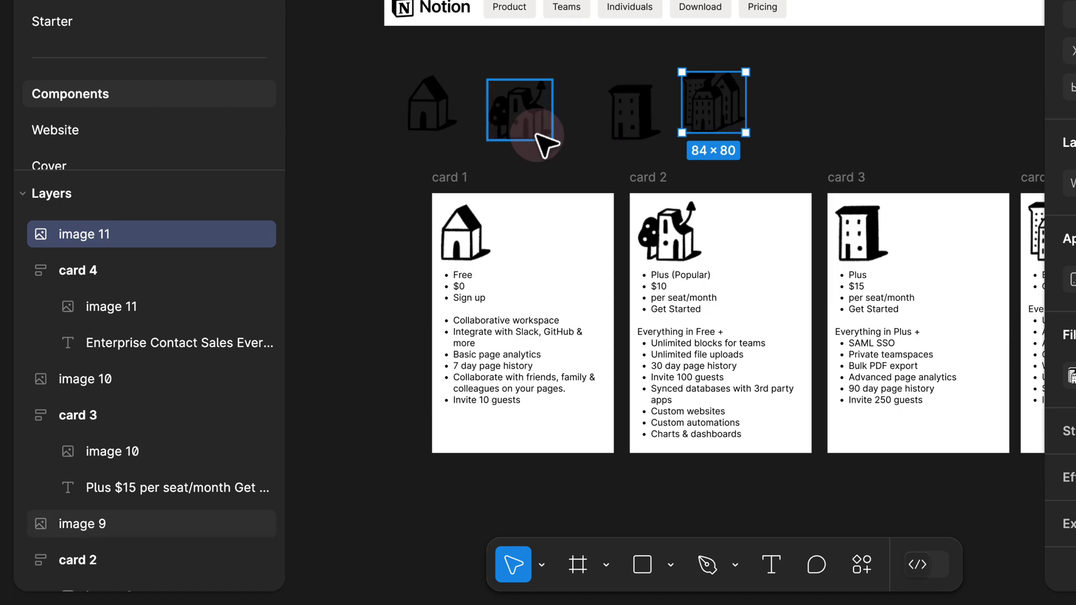
pyautogui.scroll(2, 544, 145)
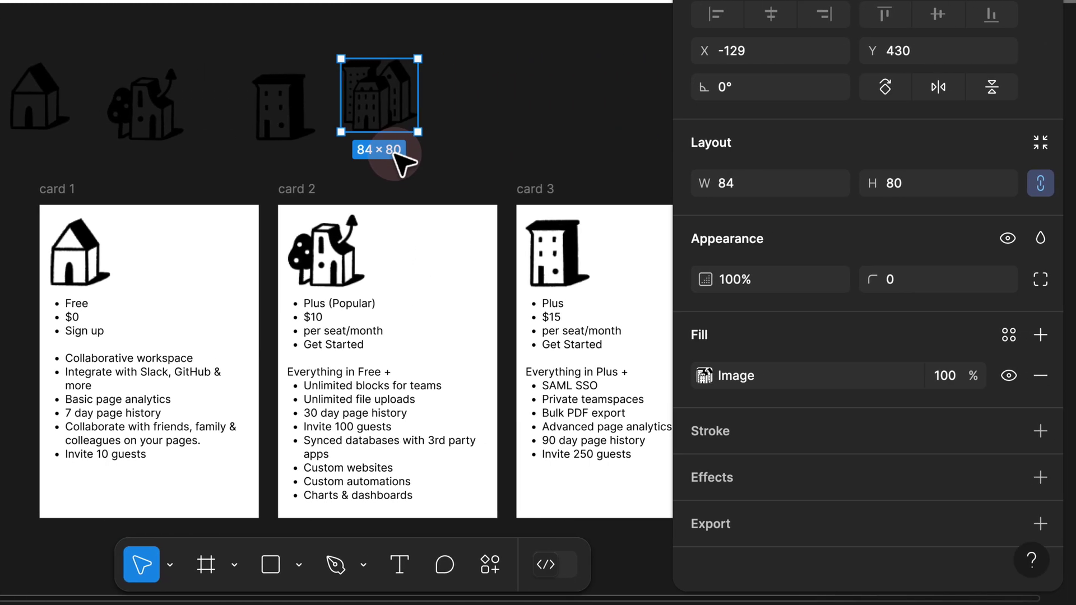
pyautogui.press('k')
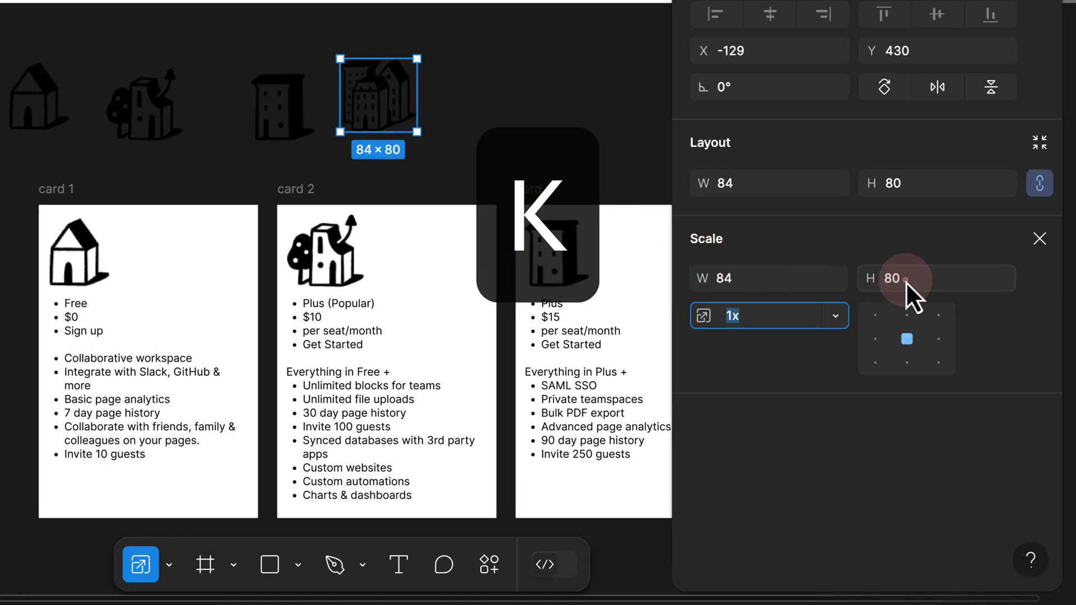
pyautogui.click(887, 287)
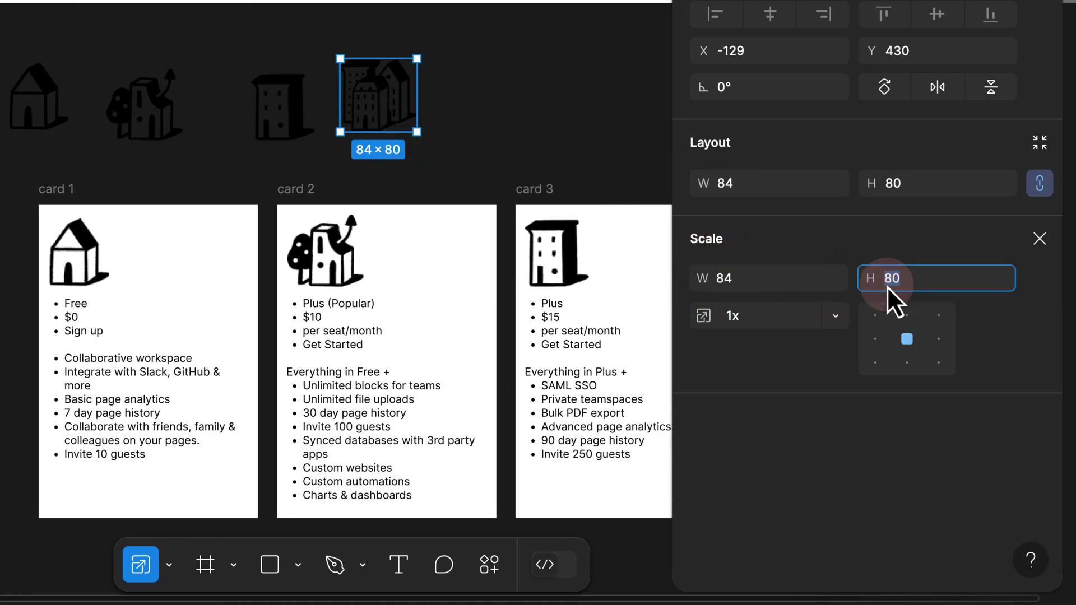
pyautogui.write('40')
pyautogui.press('Return')
pyautogui.click(311, 109)
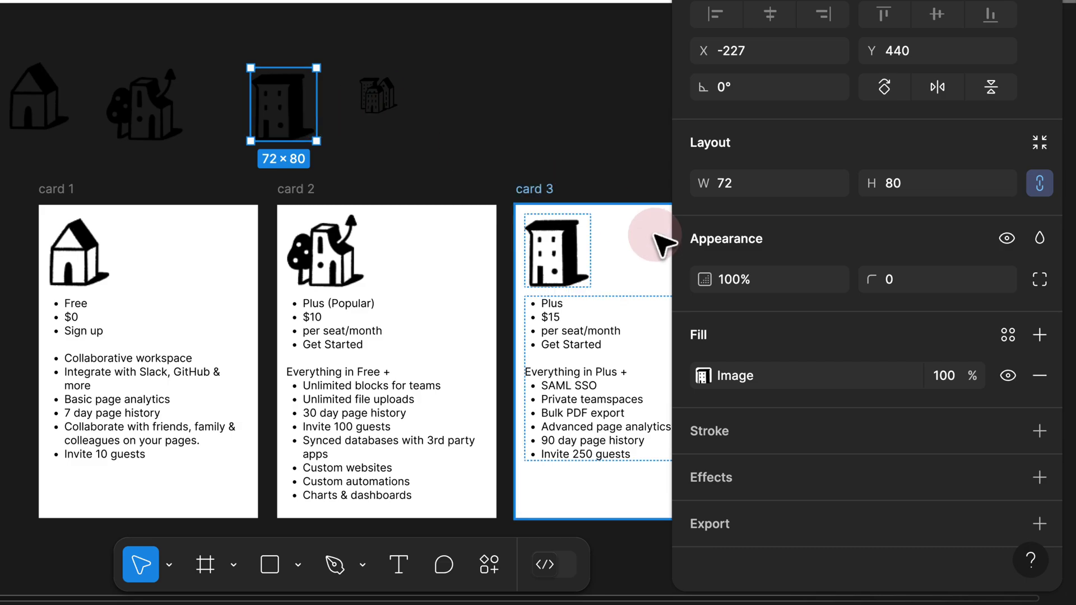
pyautogui.press('k')
pyautogui.click(927, 287)
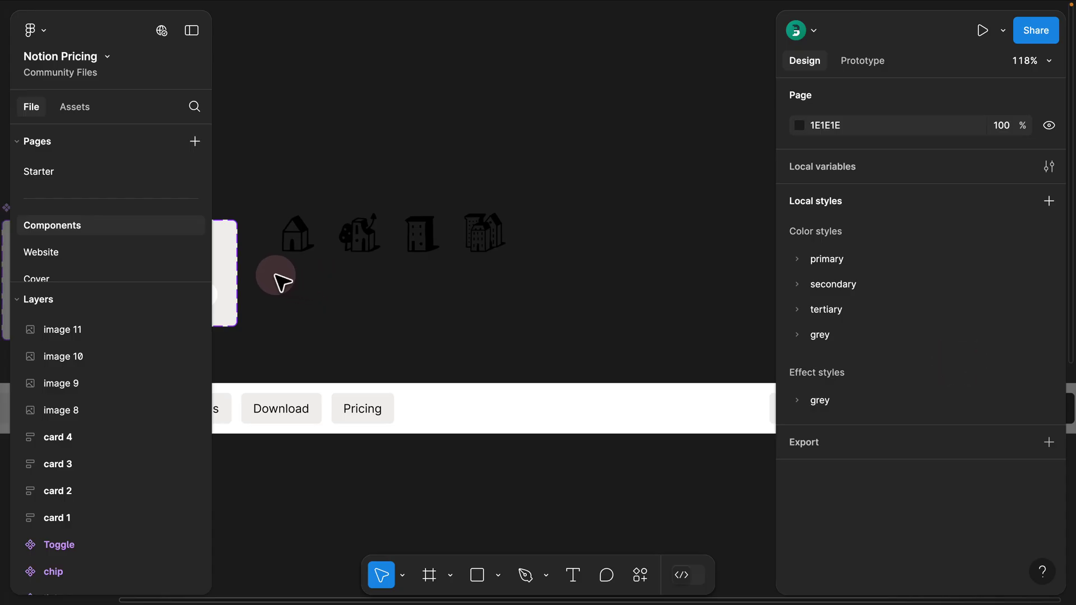
# Step: Turn all four copied illustrations into separate components at once with Create multiple components
pyautogui.moveTo(275, 276); pyautogui.dragTo(523, 218)
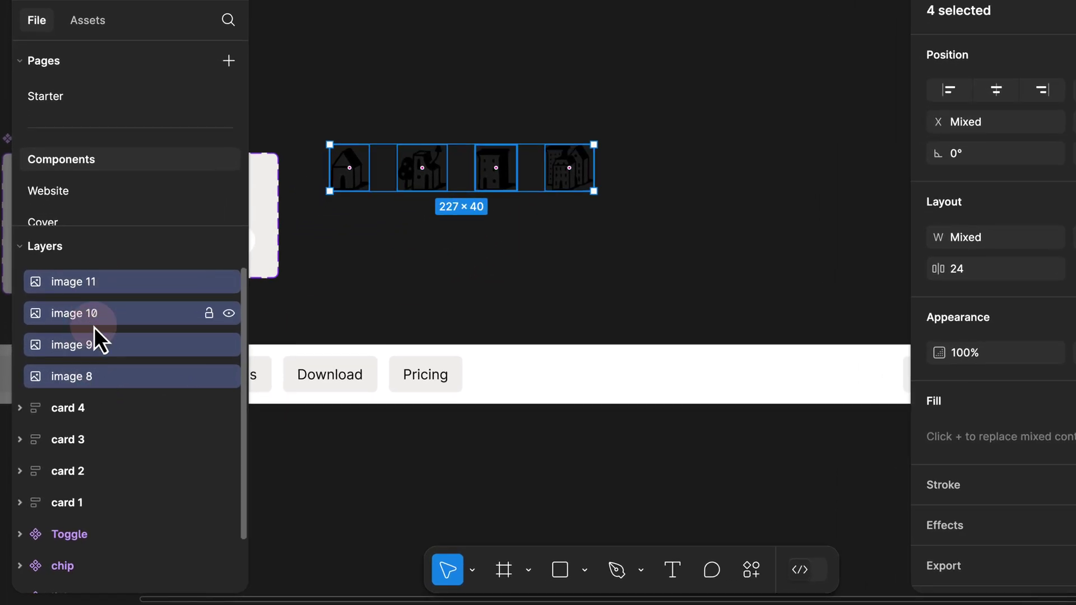
pyautogui.press('super+slash')
pyautogui.write('cra')
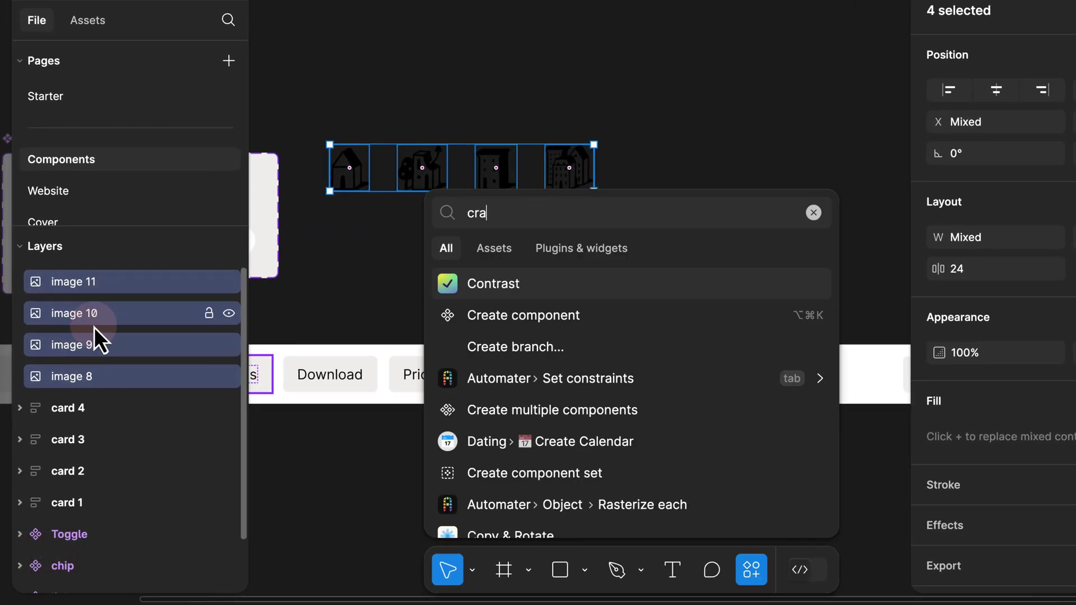
pyautogui.press('BackSpace')
pyautogui.write('te mu')
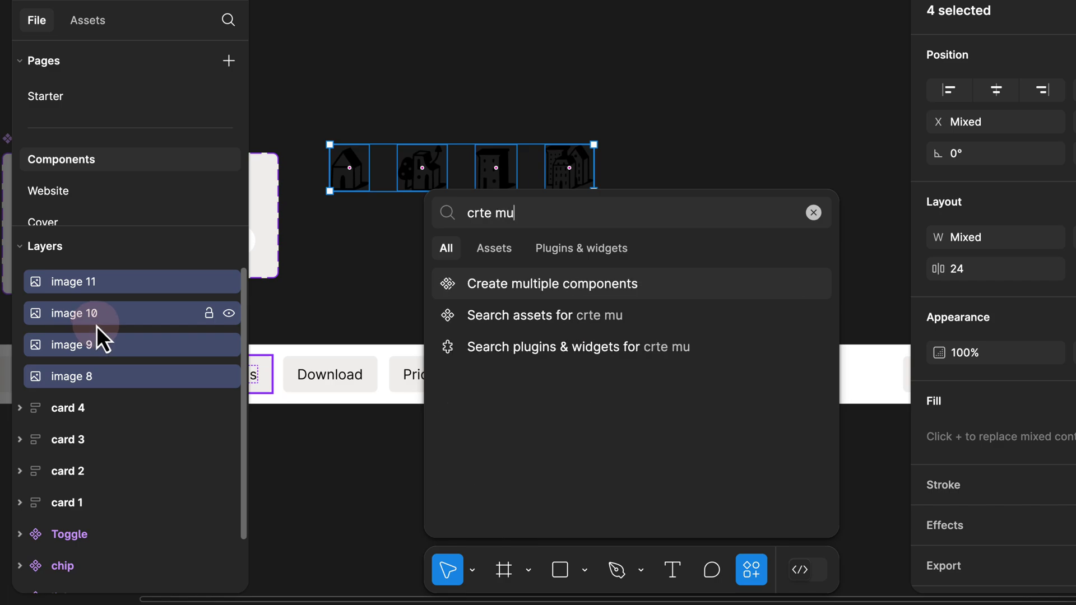
pyautogui.click(549, 289)
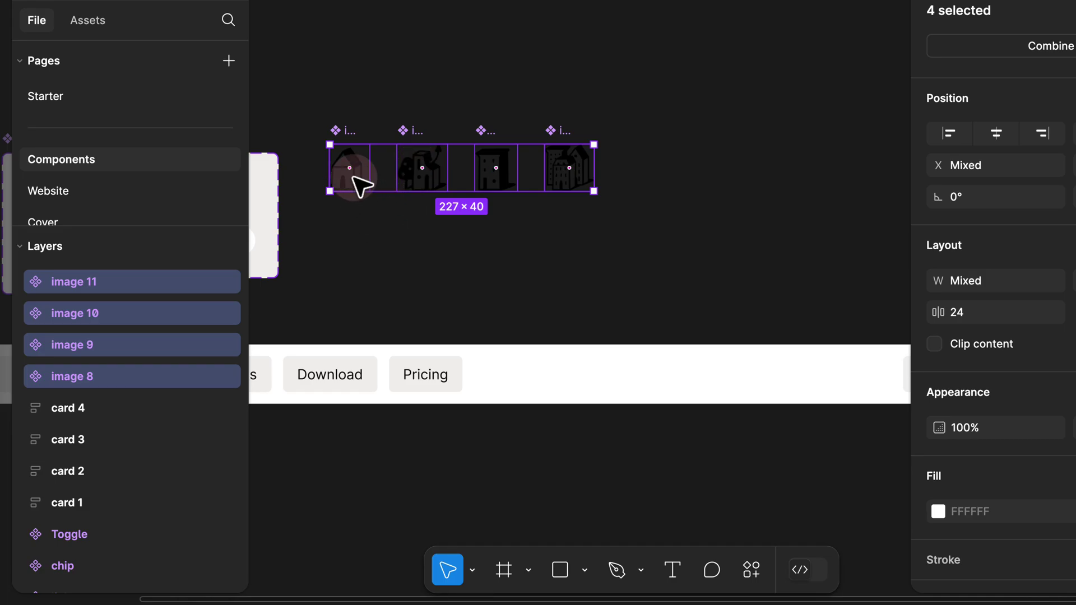
pyautogui.click(384, 231)
# Step: Examine cards 1 and 2 to match each illustration with its plan name
pyautogui.scroll(-10, 536, 201)
pyautogui.hscroll(-4, 600, 159)
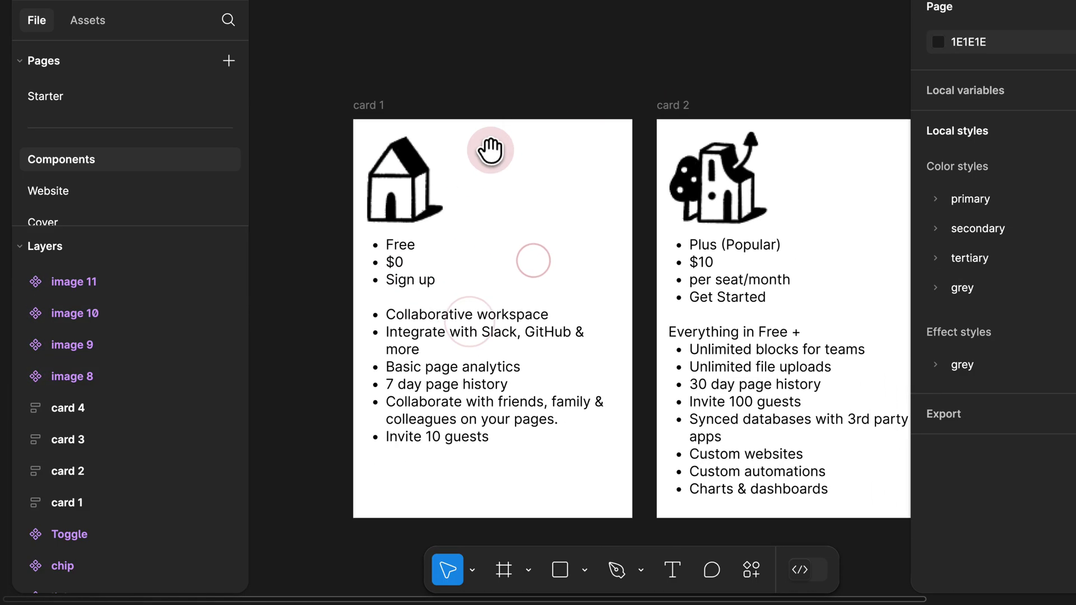
pyautogui.click(403, 202)
pyautogui.click(403, 204)
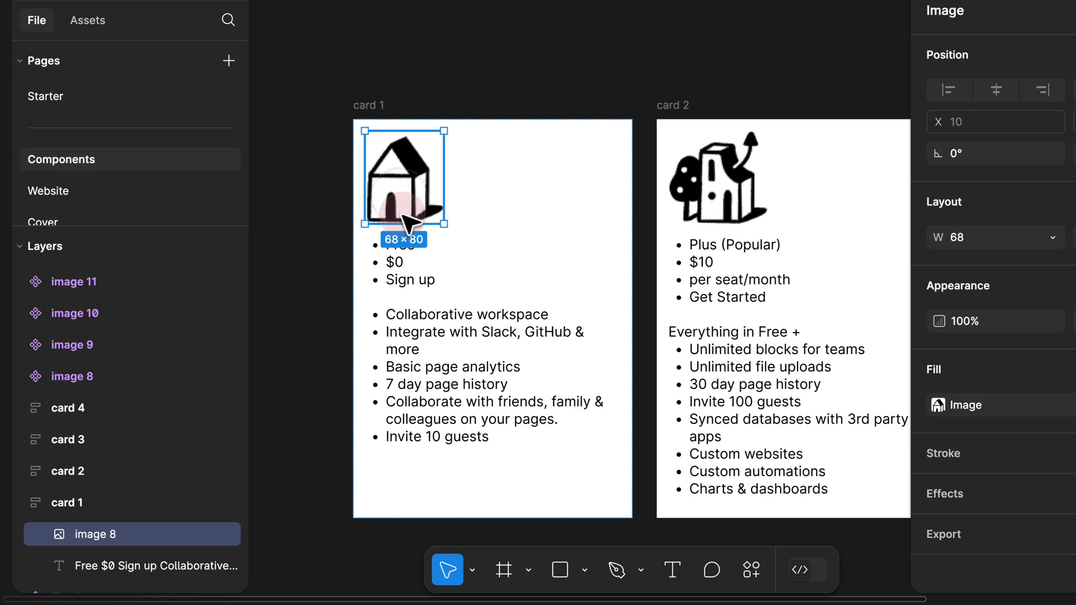
pyautogui.click(409, 248)
pyautogui.click(639, 81)
pyautogui.hscroll(2, 690, 85)
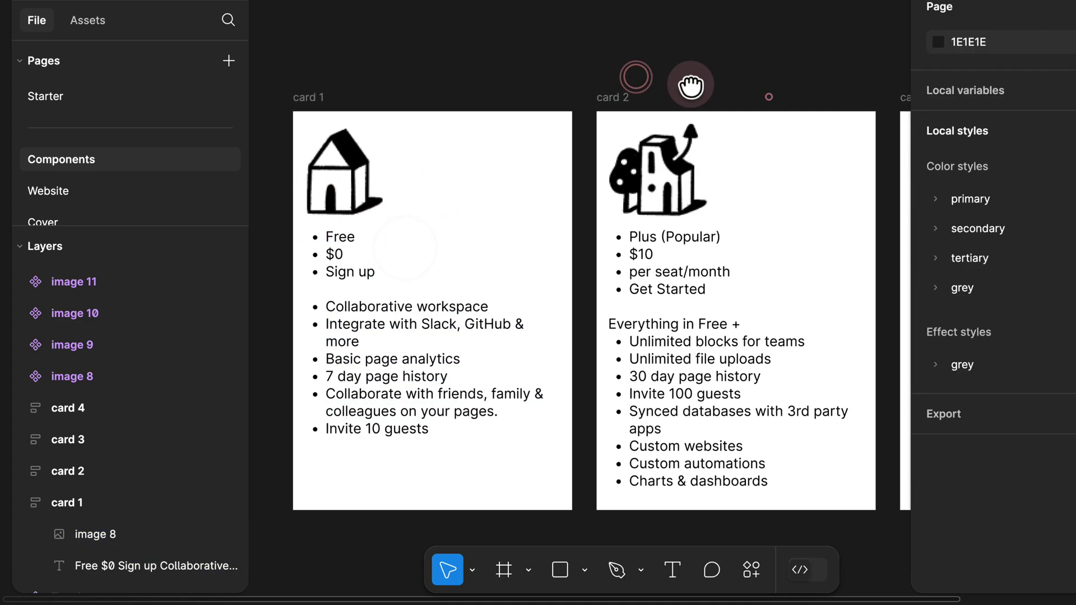
pyautogui.hscroll(3, 690, 86)
pyautogui.click(471, 185)
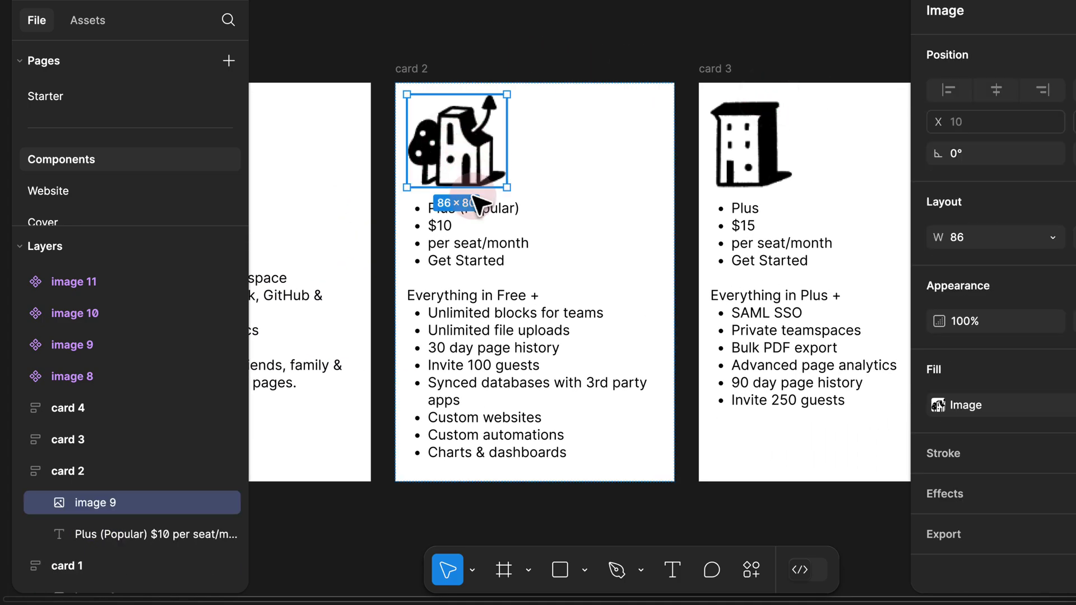
# Step: Change the plan name in card 3's text list to Business
pyautogui.click(547, 53)
pyautogui.hscroll(3, 644, 45)
pyautogui.click(470, 168)
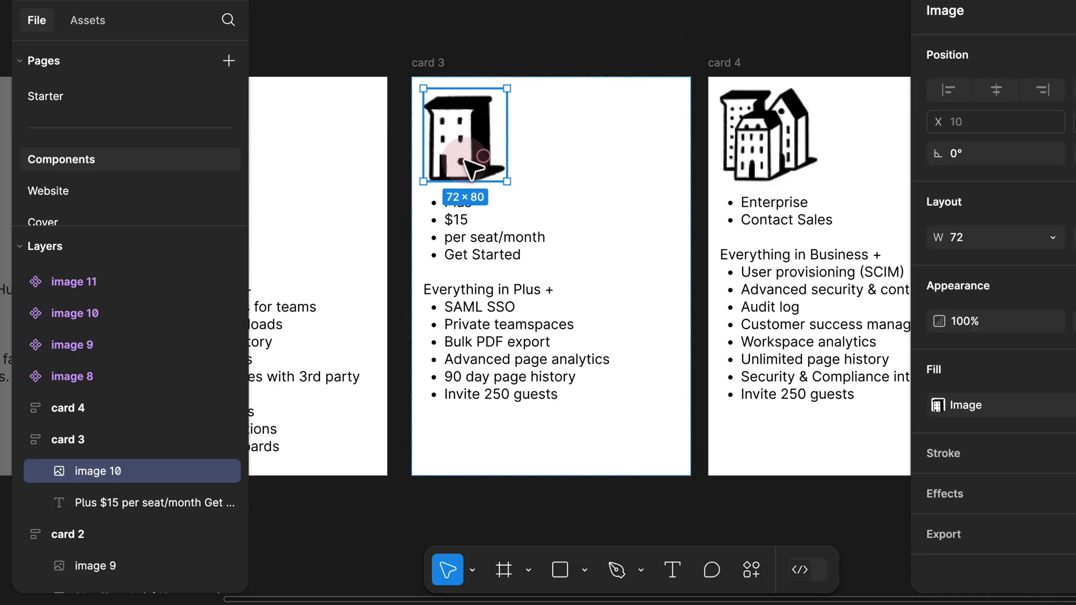
pyautogui.click(528, 33)
# Step: Rename the component made from card 4's illustration, image 11, as Enterprise
pyautogui.hscroll(4, 528, 34)
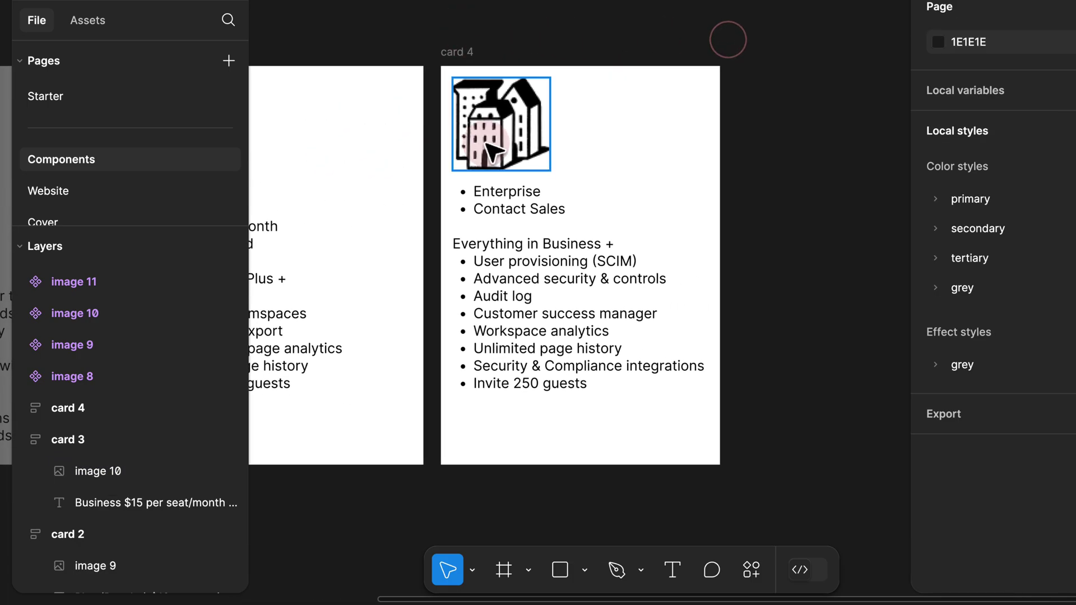
pyautogui.moveTo(497, 29); pyautogui.dragTo(524, 336)
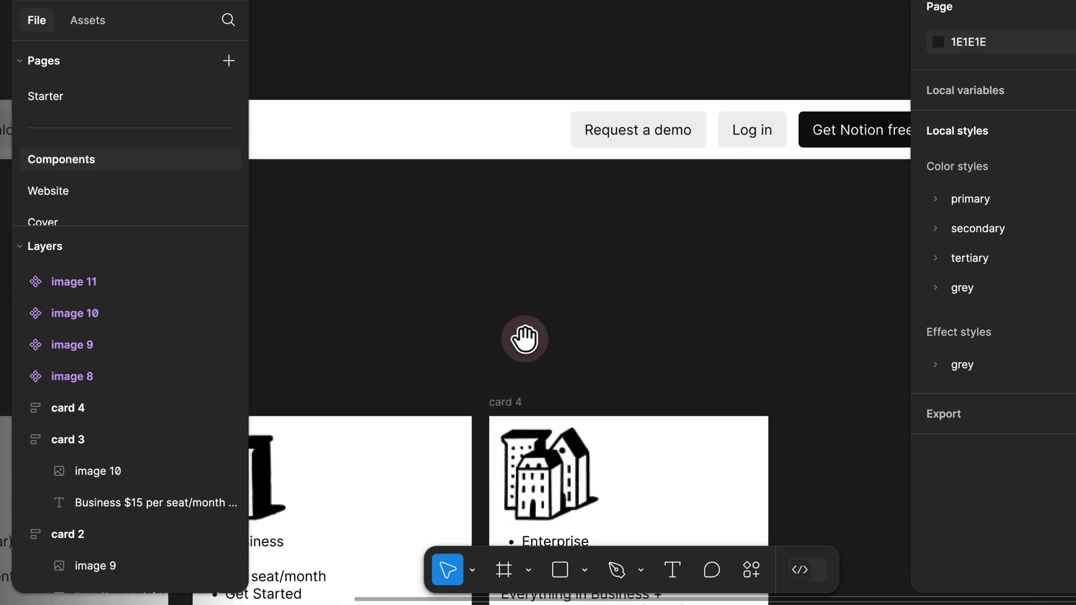
pyautogui.moveTo(510, 100); pyautogui.dragTo(509, 387)
pyautogui.moveTo(355, 142); pyautogui.dragTo(664, 174)
pyautogui.scroll(5, 664, 173)
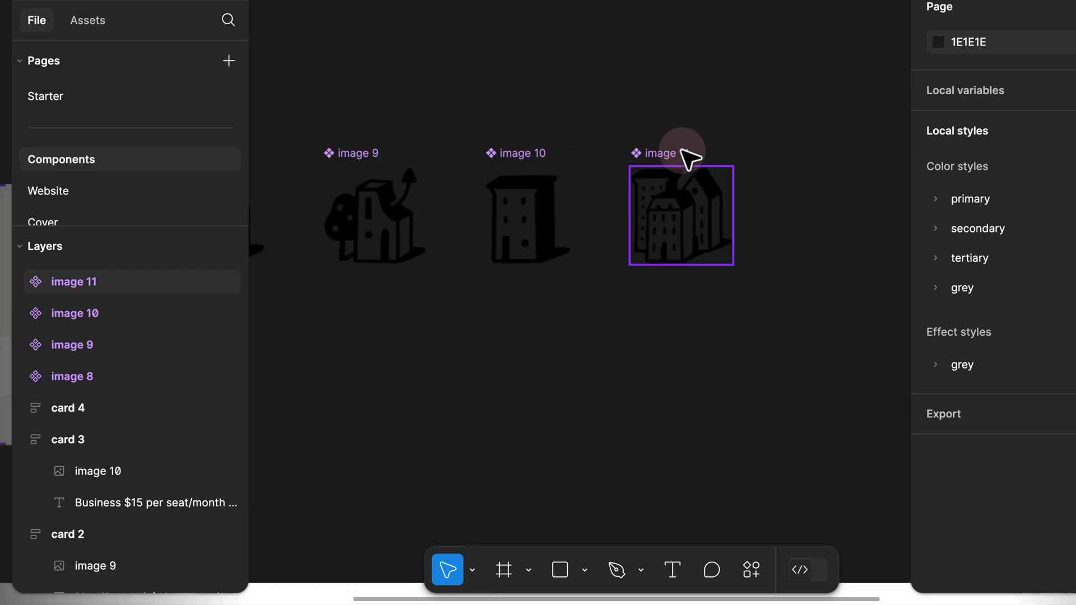
pyautogui.doubleClick(682, 151)
pyautogui.write('Enterp')
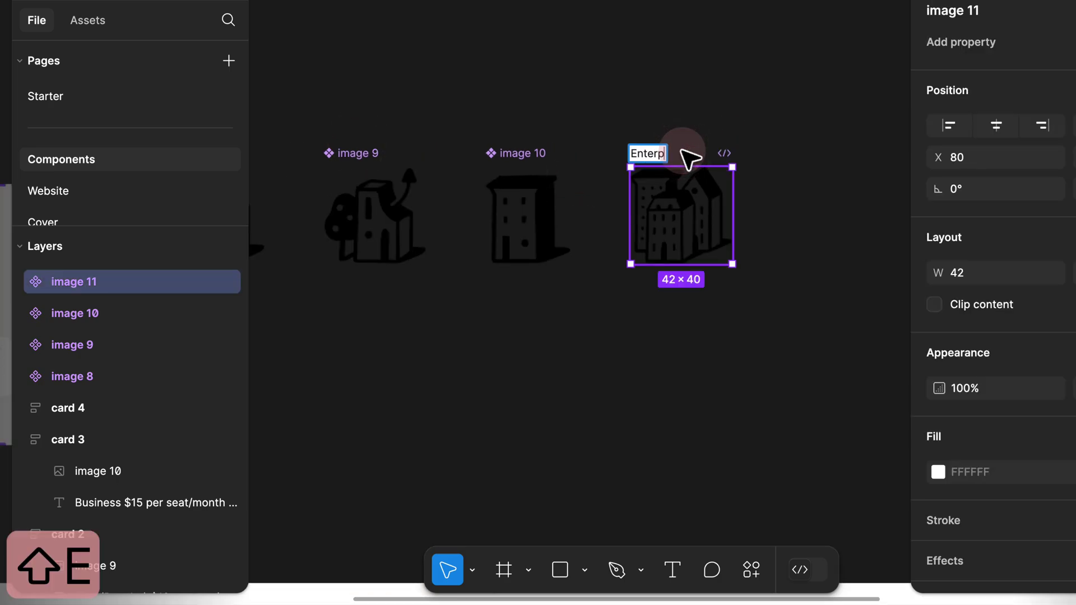
pyautogui.write('irse')
pyautogui.press('Return')
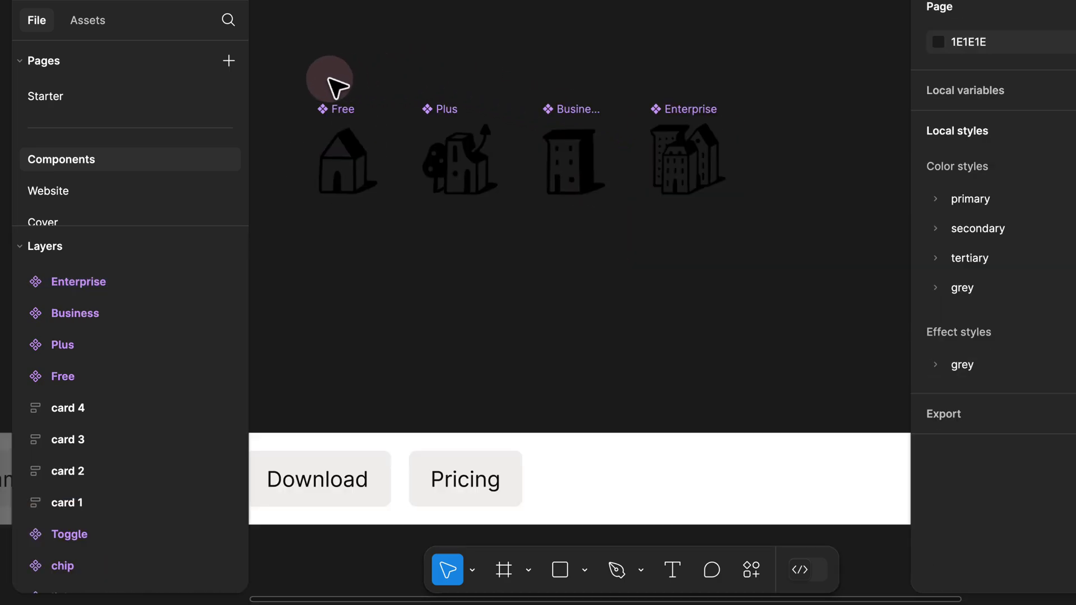
# Step: Combine the Free, Plus, Business and Enterprise illustration components as variants and name the component set Icons
pyautogui.moveTo(292, 71); pyautogui.dragTo(792, 240)
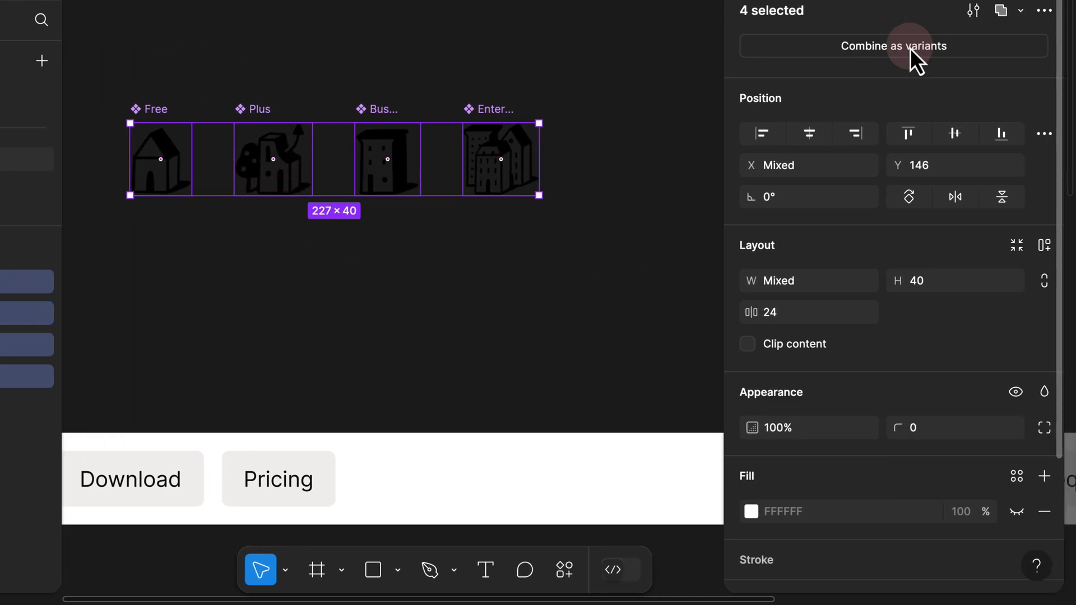
pyautogui.click(910, 48)
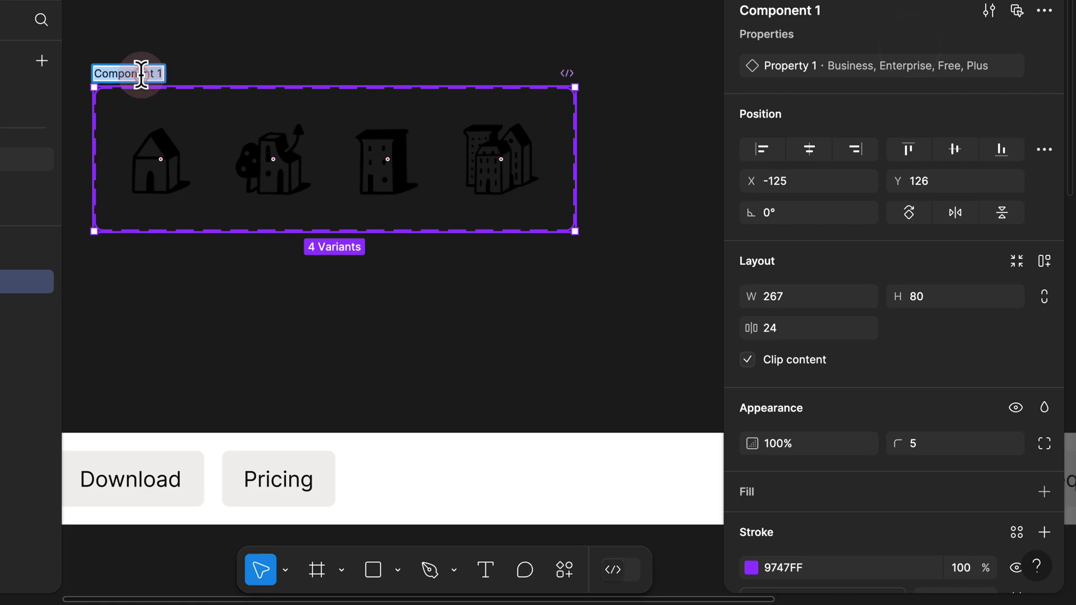
pyautogui.write('Icons')
pyautogui.press('Return')
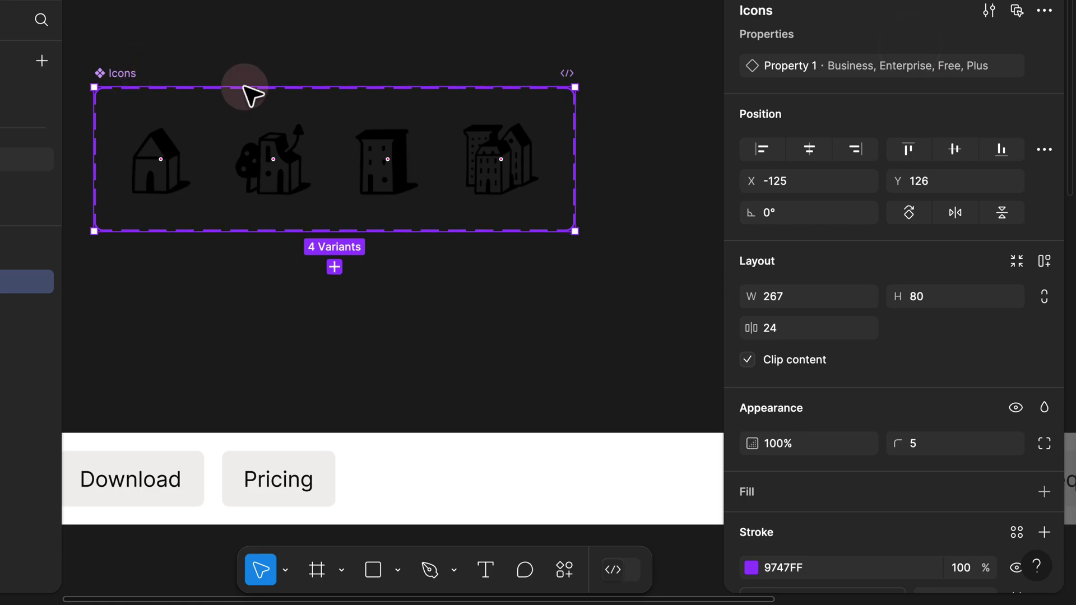
# Step: Give the Icons component set a white FFFFFF fill and rename its variant property to Plans
pyautogui.click(1042, 492)
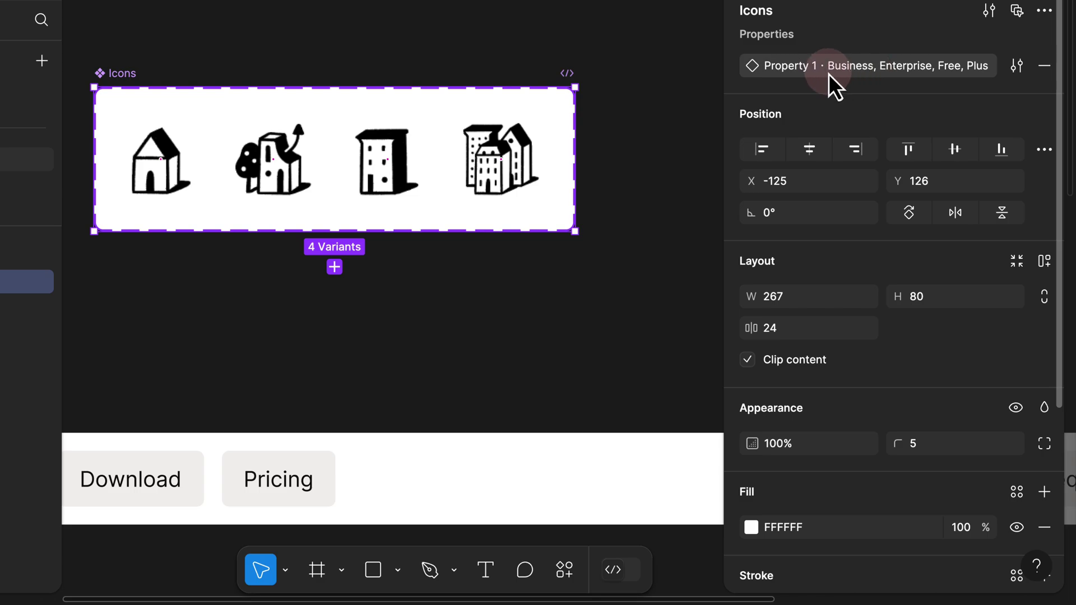
pyautogui.doubleClick(793, 68)
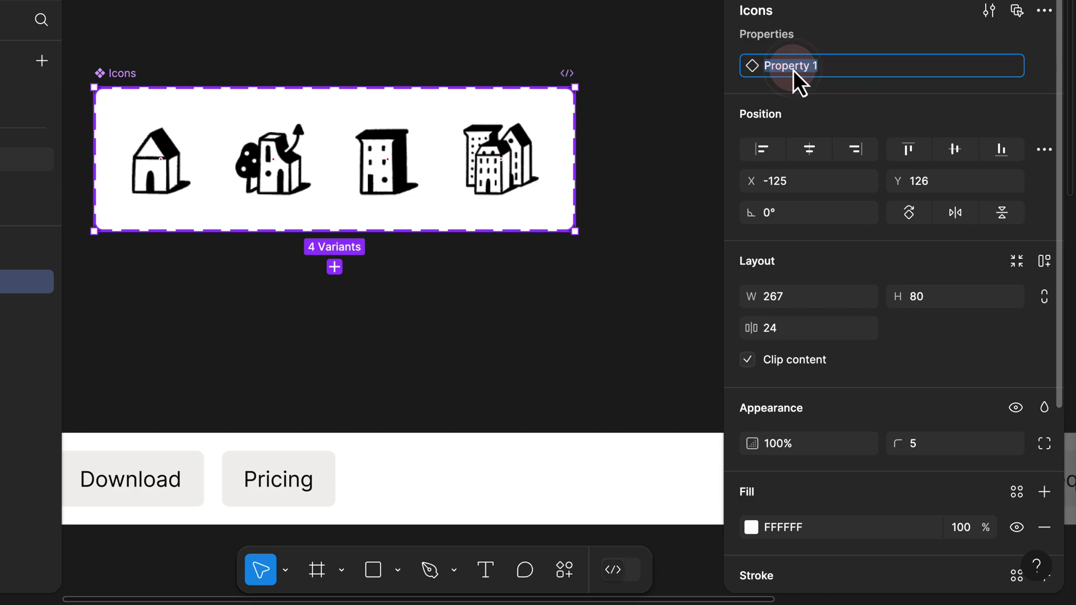
pyautogui.write('Plans')
pyautogui.press('Return')
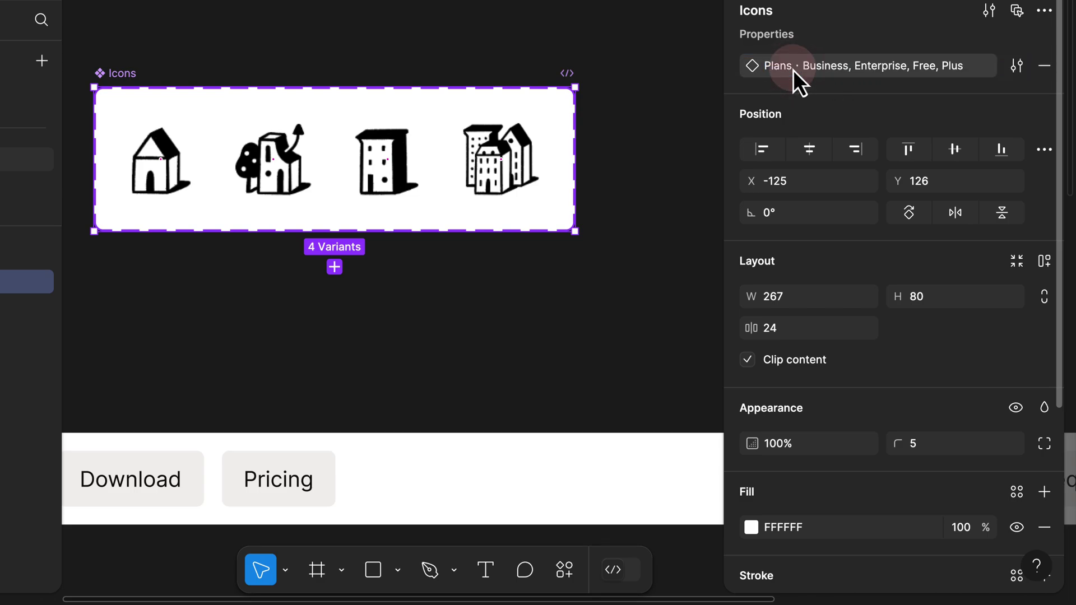
# Step: Reorder the values of the Plans property to Free, Plus, Business, Enterprise
pyautogui.click(1013, 68)
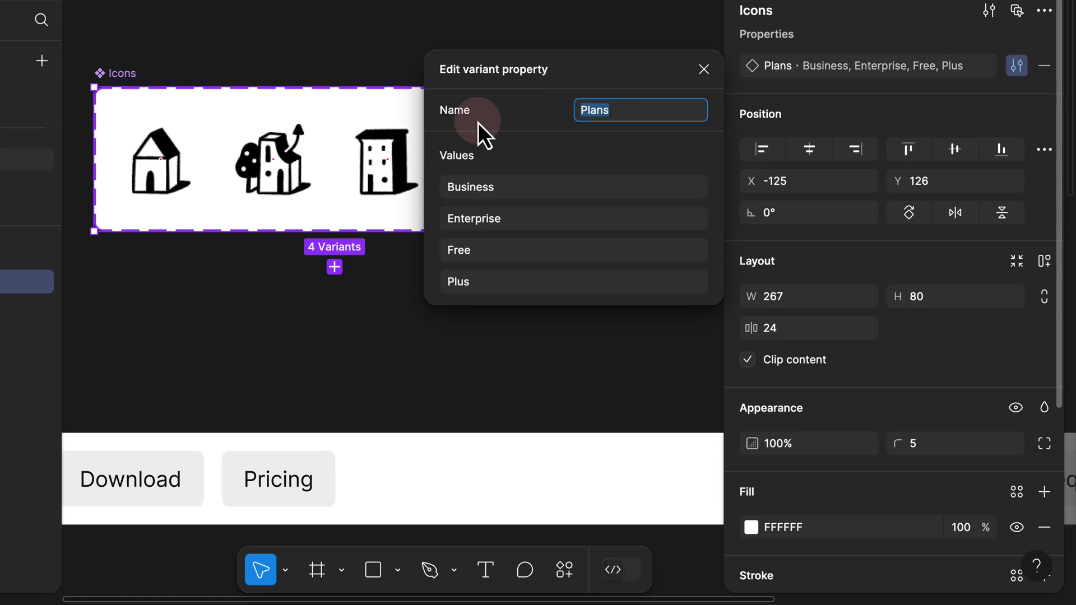
pyautogui.moveTo(432, 251); pyautogui.dragTo(447, 185)
pyautogui.moveTo(432, 282); pyautogui.dragTo(442, 223)
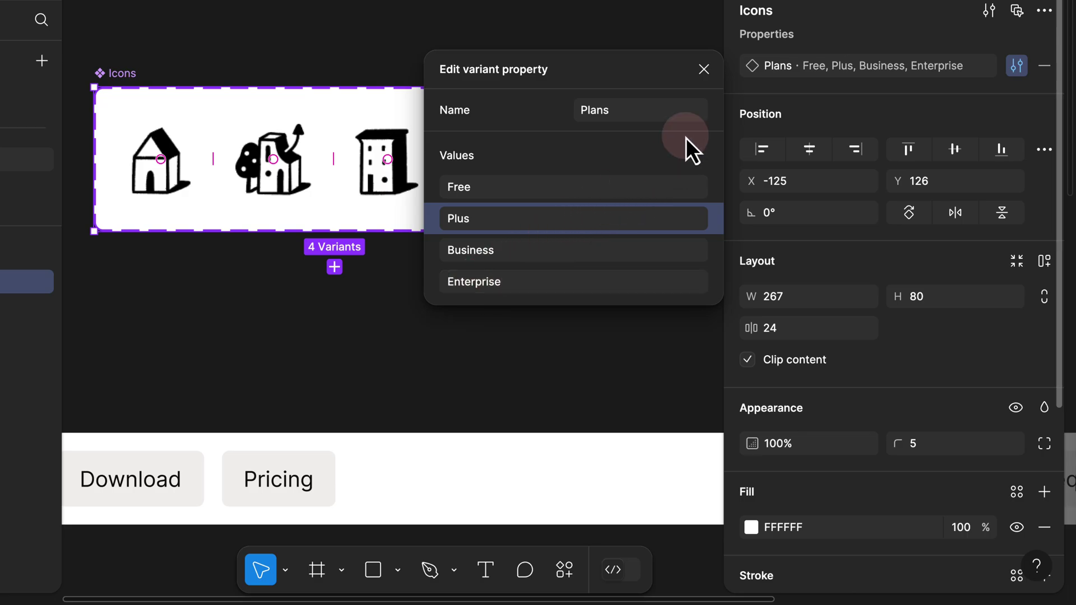
pyautogui.click(705, 66)
pyautogui.click(482, 31)
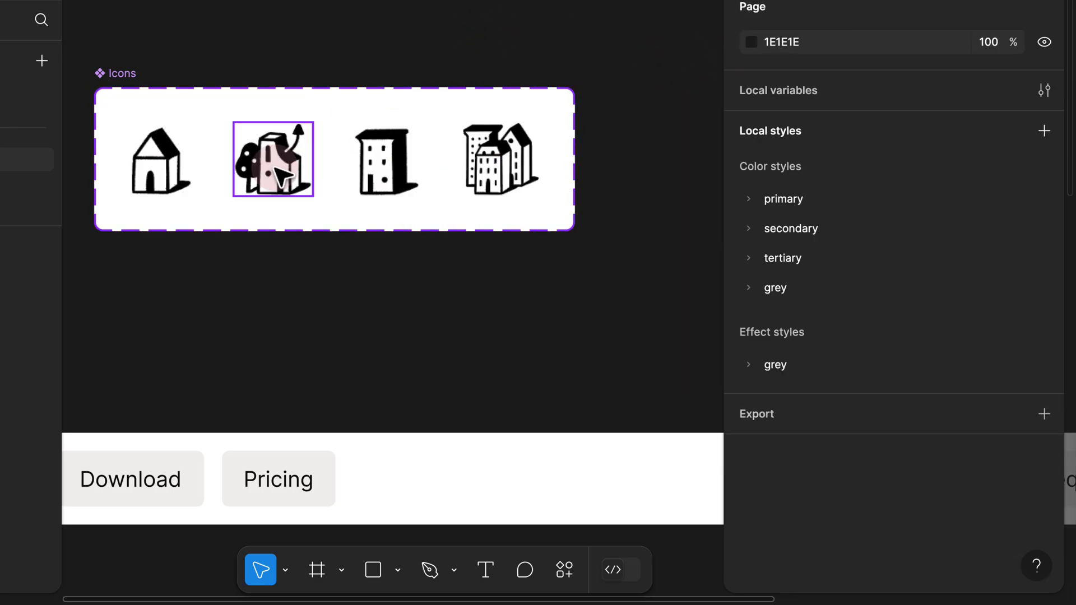
# Step: Place an instance of the Plus illustration below the Icons set and switch its Plans property to Business
pyautogui.moveTo(280, 175); pyautogui.dragTo(432, 337)
pyautogui.click(812, 140)
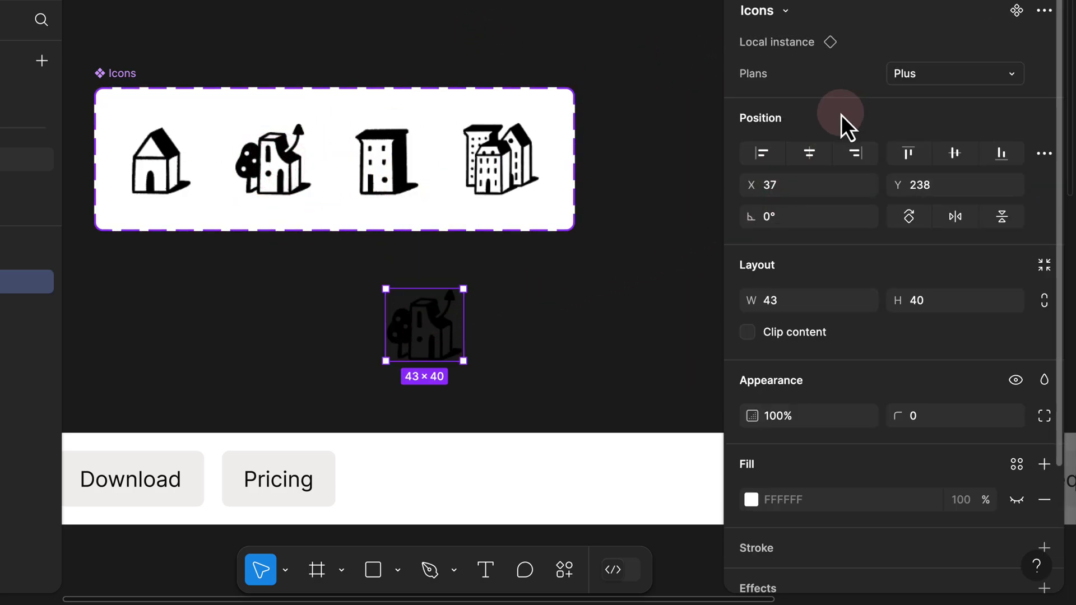
pyautogui.click(941, 74)
pyautogui.click(915, 97)
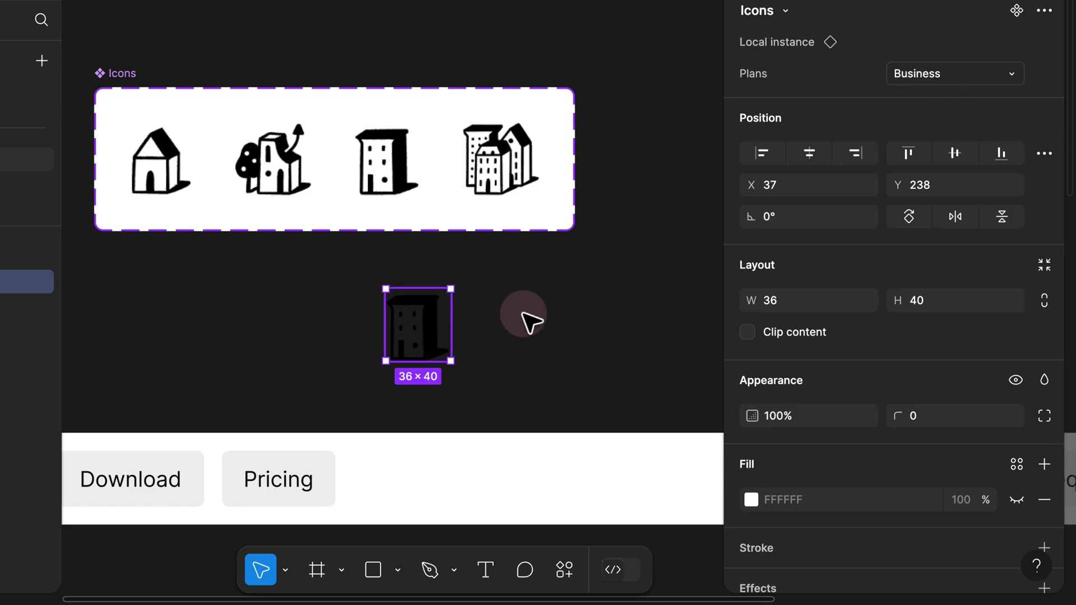
pyautogui.click(496, 320)
# Step: Move the Business illustration instance down to just above cards 2 and 3, and shift the Icons set slightly downward
pyautogui.scroll(-3, 496, 320)
pyautogui.scroll(-2, 496, 320)
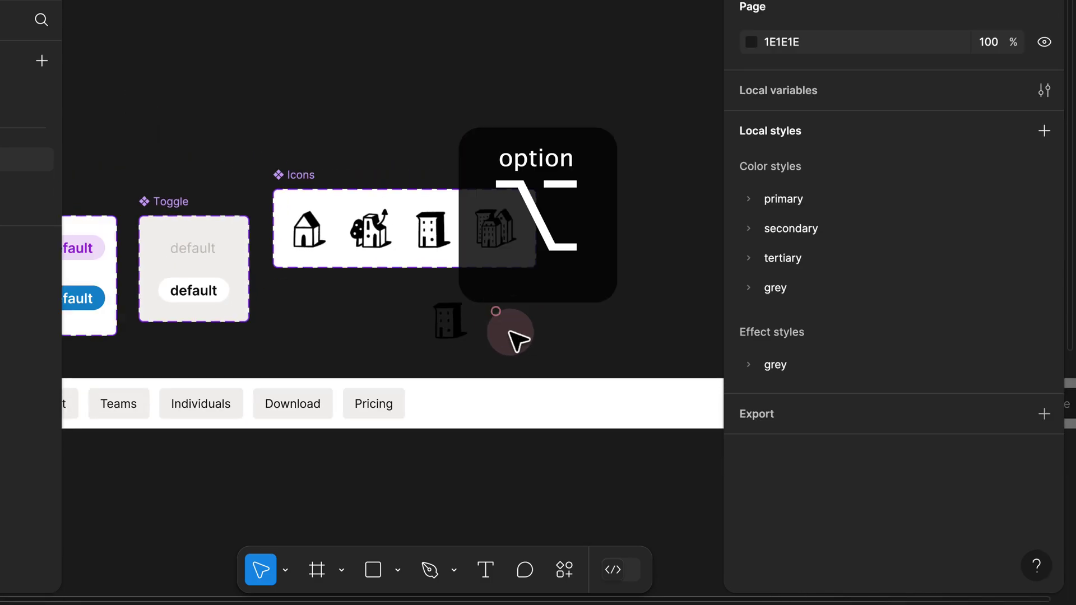
pyautogui.scroll(-3, 512, 337)
pyautogui.moveTo(464, 233); pyautogui.dragTo(425, 314)
pyautogui.moveTo(404, 452); pyautogui.dragTo(387, 477)
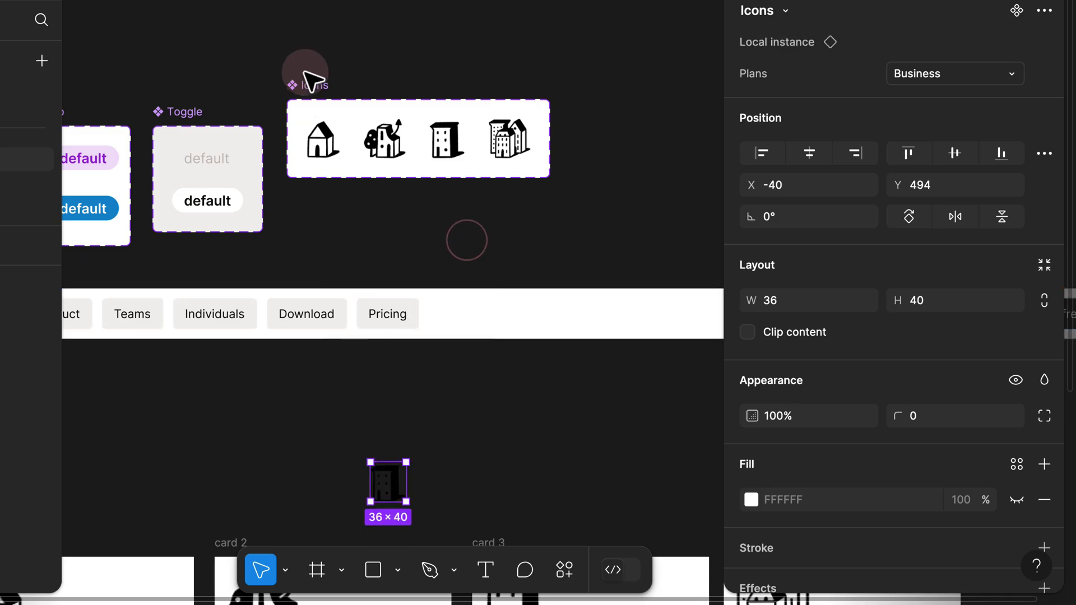
pyautogui.moveTo(306, 80); pyautogui.dragTo(308, 106)
pyautogui.scroll(-5, 443, 253)
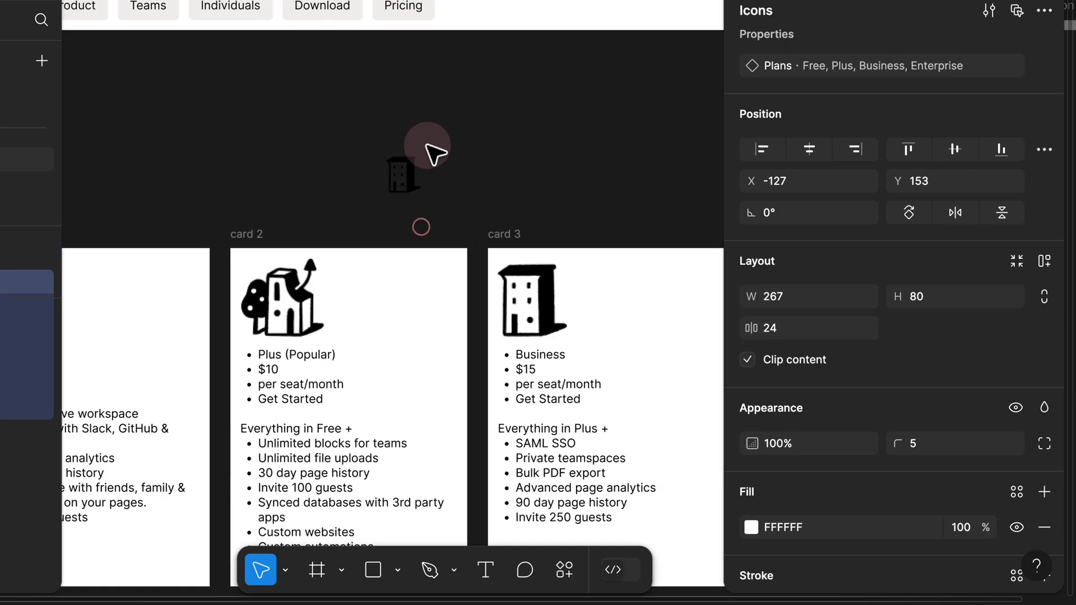
# Step: Move the Business illustration instance to an empty canvas area left of card 1
pyautogui.click(255, 163)
pyautogui.scroll(-3, 216, 189)
pyautogui.moveTo(187, 182); pyautogui.dragTo(376, 225)
pyautogui.click(334, 191)
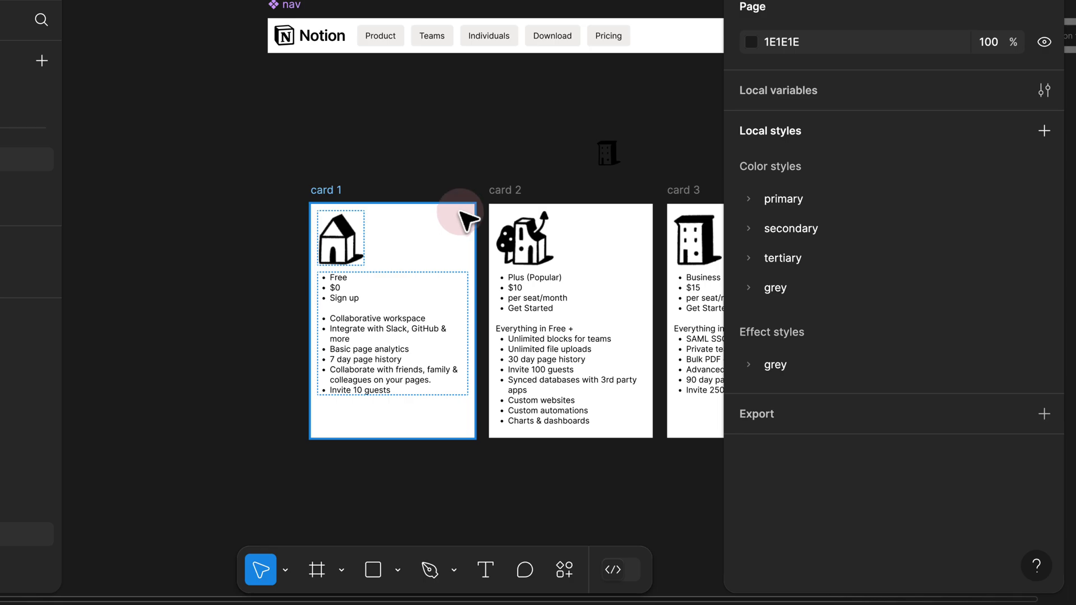
pyautogui.click(399, 147)
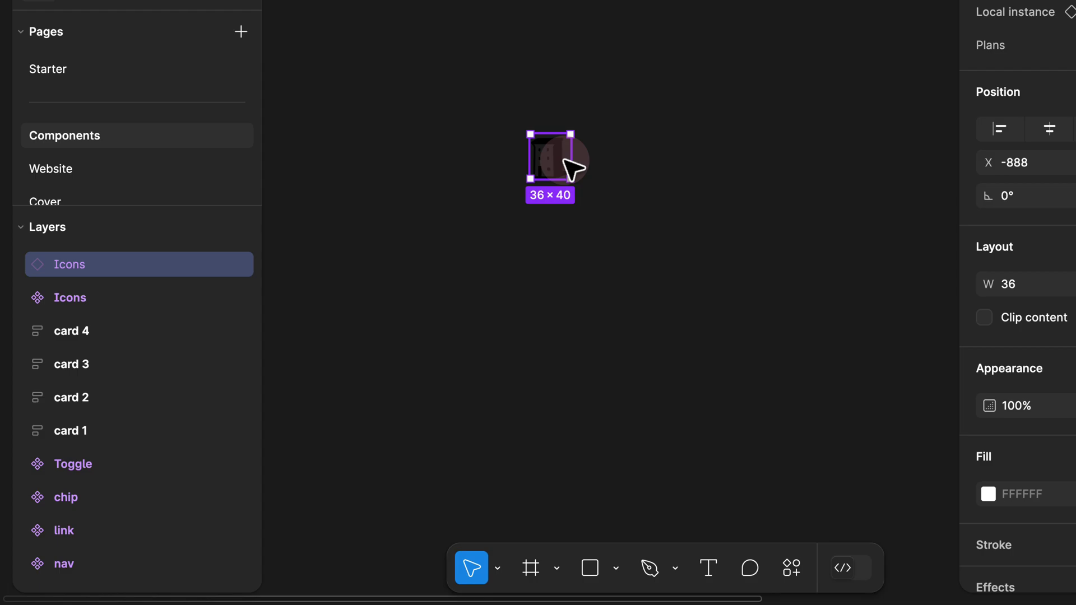
# Step: Wrap the Business illustration instance in an auto layout frame and fill the frame with the primary/94 color style
pyautogui.hotkey('shift', 'a')
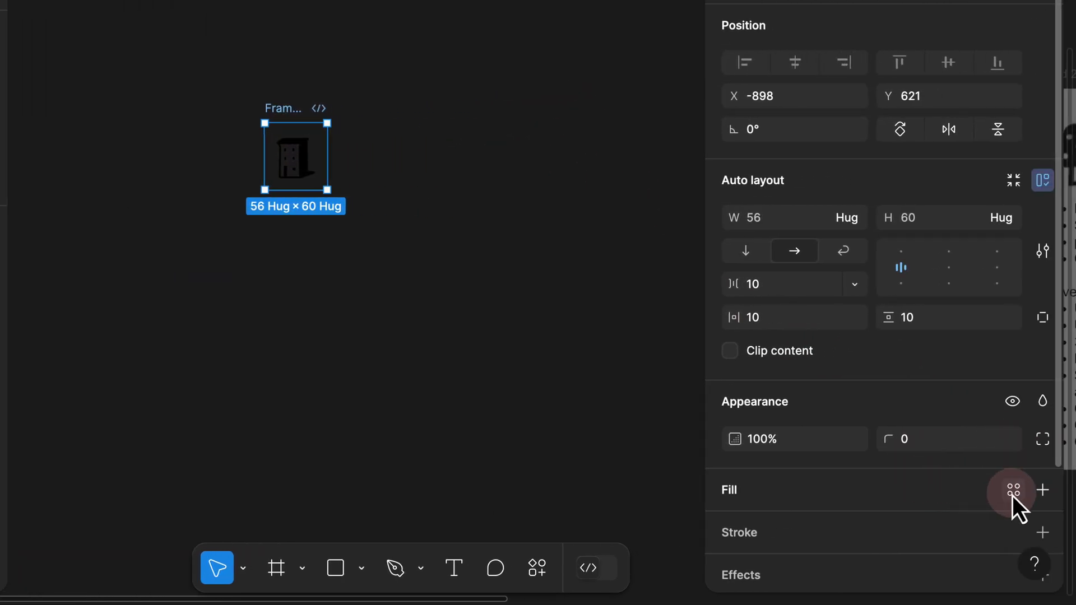
pyautogui.click(1013, 491)
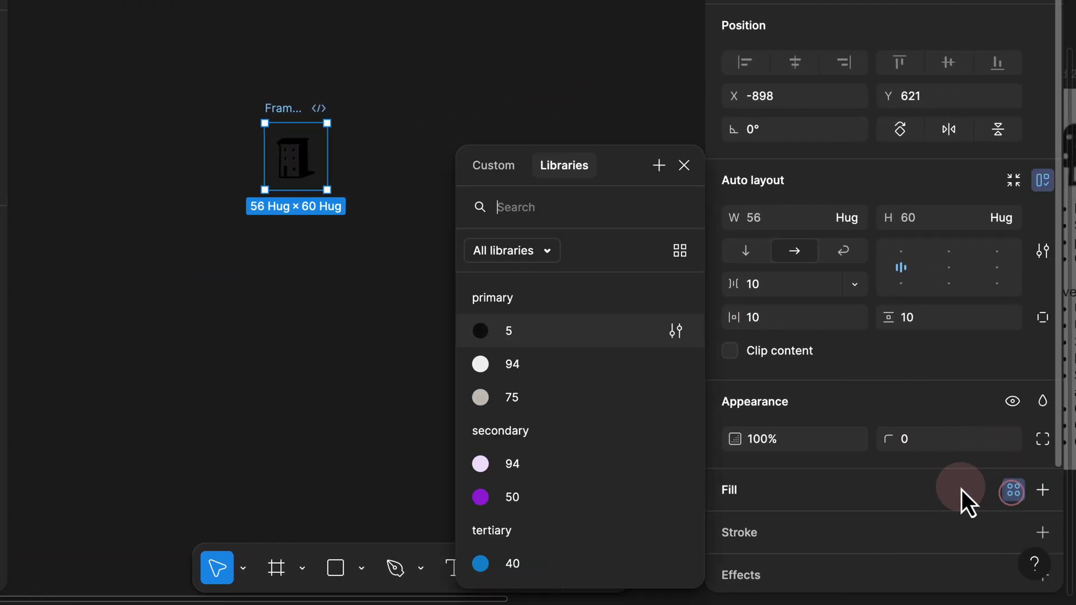
pyautogui.click(527, 364)
pyautogui.click(274, 140)
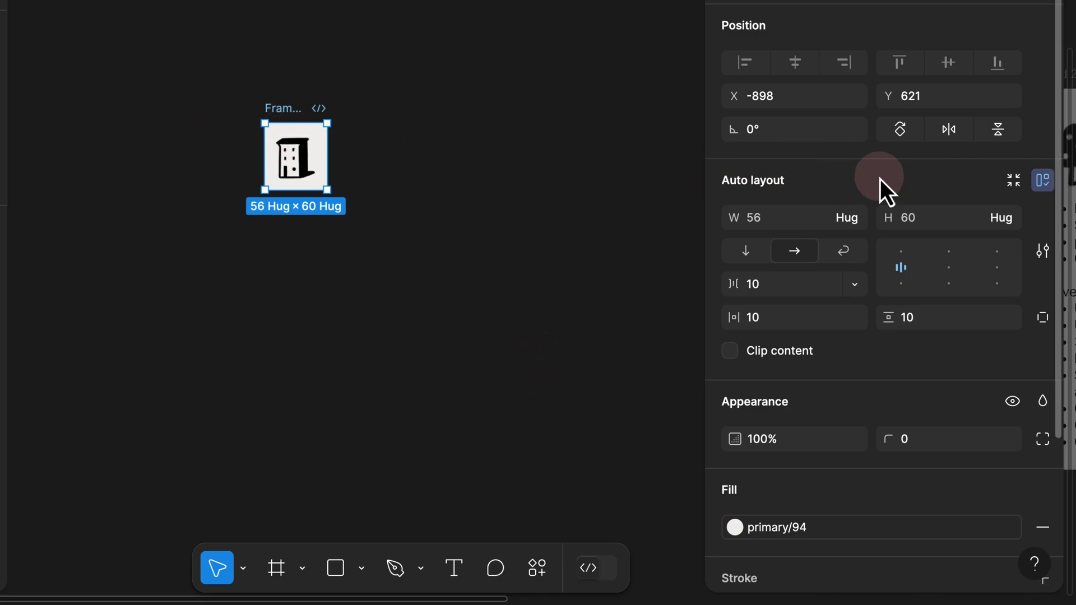
# Step: Widen the illustration's frame to a fixed width of about 171 and rename it Card
pyautogui.click(858, 221)
pyautogui.click(853, 201)
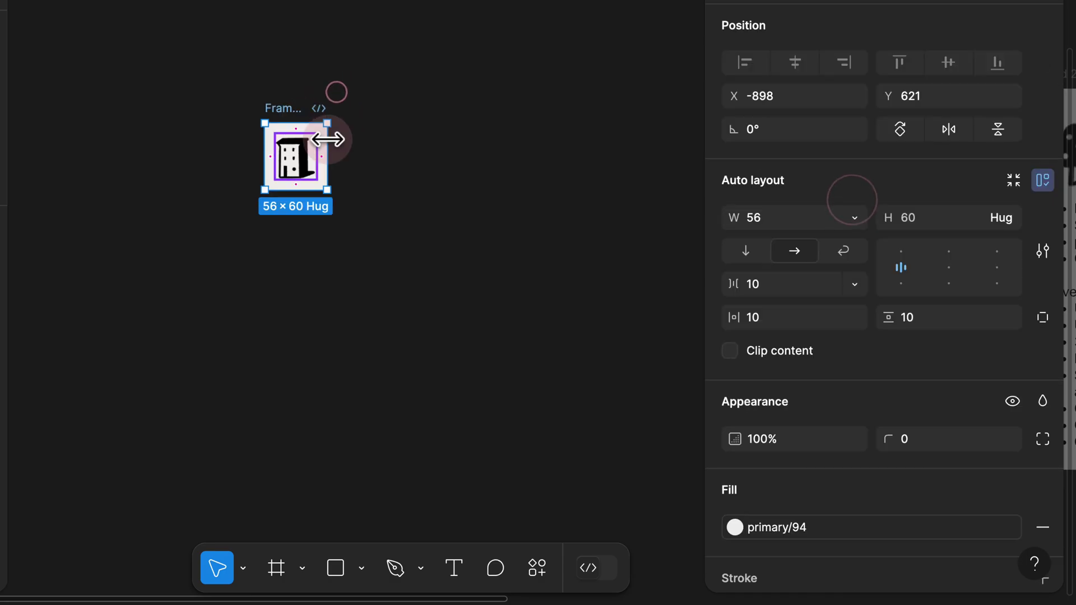
pyautogui.moveTo(328, 139); pyautogui.dragTo(454, 141)
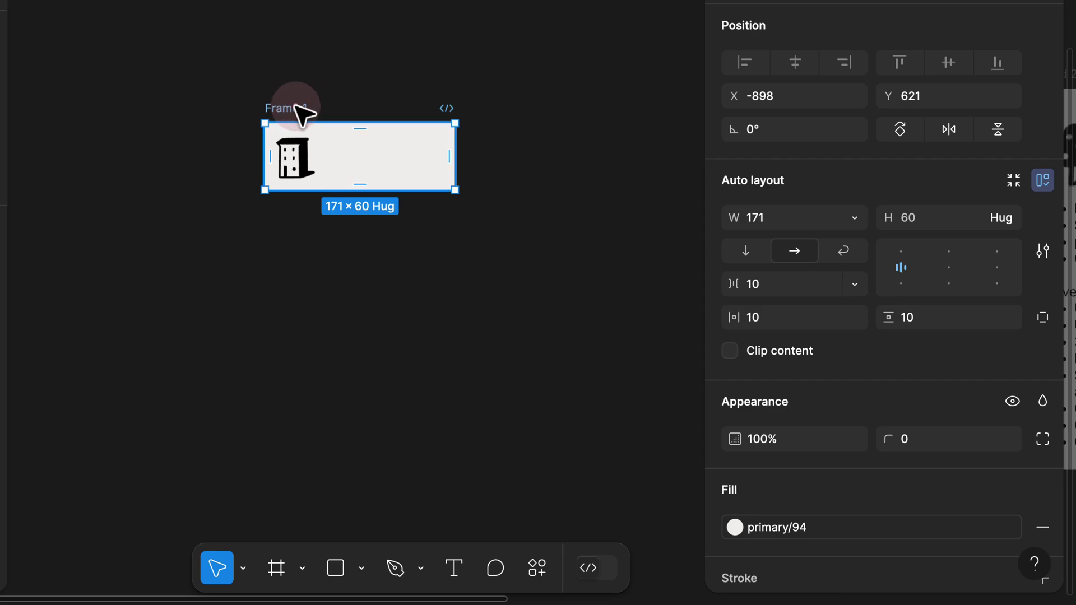
pyautogui.write('d')
pyautogui.click(425, 161)
# Step: Set the Card frame's padding to 24 on all sides and its corner radius to 12
pyautogui.click(797, 317)
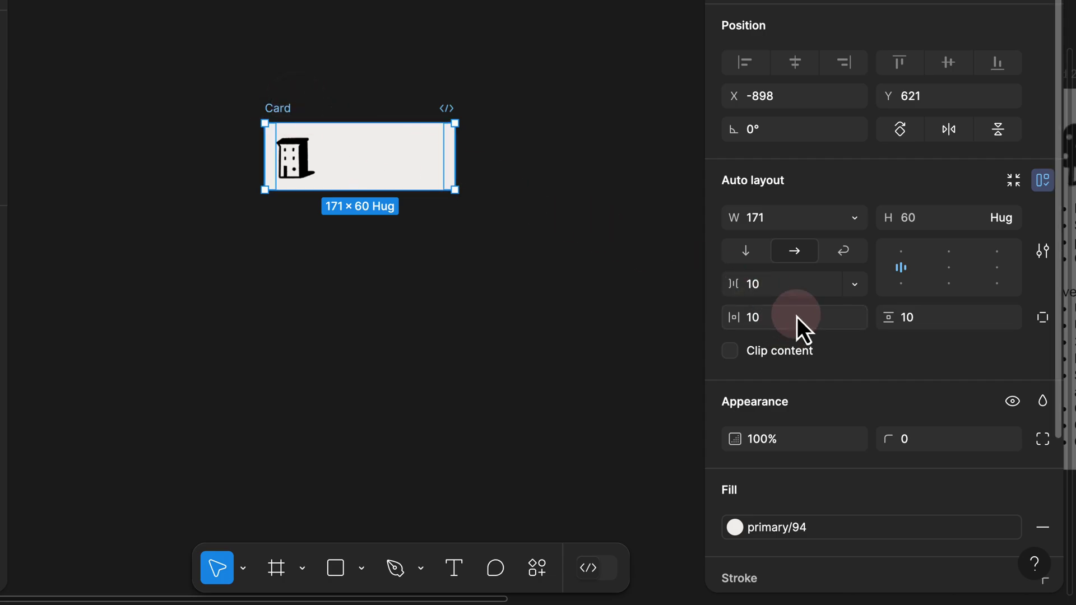
pyautogui.click(778, 317)
pyautogui.write('24')
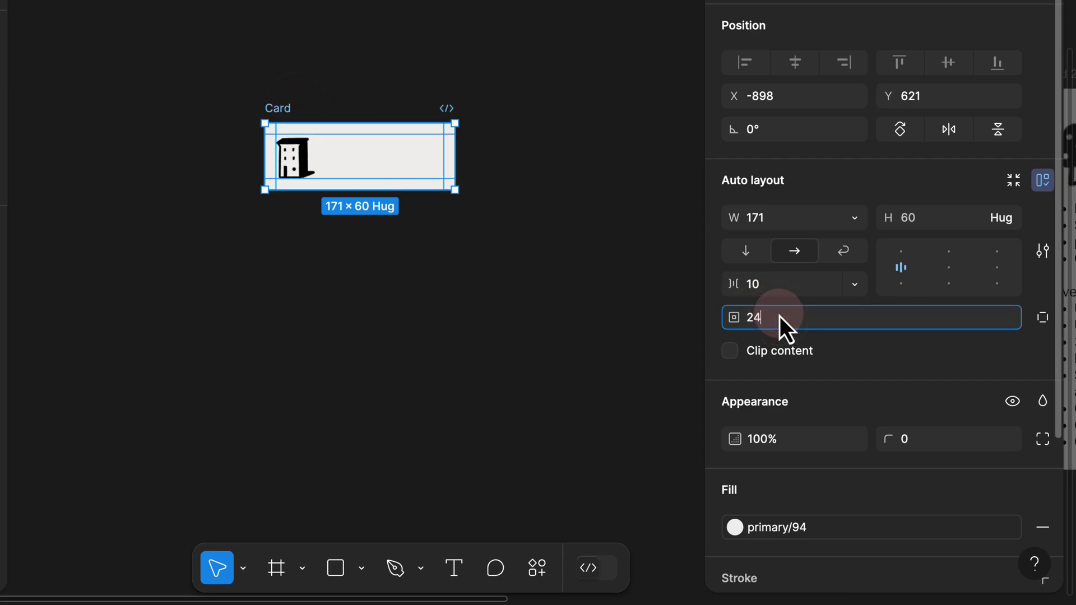
pyautogui.press('Return')
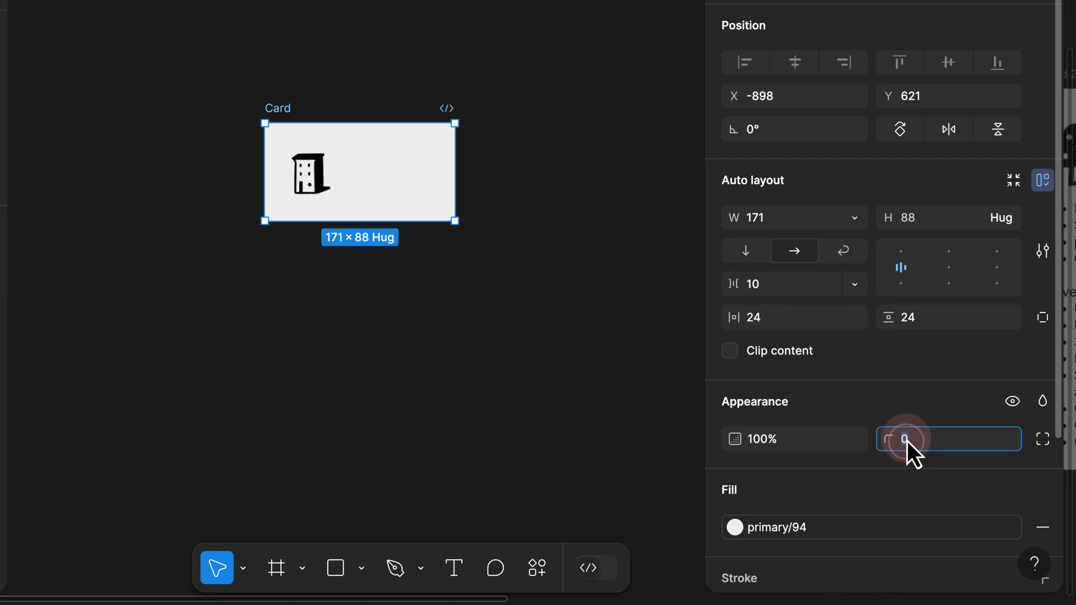
pyautogui.write('12')
pyautogui.click(435, 207)
# Step: Switch the Card frame to vertical layout and add the text "Title" below the illustration
pyautogui.click(280, 114)
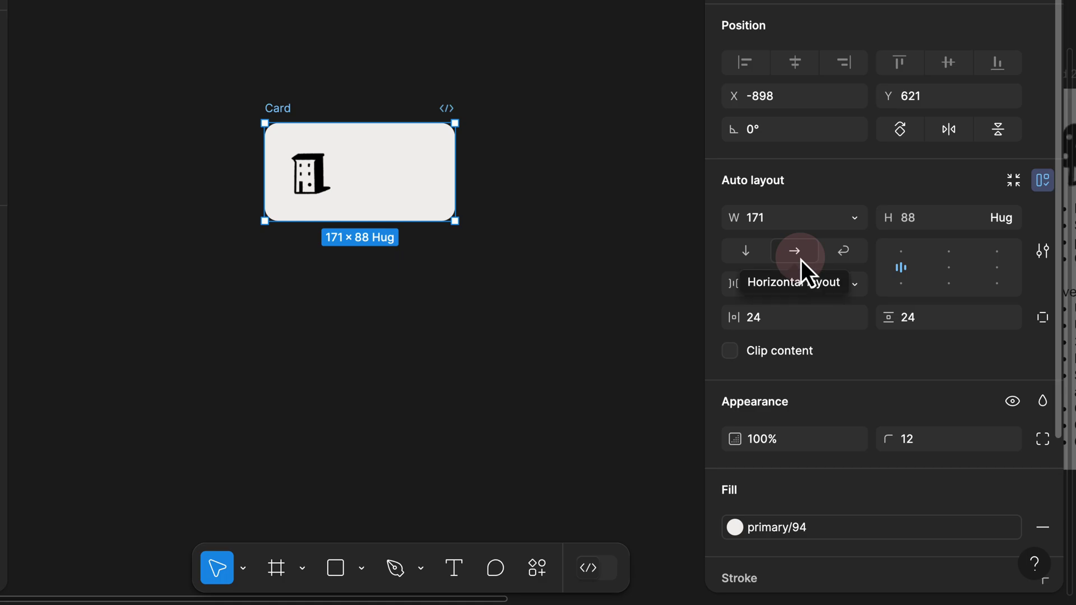
pyautogui.click(734, 256)
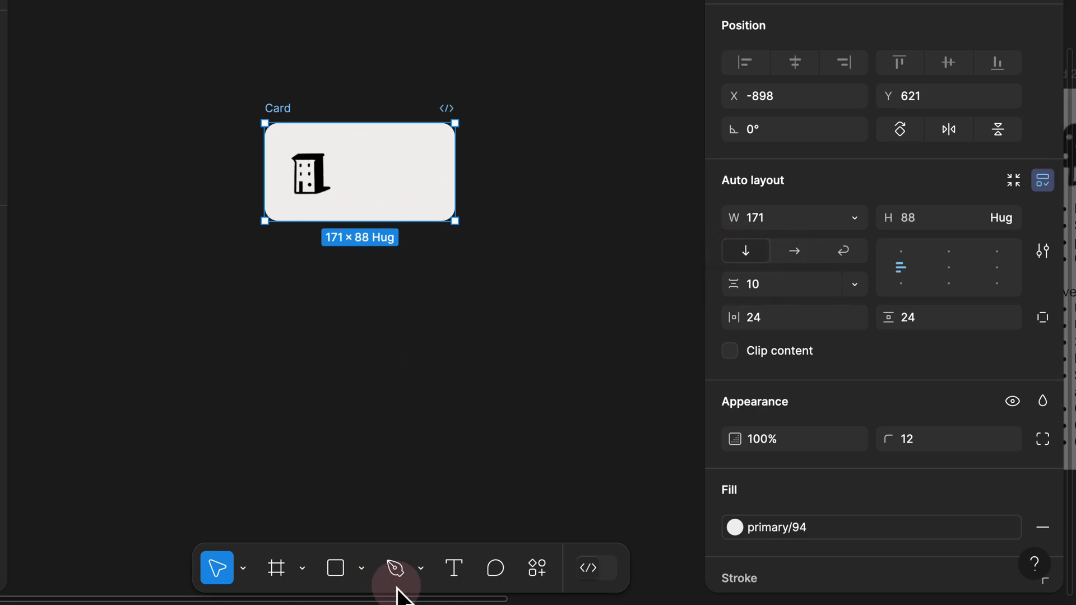
pyautogui.click(451, 568)
pyautogui.click(324, 200)
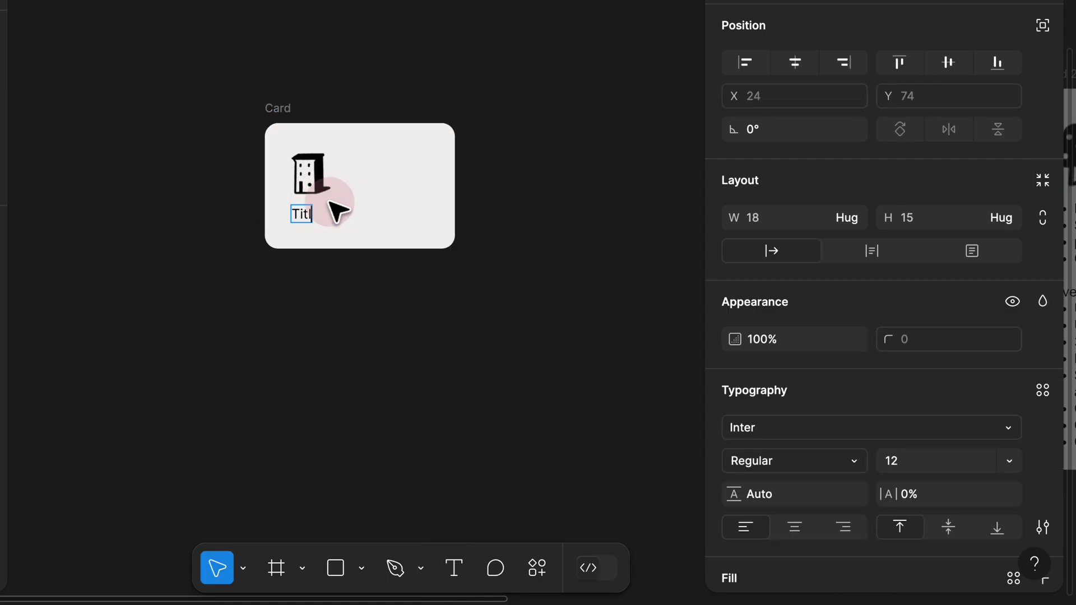
pyautogui.write('Title')
pyautogui.click(384, 285)
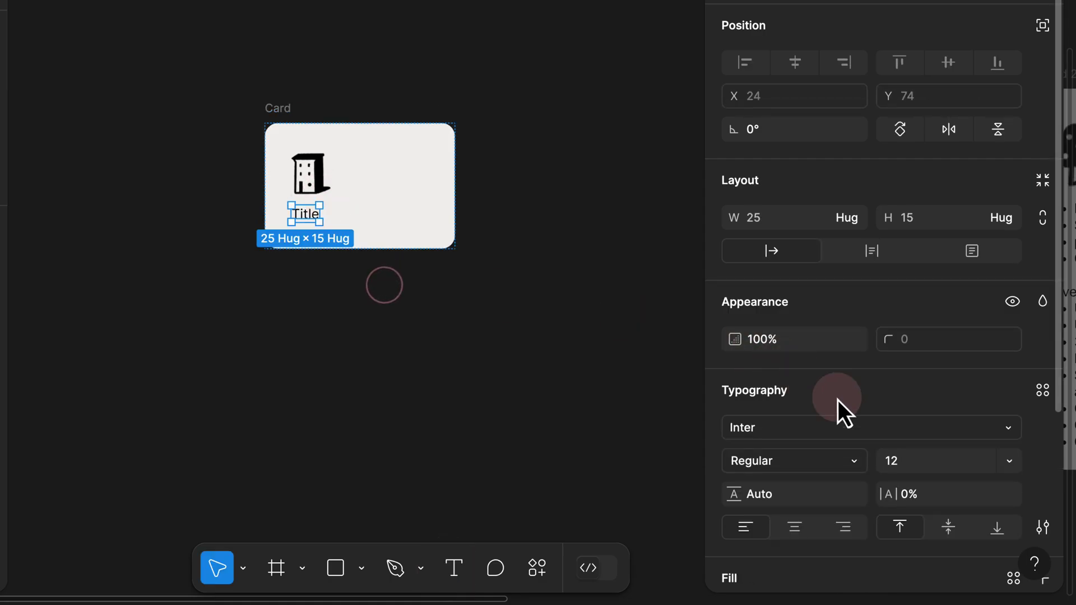
# Step: Set the Title text in the Card frame to size 14 and Bold weight
pyautogui.scroll(-5, 843, 405)
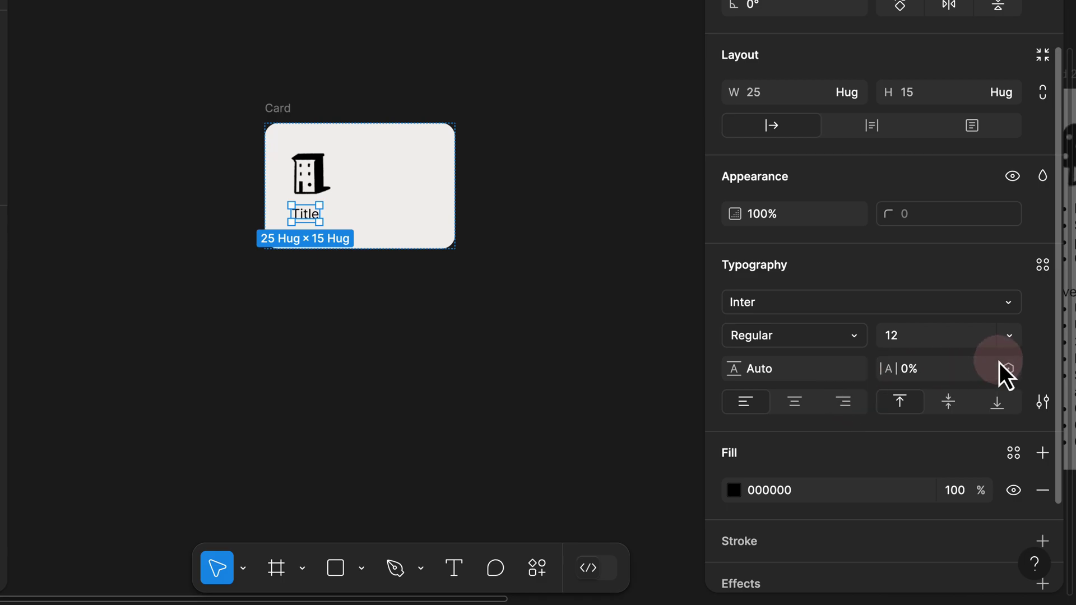
pyautogui.click(1013, 336)
pyautogui.click(947, 386)
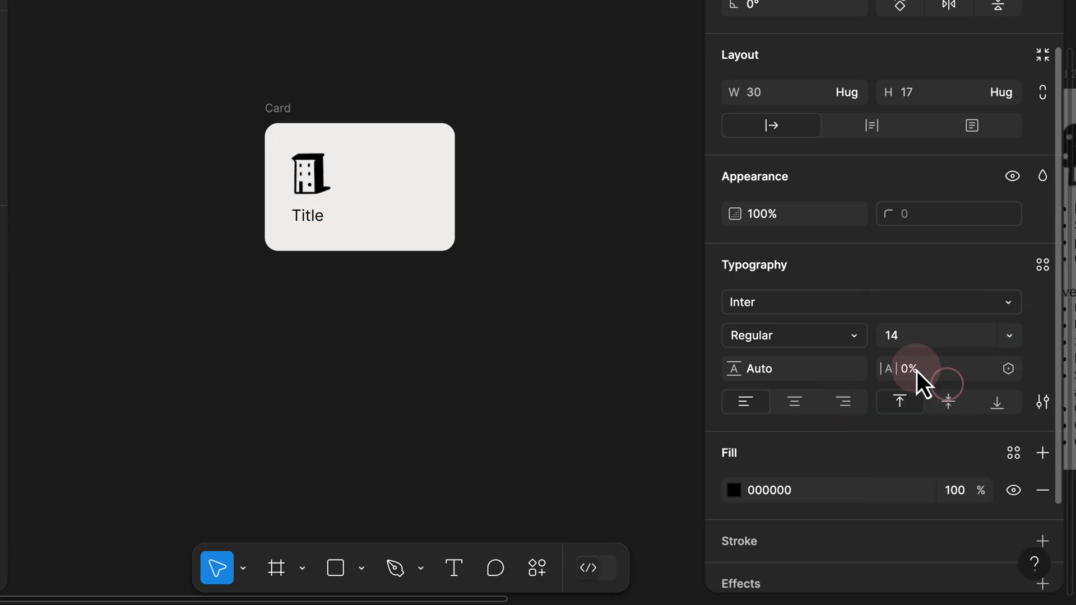
pyautogui.click(844, 336)
pyautogui.click(808, 411)
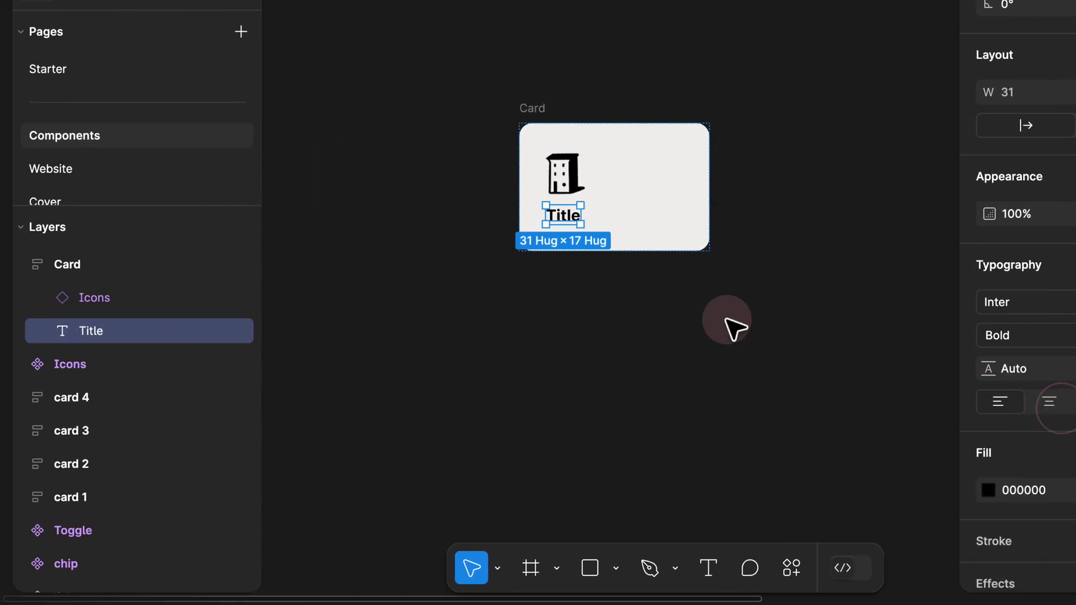
# Step: Duplicate the Title text inside the Card frame and set the copy's font size to 32
pyautogui.hotkey('ctrl', 'd')
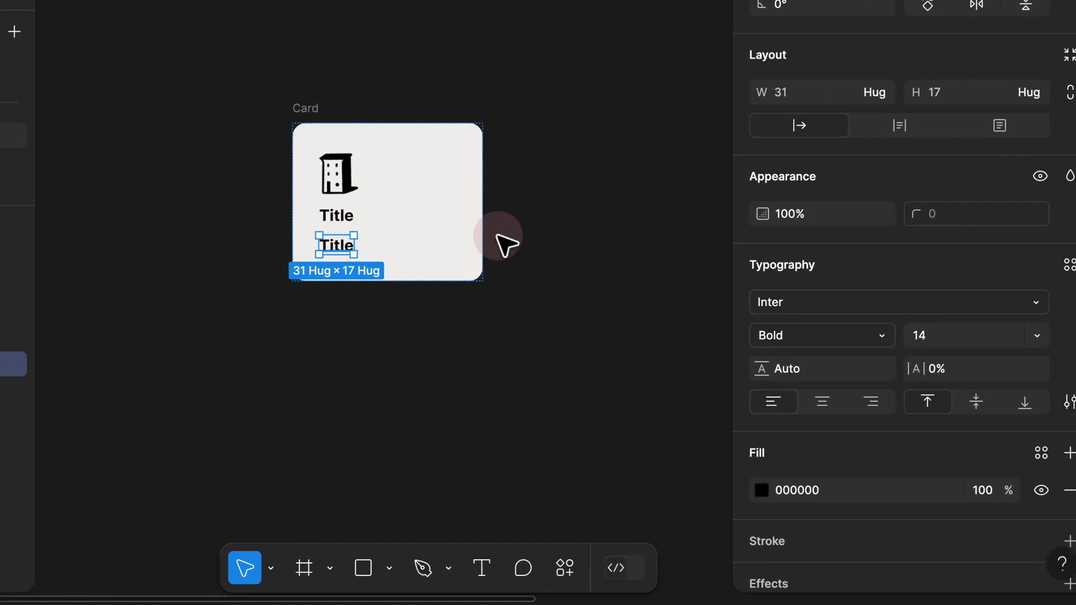
pyautogui.click(1019, 339)
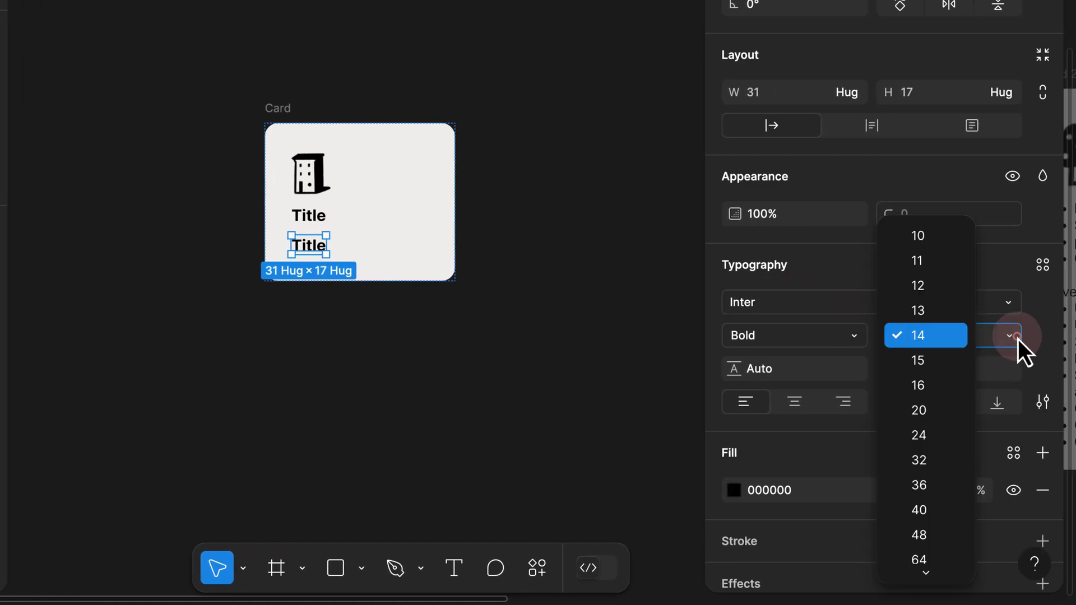
pyautogui.click(941, 468)
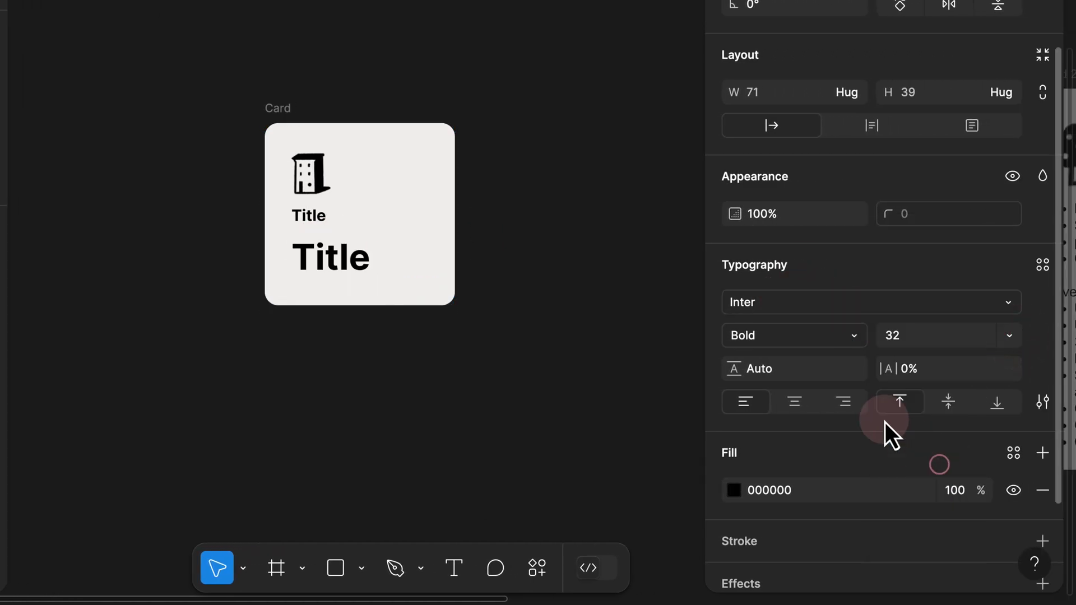
# Step: Replace the large size 32 Title text in the Card frame with "$0.0"
pyautogui.doubleClick(332, 254)
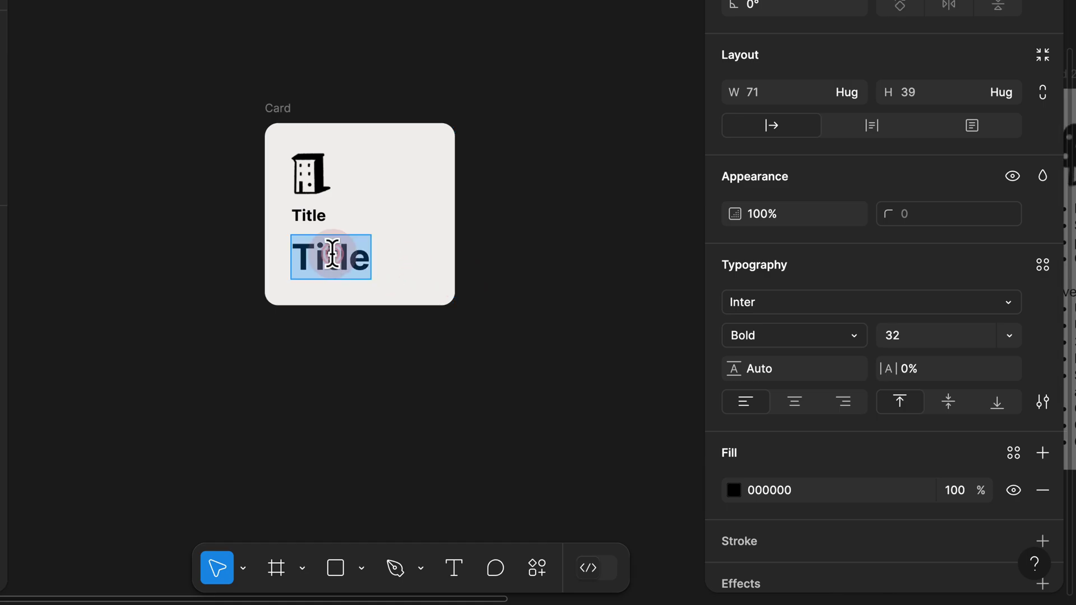
pyautogui.write('$0.0')
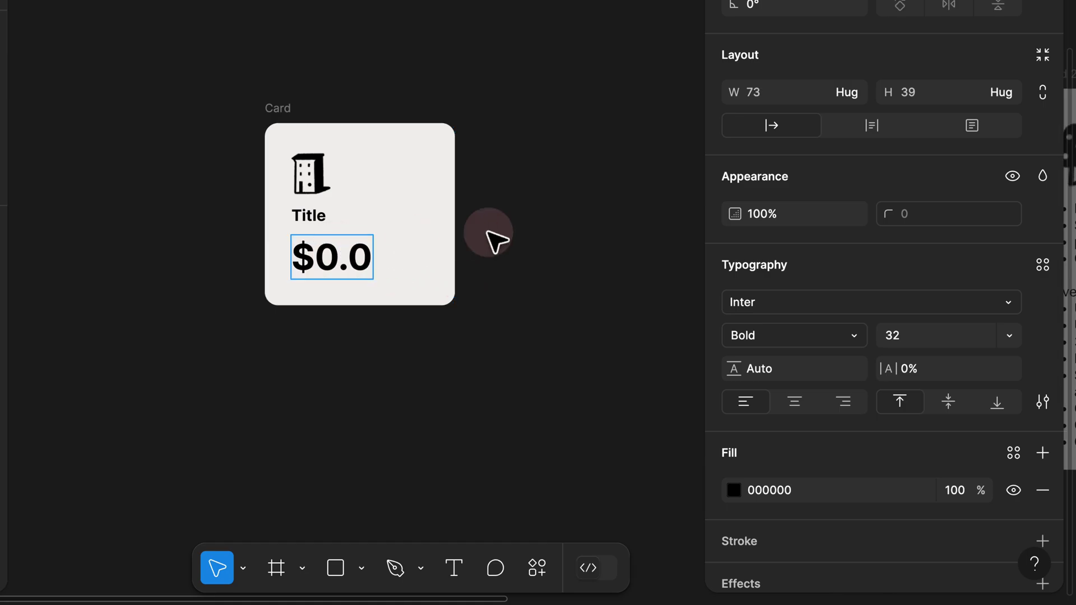
pyautogui.click(507, 232)
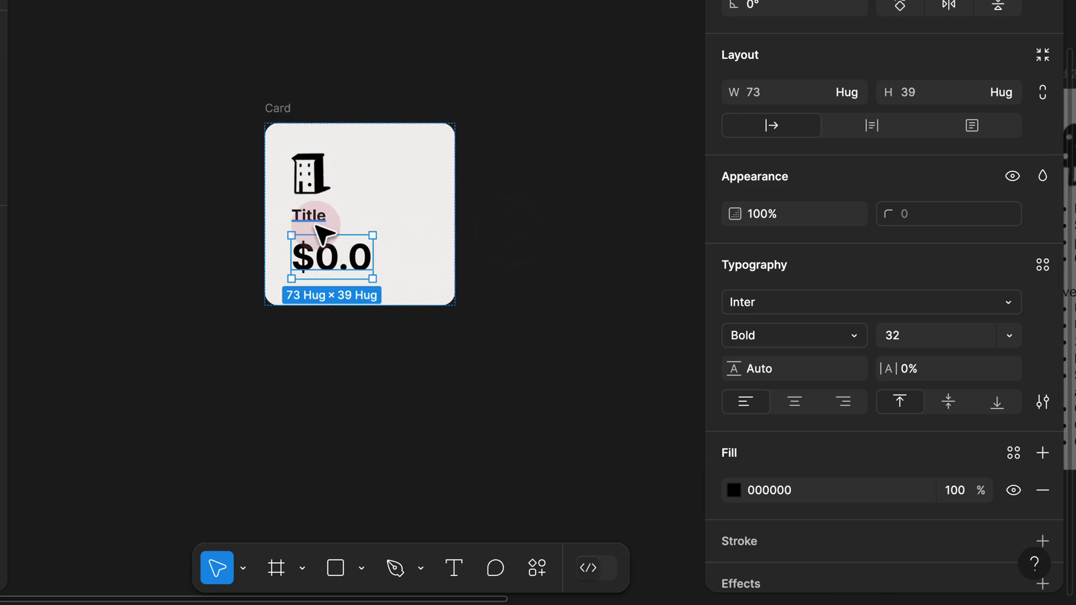
# Step: Apply the primary/5 color style to both the Title and $0.0 texts in the Card frame
pyautogui.keyDown('shift'); pyautogui.click(313, 220); pyautogui.keyUp('shift')
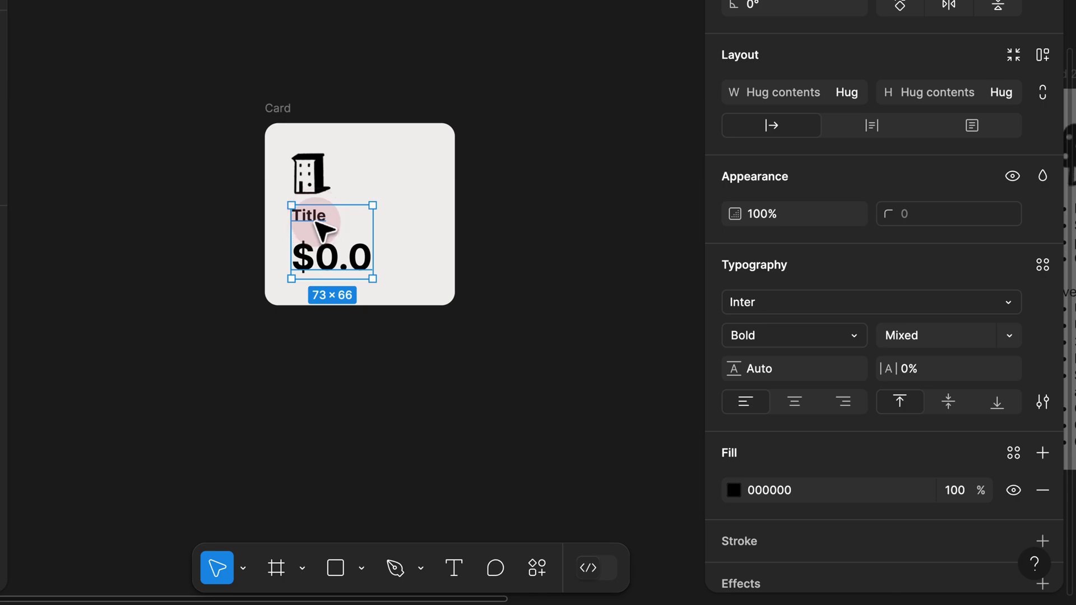
pyautogui.click(1013, 453)
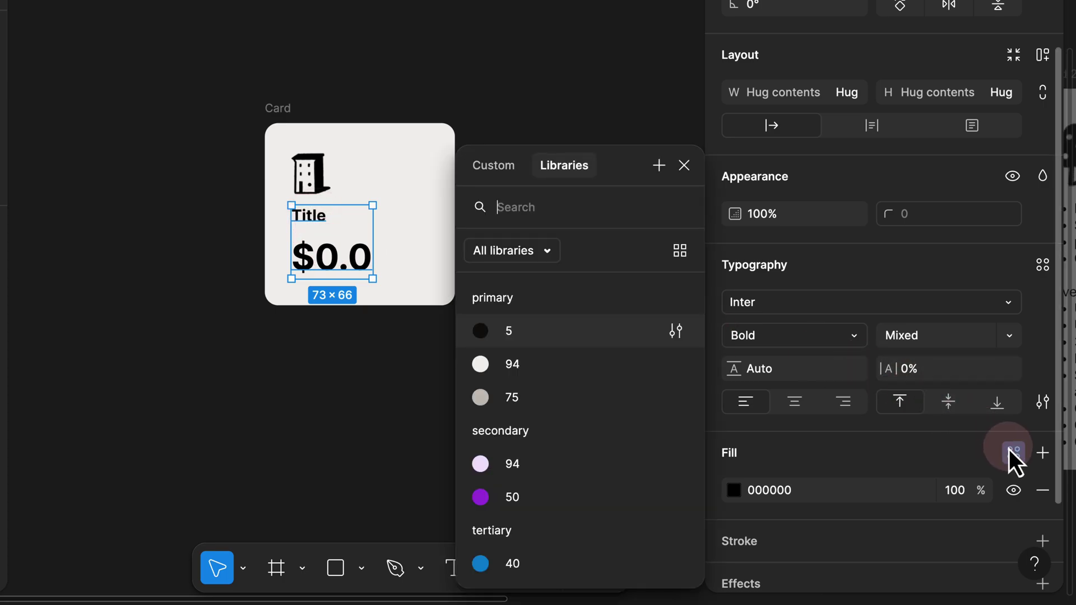
pyautogui.click(527, 338)
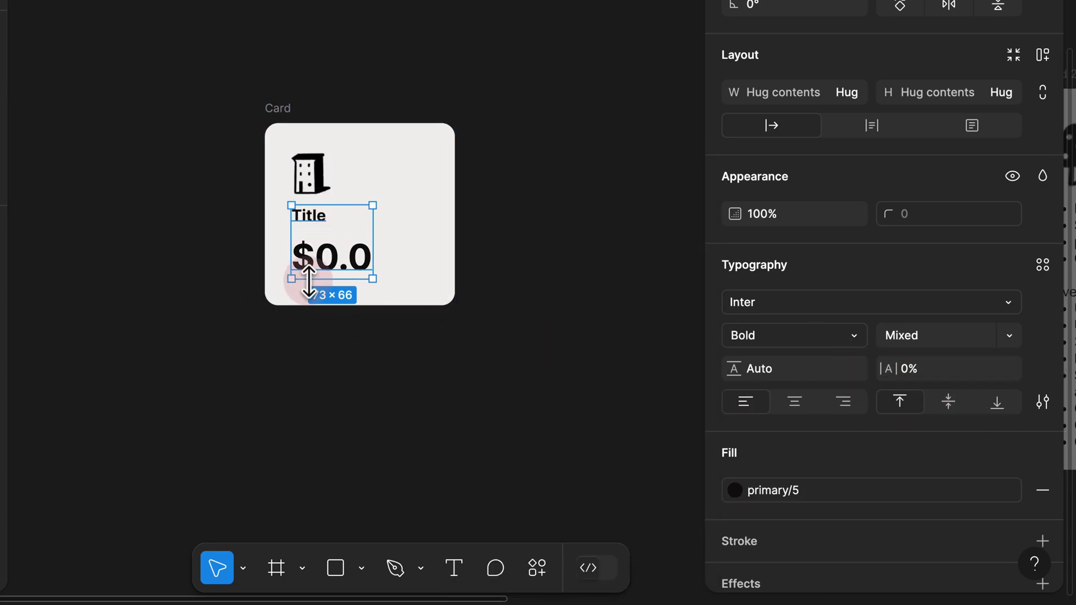
pyautogui.click(344, 346)
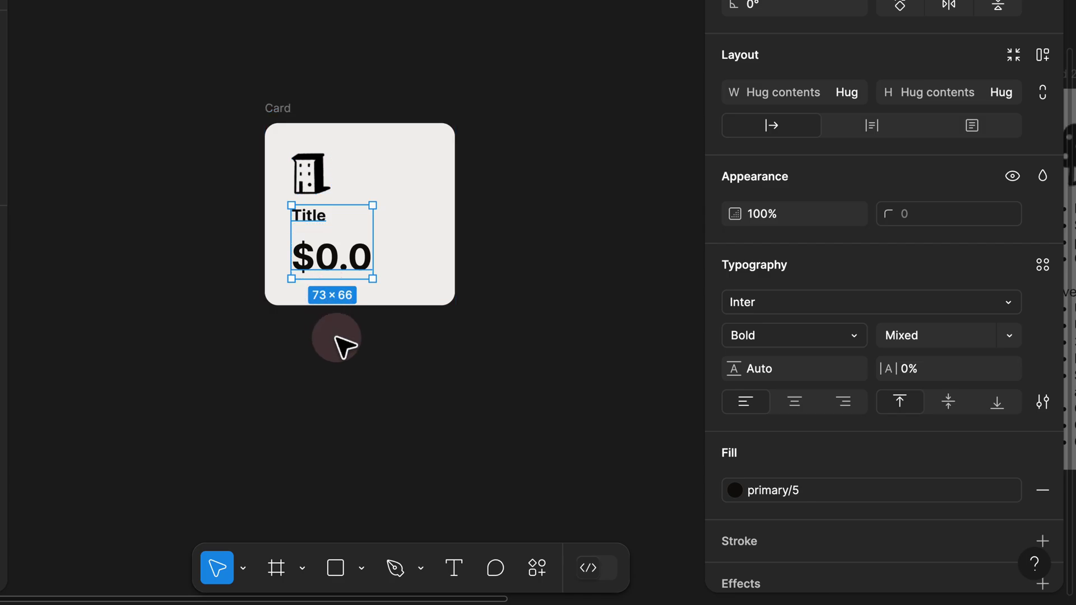
# Step: Examine the plan name, price, sign-up label and feature bullets in the card 1 frame
pyautogui.hscroll(10, 362, 288)
pyautogui.scroll(-3, 362, 288)
pyautogui.scroll(5, 465, 112)
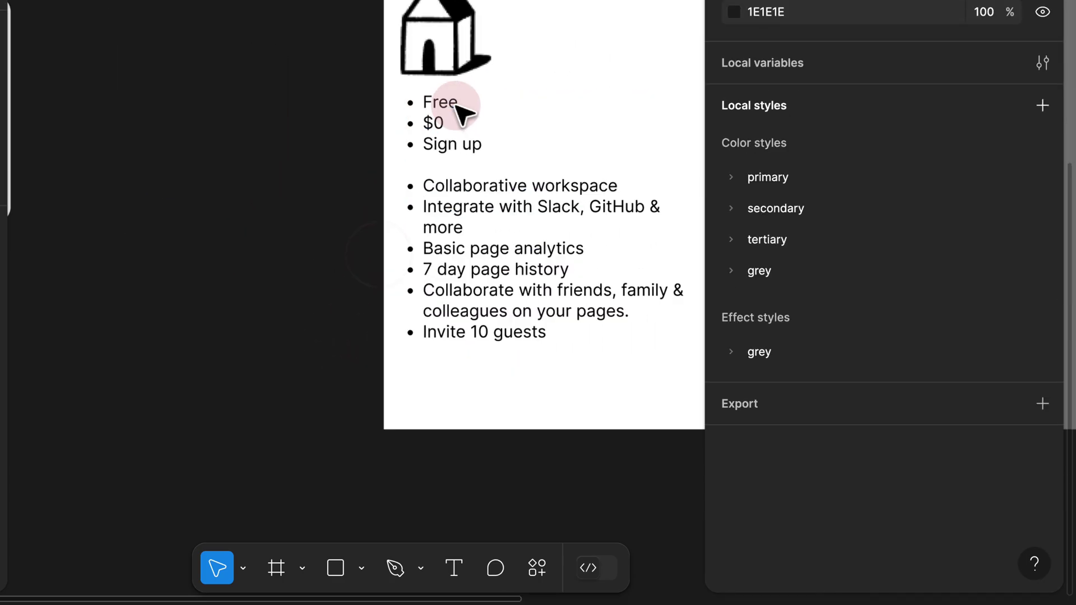
pyautogui.doubleClick(465, 154)
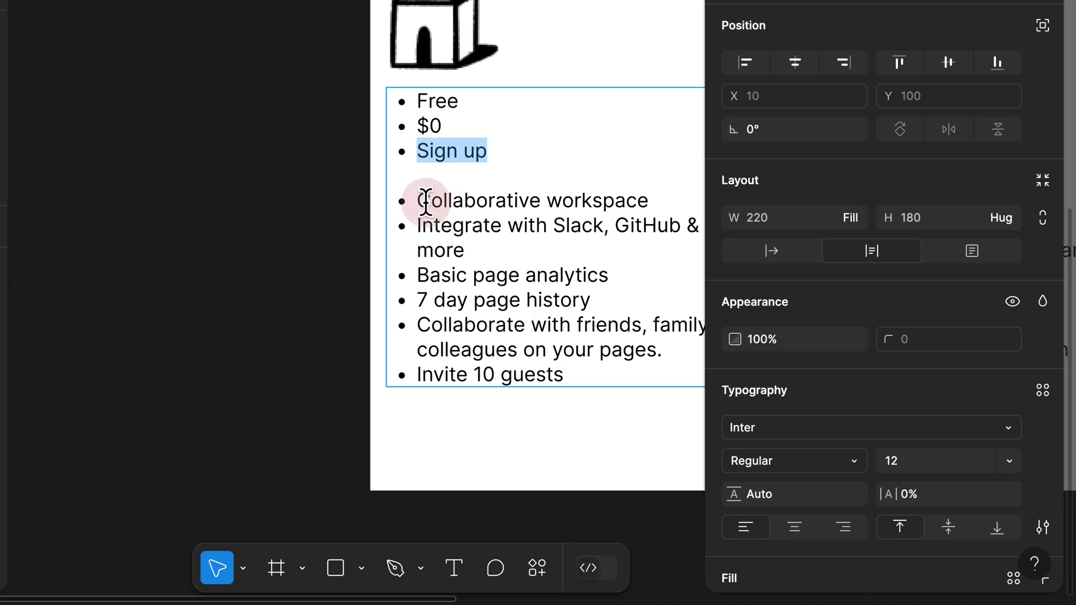
pyautogui.click(276, 168)
pyautogui.scroll(-2, 224, 152)
pyautogui.hscroll(-5, 384, 156)
pyautogui.scroll(-2, 337, 169)
pyautogui.click(286, 176)
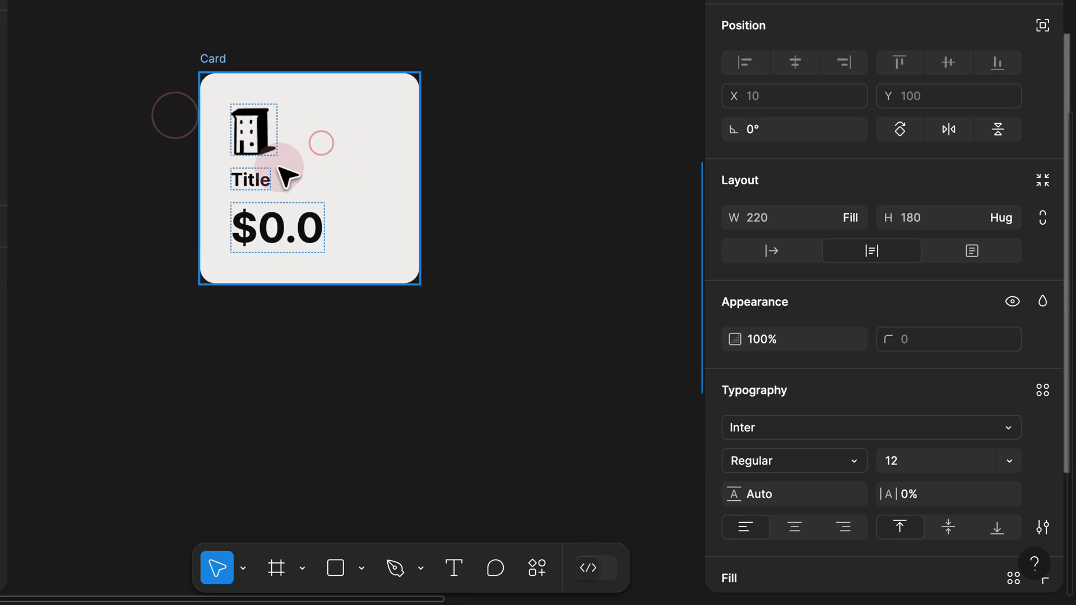
# Step: Duplicate the Title text, move the copy below $0.0 in the Card frame, and set its weight to Regular
pyautogui.click(245, 184)
pyautogui.hotkey('ctrl', 'd')
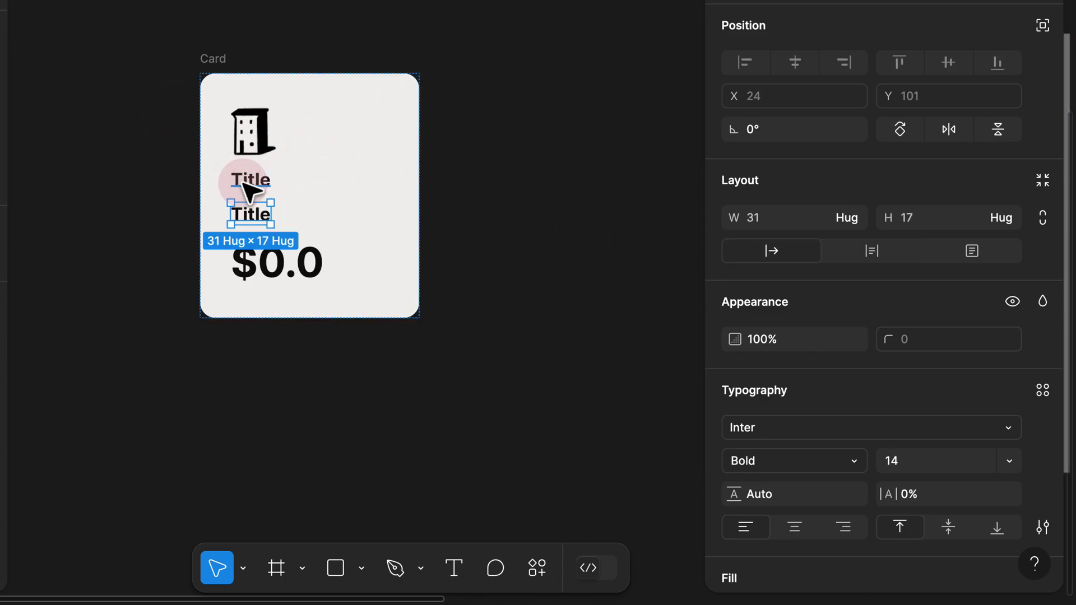
pyautogui.press('Down')
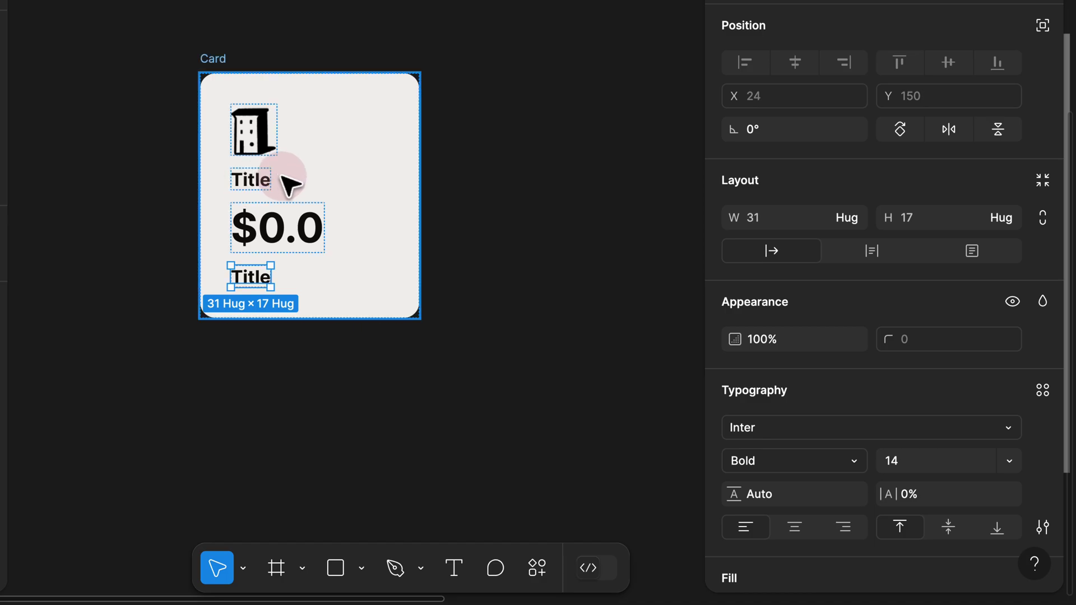
pyautogui.click(859, 467)
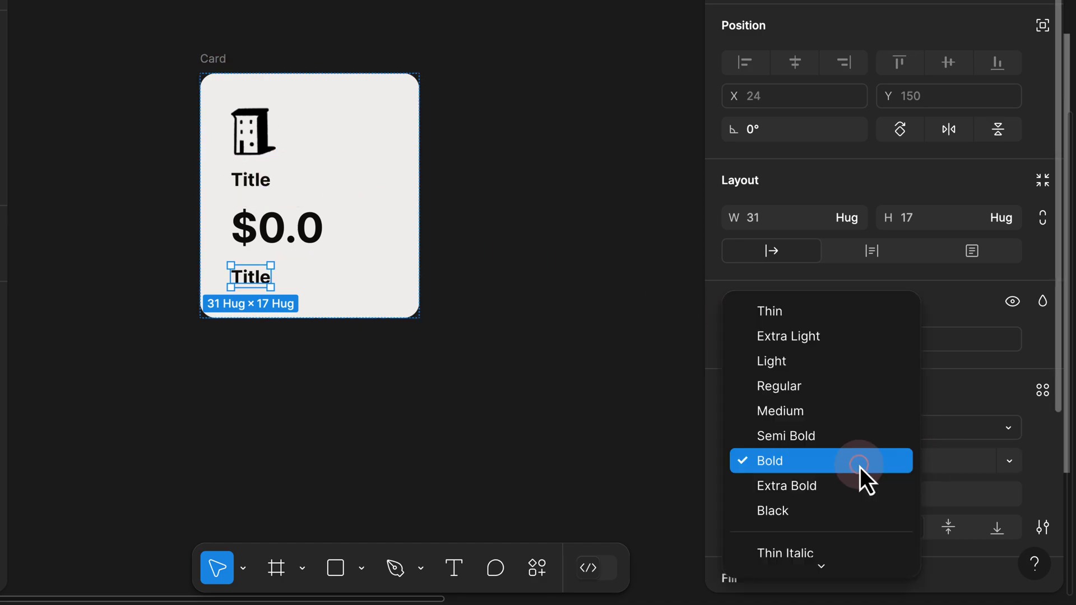
pyautogui.click(797, 395)
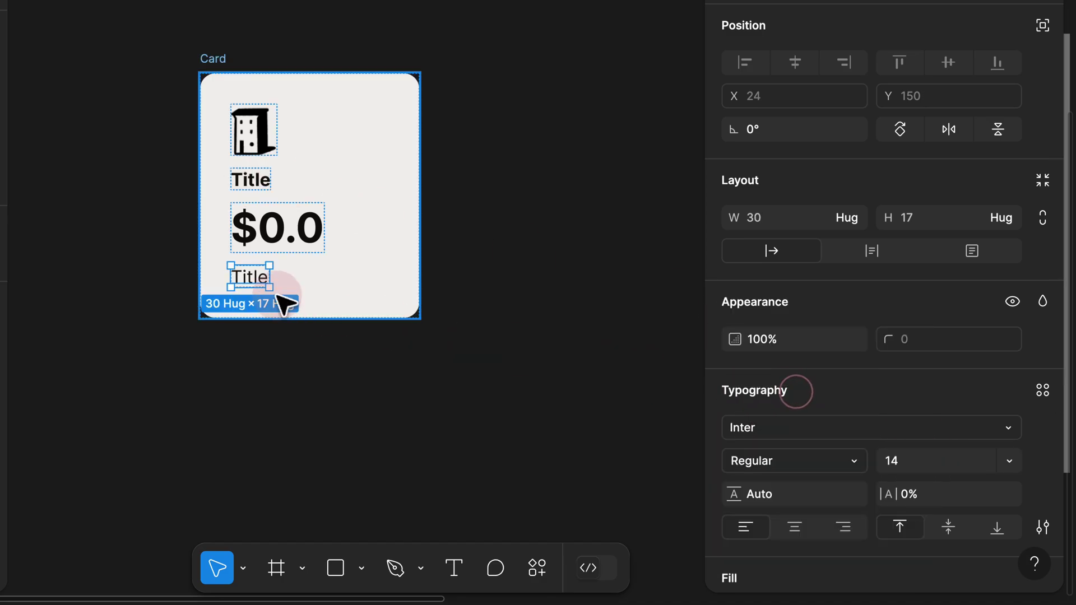
# Step: Change the Regular-weight Title copy beneath the price to "Bullets"
pyautogui.doubleClick(250, 279)
pyautogui.write('Bui')
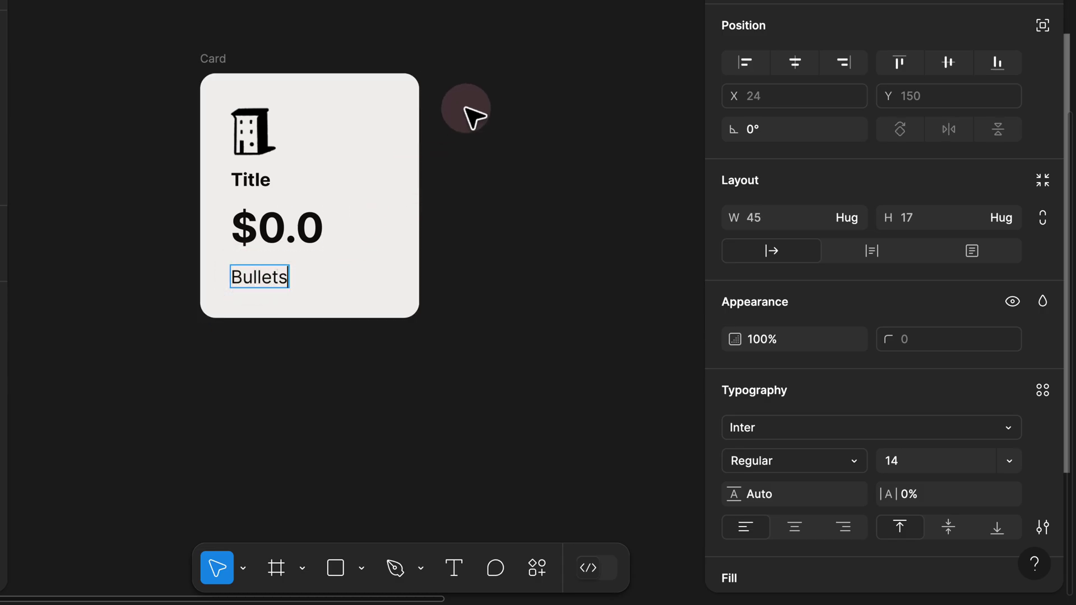
pyautogui.click(485, 108)
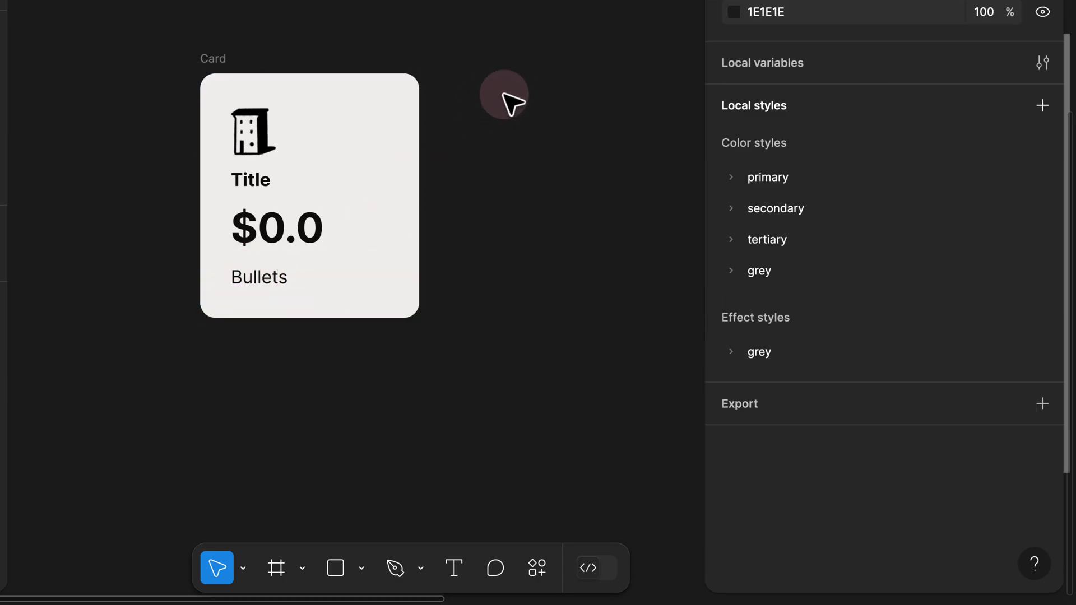
# Step: Create an instance of the black link button variant and place it just above the Card frame
pyautogui.scroll(-2, 543, 67)
pyautogui.scroll(5, 459, 241)
pyautogui.hscroll(4, 459, 241)
pyautogui.click(449, 27)
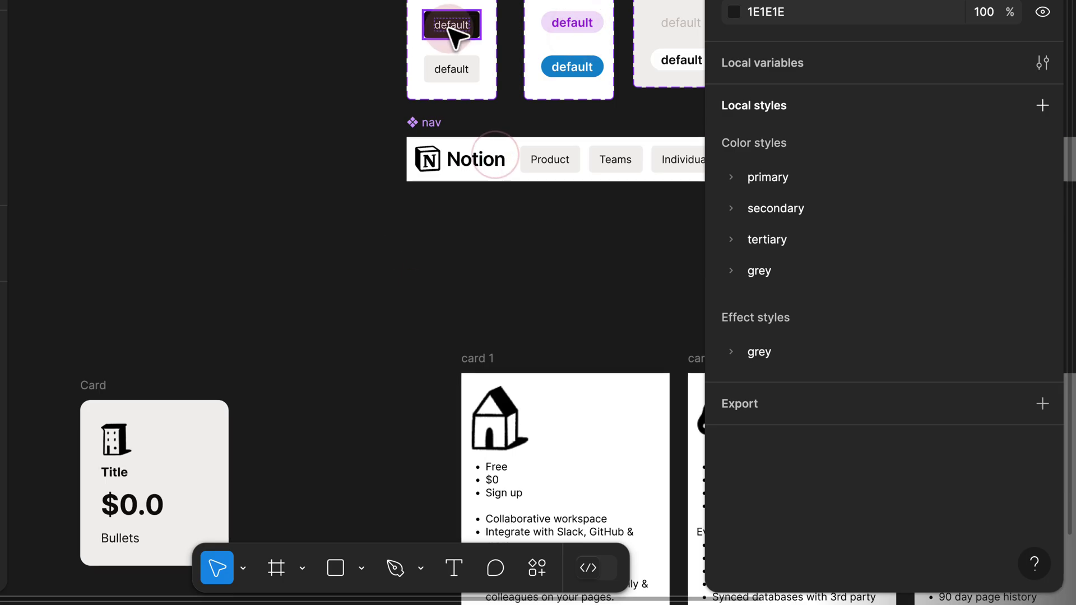
pyautogui.moveTo(451, 26); pyautogui.dragTo(221, 328)
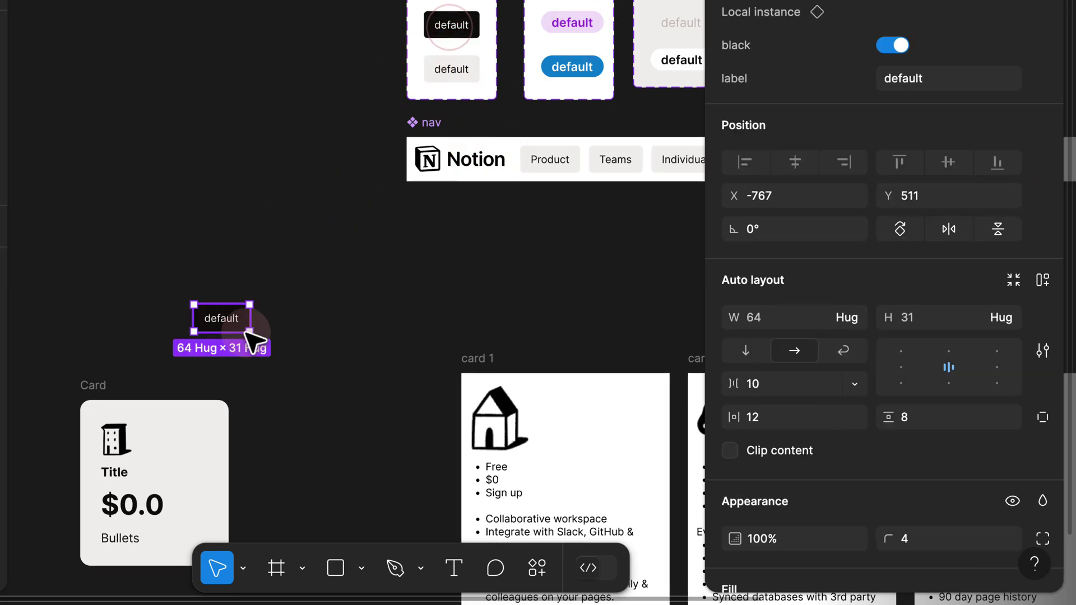
pyautogui.press('Escape')
# Step: Move the black link button instance into the Card frame, between the $0.0 price and the Bullets text
pyautogui.moveTo(173, 399); pyautogui.dragTo(295, 286)
pyautogui.scroll(3, 291, 283)
pyautogui.moveTo(343, 168); pyautogui.dragTo(224, 498)
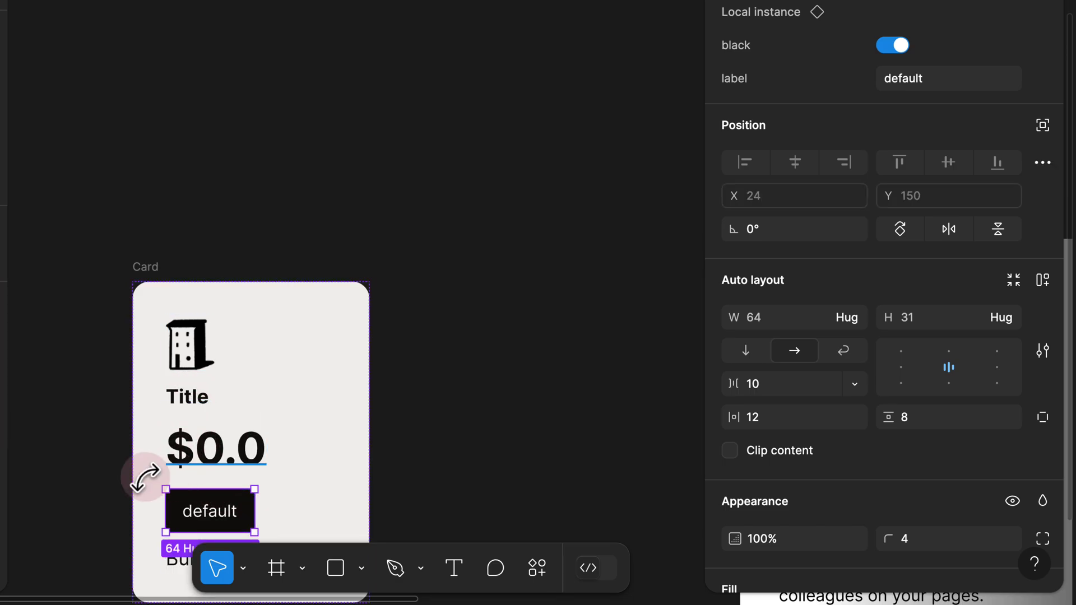
pyautogui.click(90, 442)
pyautogui.scroll(-3, 96, 308)
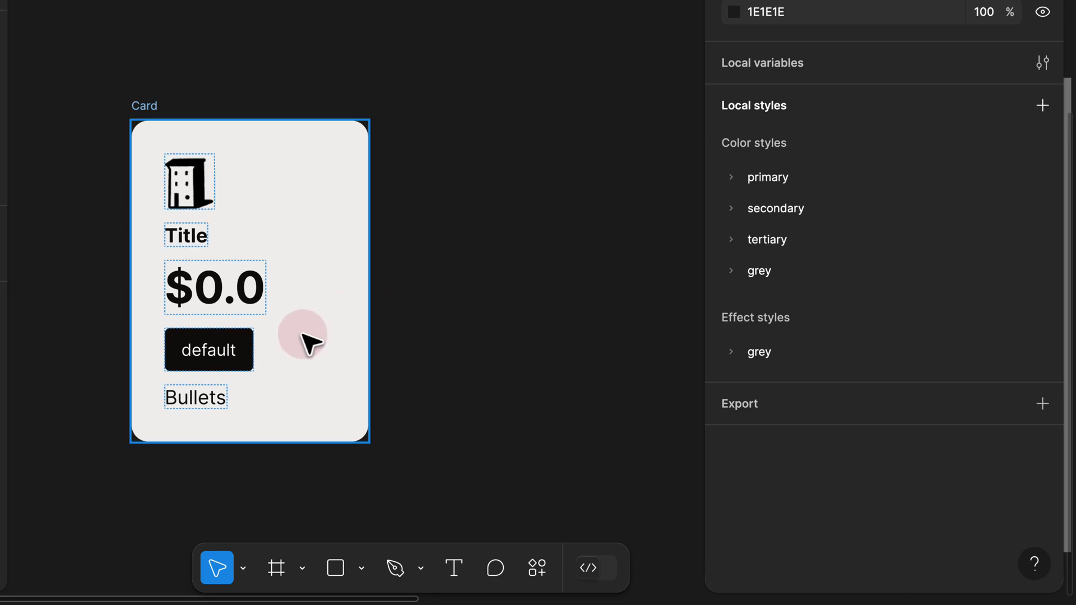
# Step: Turn off the black property of the link button in the card and shift the Card frame slightly
pyautogui.click(244, 352)
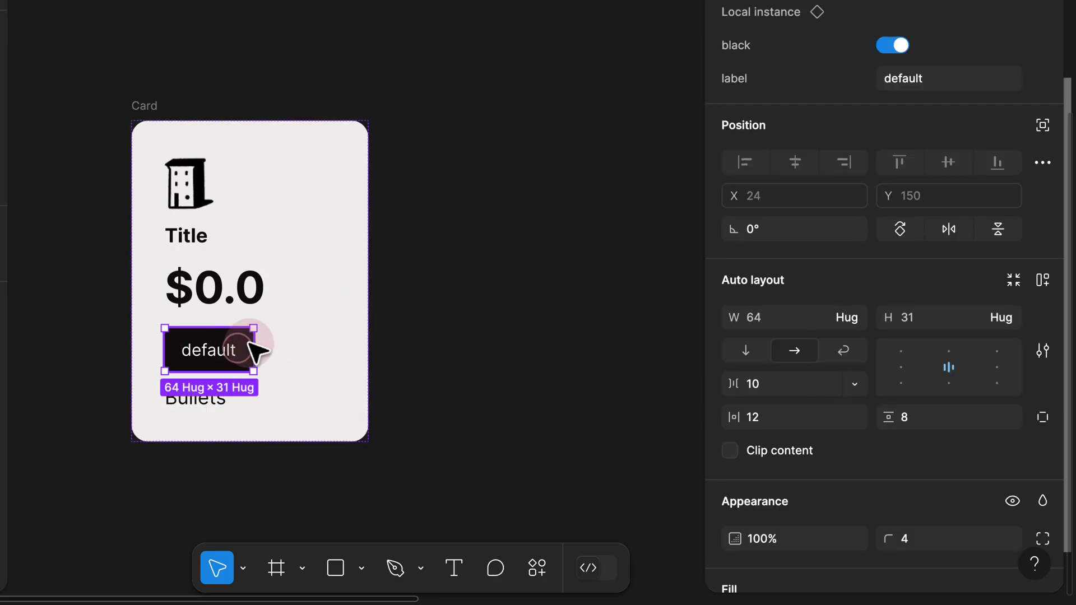
pyautogui.click(892, 44)
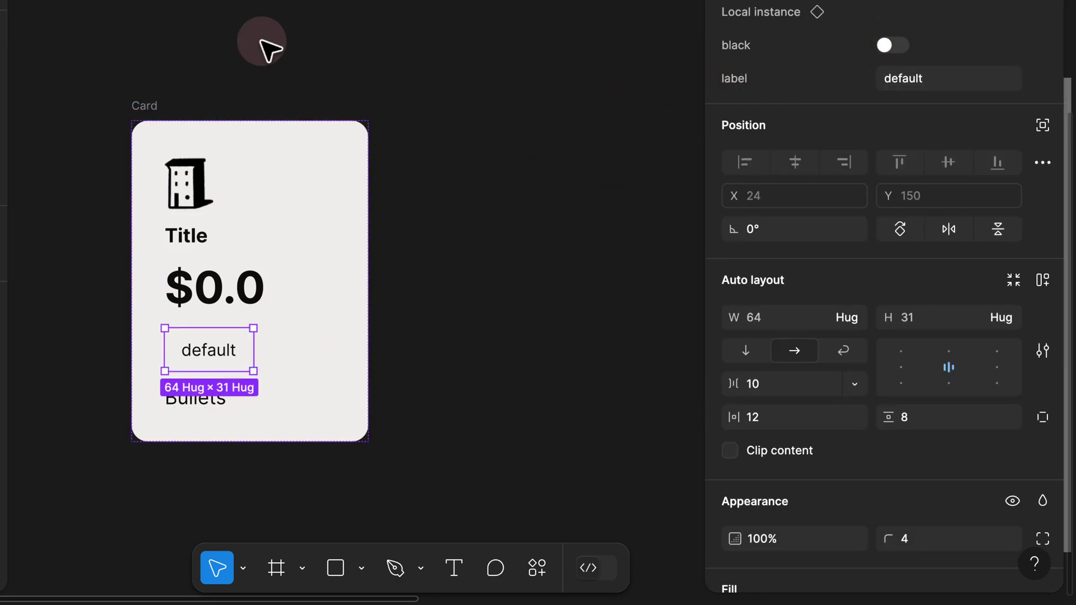
pyautogui.click(267, 56)
pyautogui.moveTo(151, 106); pyautogui.dragTo(176, 103)
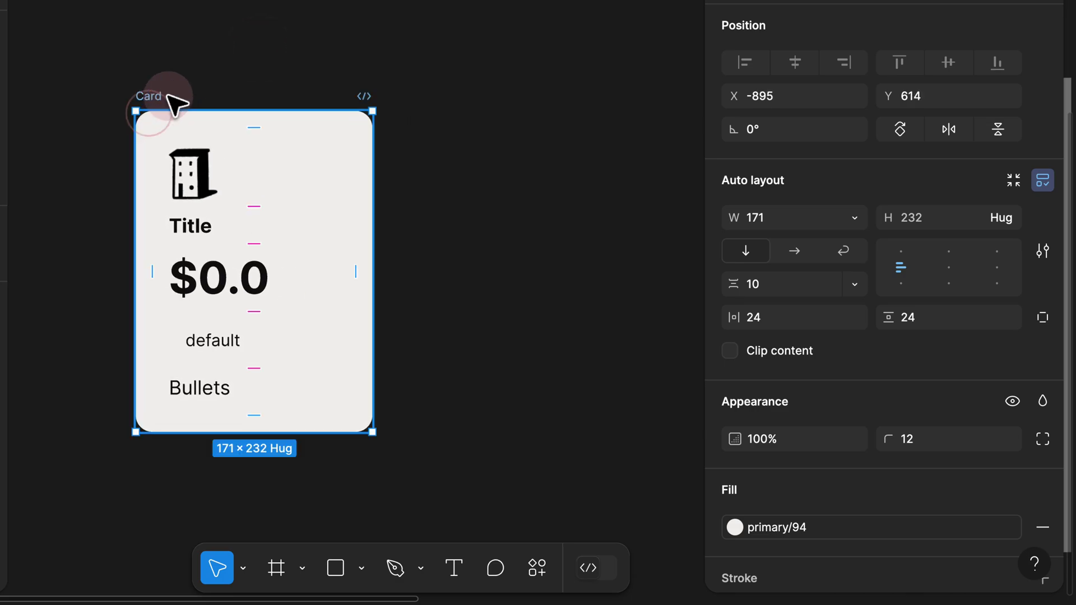
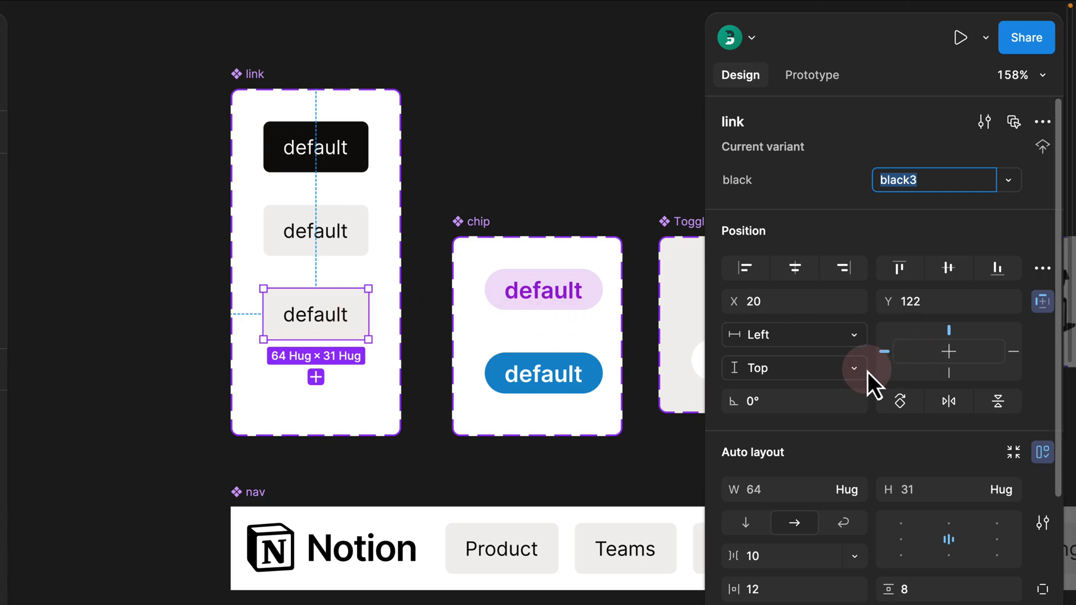
# Step: Set the fill of the third link variant to the grey/100 color style
pyautogui.scroll(-8, 867, 373)
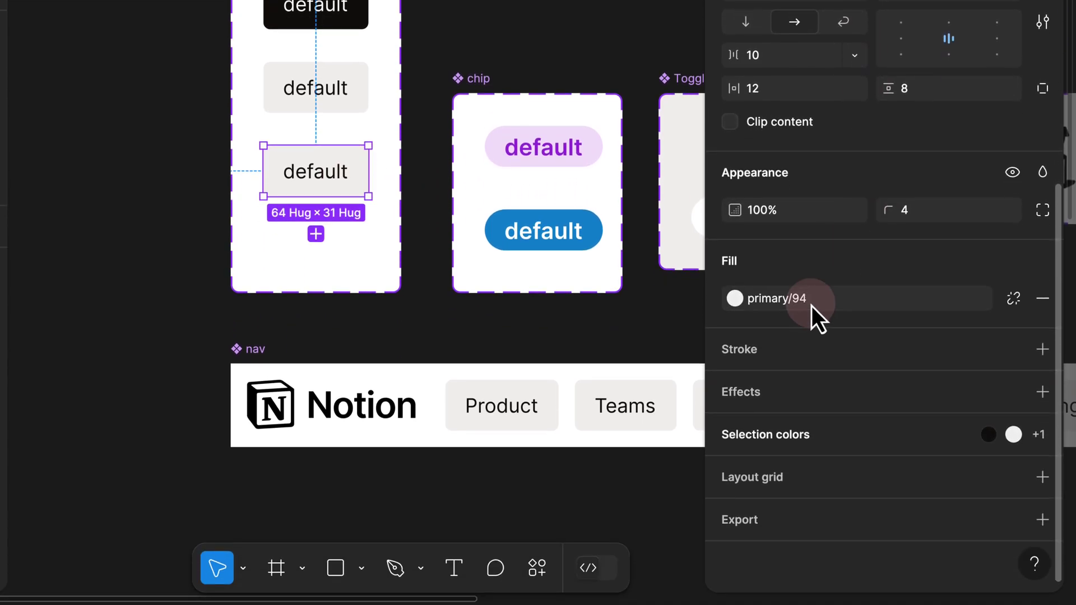
pyautogui.click(812, 306)
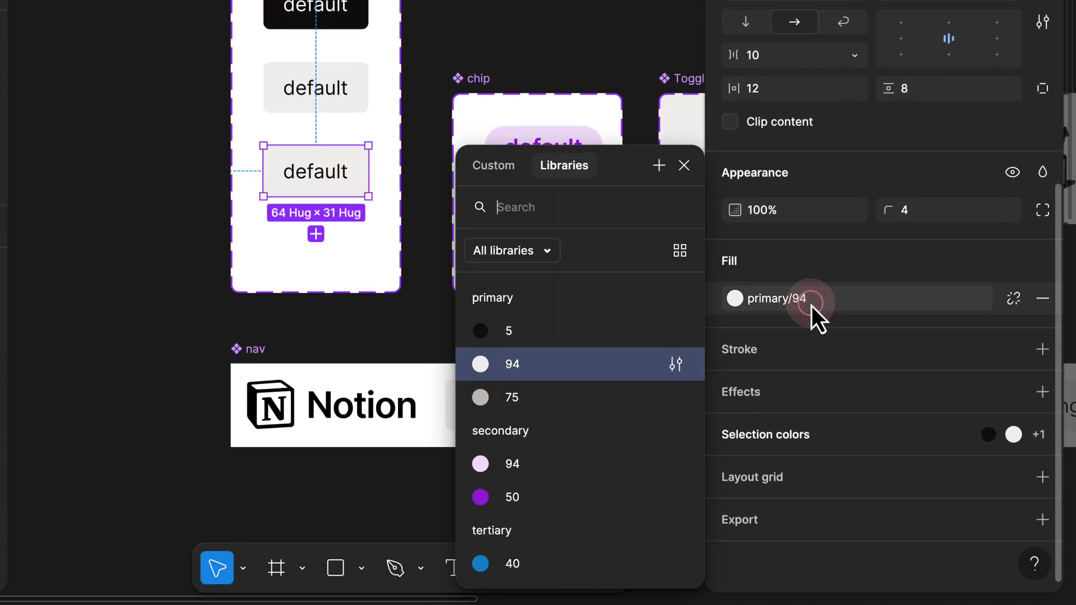
pyautogui.scroll(-3, 566, 492)
pyautogui.click(532, 563)
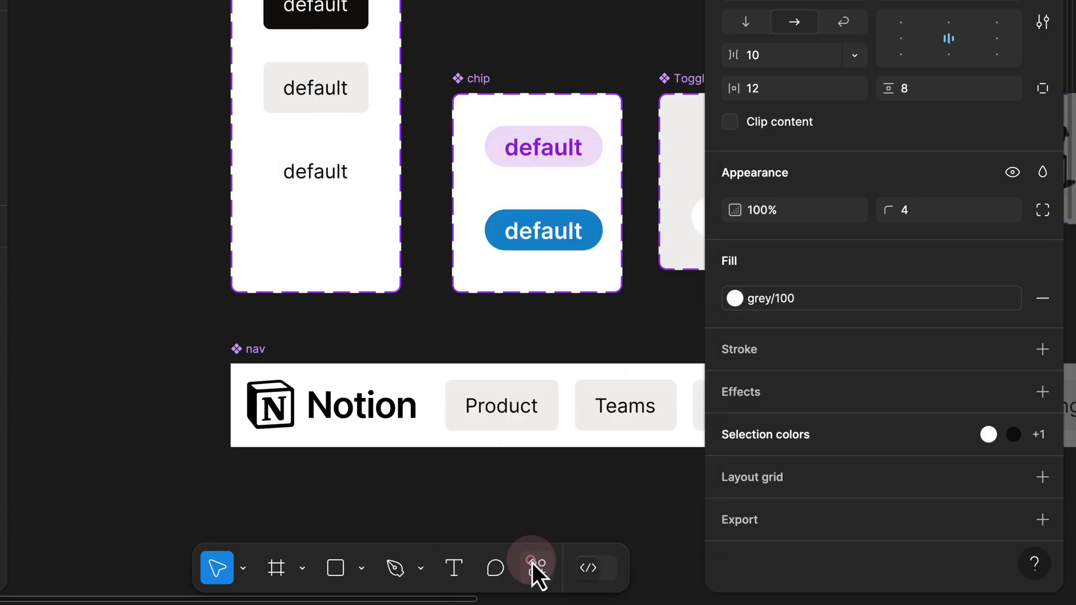
pyautogui.scroll(8, 864, 162)
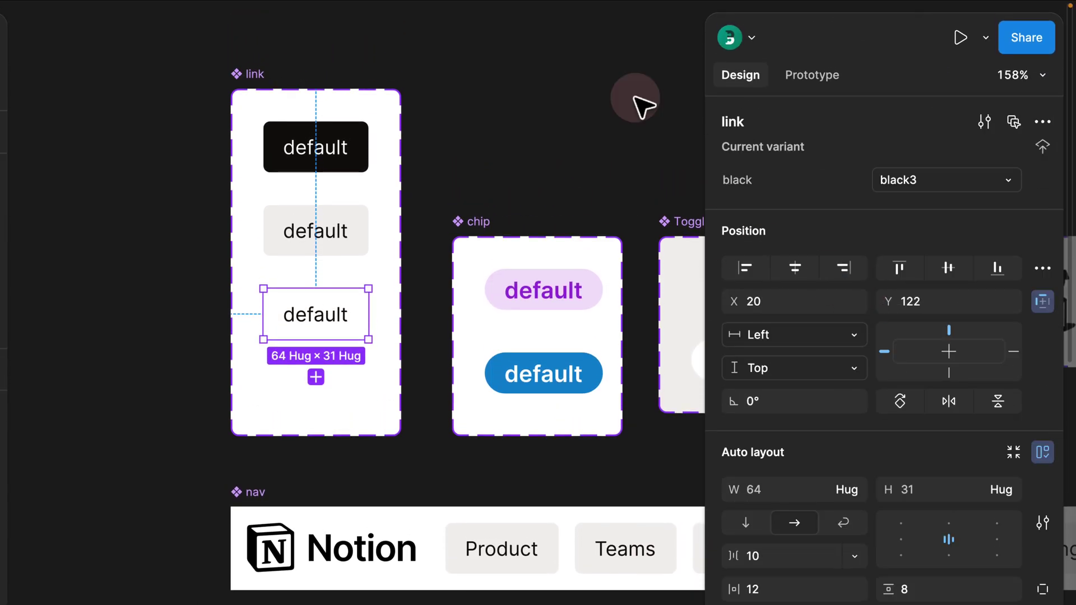
# Step: Rename the link component's variant property to "theme" and set the third variant's value to "white"
pyautogui.click(752, 180)
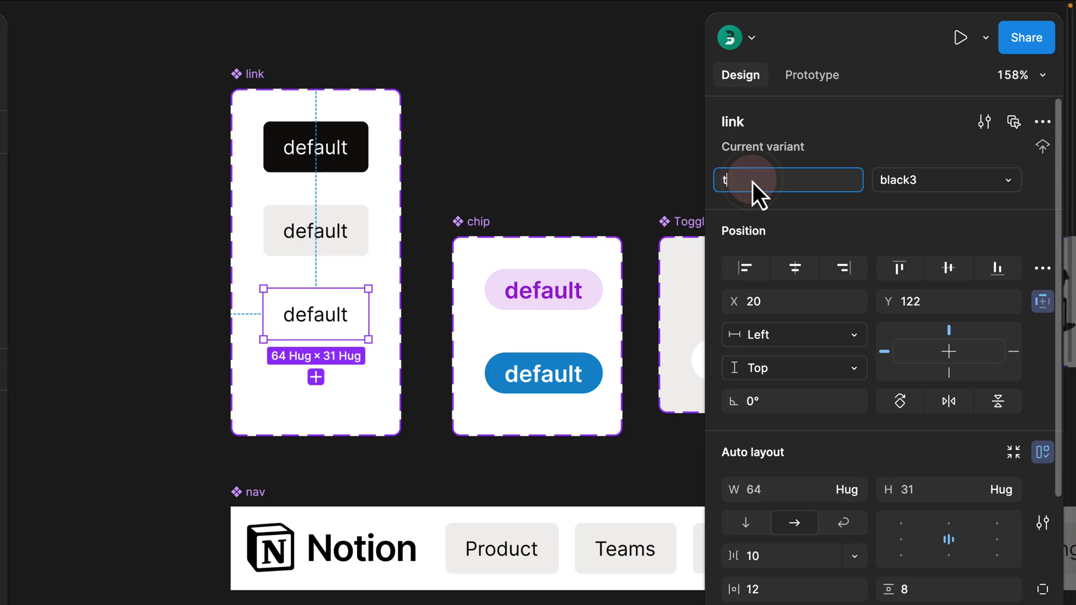
pyautogui.write('theme')
pyautogui.press('Return')
pyautogui.write('white')
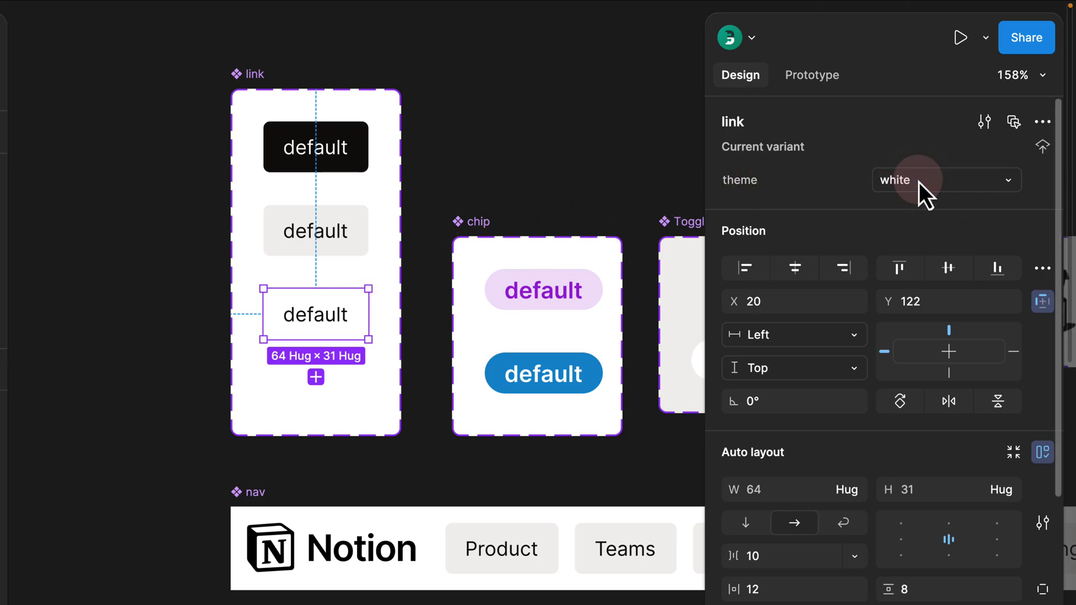
pyautogui.press('Return')
# Step: Set the theme value to "off-white" for the light grey link variant and "black" for the black one, then select the link component set
pyautogui.click(323, 245)
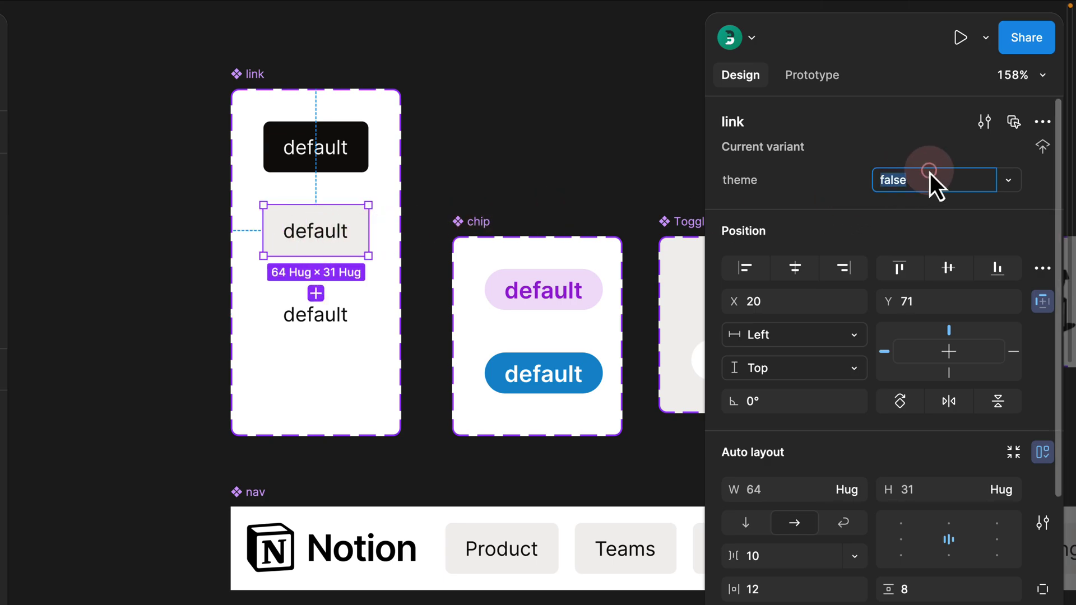
pyautogui.write('off-white')
pyautogui.click(274, 160)
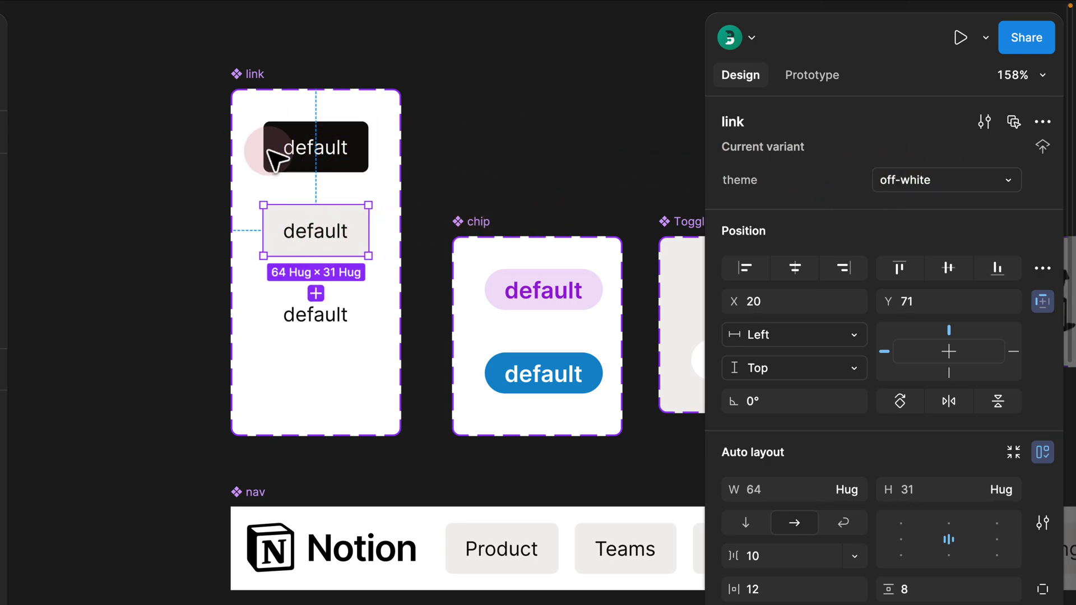
pyautogui.click(904, 180)
pyautogui.write('black')
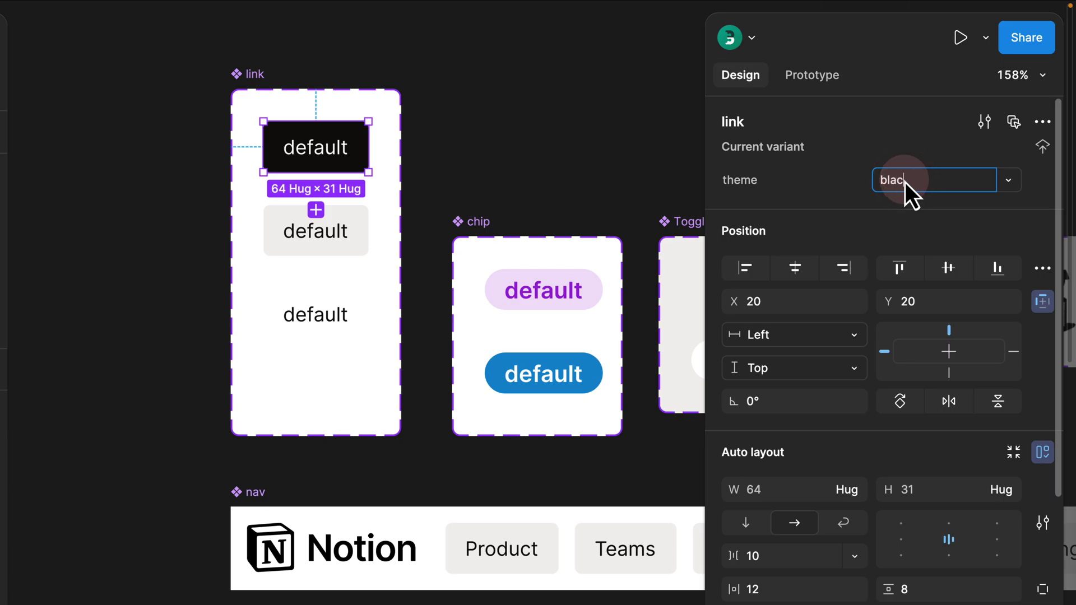
pyautogui.press('Return')
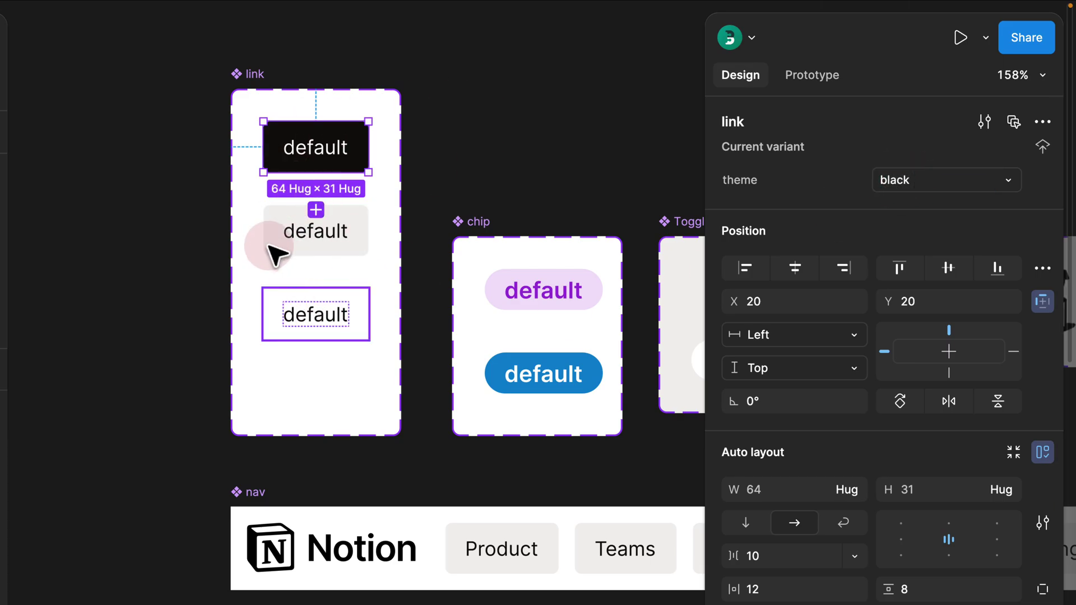
pyautogui.click(235, 75)
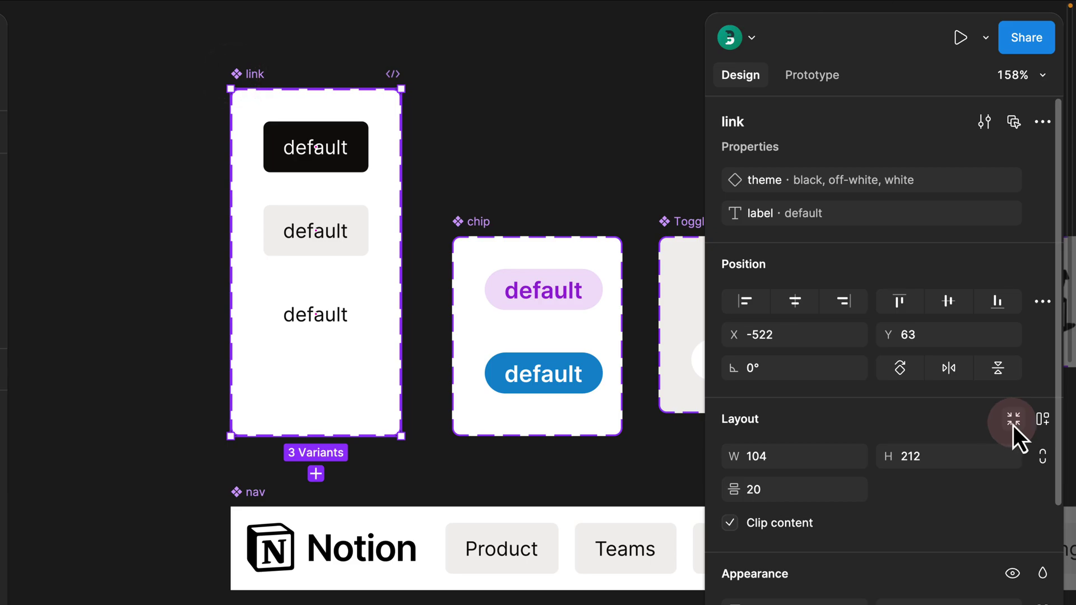
# Step: Resize the link component set to fit its three variants and move the set down on the canvas
pyautogui.click(1013, 419)
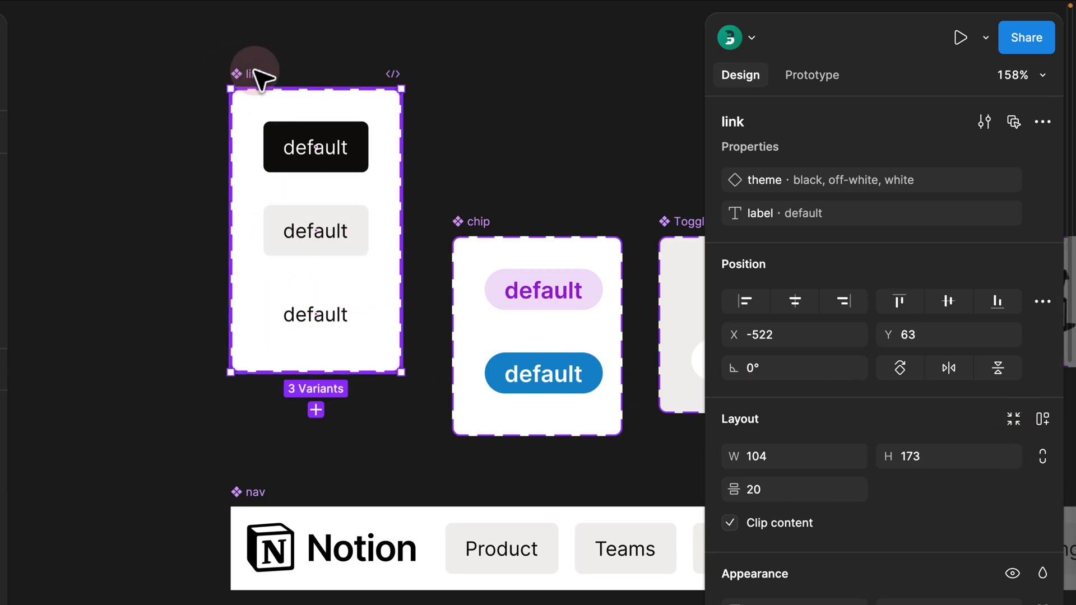
pyautogui.moveTo(255, 73); pyautogui.dragTo(257, 161)
pyautogui.click(160, 488)
# Step: Reset all changes on the Card's link button and set its theme to white
pyautogui.moveTo(182, 449); pyautogui.dragTo(451, 220)
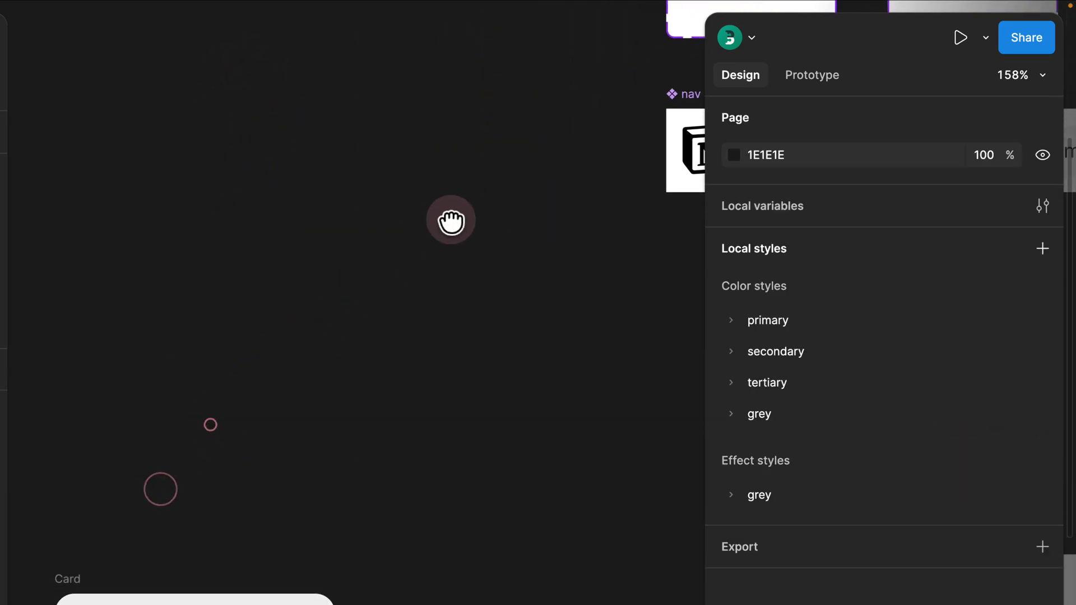
pyautogui.scroll(-10, 451, 219)
pyautogui.click(246, 394)
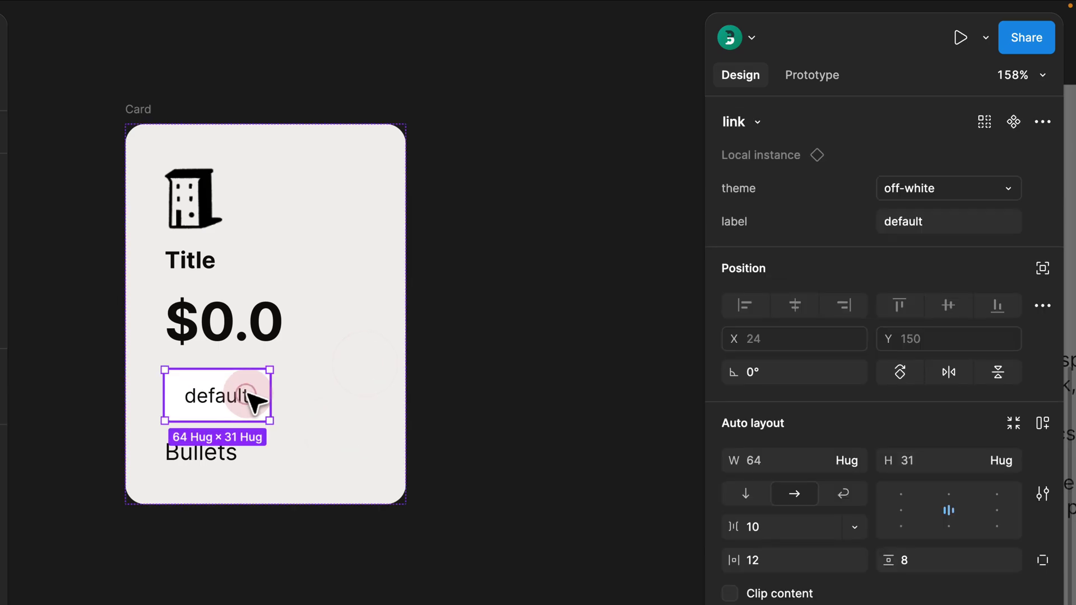
pyautogui.click(981, 115)
pyautogui.click(1035, 126)
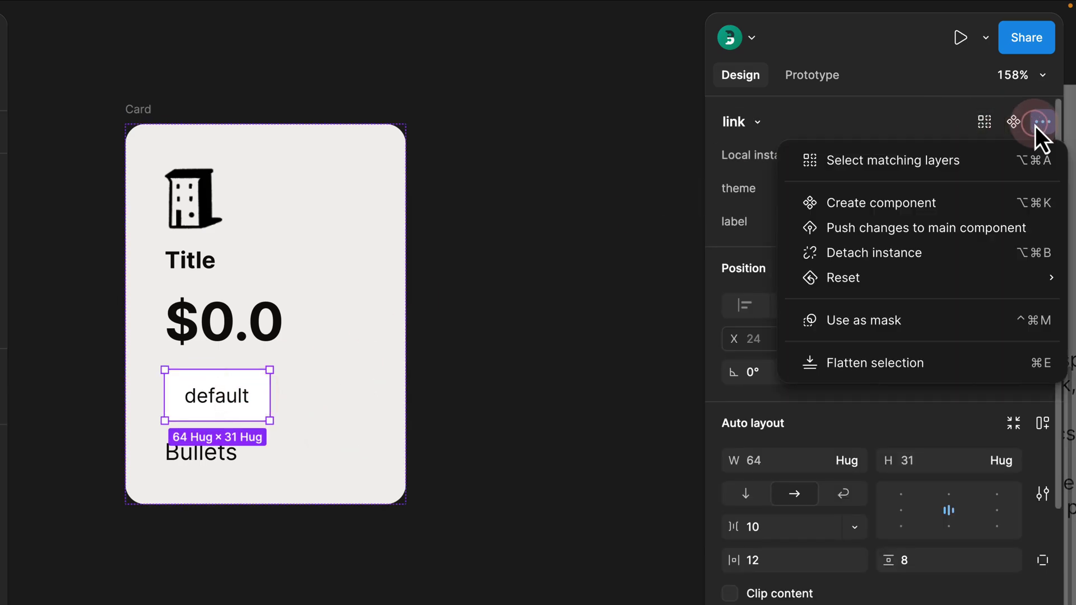
pyautogui.moveTo(892, 284)
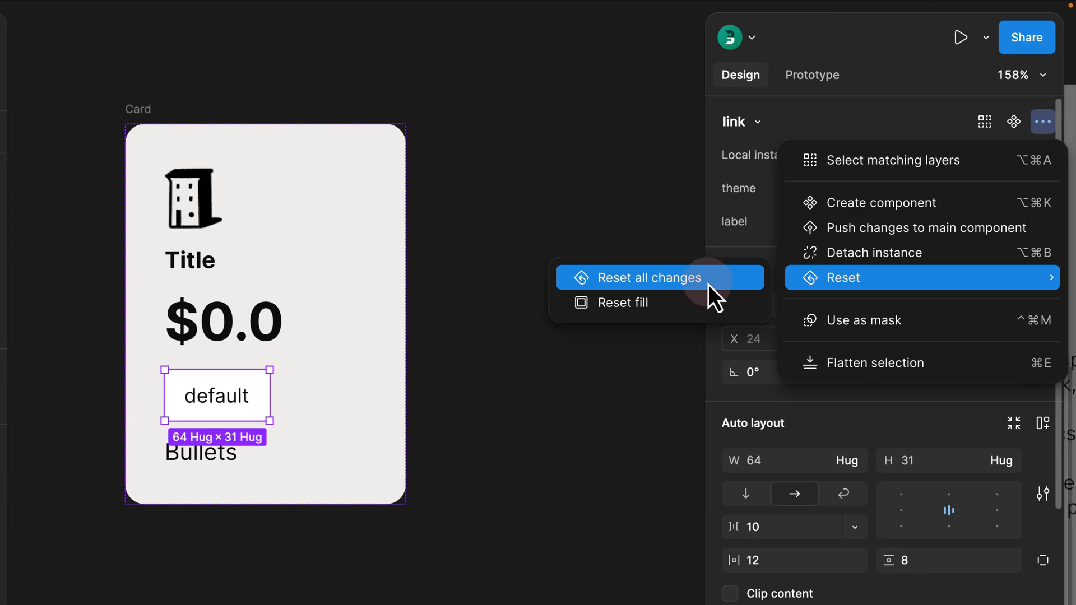
pyautogui.click(670, 281)
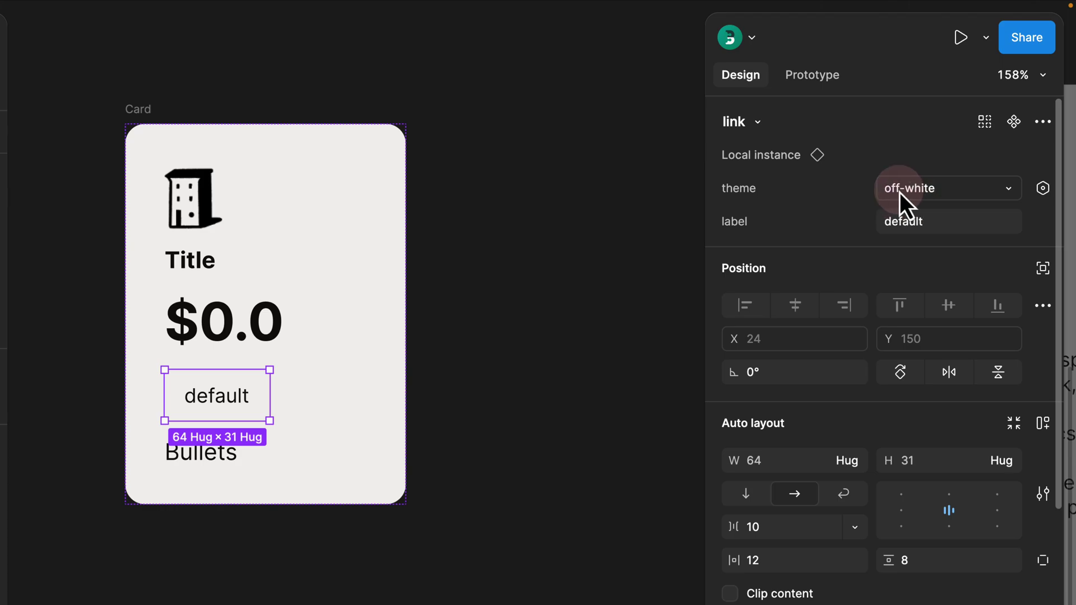
pyautogui.click(925, 189)
pyautogui.click(884, 213)
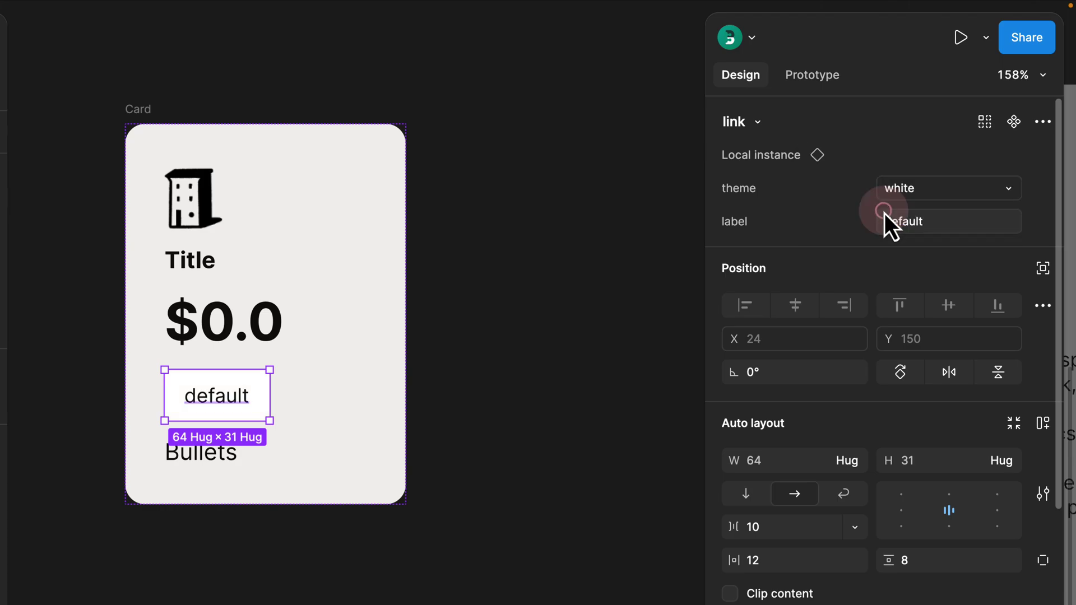
# Step: Convert the Card frame into a component
pyautogui.click(479, 174)
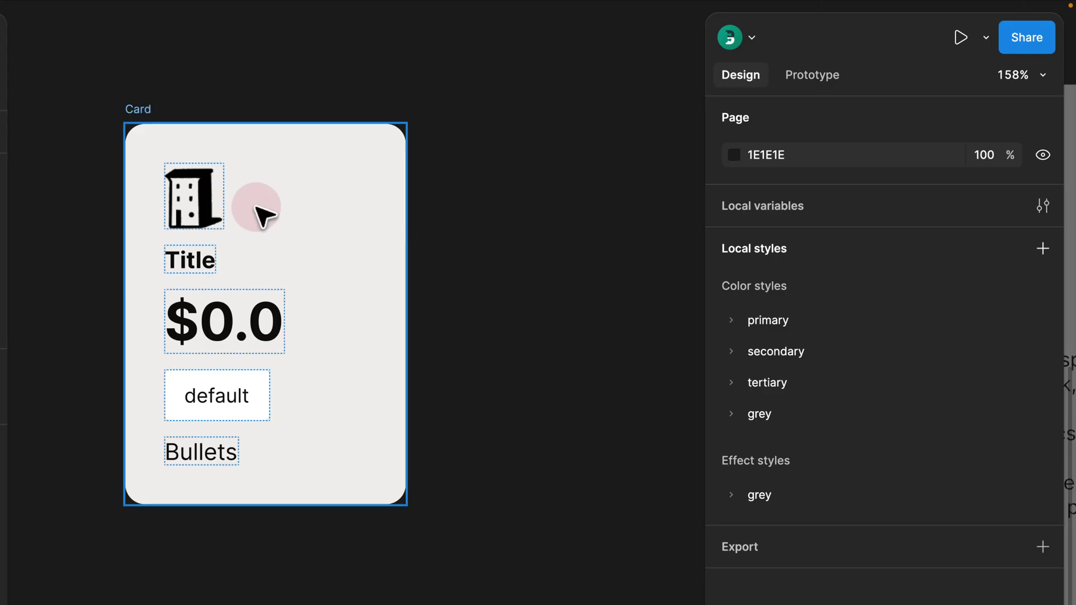
pyautogui.click(148, 110)
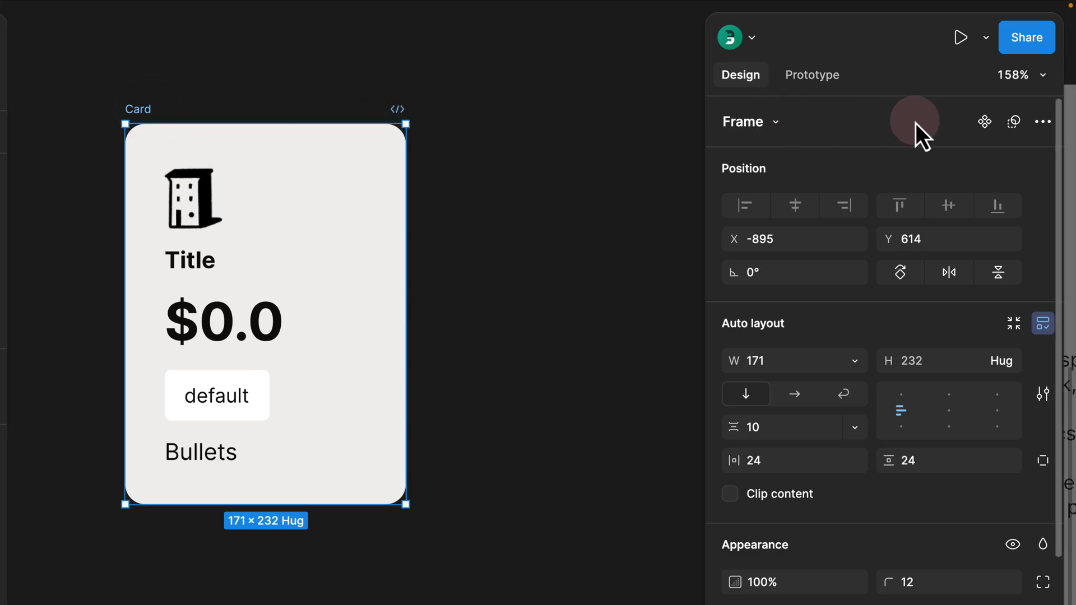
pyautogui.click(984, 122)
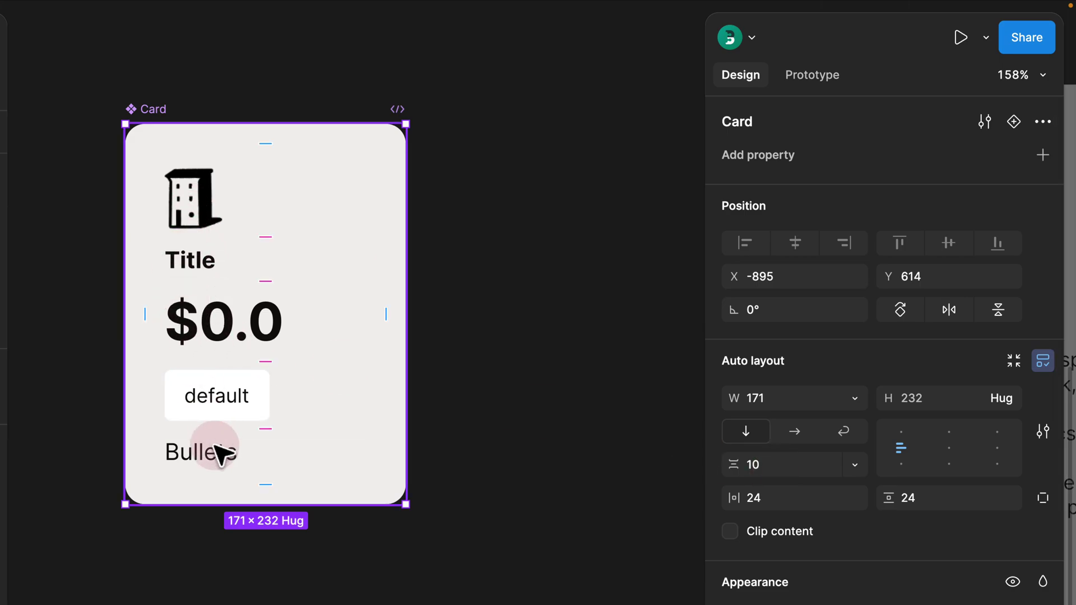
# Step: Wrap the Card's Icons, Title and $0.0 layers in an auto layout frame and rename it "top"
pyautogui.click(200, 320)
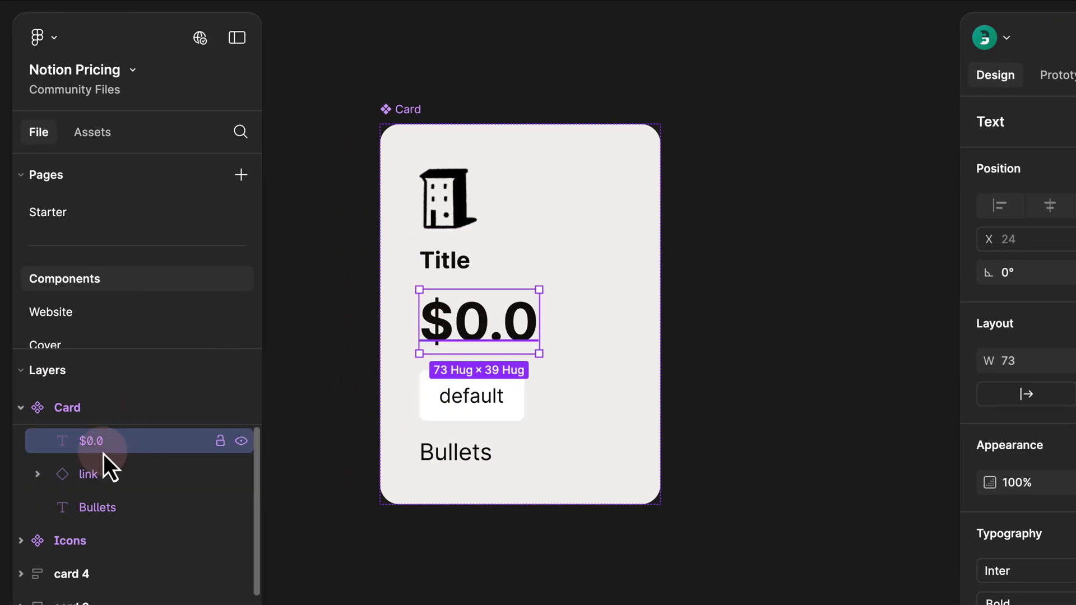
pyautogui.click(29, 174)
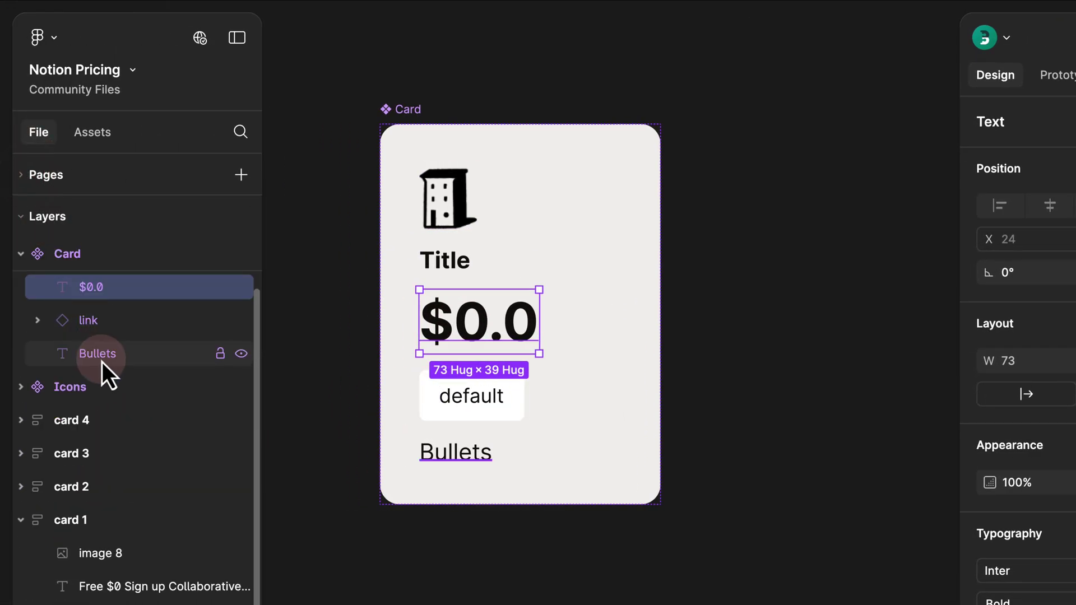
pyautogui.click(82, 354)
pyautogui.keyDown('shift'); pyautogui.click(96, 331); pyautogui.keyUp('shift')
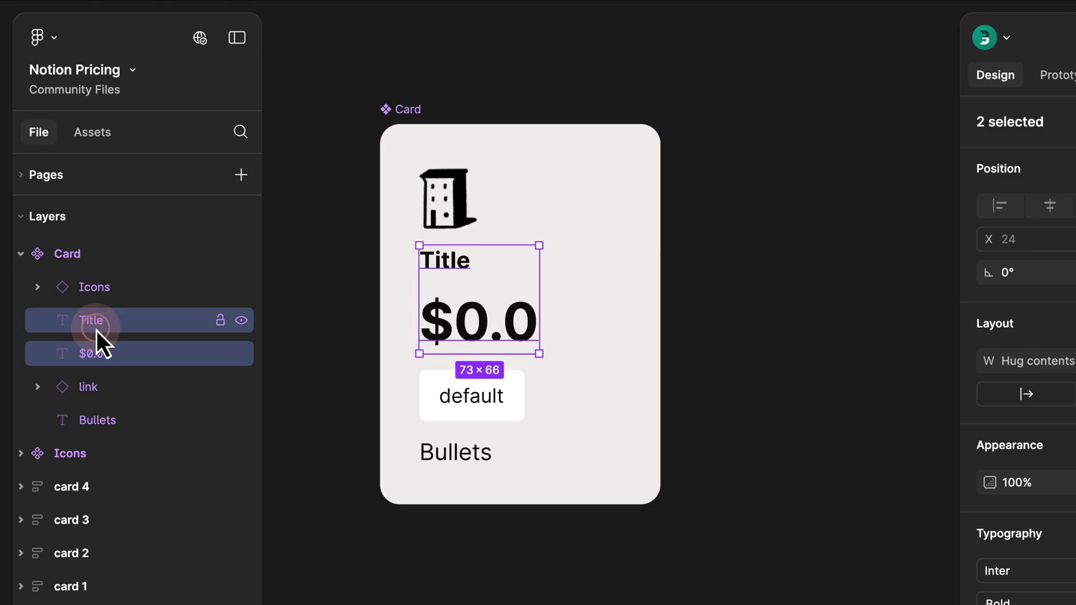
pyautogui.keyDown('shift'); pyautogui.click(104, 301); pyautogui.keyUp('shift')
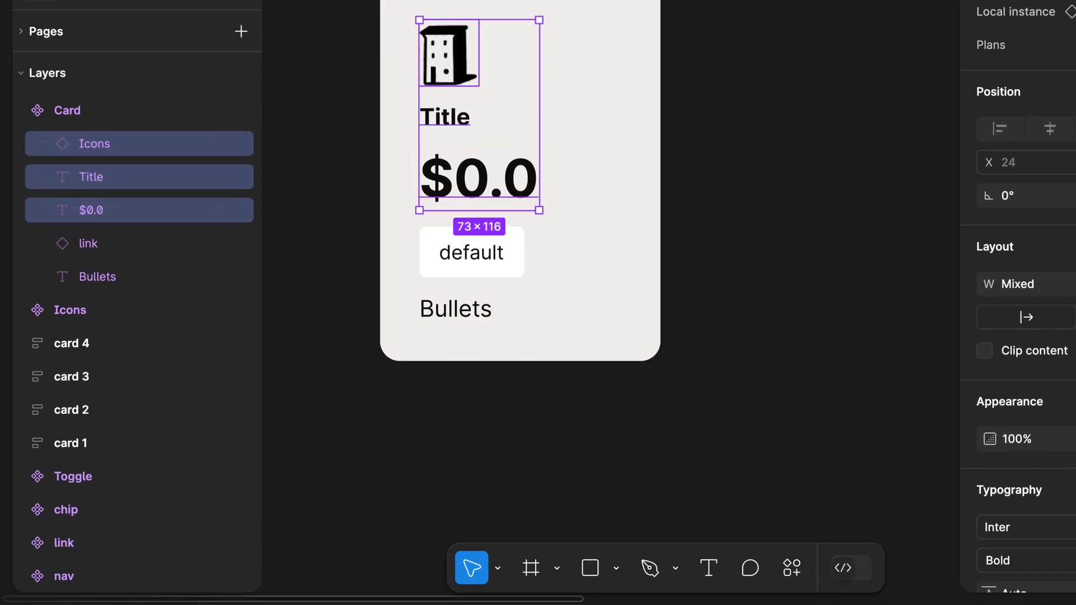
pyautogui.hotkey('shift', 'a')
pyautogui.doubleClick(119, 143)
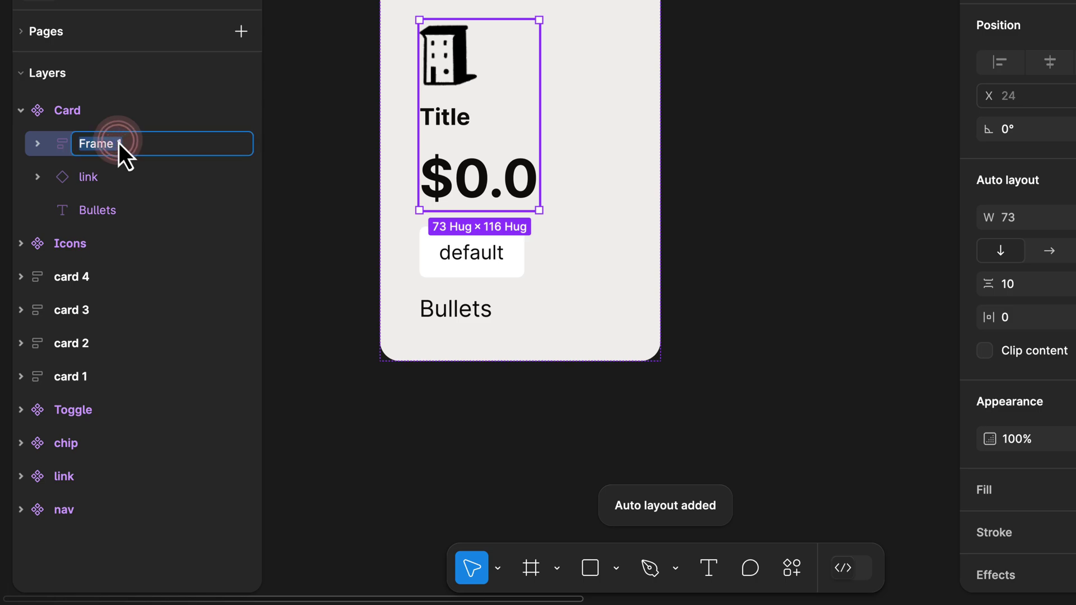
pyautogui.write('top')
pyautogui.press('Return')
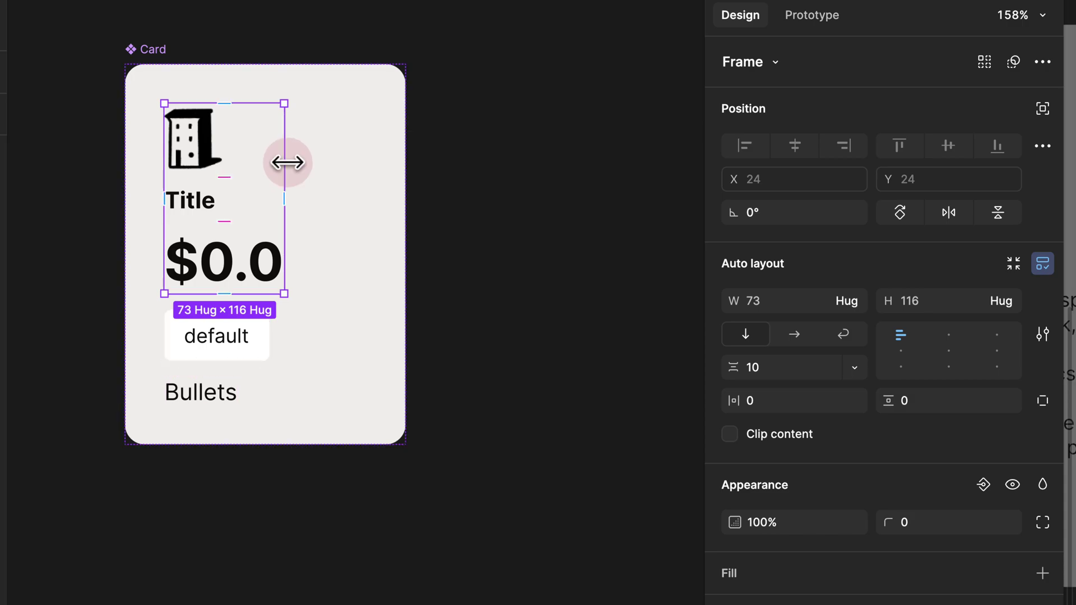
# Step: Set the width of the top frame and of its Title and $0.0 texts to Fill container
pyautogui.click(851, 303)
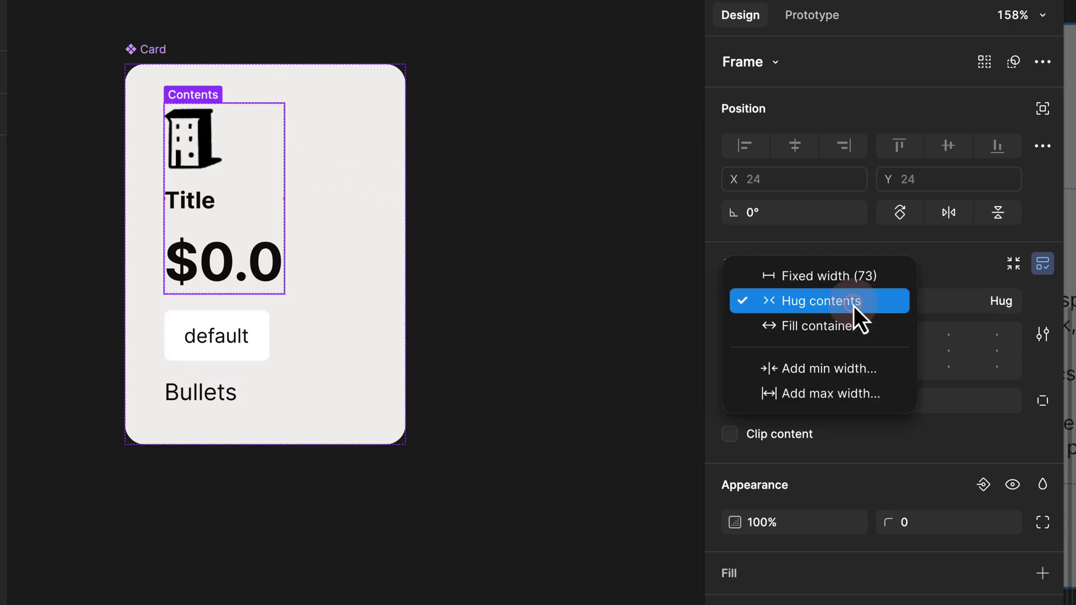
pyautogui.click(820, 325)
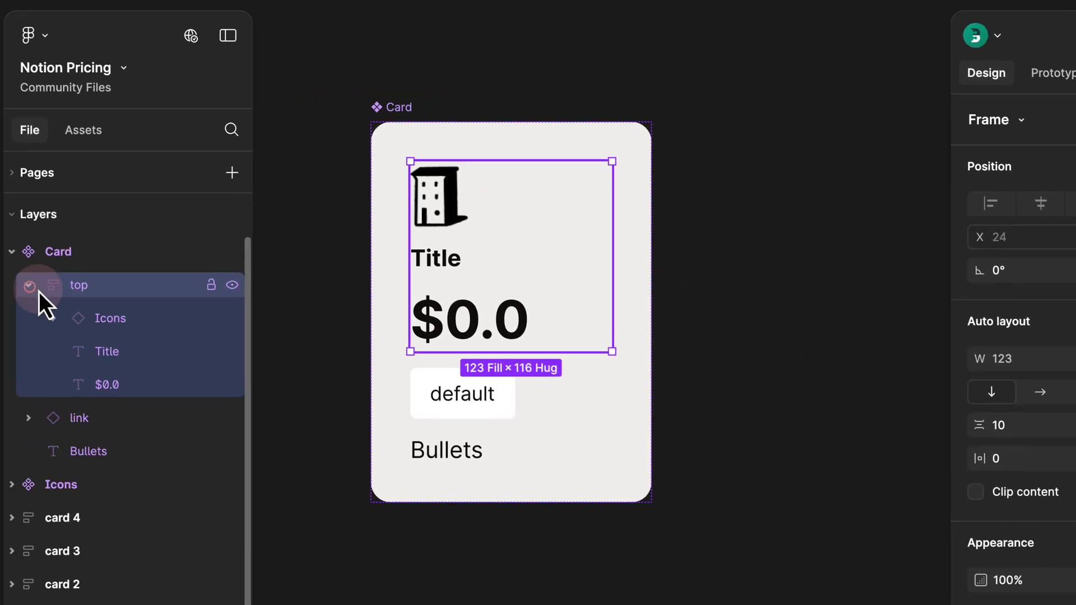
pyautogui.click(111, 350)
pyautogui.keyDown('shift'); pyautogui.click(128, 380); pyautogui.keyUp('shift')
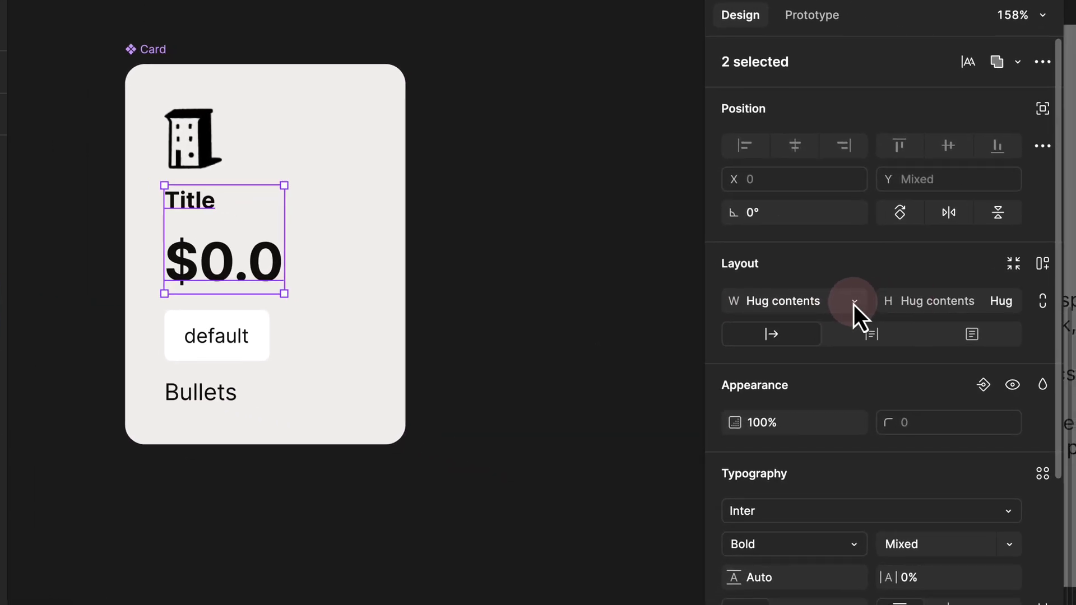
pyautogui.click(852, 302)
pyautogui.click(846, 330)
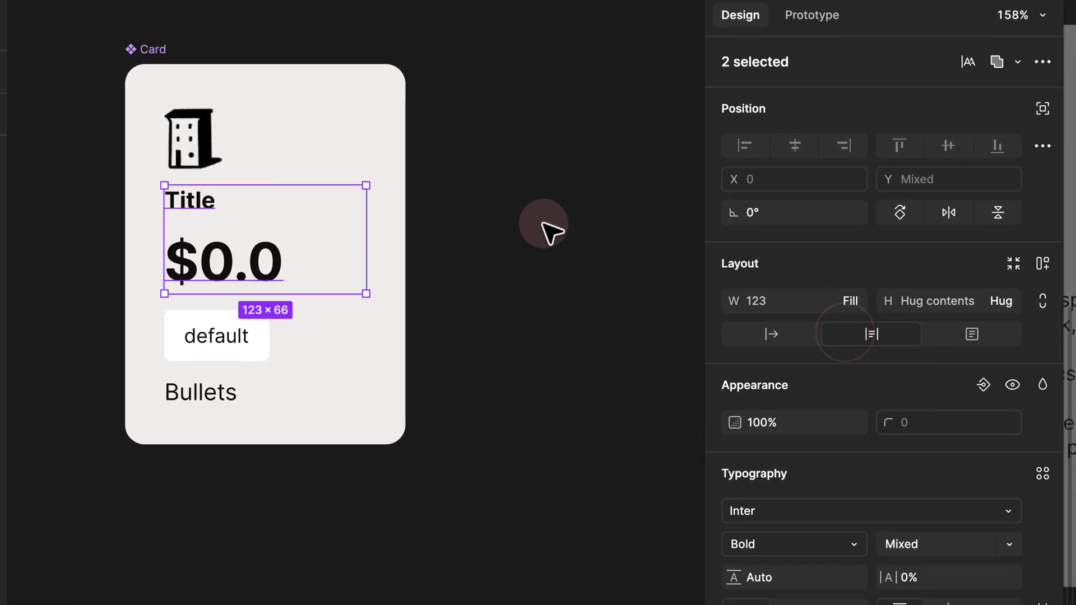
pyautogui.click(511, 197)
# Step: Place a copy of the Card below the main component and extend its title to "Titledsadsdasdsaddsadsas" to test wrapping
pyautogui.scroll(-5, 452, 96)
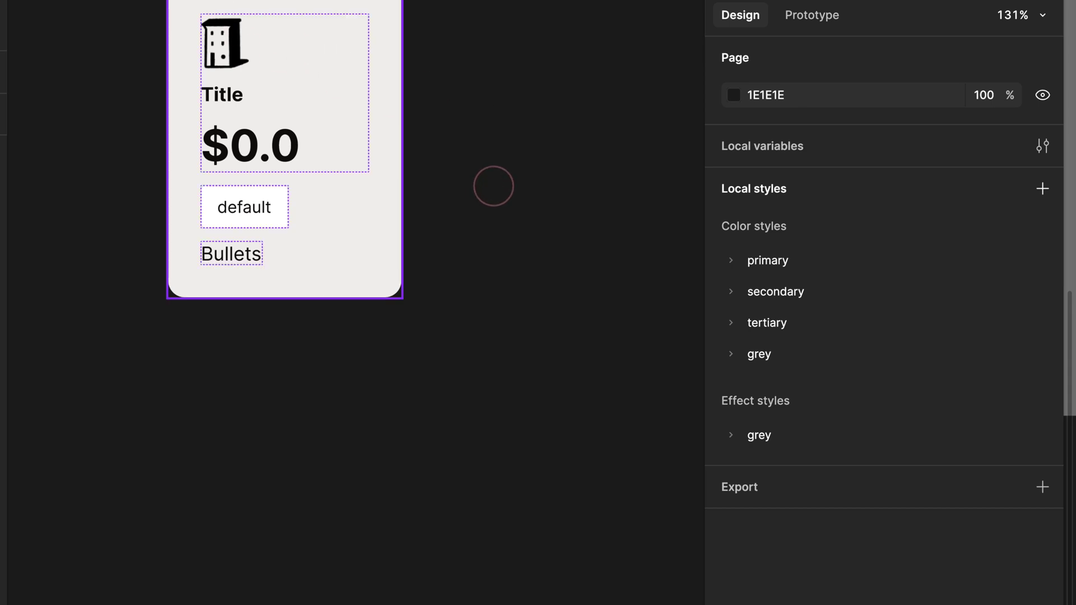
pyautogui.moveTo(202, 30); pyautogui.dragTo(209, 395)
pyautogui.scroll(-2, 192, 392)
pyautogui.click(211, 389)
pyautogui.doubleClick(257, 381)
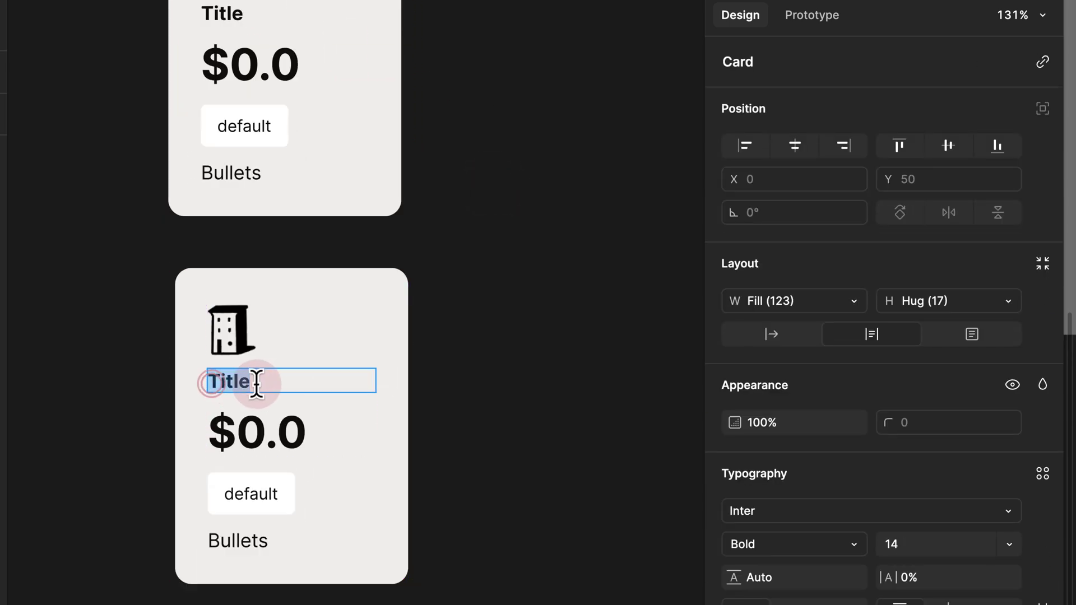
pyautogui.click(279, 384)
pyautogui.write('dsadsdasdsaddsadsas')
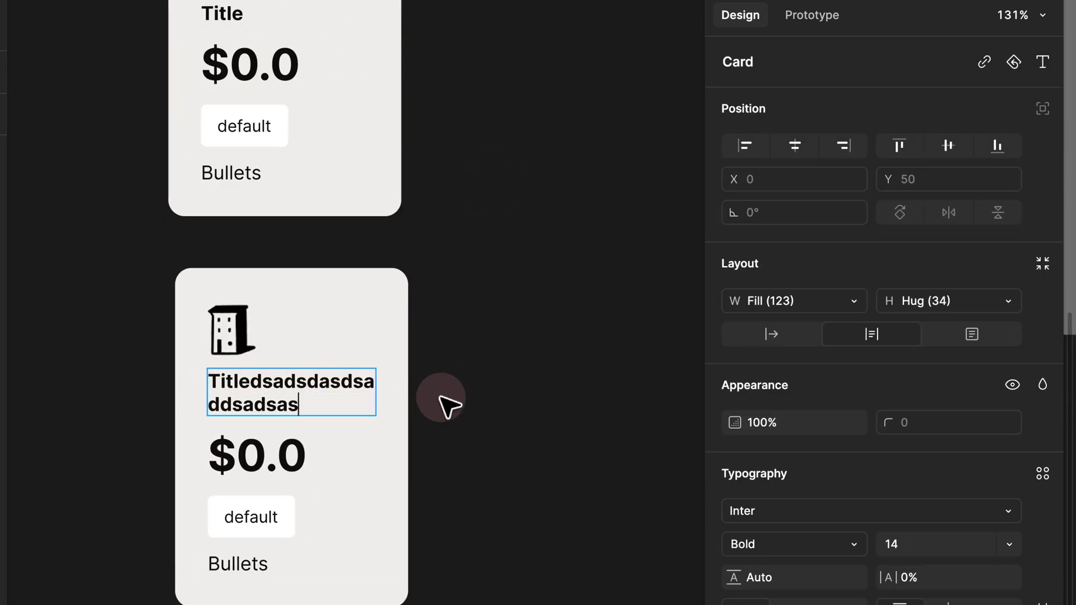
pyautogui.press('Escape')
pyautogui.click(439, 420)
# Step: Widen the Card copy to about 214 to test how its contents resize
pyautogui.scroll(-1, 392, 403)
pyautogui.hscroll(1, 392, 403)
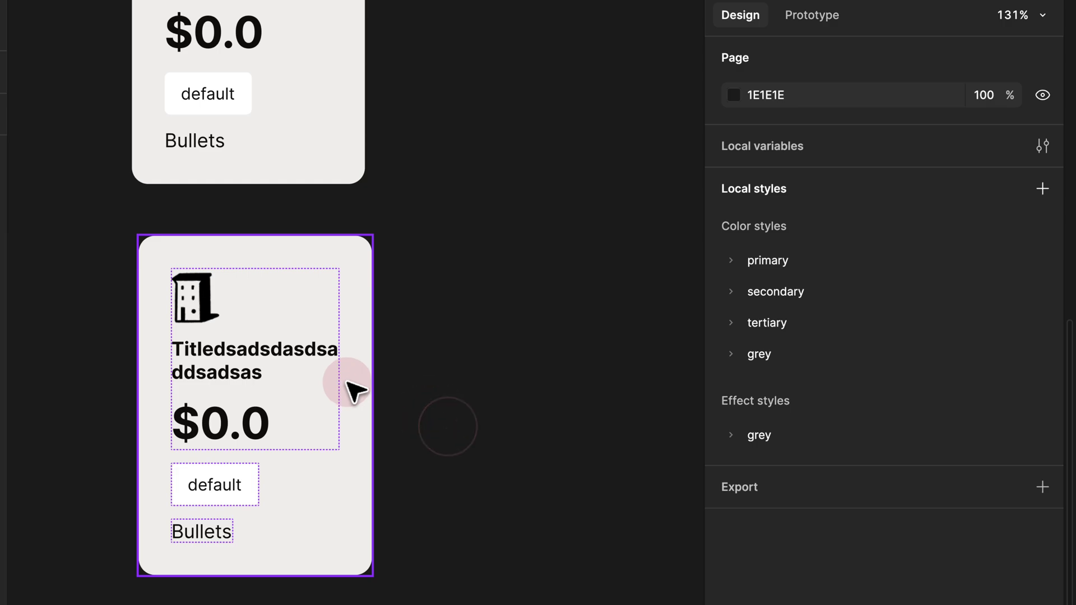
pyautogui.click(351, 395)
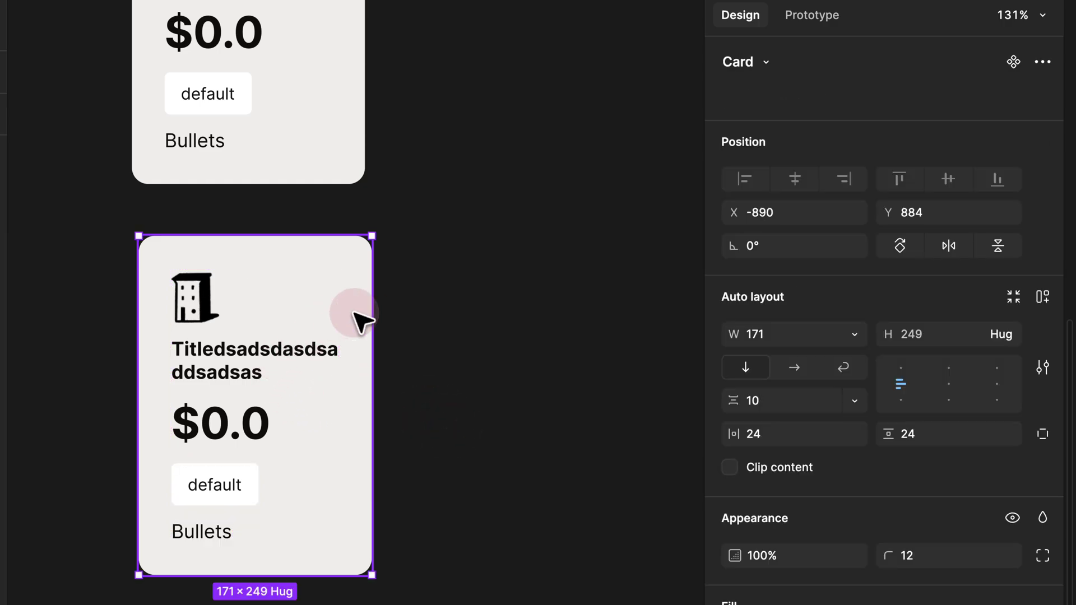
pyautogui.moveTo(370, 314); pyautogui.dragTo(430, 311)
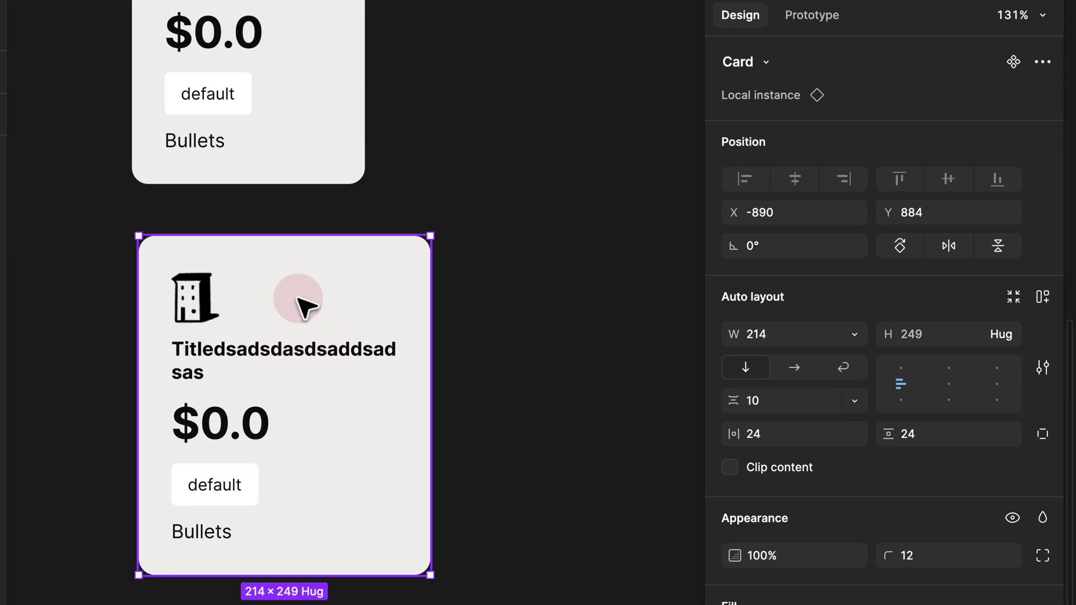
pyautogui.click(268, 220)
# Step: Set the width of the Bullets text in the main Card component to Fill container
pyautogui.scroll(3, 242, 238)
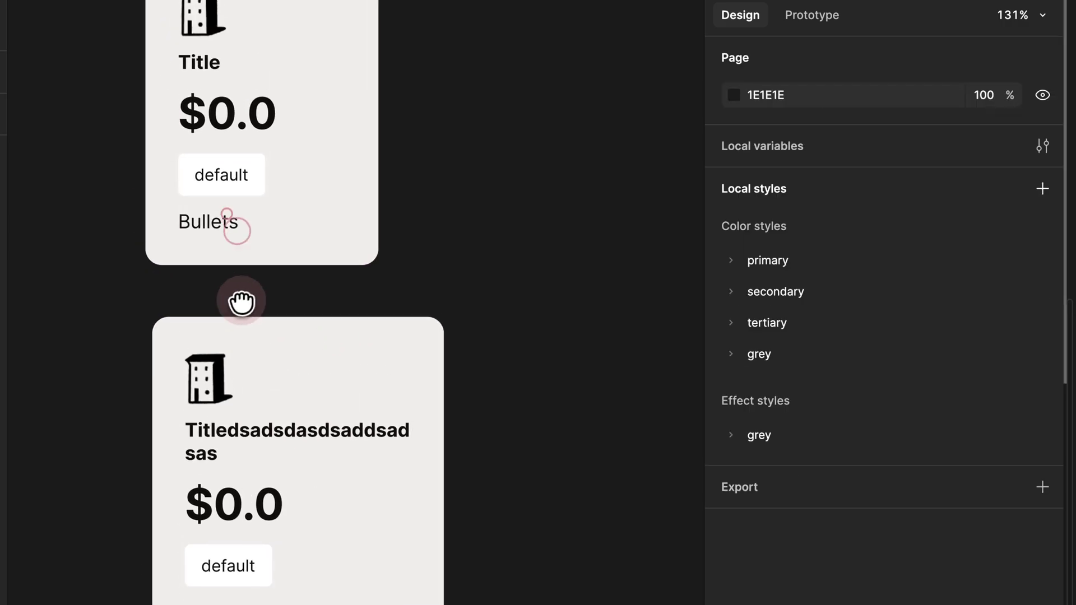
pyautogui.doubleClick(218, 228)
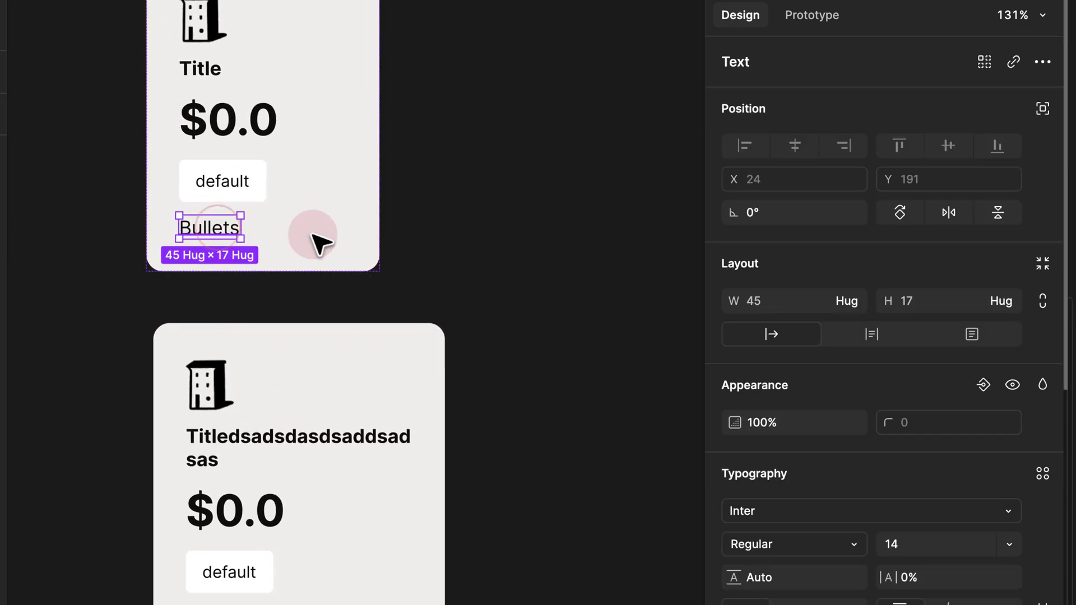
pyautogui.click(852, 301)
pyautogui.click(838, 328)
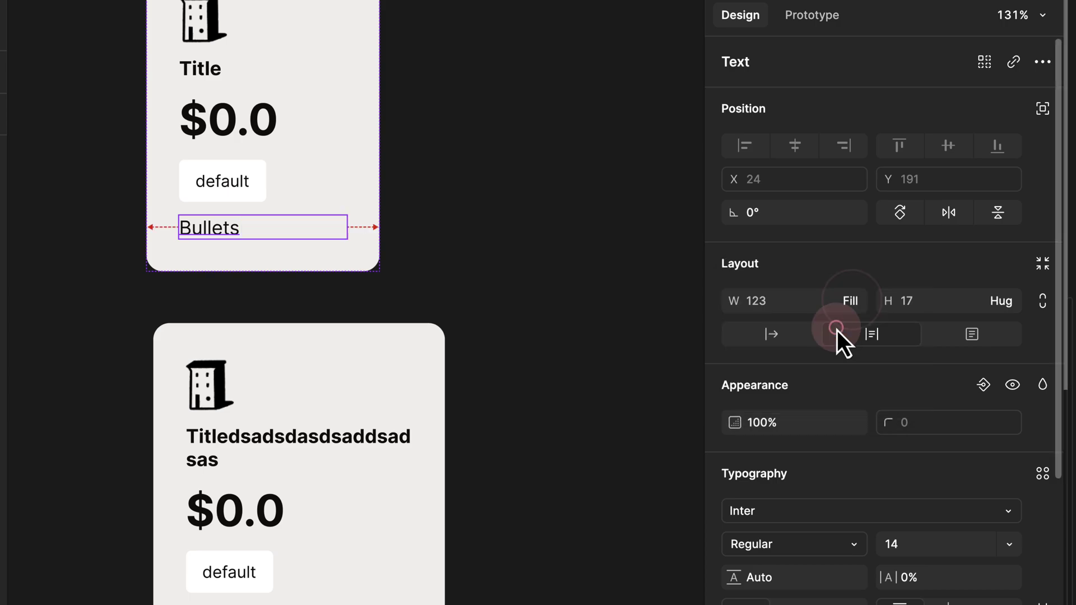
# Step: Set the width of the main Card's white link button to Fill container
pyautogui.click(226, 187)
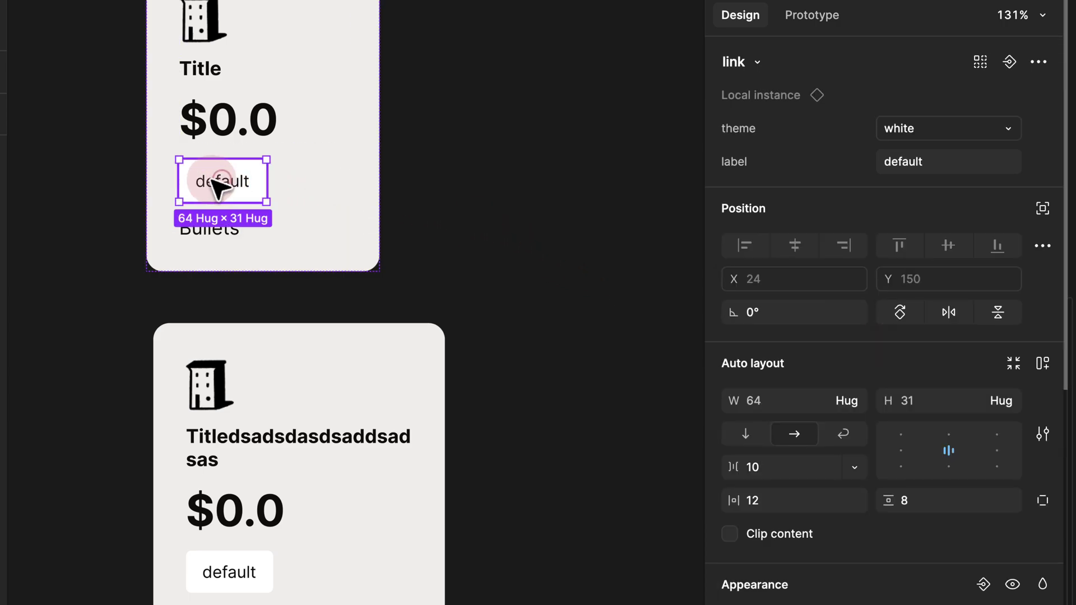
pyautogui.click(920, 138)
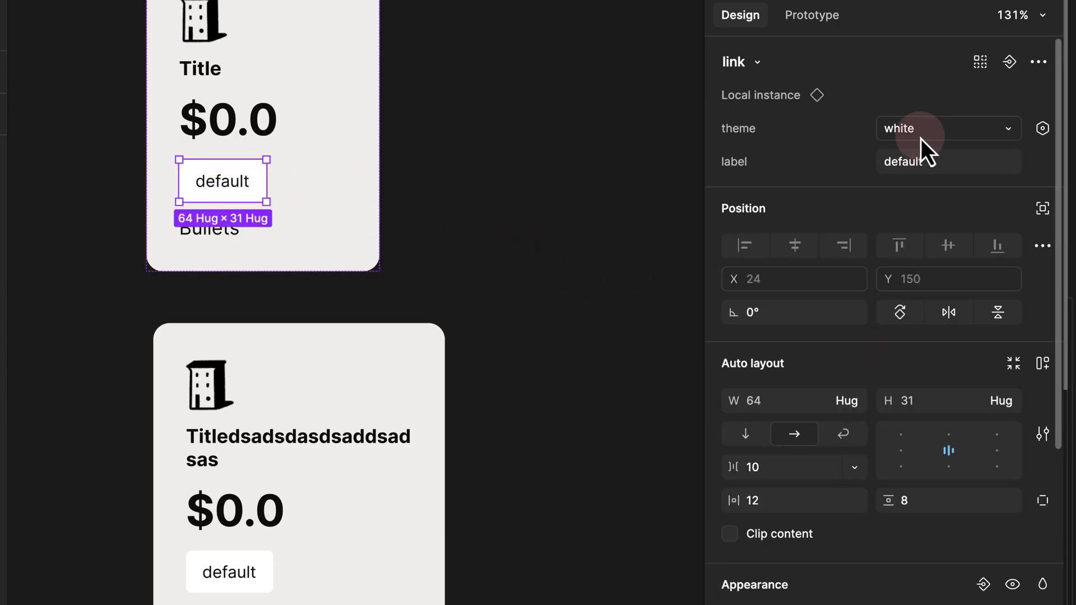
pyautogui.click(855, 402)
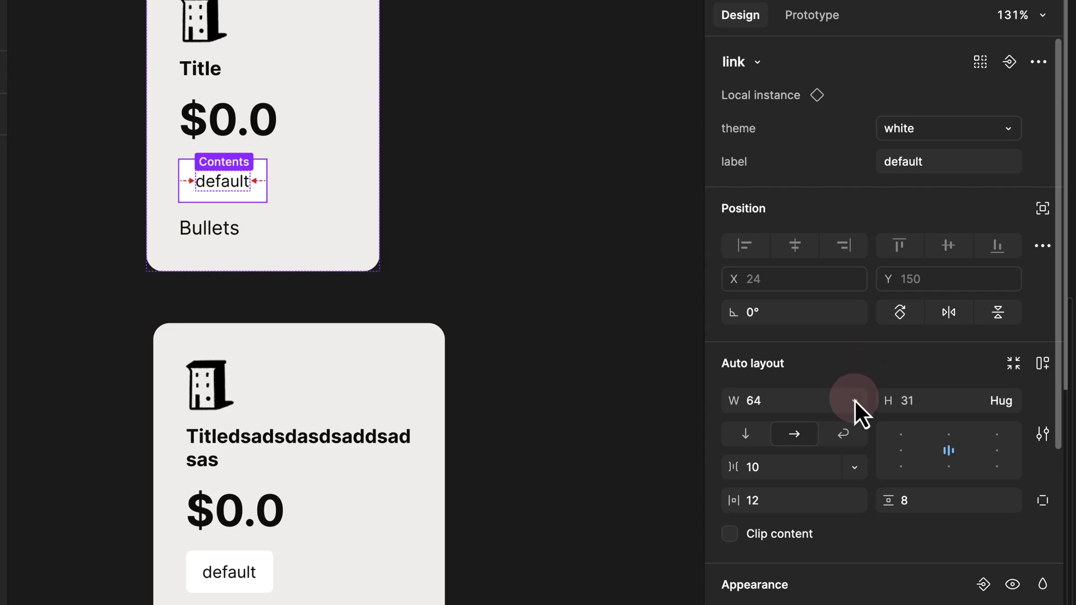
pyautogui.click(842, 427)
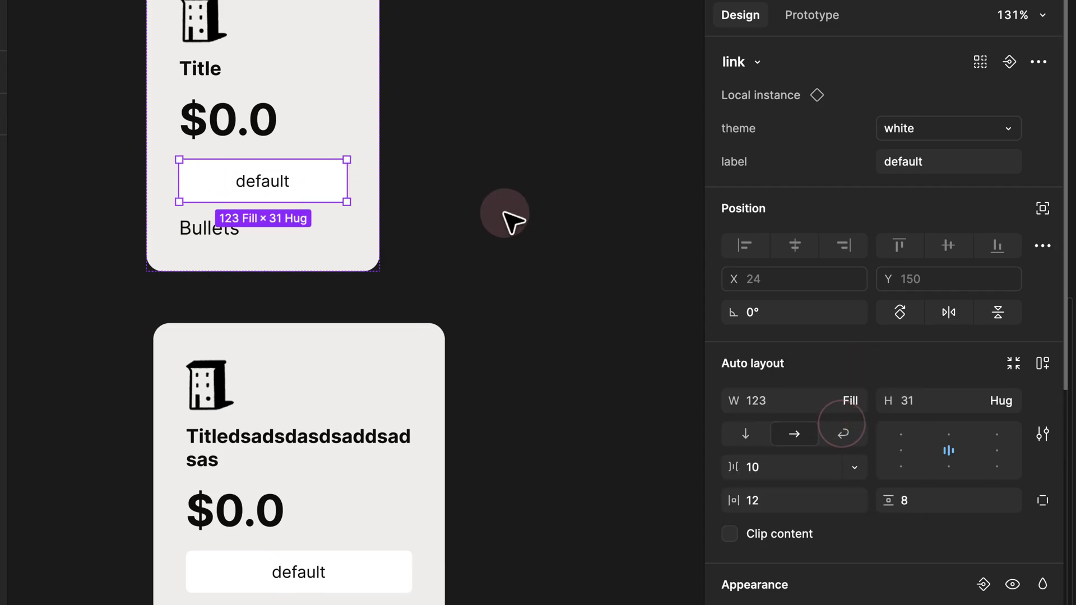
pyautogui.click(476, 108)
# Step: Set the vertical gap between the icon, title and price in the main Card's top frame to 4
pyautogui.moveTo(476, 108); pyautogui.dragTo(473, 221)
pyautogui.scroll(2, 448, 213)
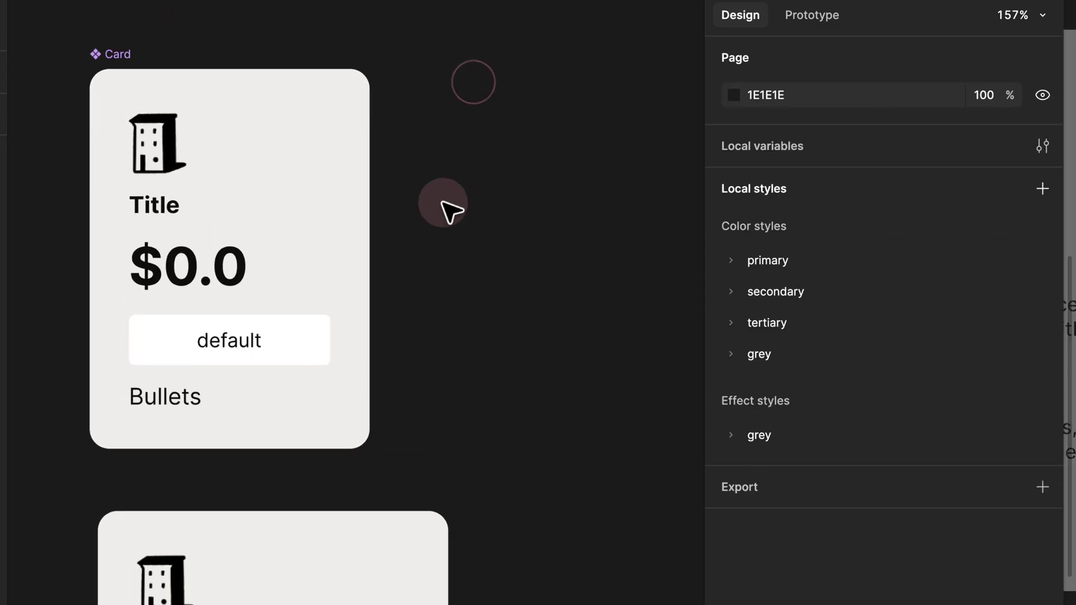
pyautogui.doubleClick(203, 191)
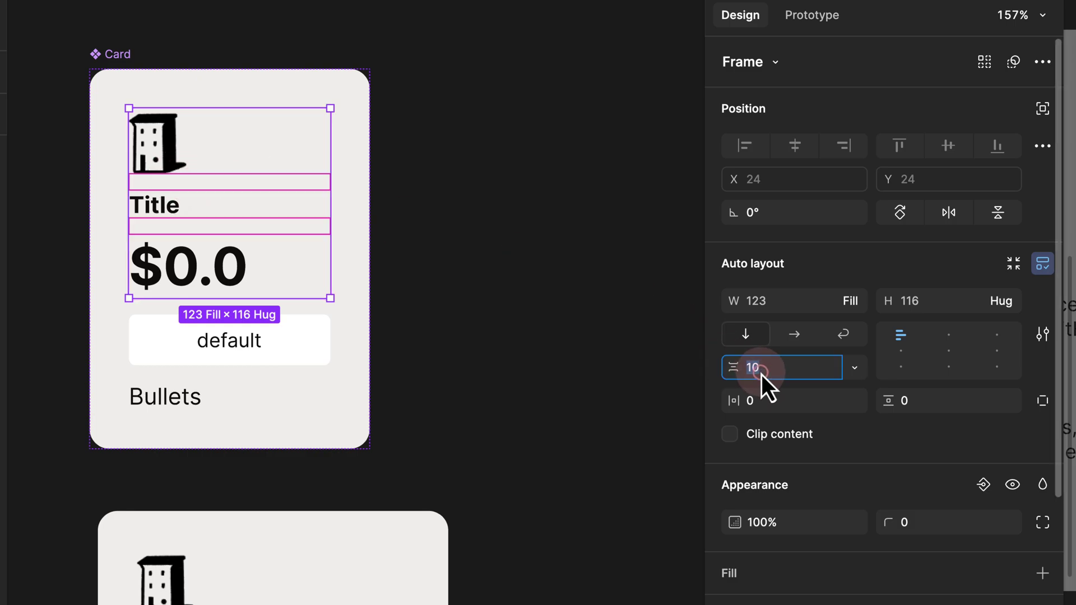
pyautogui.write('4')
pyautogui.press('Return')
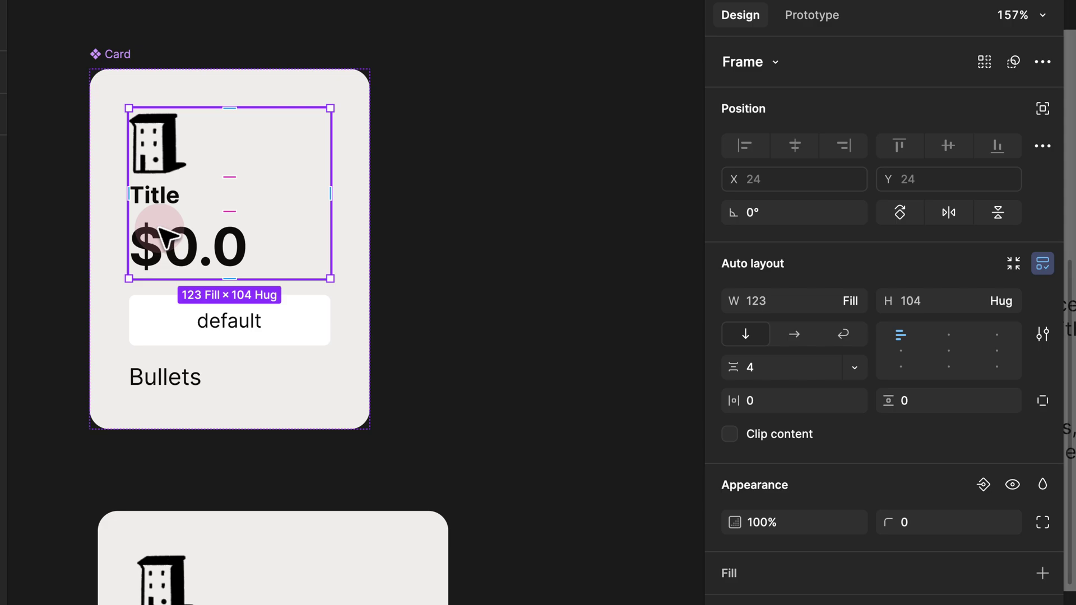
# Step: Set the vertical gap between the sections of the main Card component to 16
pyautogui.click(116, 54)
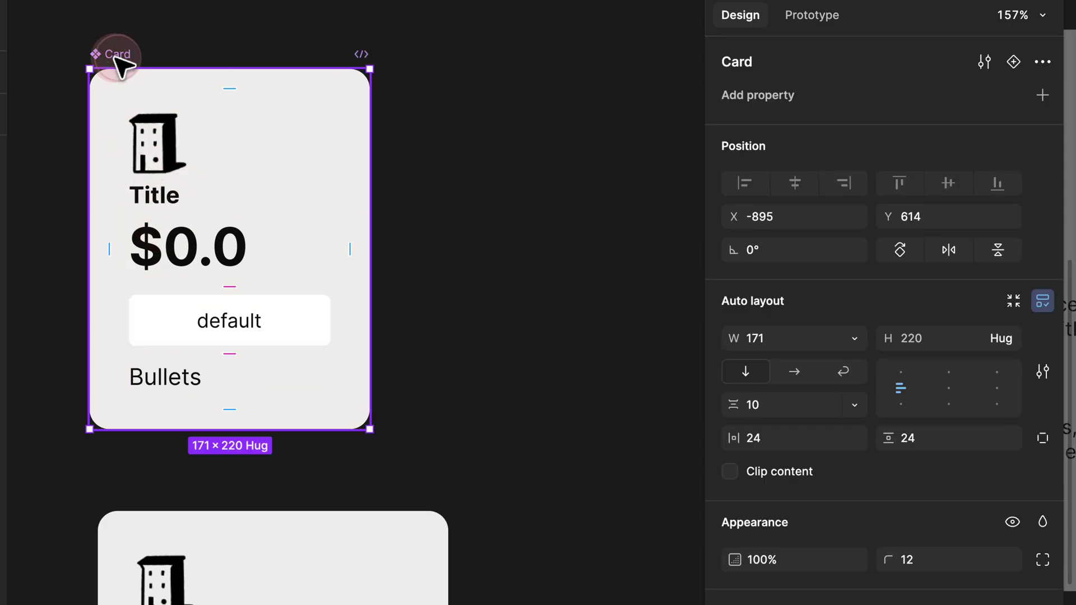
pyautogui.click(772, 411)
pyautogui.write('16')
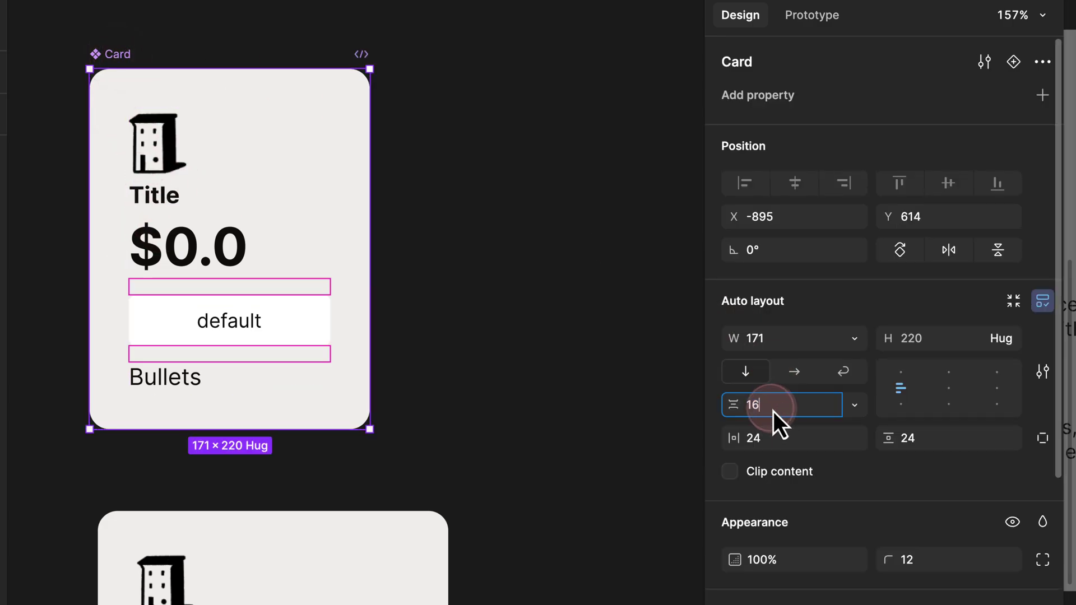
pyautogui.press('Return')
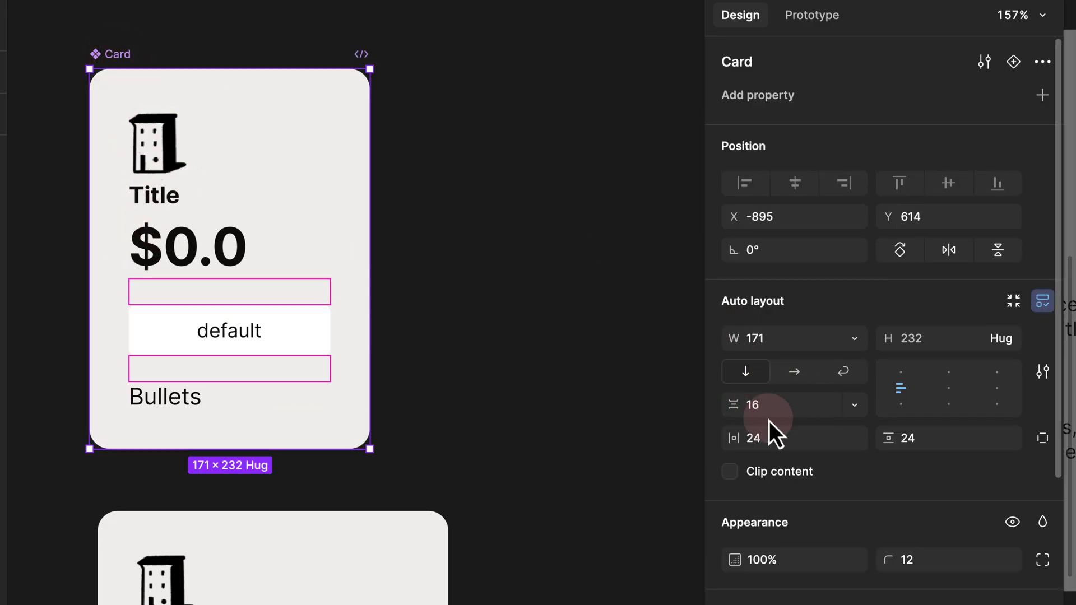
pyautogui.click(185, 185)
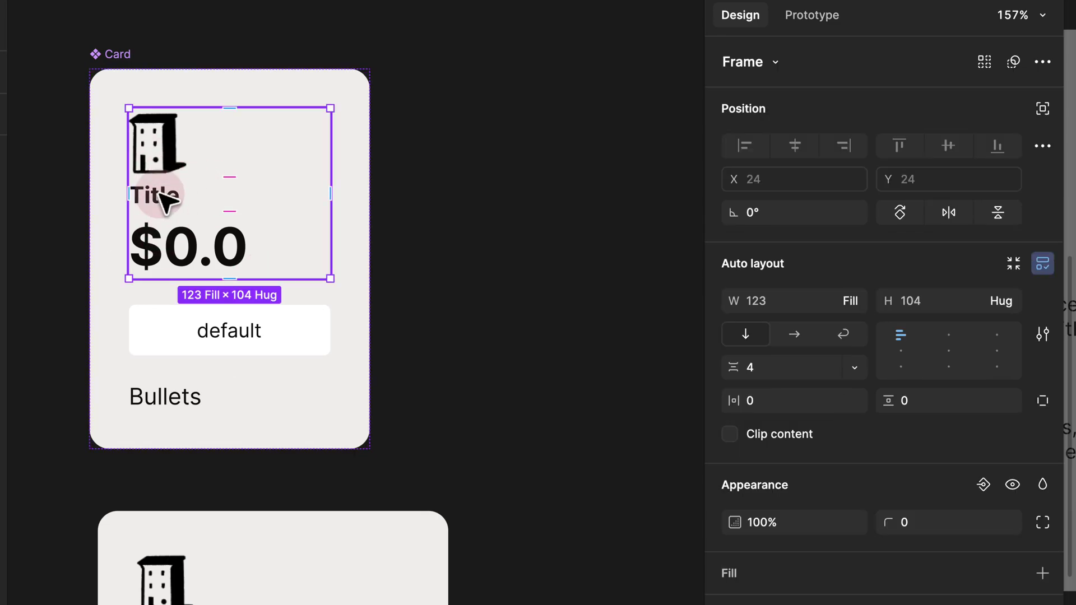
pyautogui.click(475, 247)
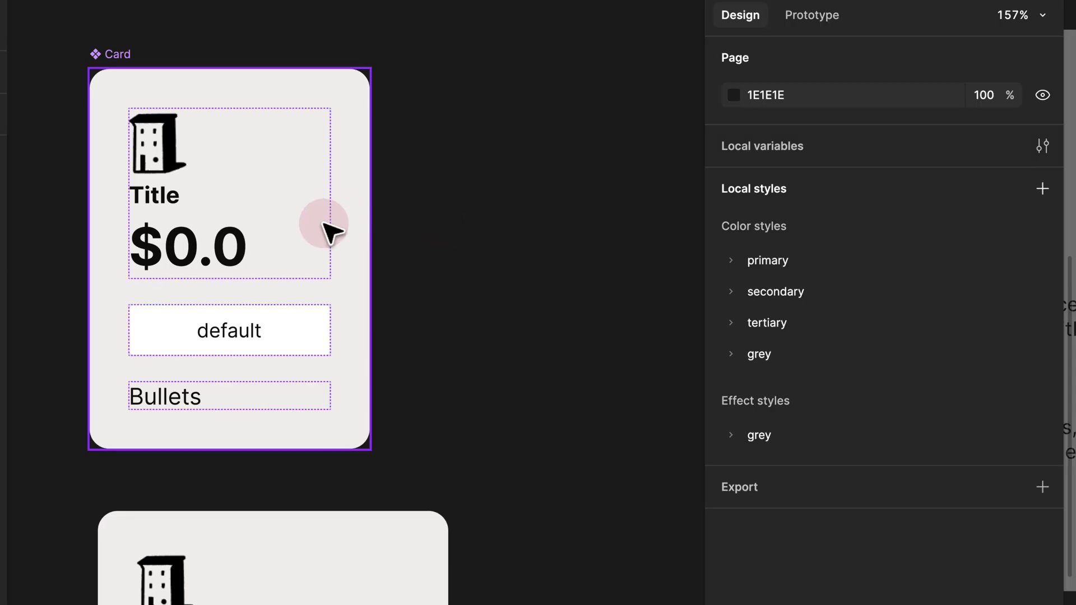
# Step: Examine the property types available for the Card, its nested link and Icons instances, and the properties offered on the Card copy
pyautogui.click(114, 56)
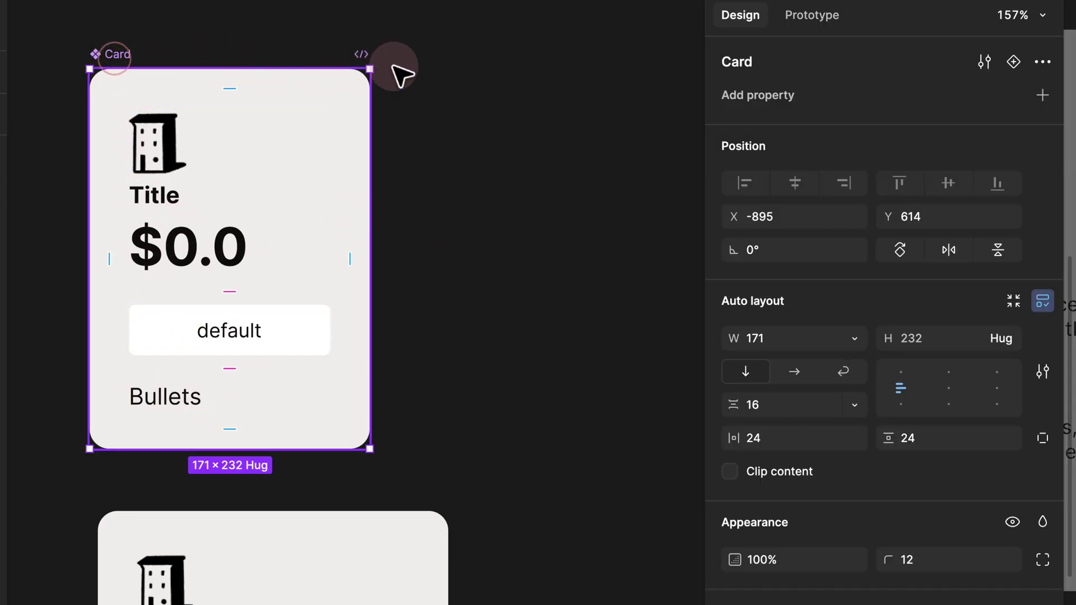
pyautogui.click(1042, 95)
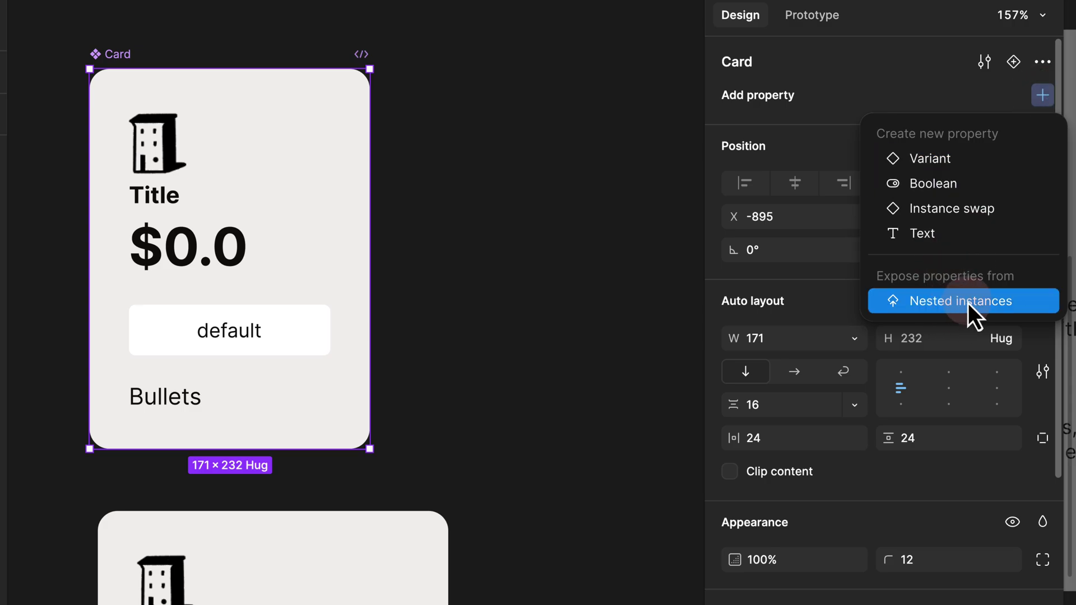
pyautogui.press('Escape')
pyautogui.click(103, 356)
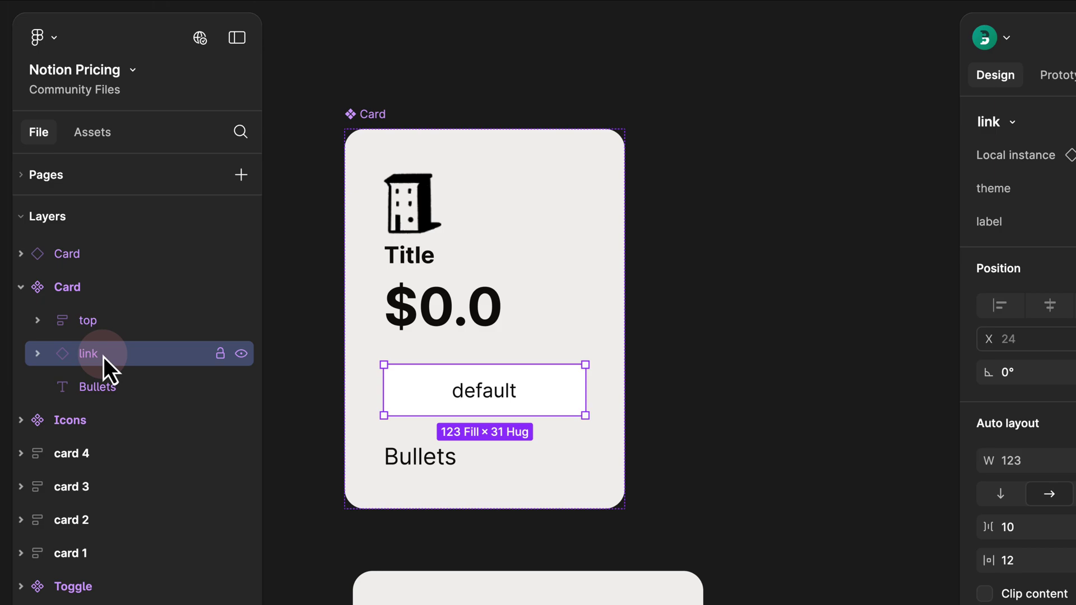
pyautogui.click(38, 324)
pyautogui.click(100, 358)
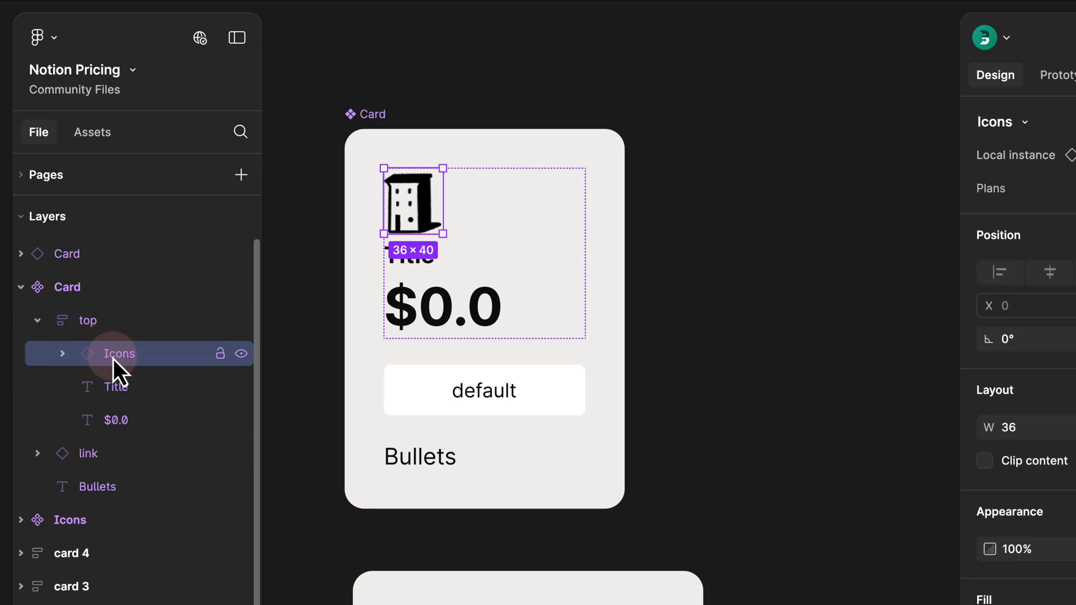
pyautogui.click(705, 323)
pyautogui.scroll(-4, 711, 364)
pyautogui.click(541, 448)
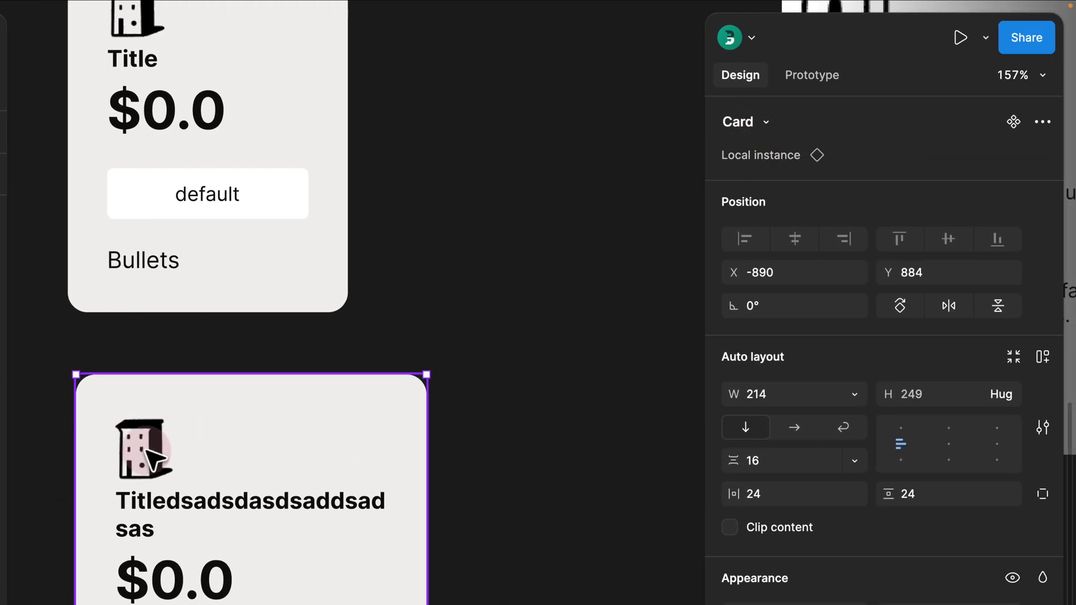
pyautogui.scroll(-5, 160, 457)
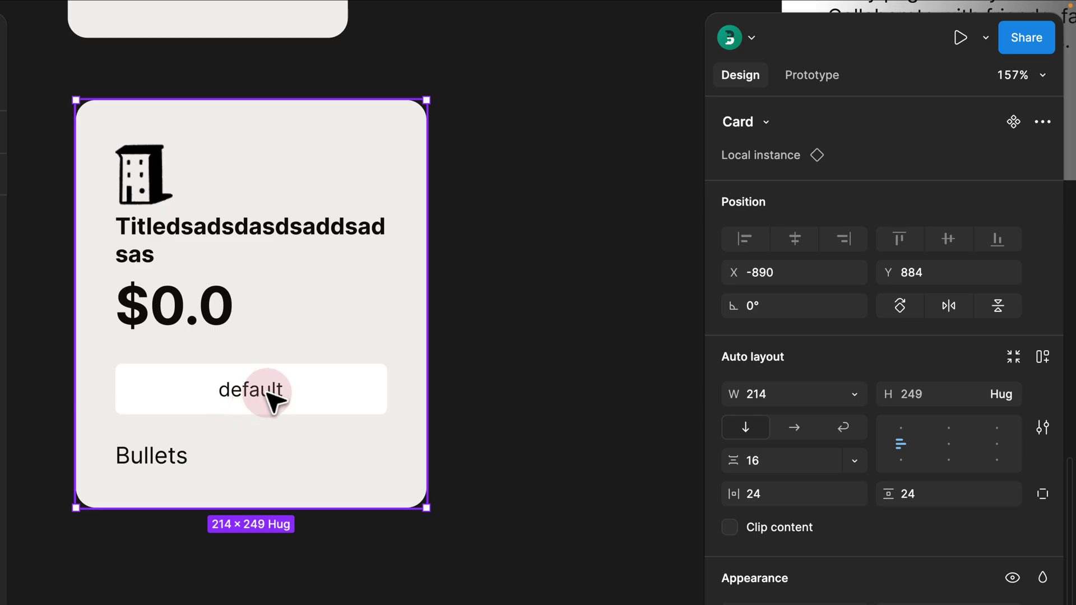
# Step: Expose the properties of the nested Icons and link instances on the main Card component
pyautogui.click(401, 62)
pyautogui.scroll(4, 377, 272)
pyautogui.moveTo(377, 272); pyautogui.dragTo(405, 472)
pyautogui.click(97, 97)
pyautogui.click(1041, 154)
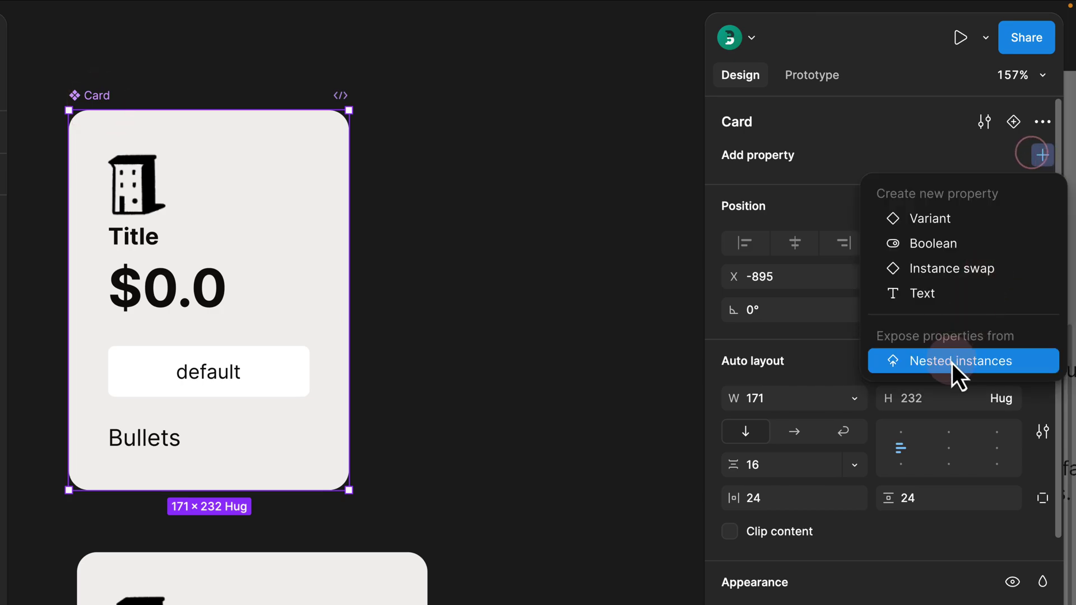
pyautogui.click(952, 363)
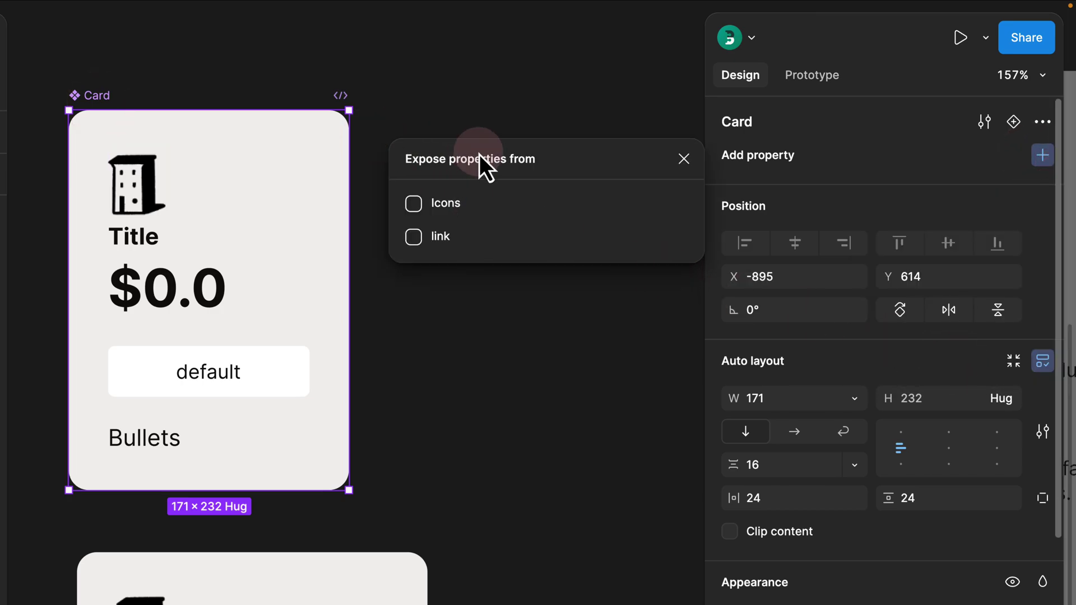
pyautogui.click(414, 204)
pyautogui.click(413, 237)
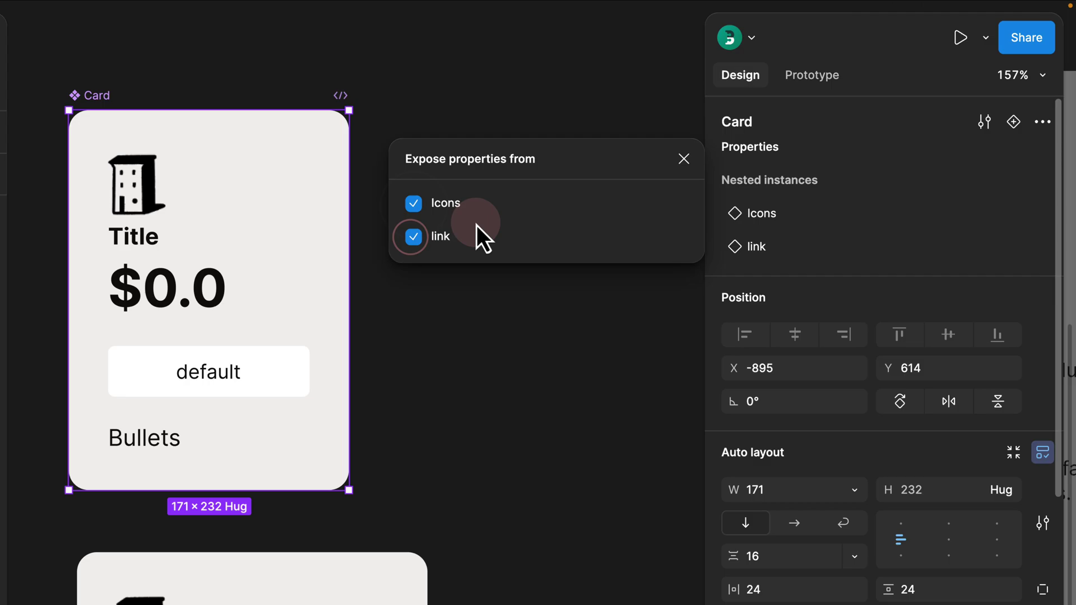
pyautogui.click(684, 161)
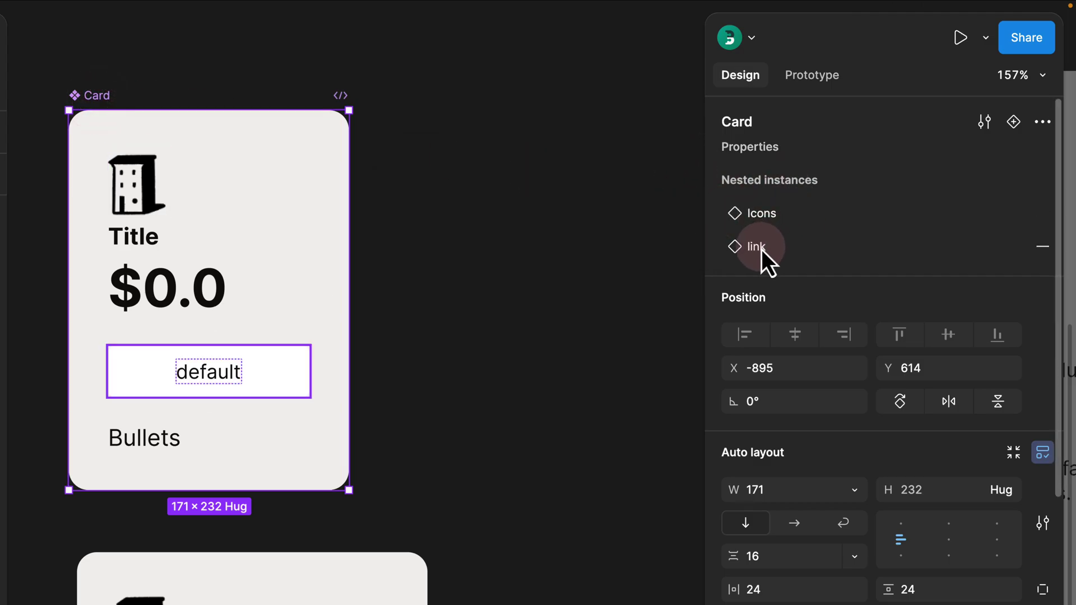
# Step: Test the Card copy's exposed Plans property by switching the icon to Plus and finally to Enterprise
pyautogui.click(480, 427)
pyautogui.moveTo(489, 500); pyautogui.dragTo(510, 81)
pyautogui.click(351, 207)
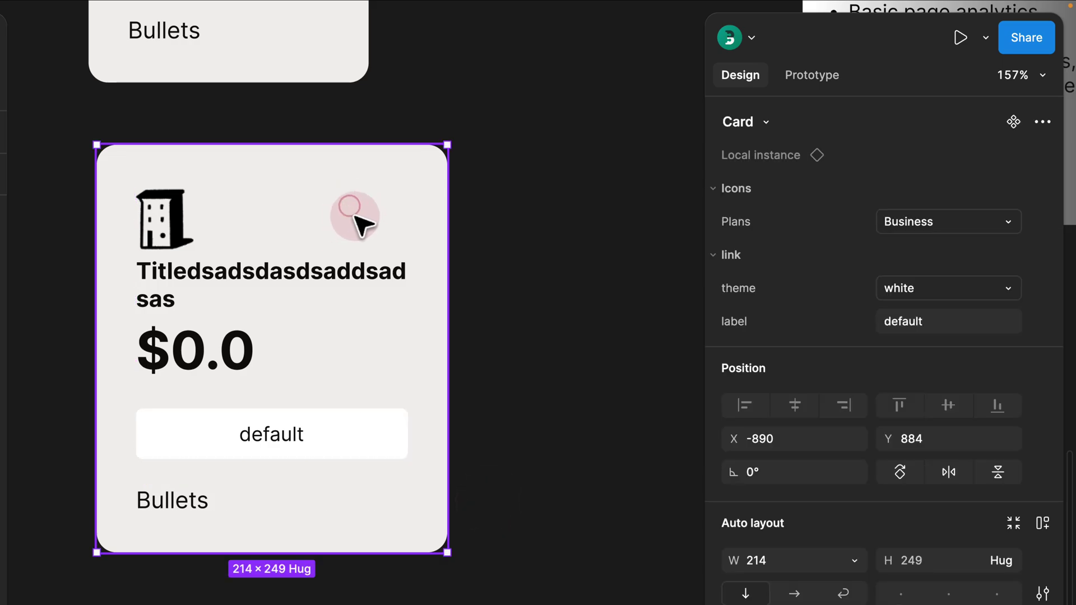
pyautogui.click(1020, 229)
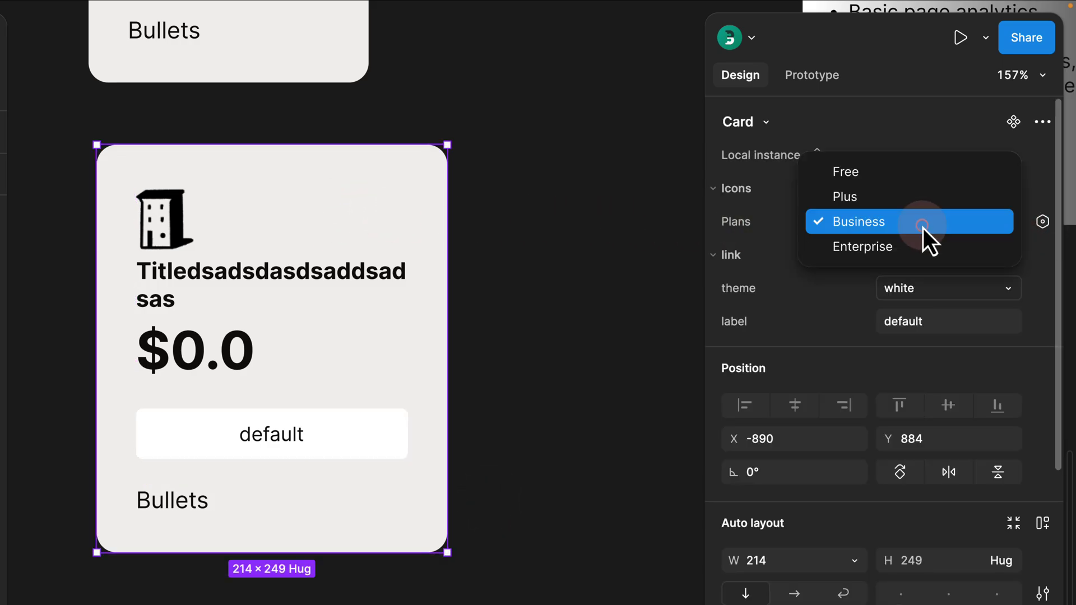
pyautogui.click(879, 194)
pyautogui.click(889, 241)
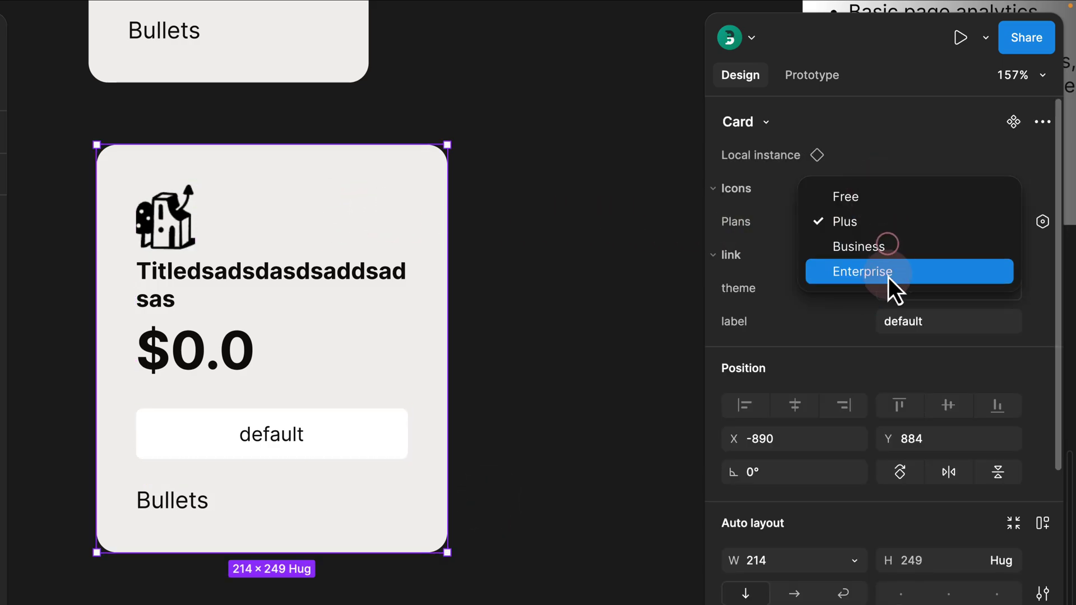
pyautogui.click(890, 269)
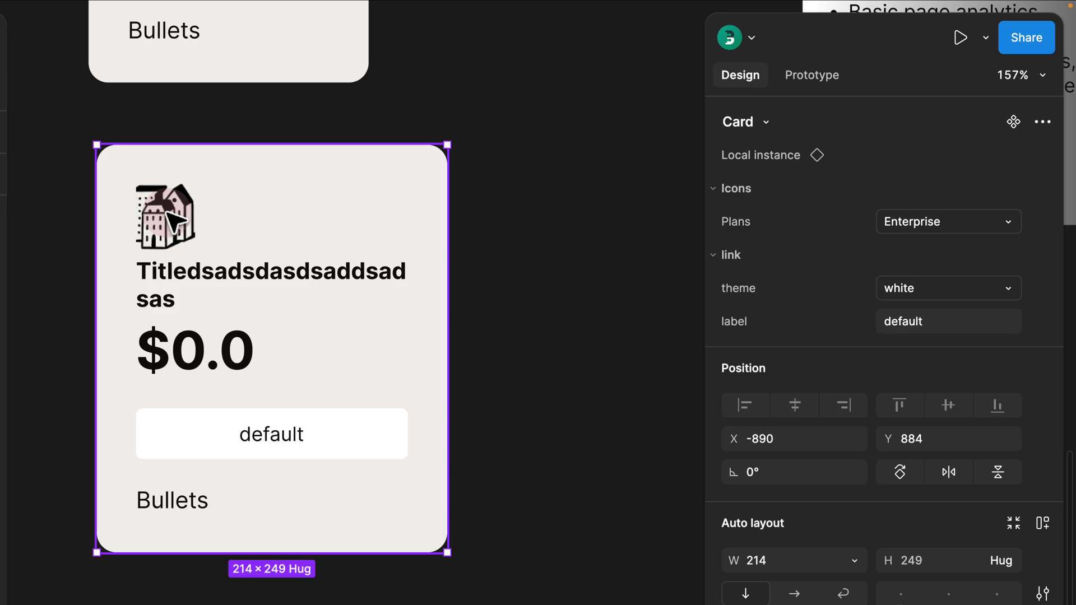
# Step: Set the link theme of the Card copy to black
pyautogui.click(270, 427)
pyautogui.click(903, 286)
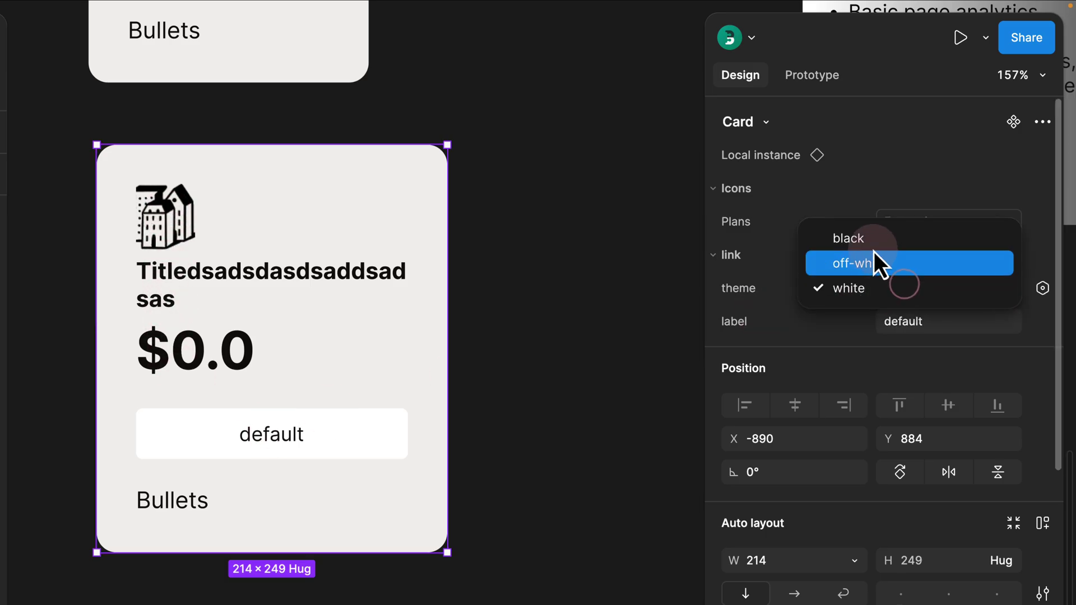
pyautogui.click(872, 240)
pyautogui.click(512, 280)
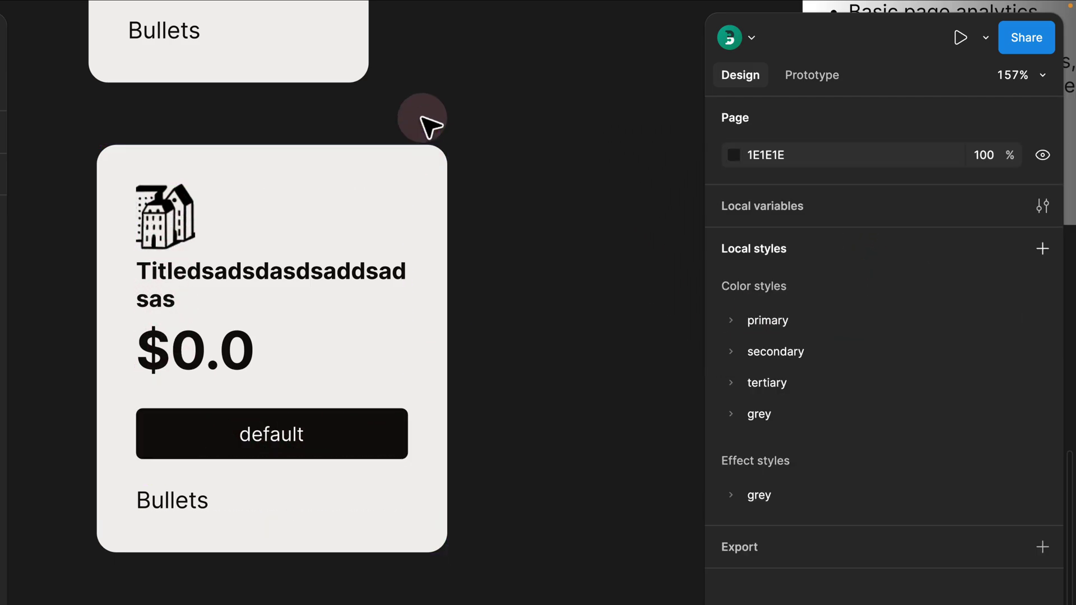
# Step: Create a text property named "title" with the value "default" for the Title text in the main Card component
pyautogui.scroll(10, 422, 269)
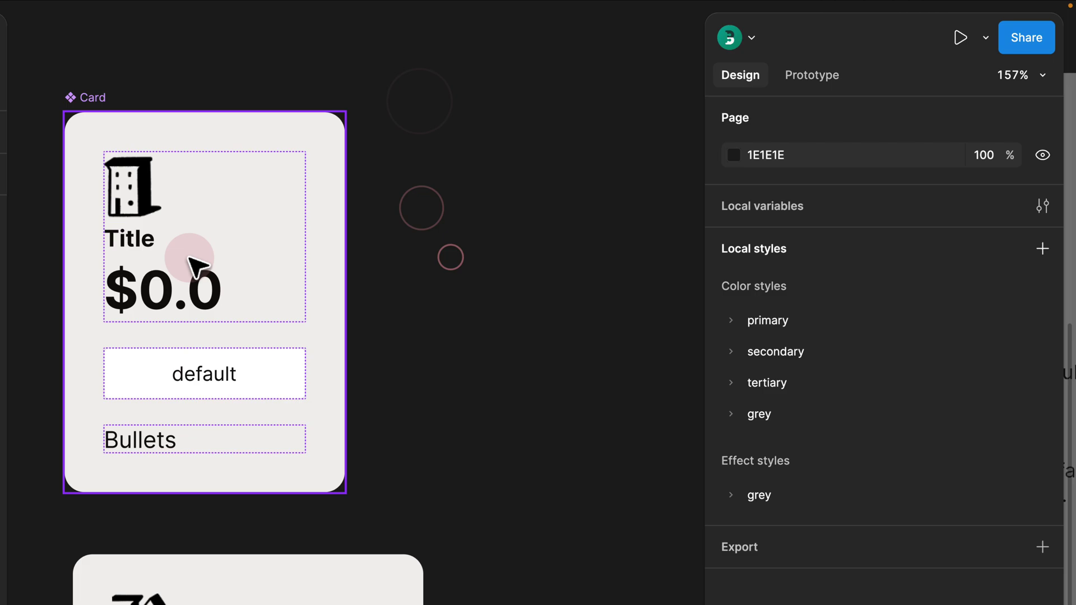
pyautogui.doubleClick(130, 241)
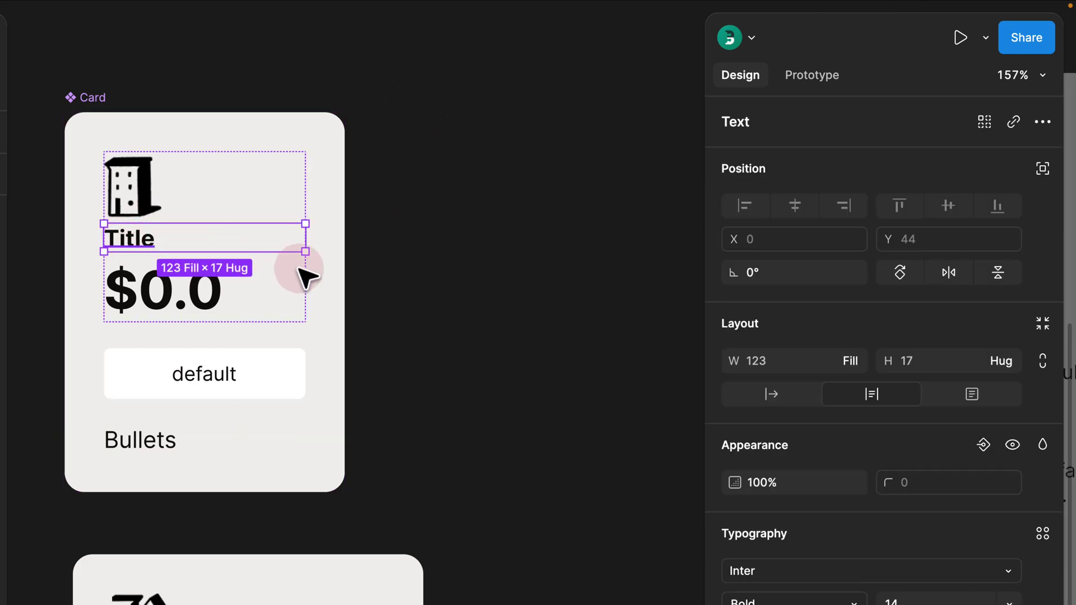
pyautogui.scroll(-3, 935, 442)
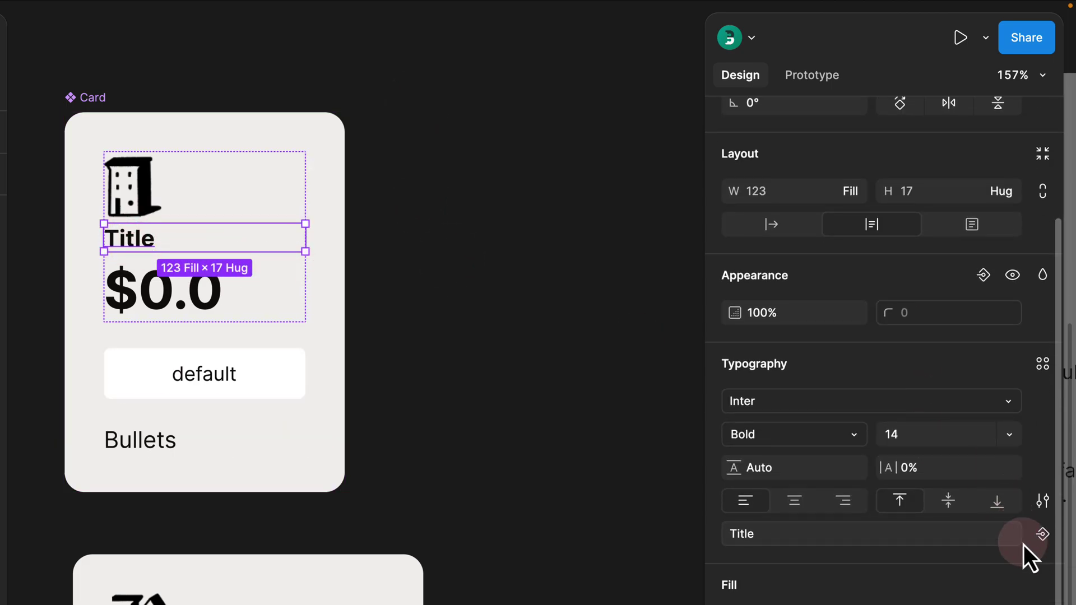
pyautogui.click(1044, 537)
pyautogui.write('title')
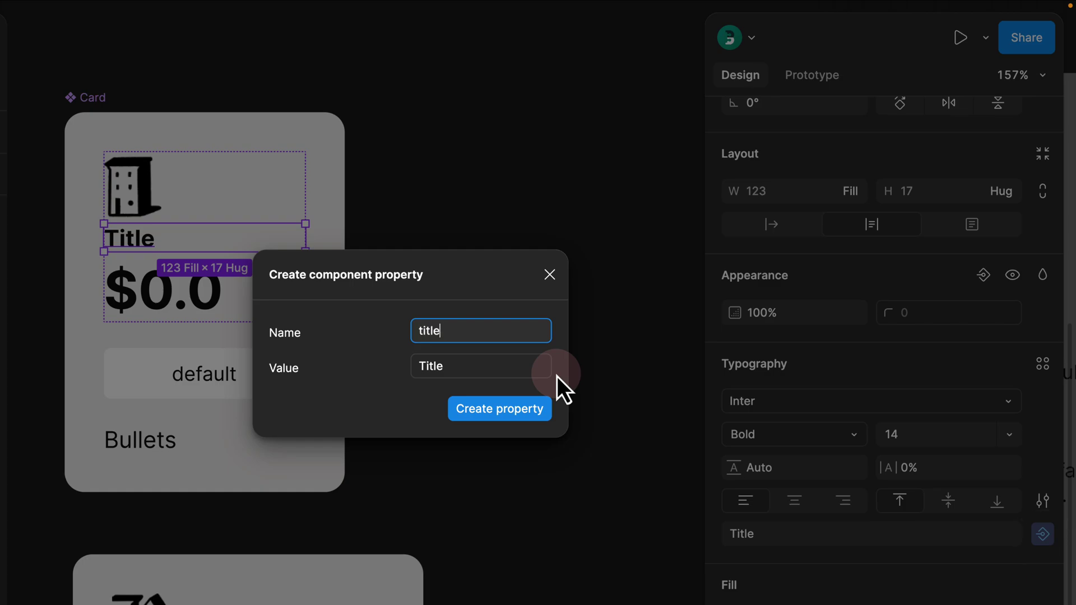
pyautogui.click(450, 365)
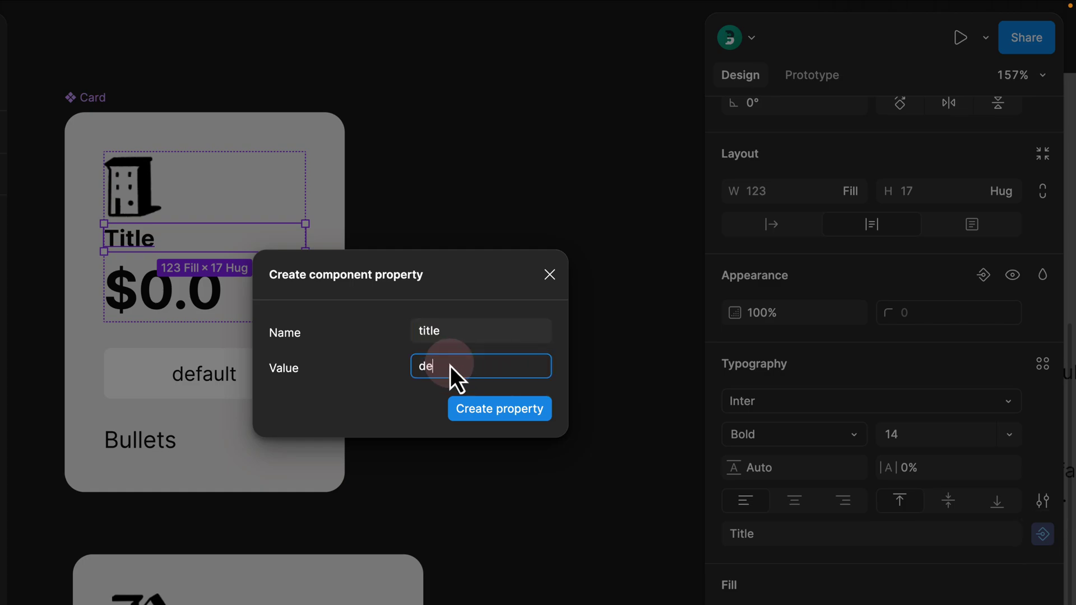
pyautogui.write('default')
pyautogui.click(478, 410)
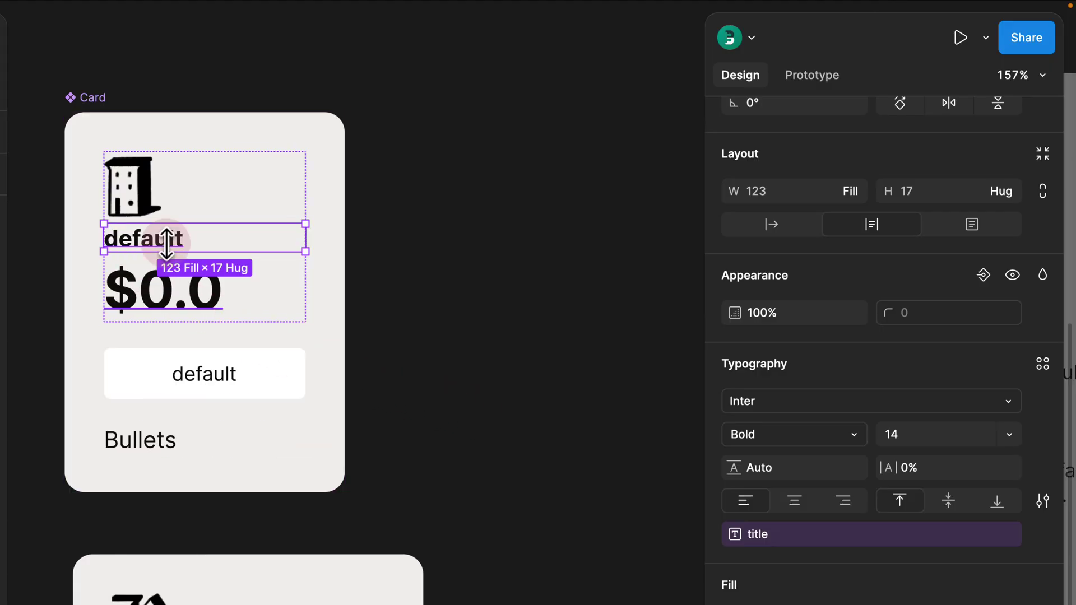
# Step: Create a text property named "price" with the value "$0.0" for the main Card's price text
pyautogui.click(158, 308)
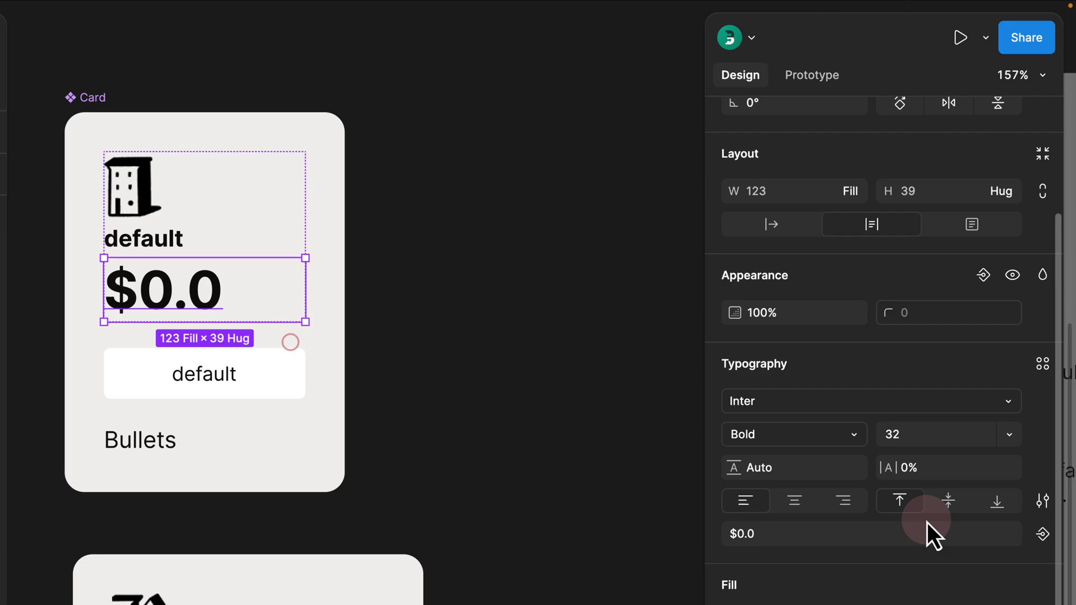
pyautogui.click(1041, 534)
pyautogui.click(921, 558)
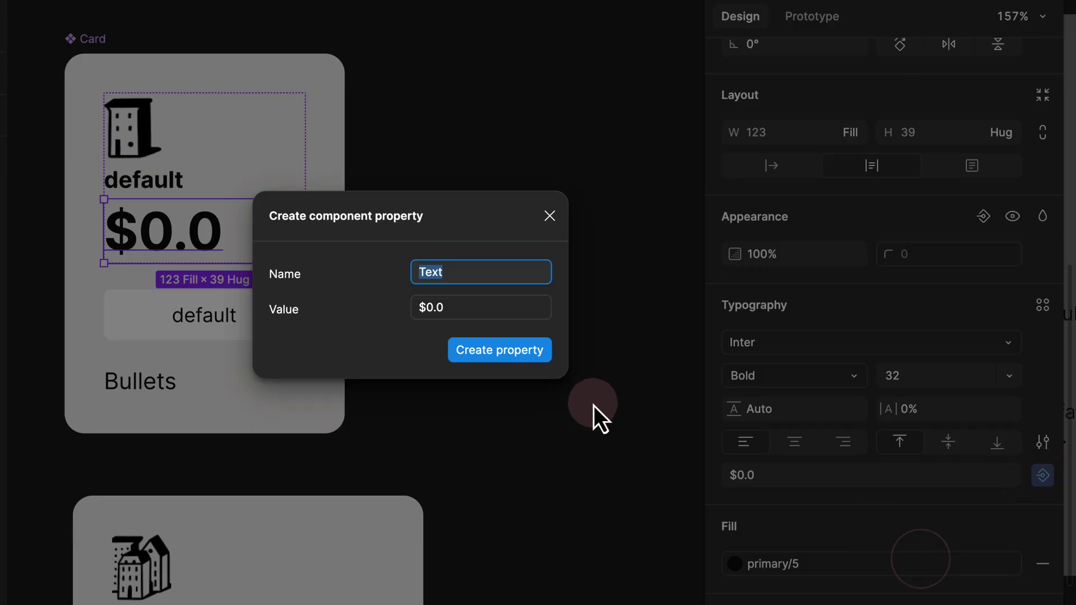
pyautogui.write('price')
pyautogui.click(440, 302)
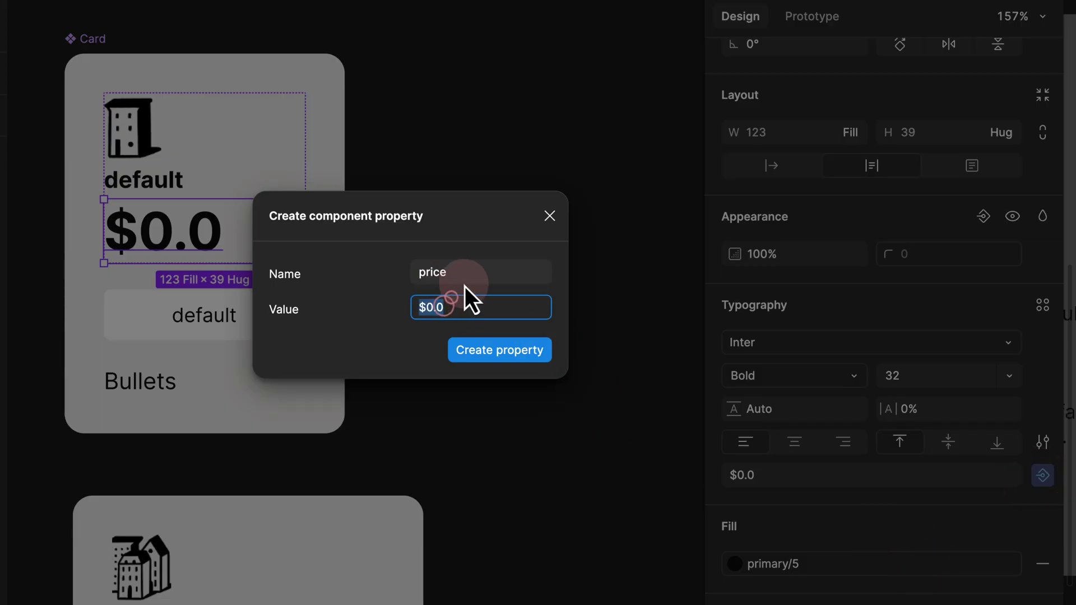
pyautogui.click(481, 353)
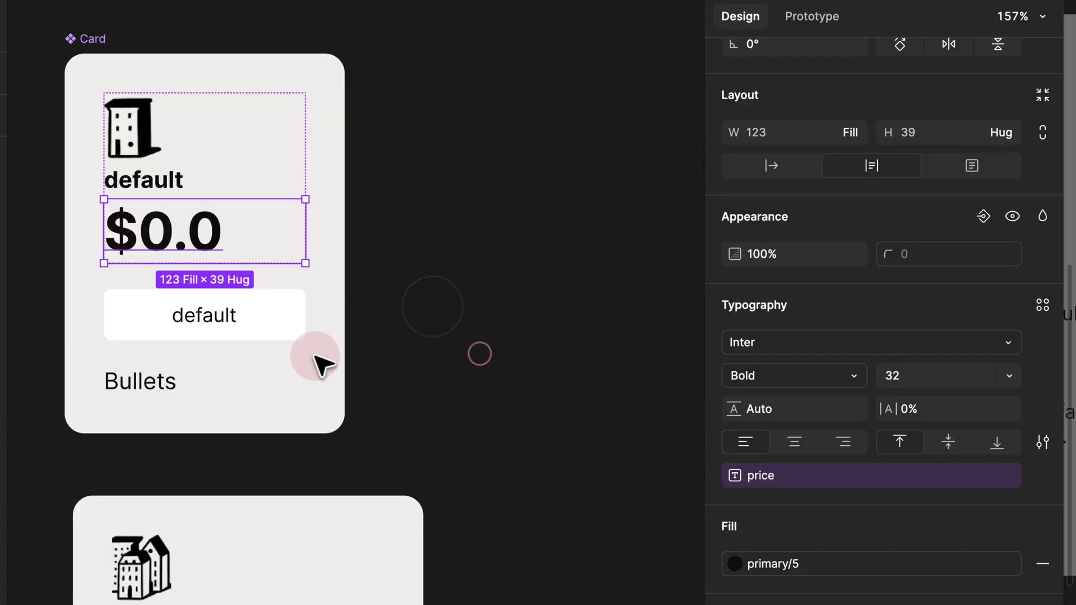
# Step: Create a text property named "bullets" with the value "default" for the Bullets text in the main Card component
pyautogui.click(145, 393)
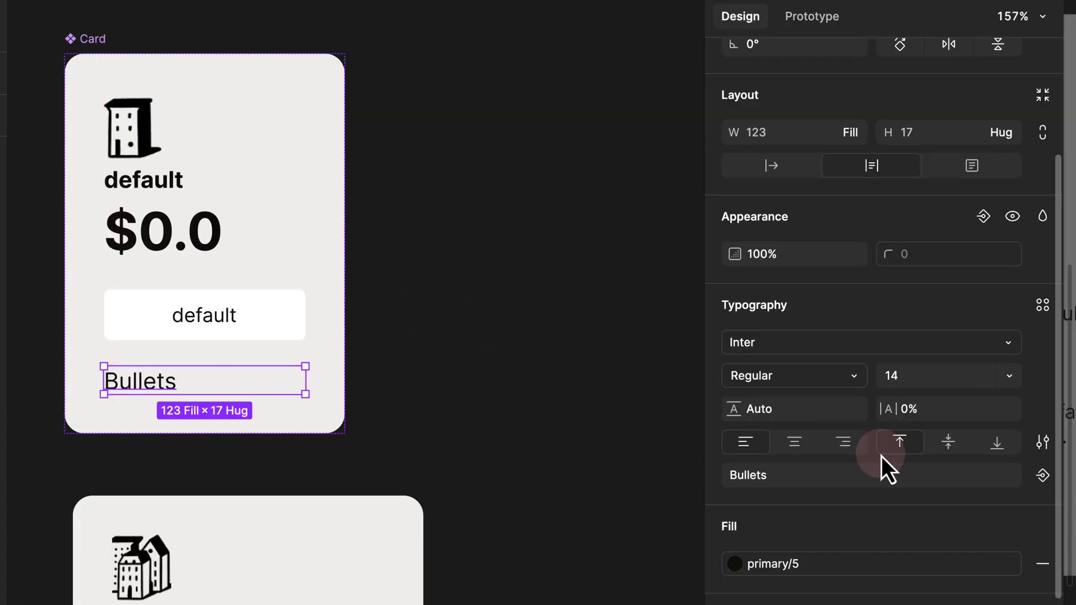
pyautogui.click(1042, 476)
pyautogui.click(919, 577)
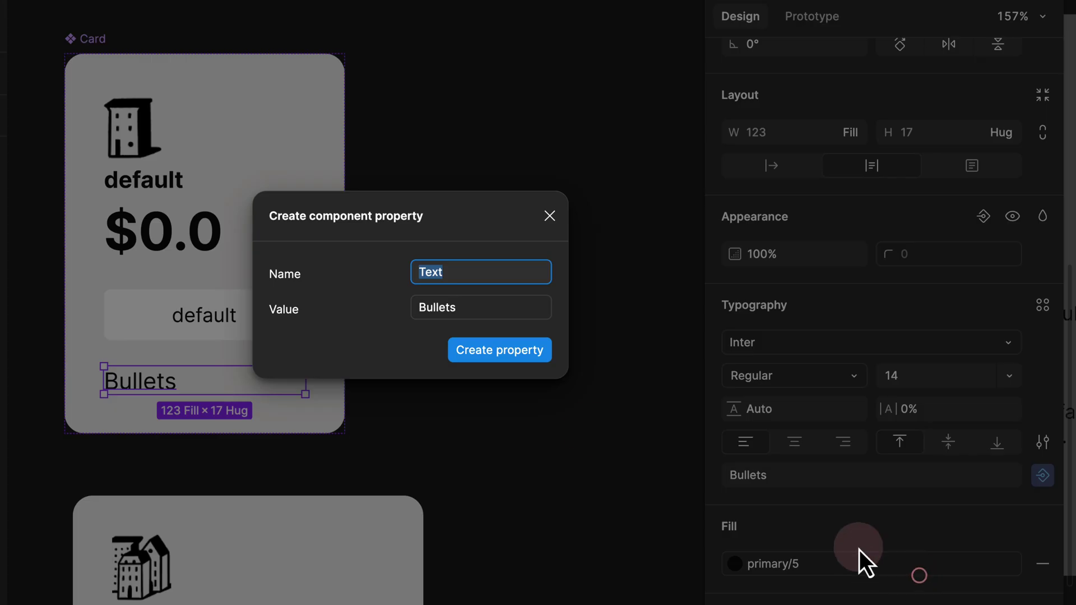
pyautogui.write('Bullets')
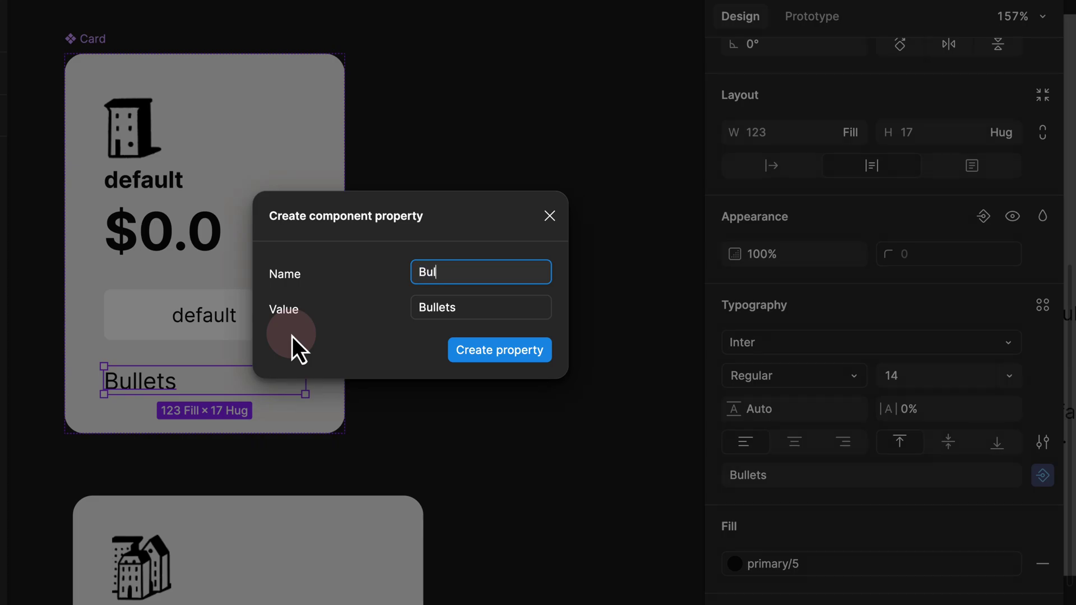
pyautogui.click(442, 308)
pyautogui.write('default')
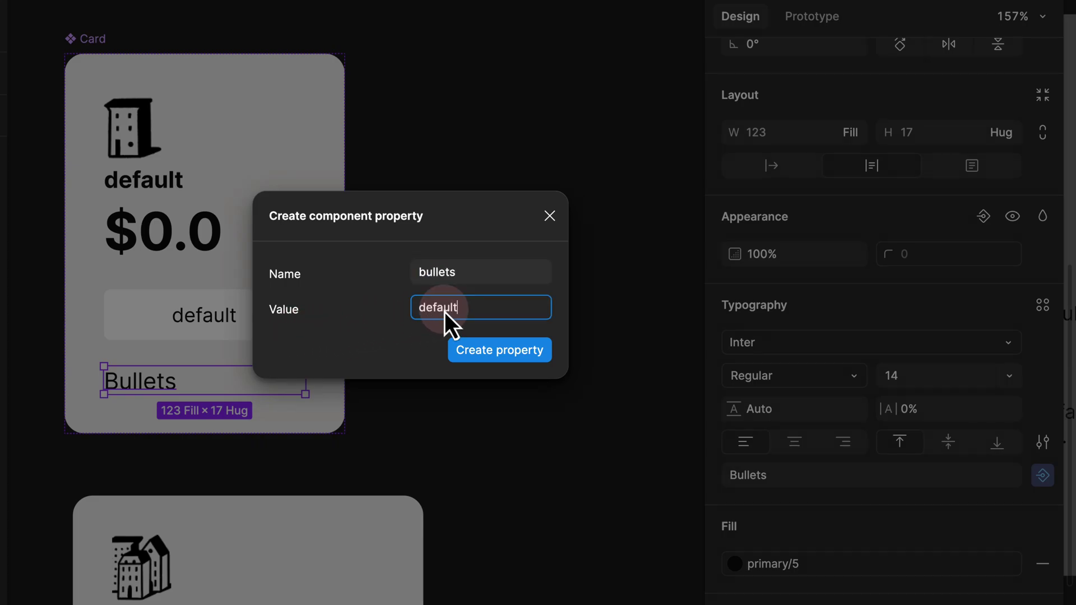
pyautogui.click(495, 350)
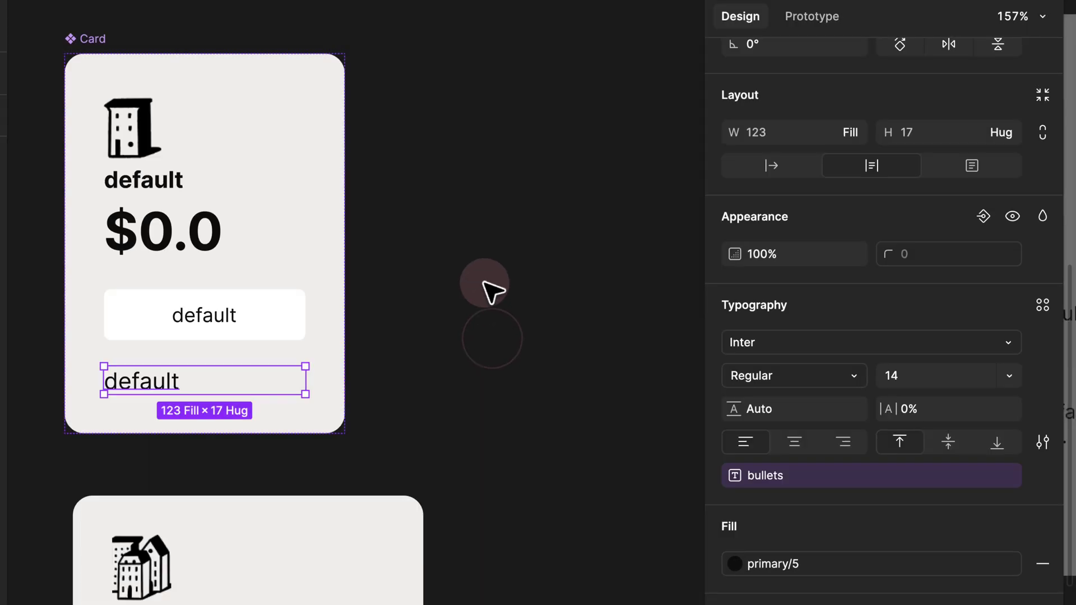
pyautogui.click(493, 290)
# Step: Duplicate the main Card component as an instance placed directly below the card 1 frame
pyautogui.scroll(-6, 493, 291)
pyautogui.hscroll(4, 493, 283)
pyautogui.scroll(-3, 493, 283)
pyautogui.click(131, 107)
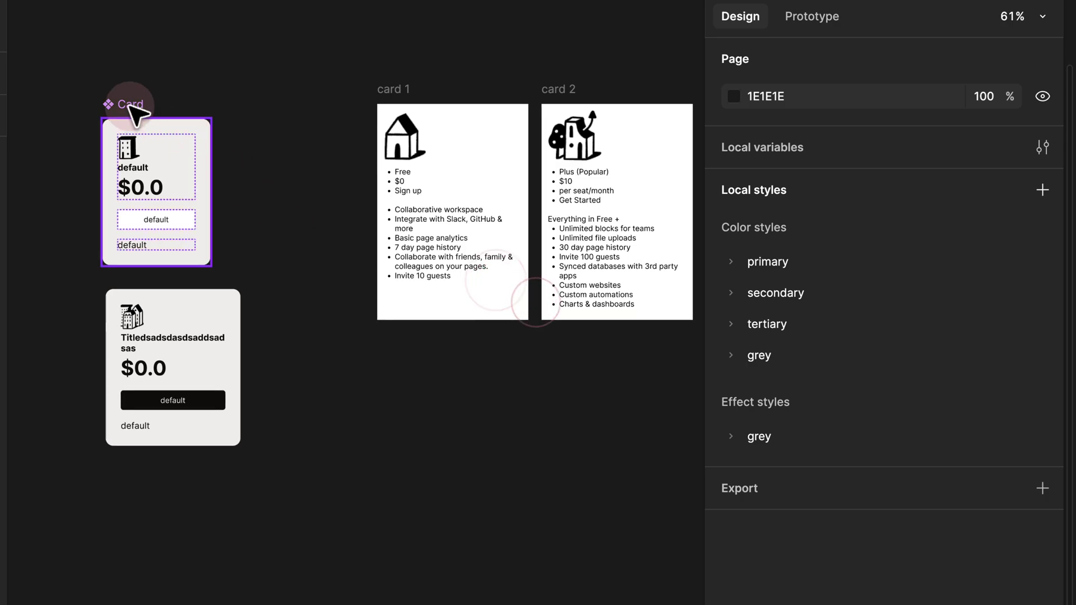
pyautogui.keyDown('alt'); pyautogui.moveTo(134, 112); pyautogui.dragTo(415, 341); pyautogui.keyUp('alt')
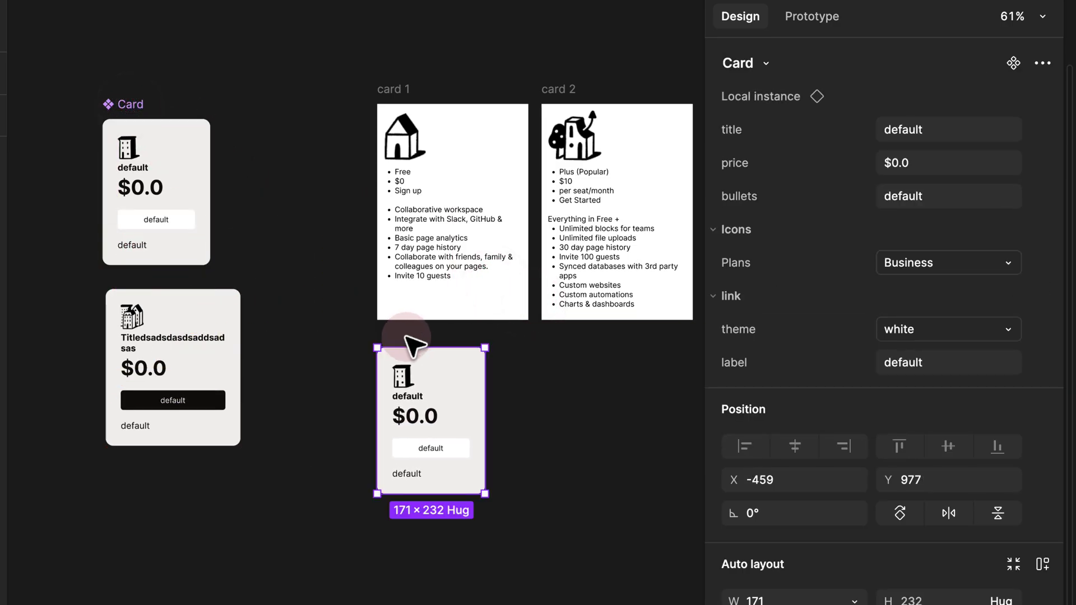
# Step: Set the Plans icon of the Card copy below card 1 to Free
pyautogui.hscroll(4, 414, 342)
pyautogui.scroll(-2, 415, 342)
pyautogui.scroll(5, 302, 275)
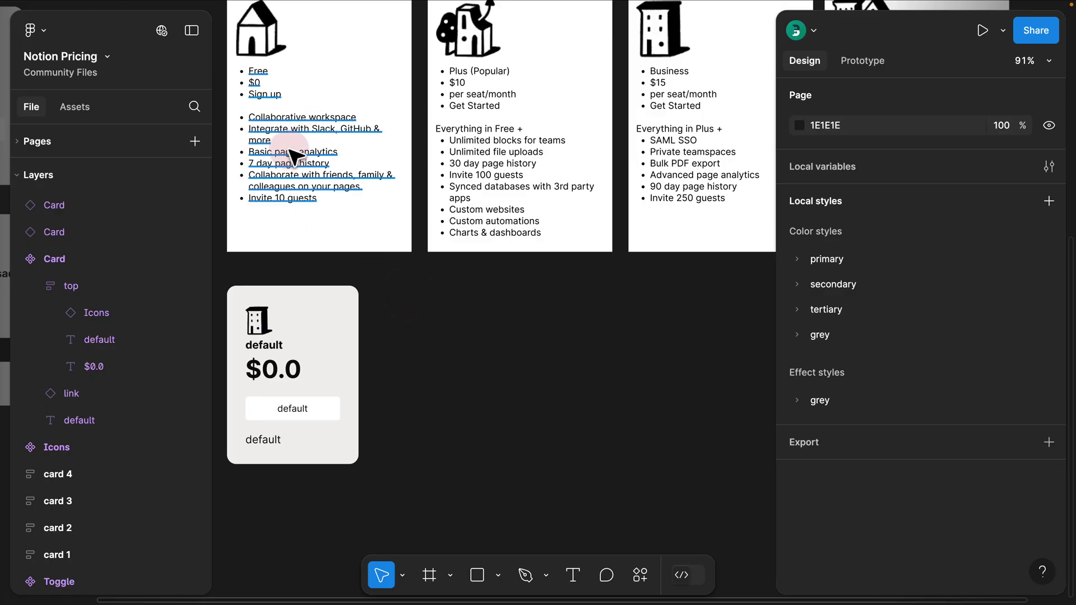
pyautogui.click(298, 312)
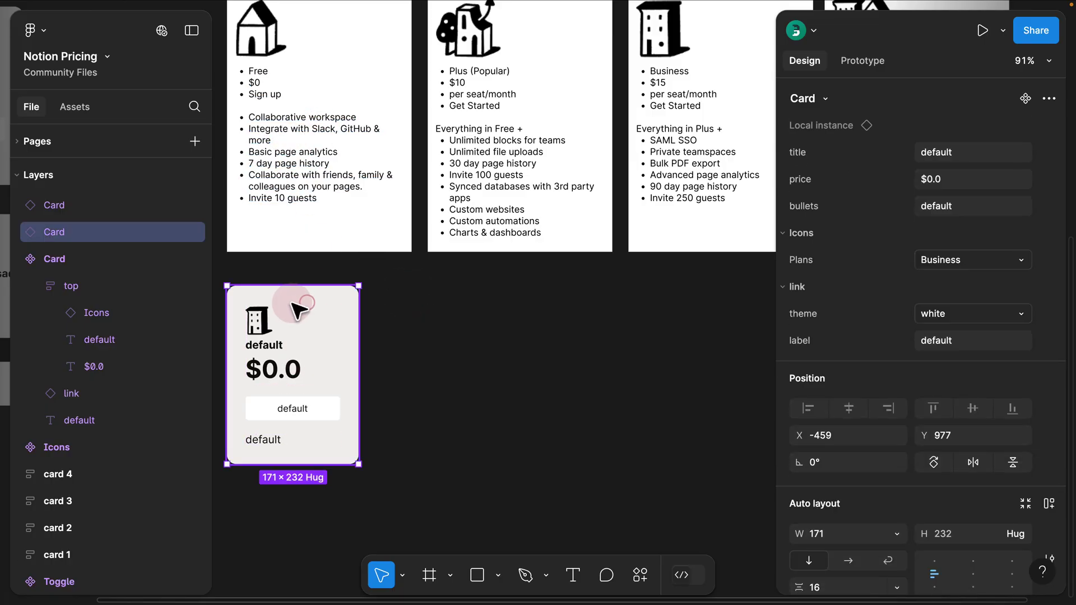
pyautogui.click(865, 170)
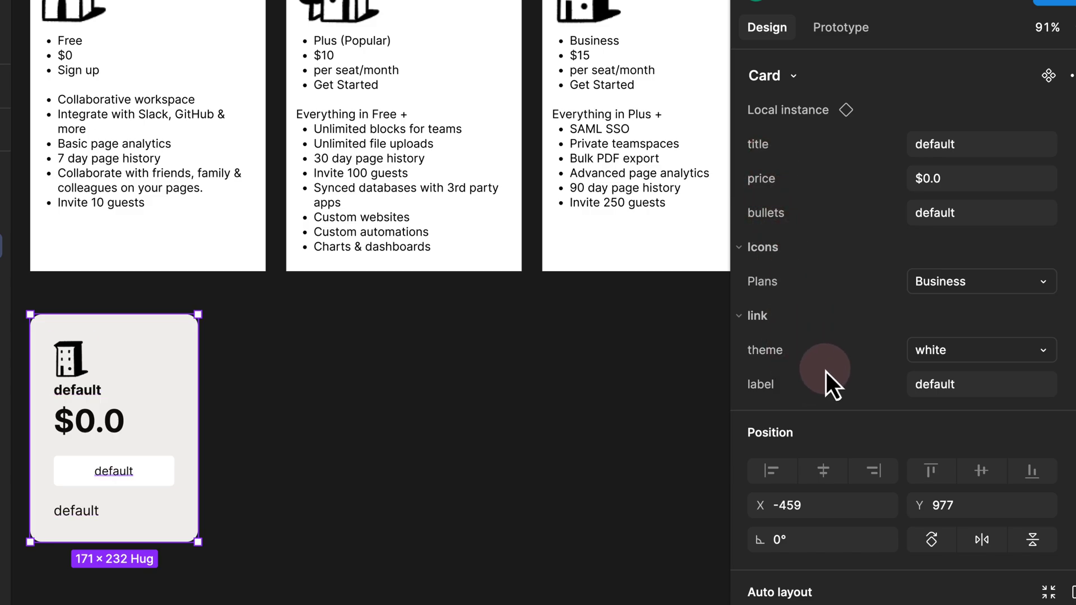
pyautogui.click(945, 284)
pyautogui.click(903, 237)
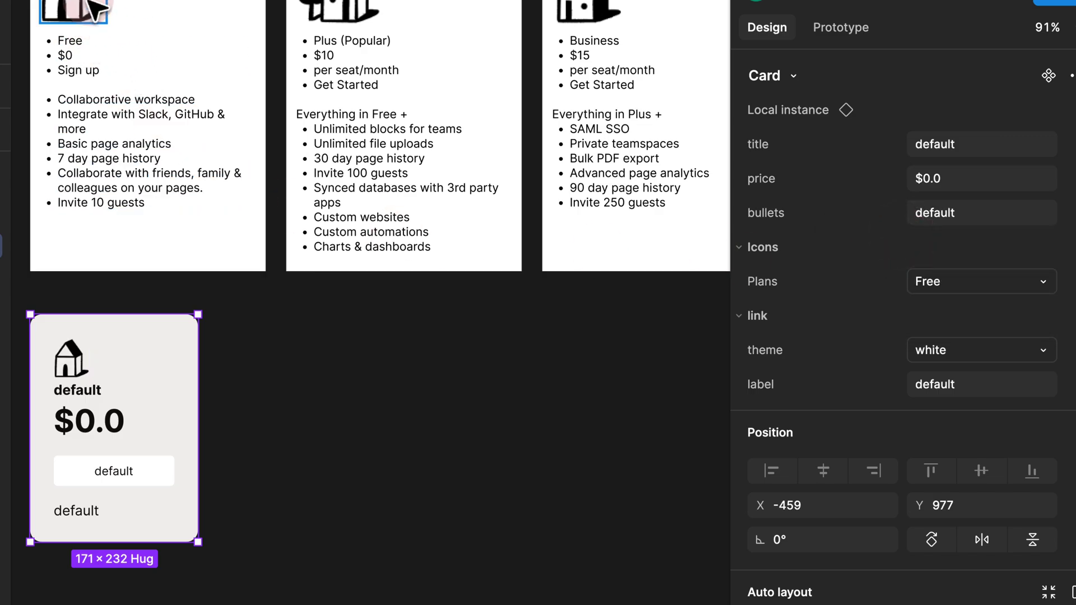
# Step: Set the Card copy's title to "Free" and its price to "$0"
pyautogui.click(930, 149)
pyautogui.write('Free')
pyautogui.press('Return')
pyautogui.click(954, 180)
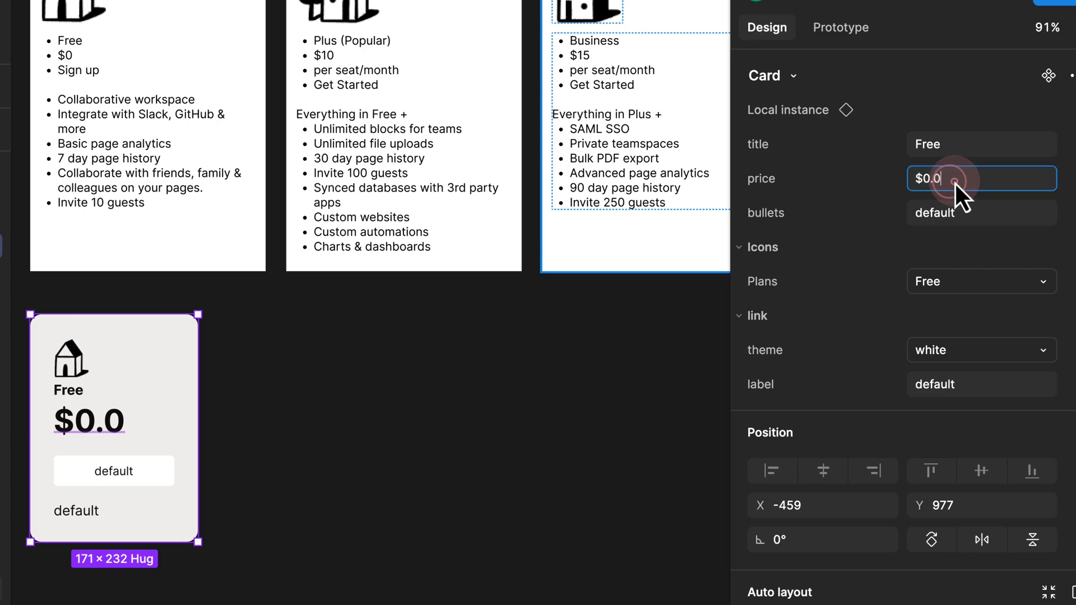
pyautogui.press('BackSpace')
pyautogui.press('BackSpace')
pyautogui.click(943, 235)
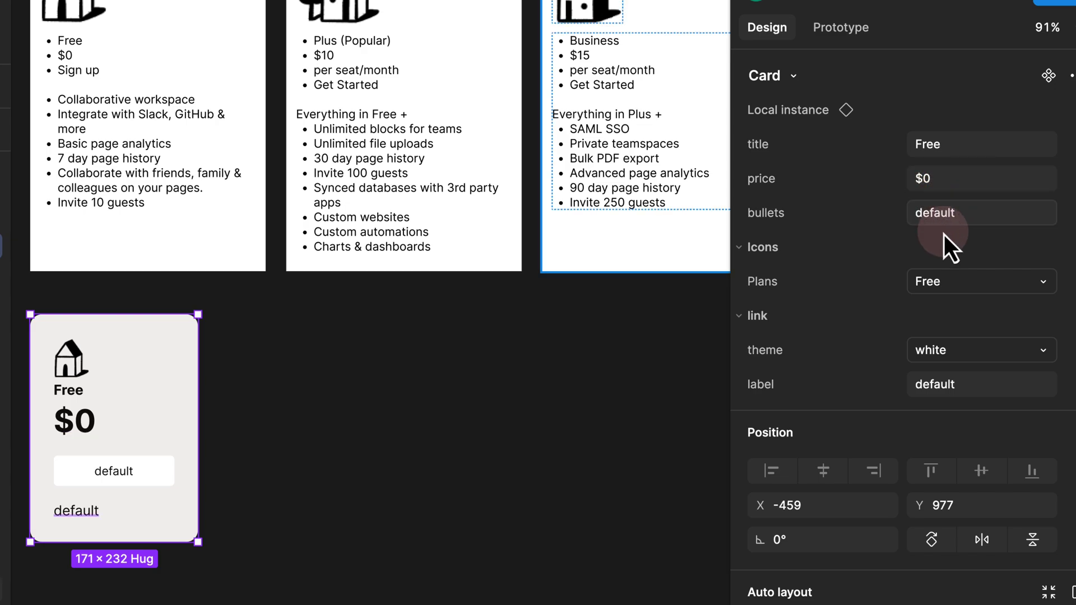
# Step: Set the link label of the Free card to "Sign Up"
pyautogui.click(920, 385)
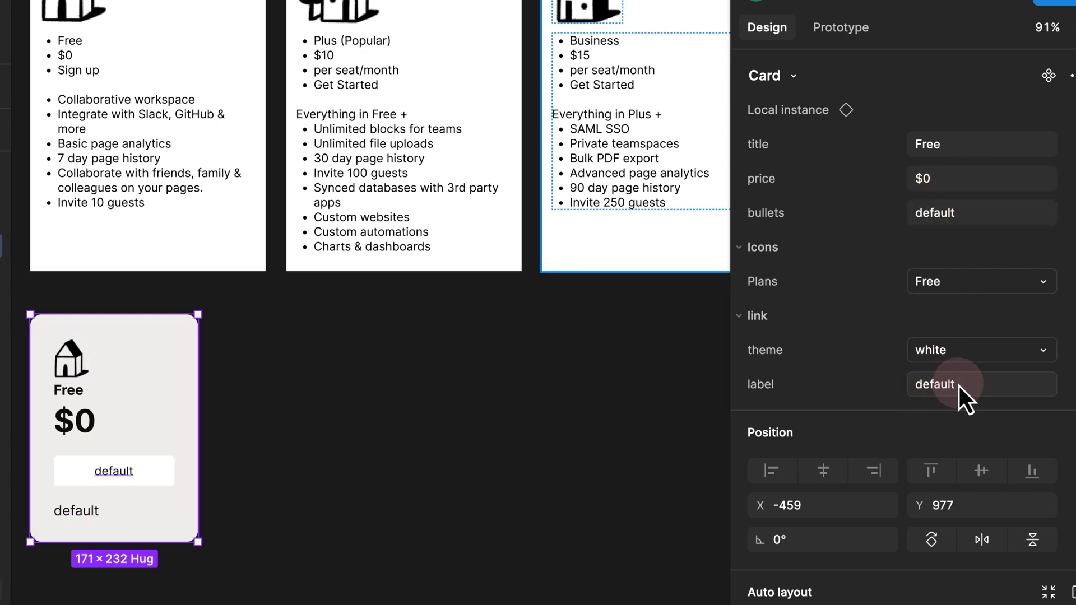
pyautogui.write('Sign Up')
pyautogui.press('Return')
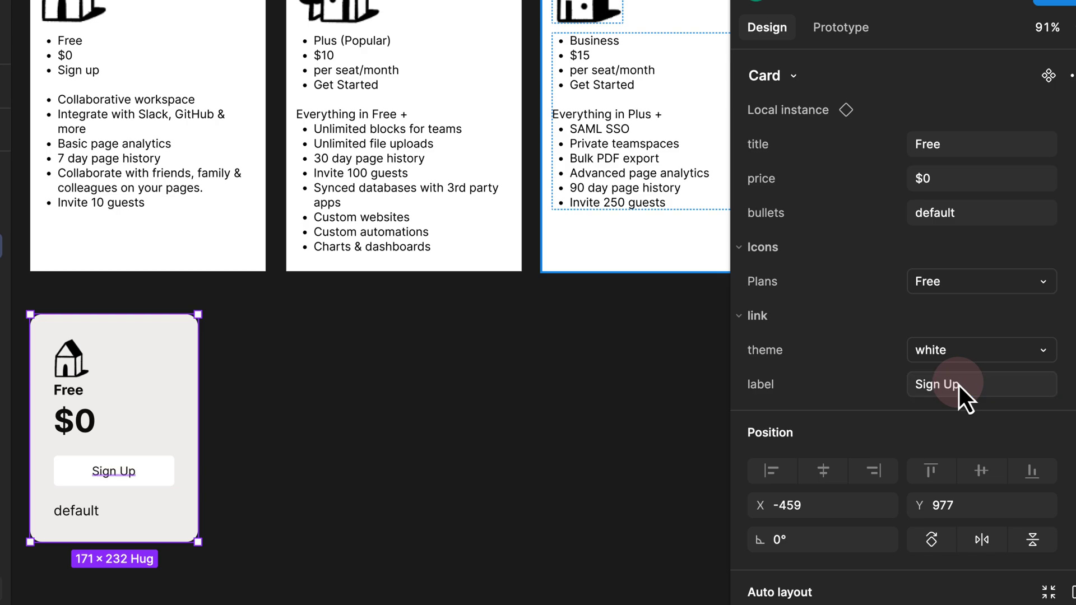
pyautogui.click(953, 339)
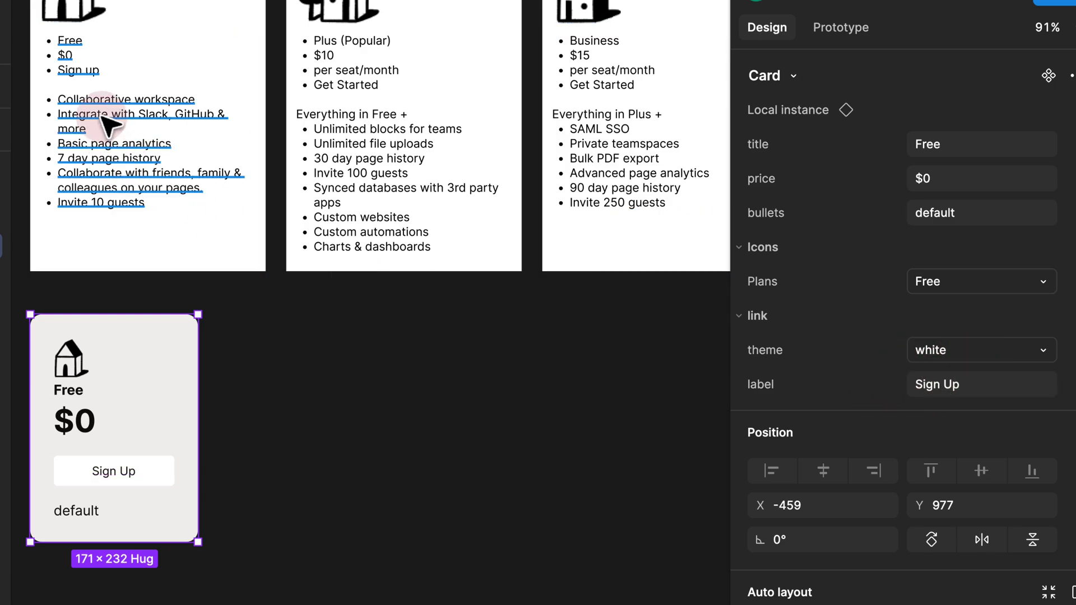
# Step: Copy card 1's feature list, from "Collaborative workspace" to "Invite 10 guests", and paste it with matching style over the Free card's bullets text
pyautogui.doubleClick(149, 168)
pyautogui.moveTo(151, 201); pyautogui.dragTo(87, 106)
pyautogui.press('super+c')
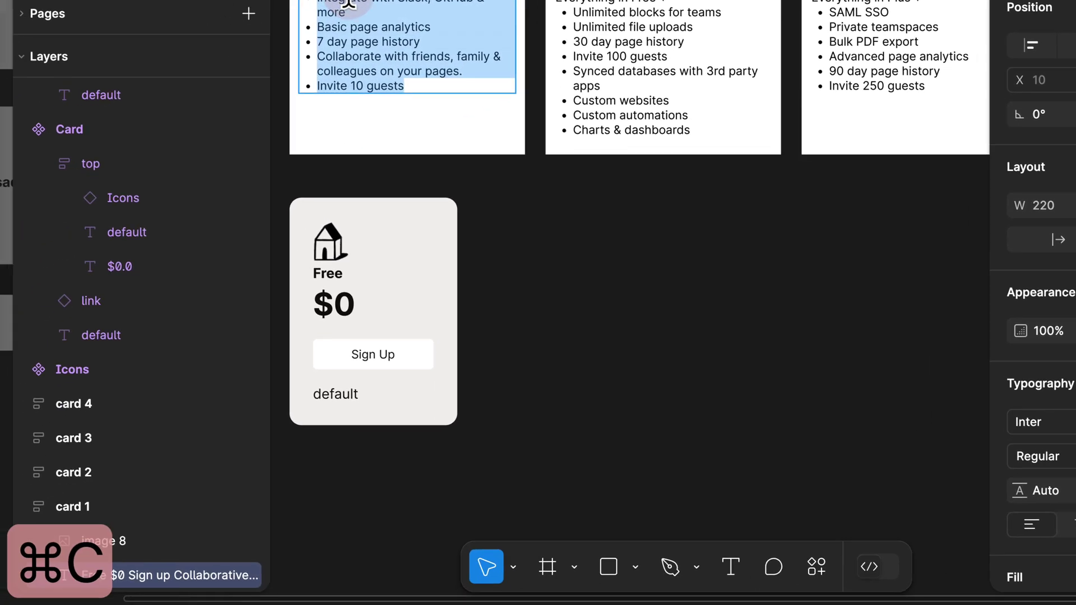
pyautogui.doubleClick(335, 394)
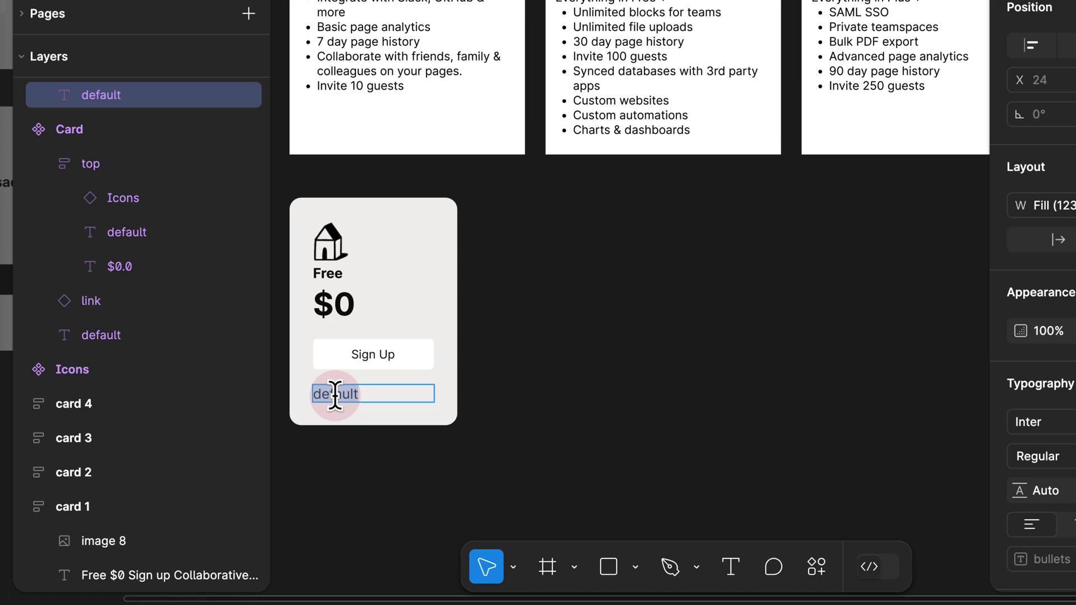
pyautogui.rightClick(335, 394)
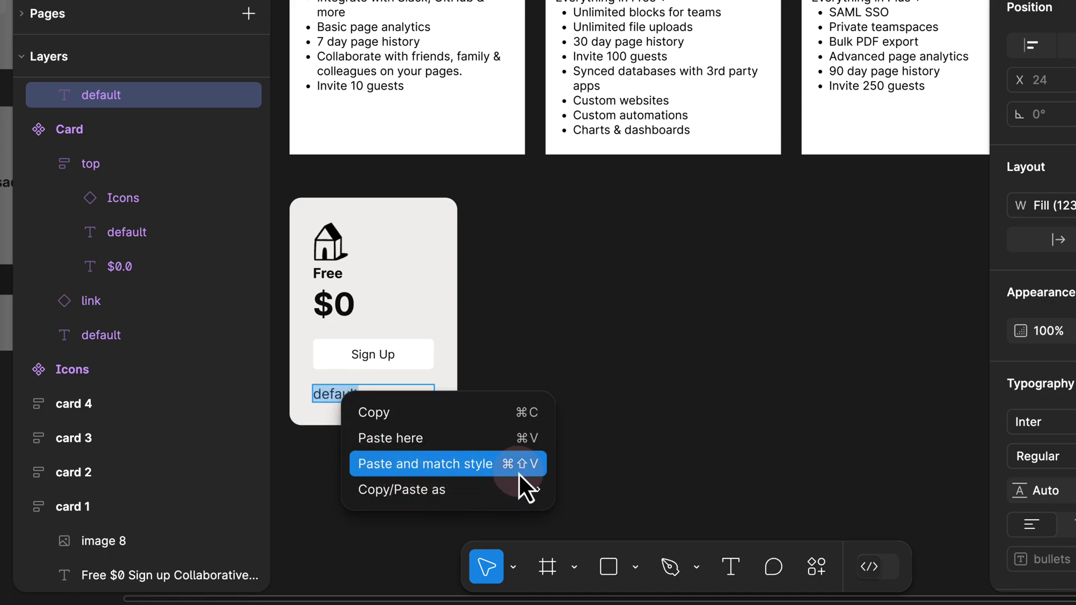
pyautogui.click(312, 395)
pyautogui.click(329, 394)
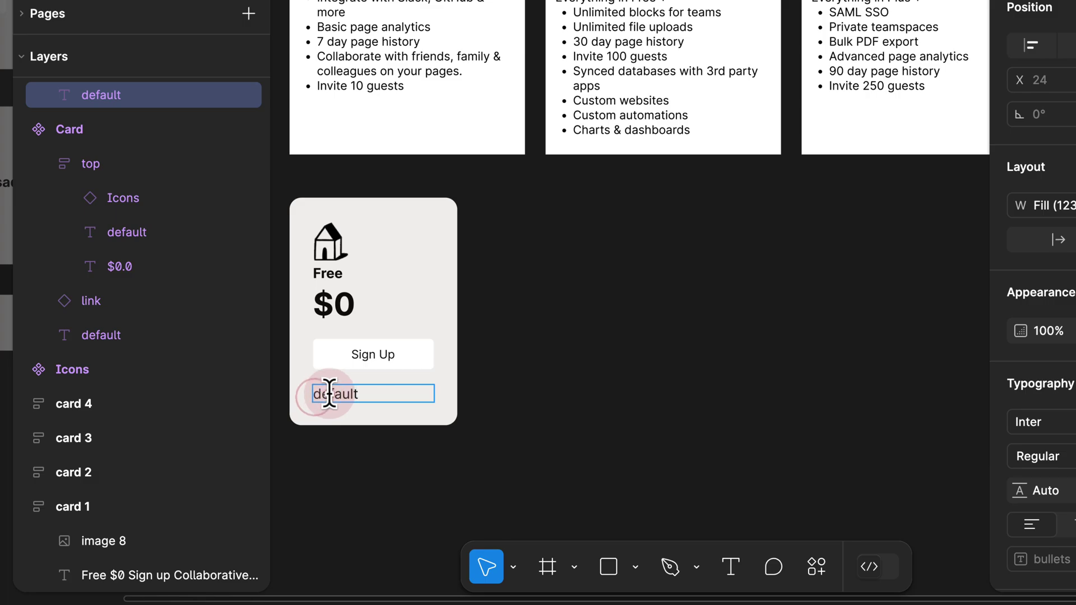
pyautogui.doubleClick(329, 394)
pyautogui.press('shift+super+v')
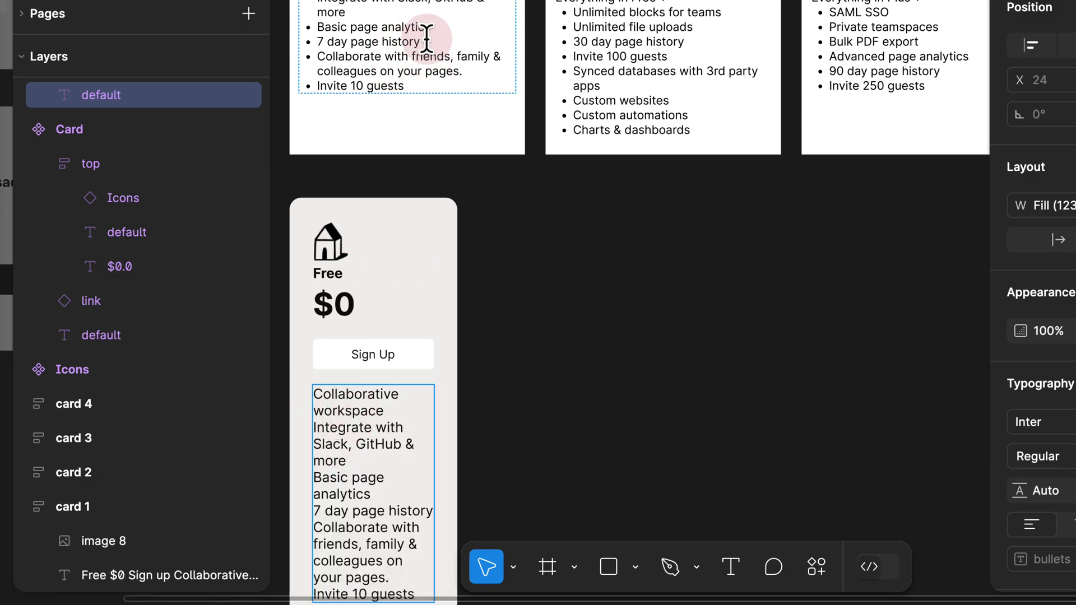
pyautogui.press('Escape')
pyautogui.scroll(-5, 497, 331)
pyautogui.hscroll(-3, 497, 331)
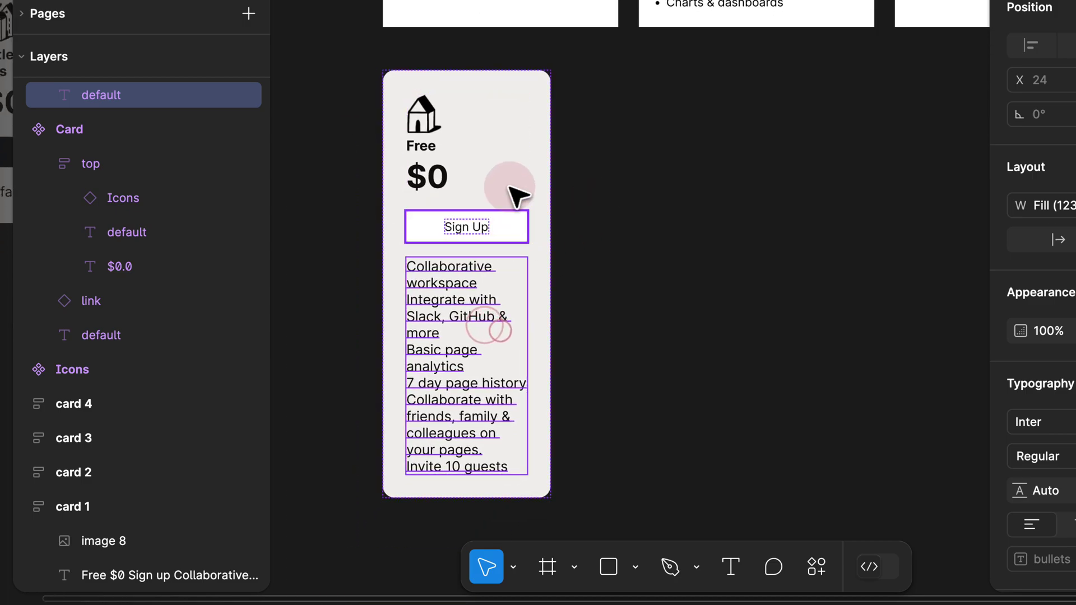
pyautogui.click(647, 232)
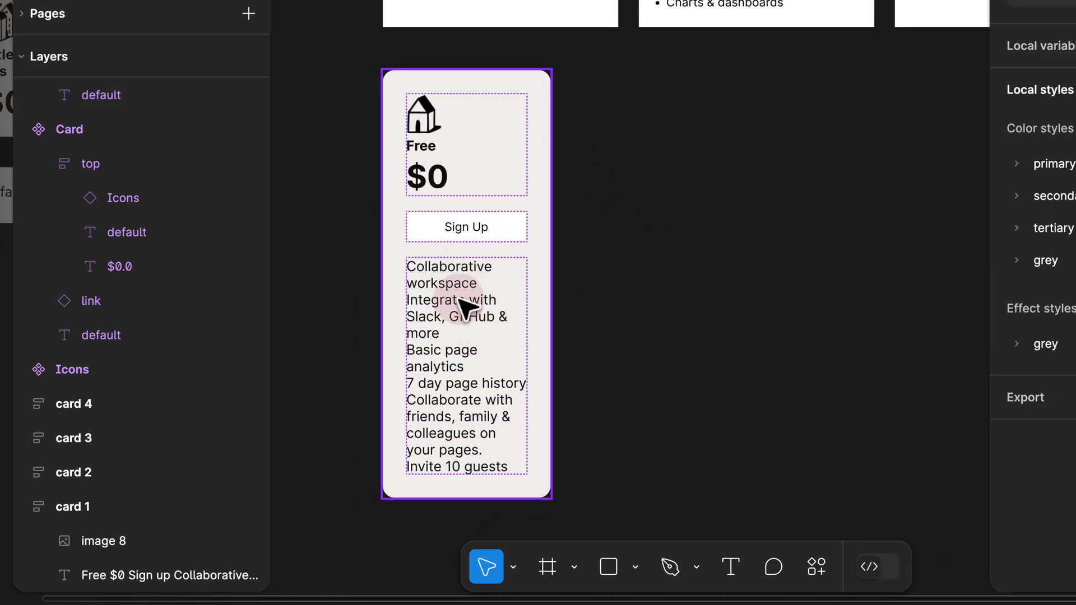
# Step: Format each feature line in the Free card's bullets text as a bulleted list item
pyautogui.scroll(3, 431, 283)
pyautogui.click(393, 259)
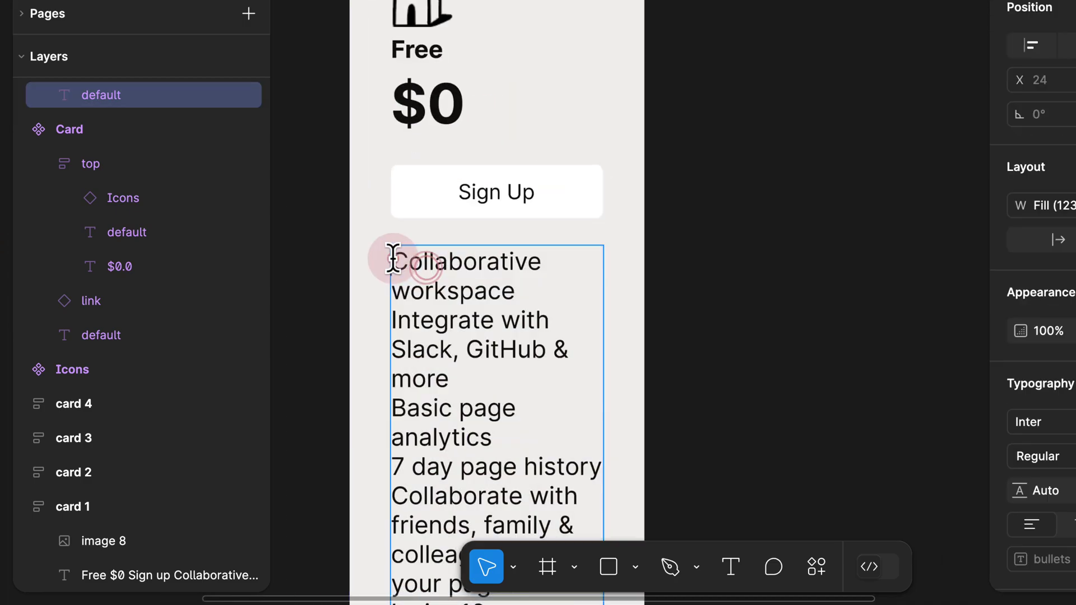
pyautogui.doubleClick(412, 269)
pyautogui.write('-')
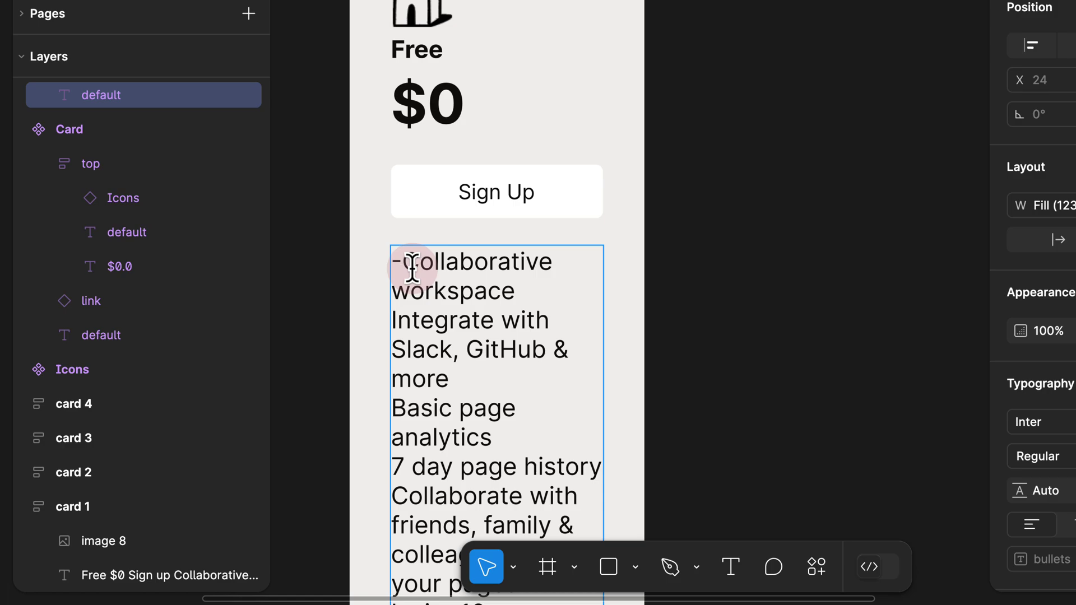
pyautogui.click(394, 321)
pyautogui.write('-')
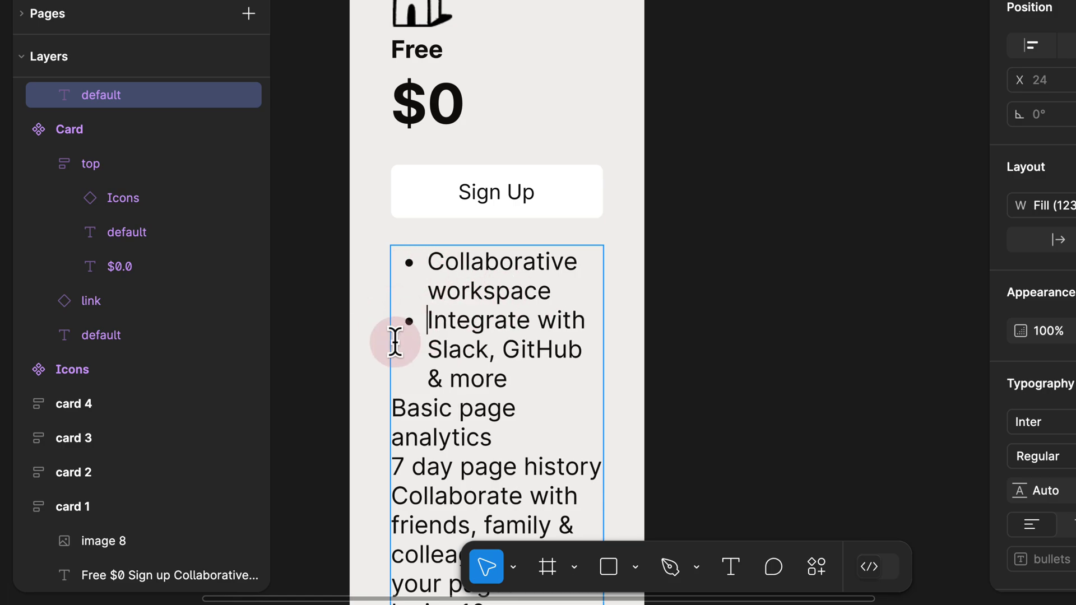
pyautogui.click(394, 408)
pyautogui.write('-')
pyautogui.scroll(-1, 395, 408)
pyautogui.scroll(-5, 396, 413)
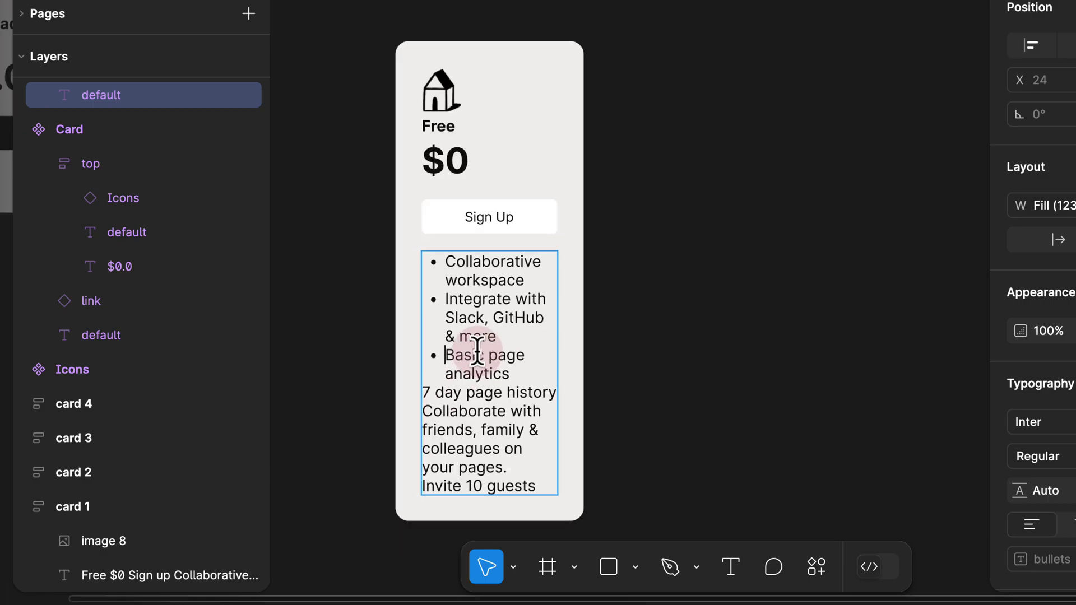
pyautogui.press('Escape')
pyautogui.click(694, 215)
# Step: Widen the Free card to 288 and place it below card 1, aligned with that frame's left edge
pyautogui.scroll(2, 617, 201)
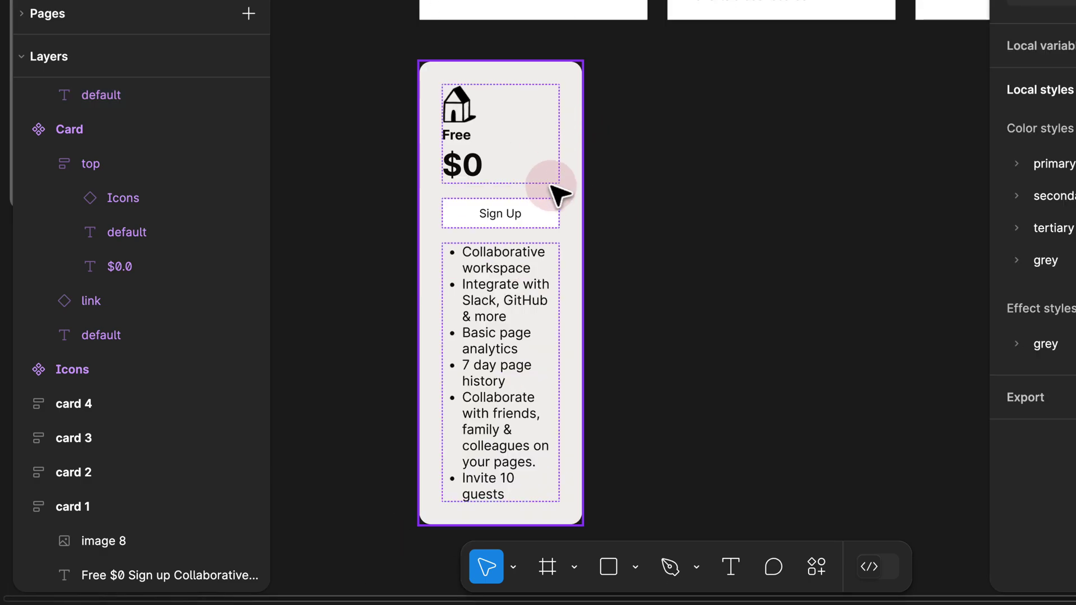
pyautogui.click(554, 146)
pyautogui.hotkey('alt', 'l')
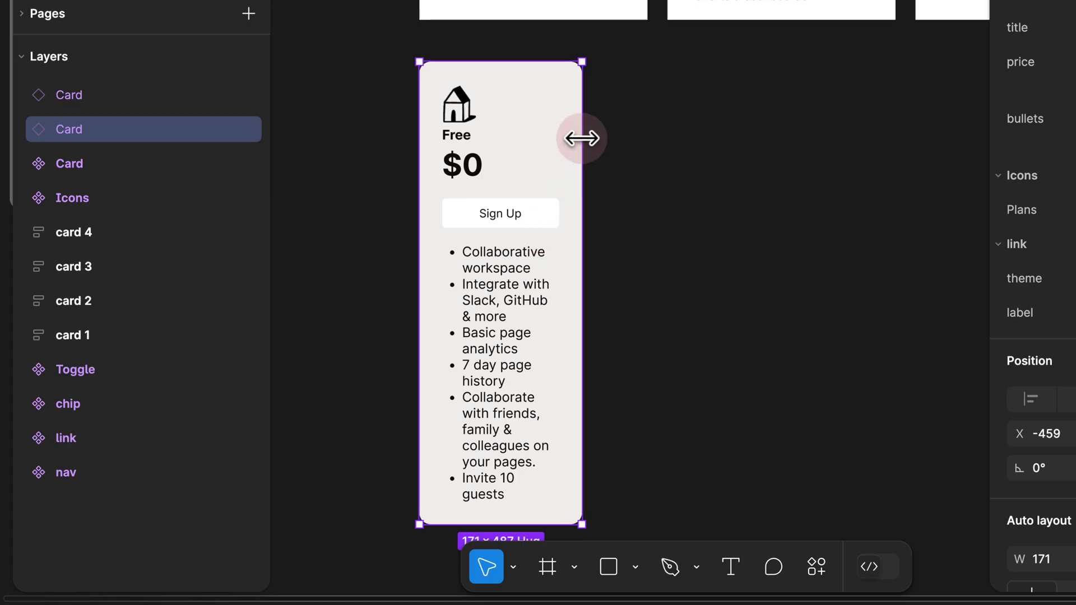
pyautogui.moveTo(582, 138)
pyautogui.mouseDown()
pyautogui.moveTo(694, 141)
pyautogui.moveTo(569, 133)
pyautogui.mouseUp()
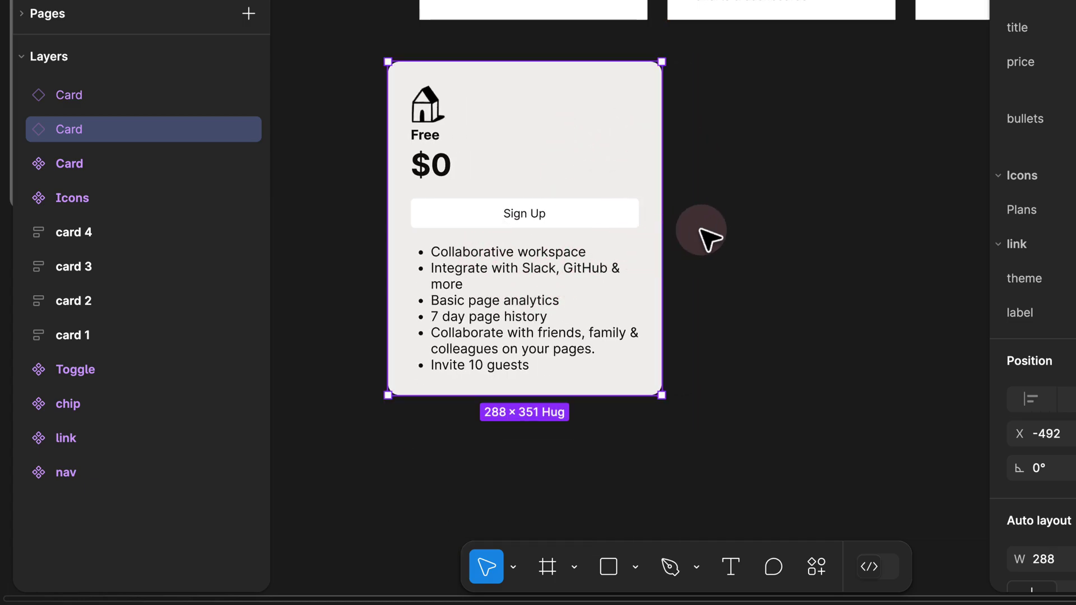
pyautogui.hotkey('ctrl', 'z')
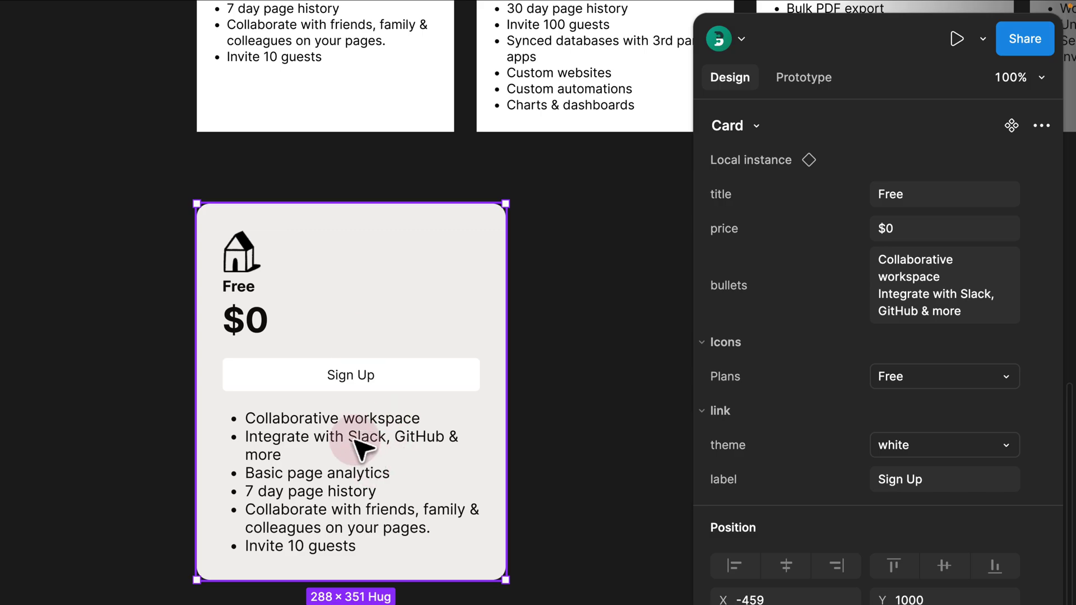
# Step: Set the line height of the bullets text in the main Card component to 22
pyautogui.click(767, 162)
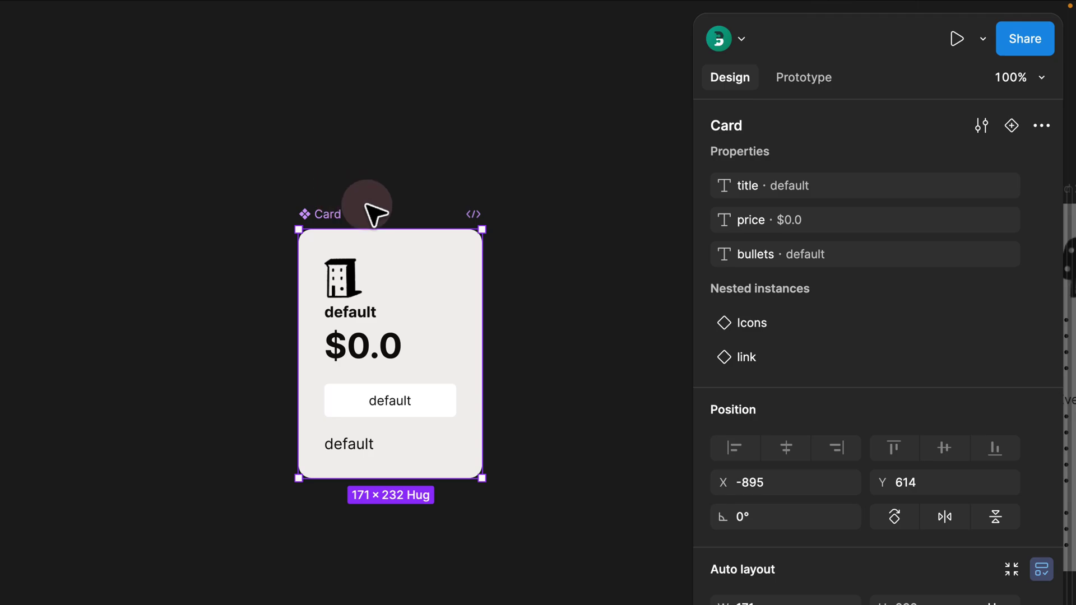
pyautogui.doubleClick(348, 443)
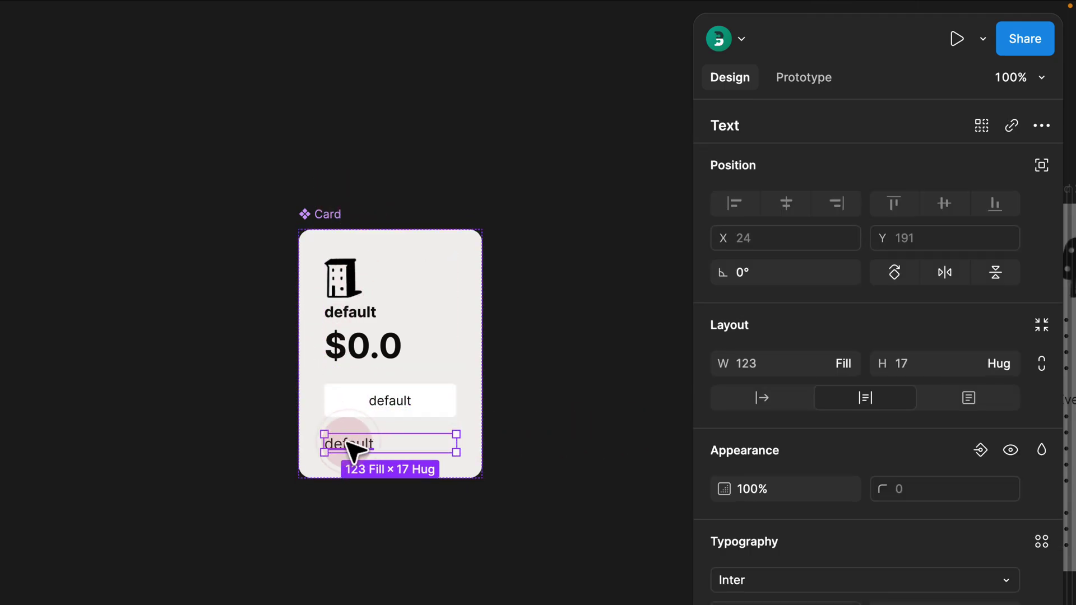
pyautogui.scroll(-3, 810, 552)
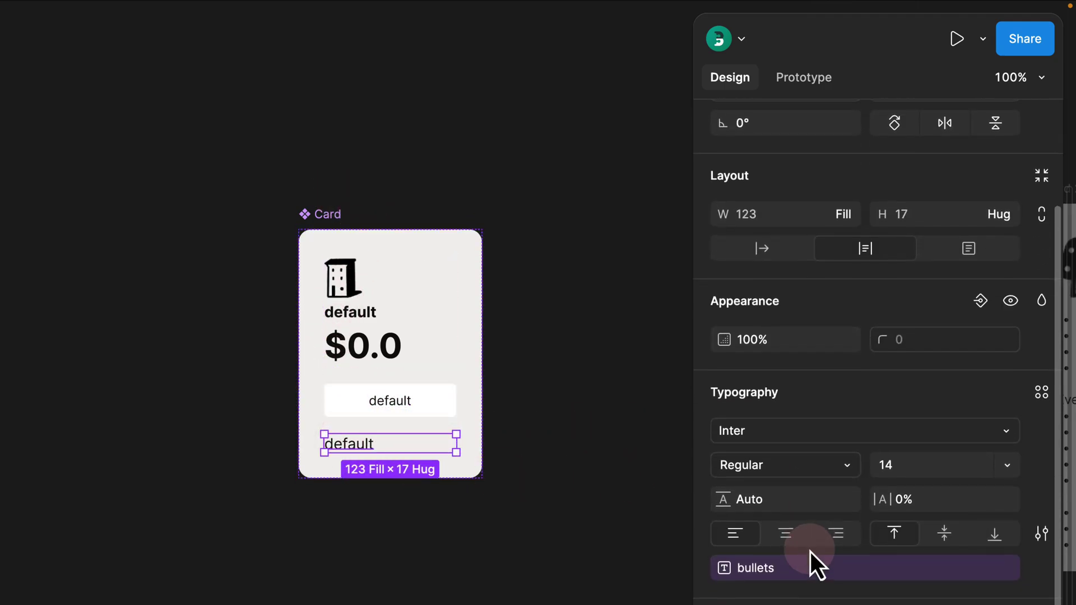
pyautogui.click(786, 500)
pyautogui.write('22')
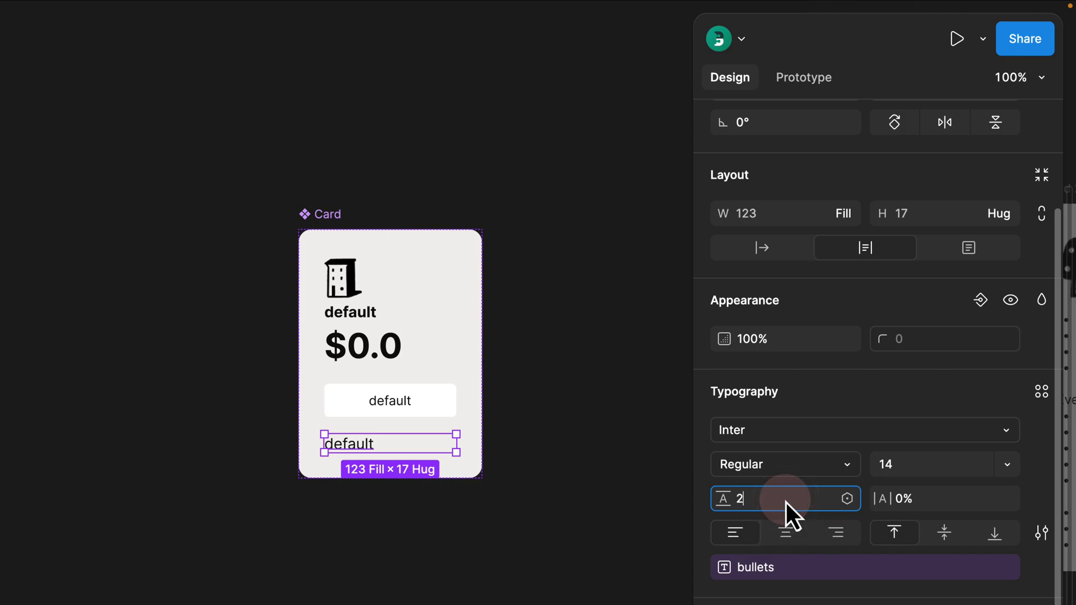
pyautogui.press('Return')
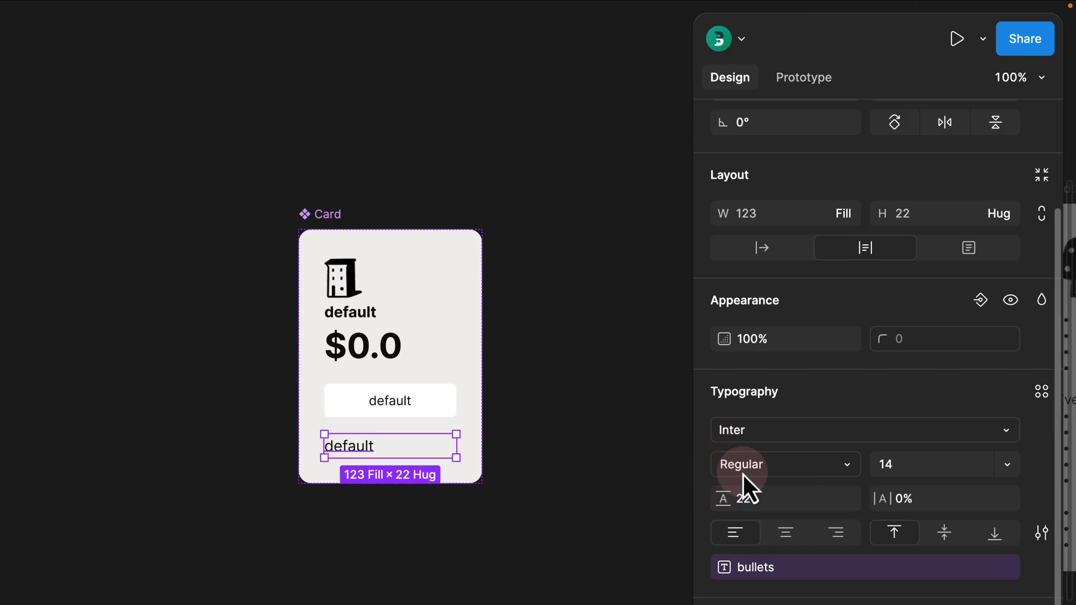
# Step: Examine the bullet line spacing in the Free card instance below the card 1 frame
pyautogui.click(477, 500)
pyautogui.moveTo(559, 556); pyautogui.dragTo(271, 336)
pyautogui.click(274, 340)
pyautogui.click(533, 387)
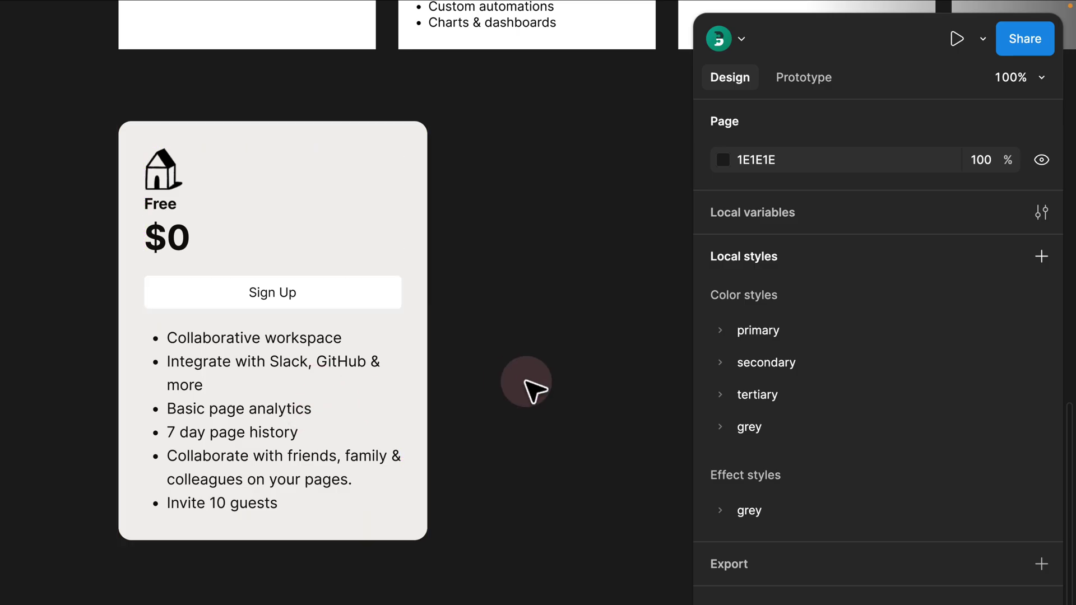
pyautogui.click(278, 464)
pyautogui.click(231, 567)
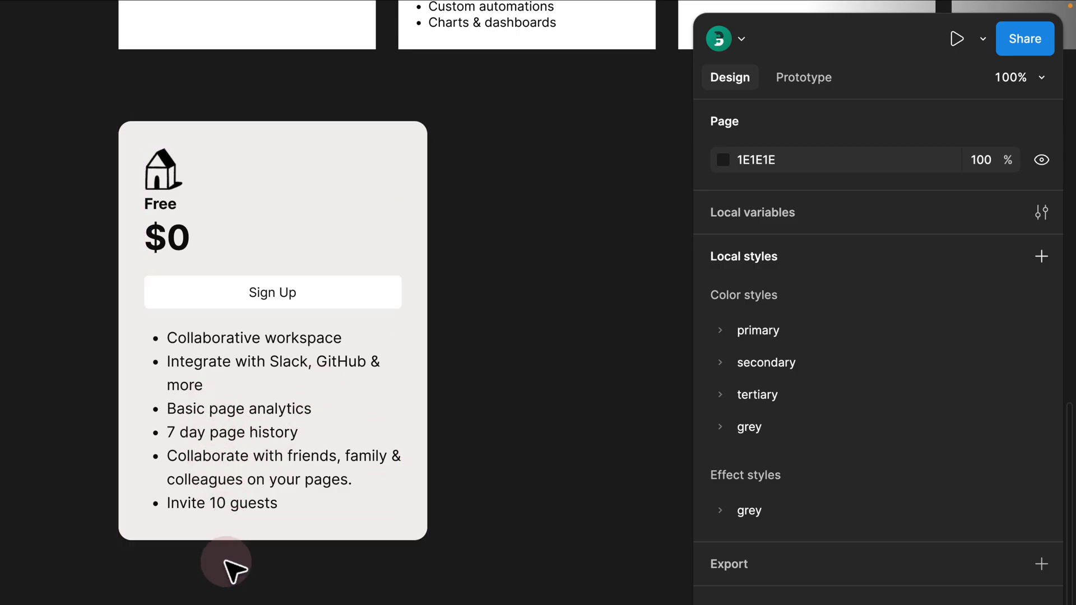
pyautogui.click(353, 269)
pyautogui.click(496, 214)
# Step: Duplicate the Free card and place the copy beside it at X -102, Y 1000, keeping both aligned in a row
pyautogui.scroll(-5, 496, 215)
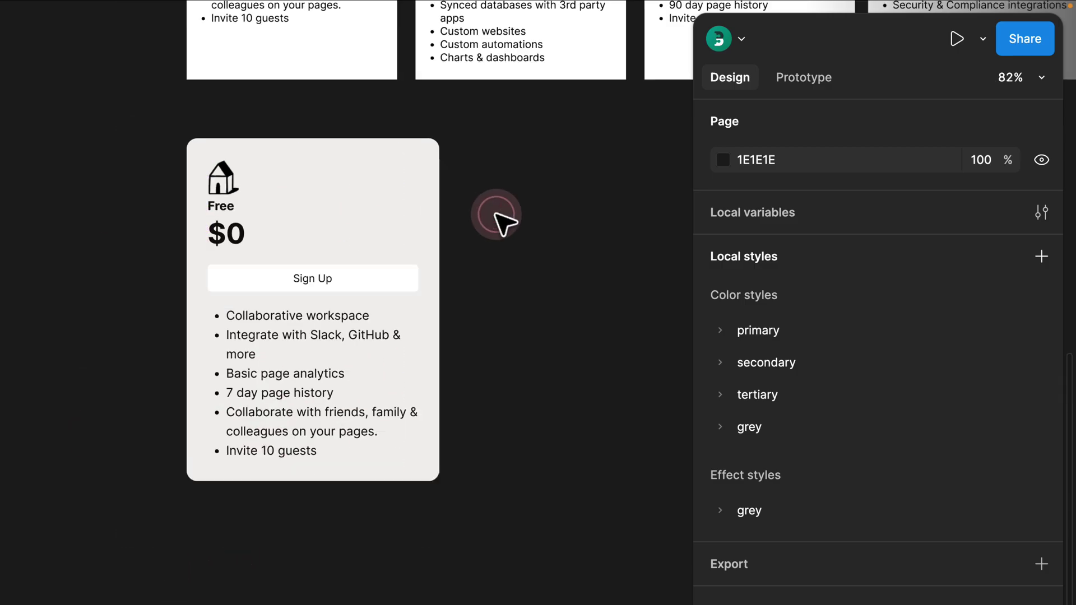
pyautogui.moveTo(538, 193); pyautogui.dragTo(321, 289)
pyautogui.click(177, 301)
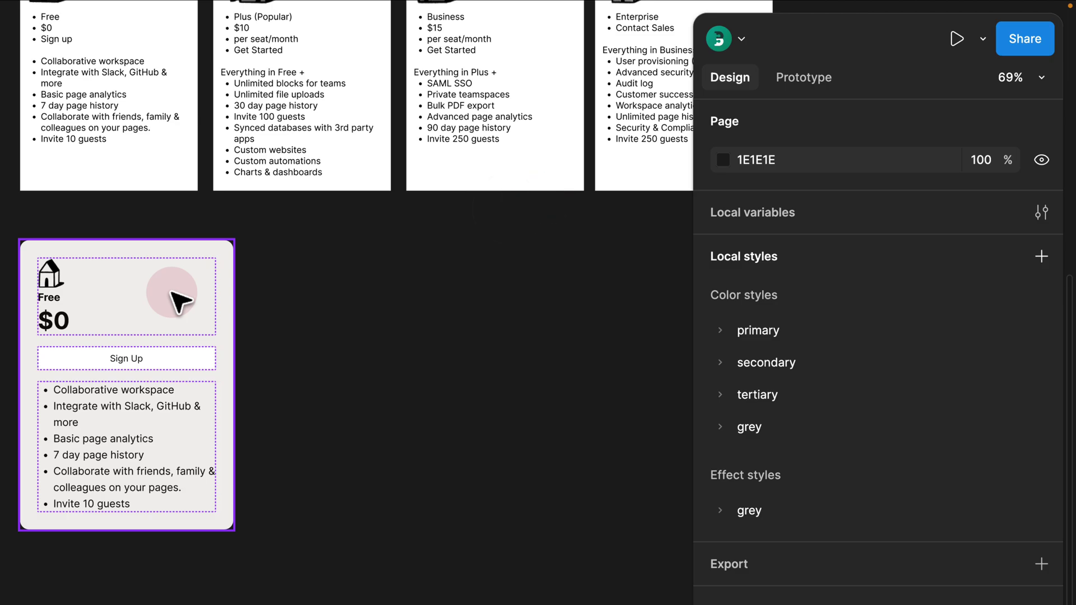
pyautogui.moveTo(177, 301); pyautogui.dragTo(426, 288)
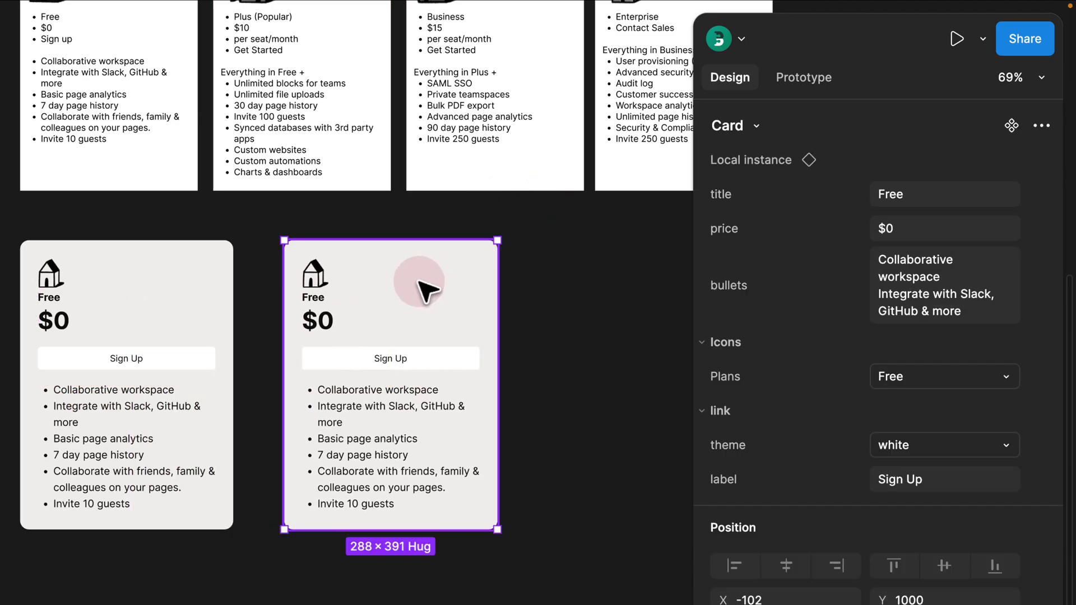
# Step: Widen the properties sidebar and set the duplicated card's title to "Plus"
pyautogui.click(875, 277)
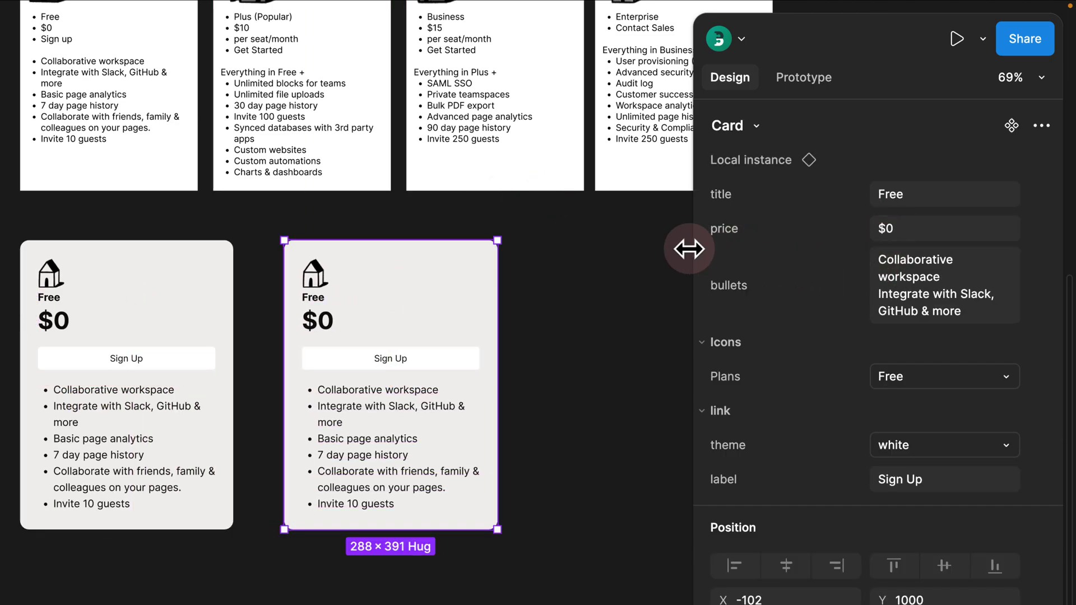
pyautogui.moveTo(690, 248); pyautogui.dragTo(540, 254)
pyautogui.click(825, 192)
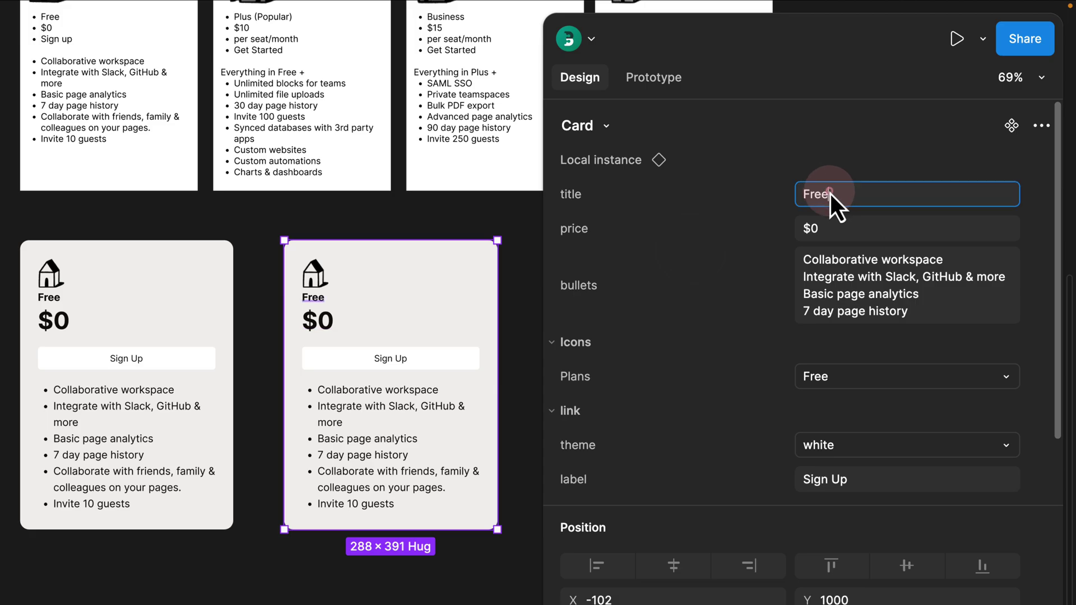
pyautogui.write('Plus')
pyautogui.press('Return')
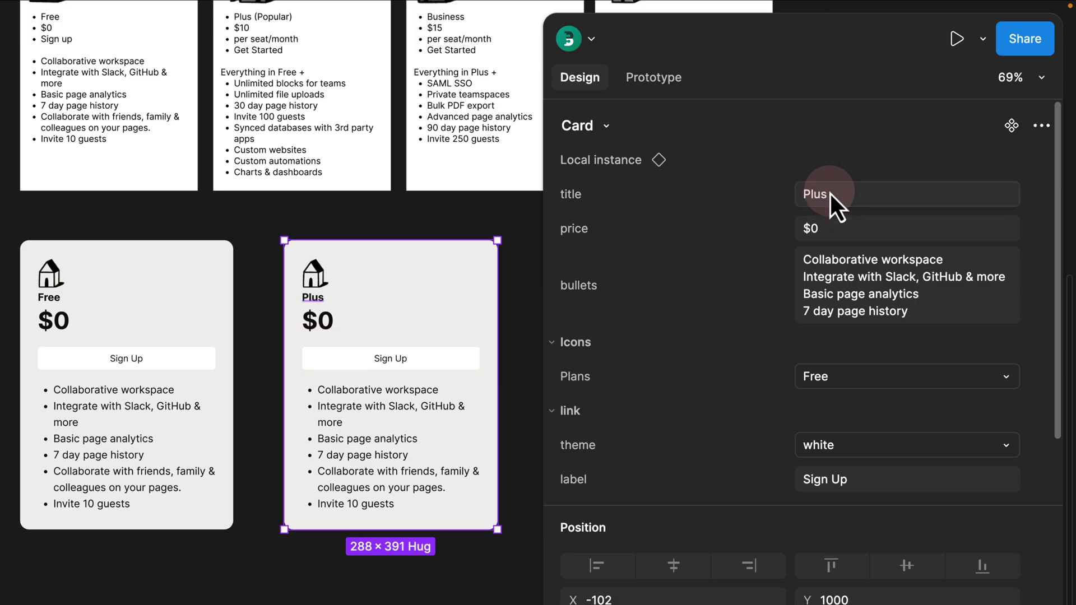
# Step: Set the price of the Plus card to "$10"
pyautogui.click(853, 227)
pyautogui.press('BackSpace')
pyautogui.write('10')
pyautogui.press('Return')
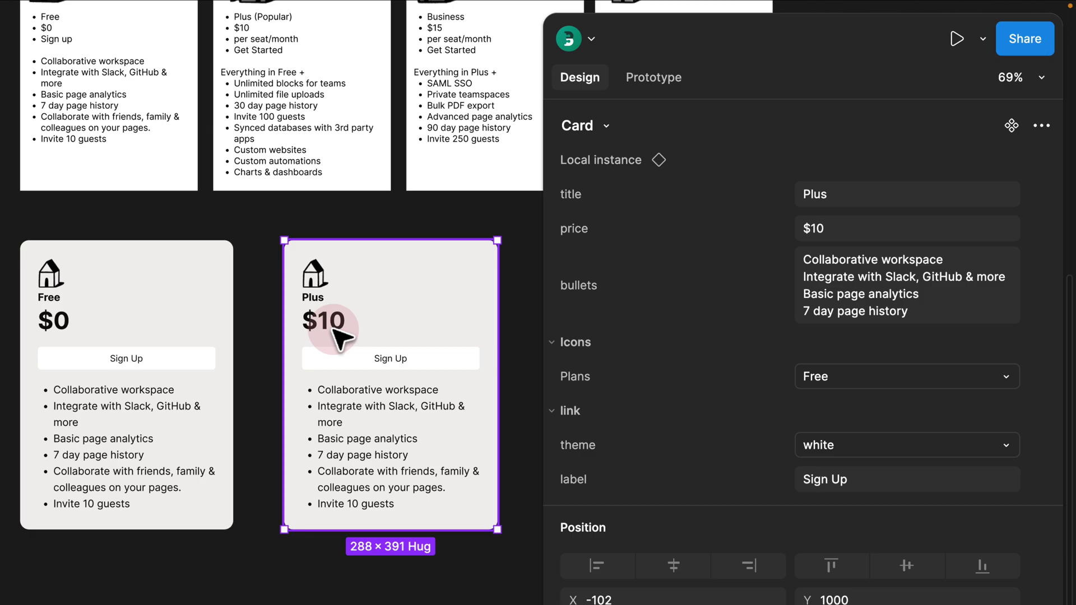
# Step: Set the Plus card's link theme to black and its label to "Get Started"
pyautogui.click(813, 448)
pyautogui.click(849, 394)
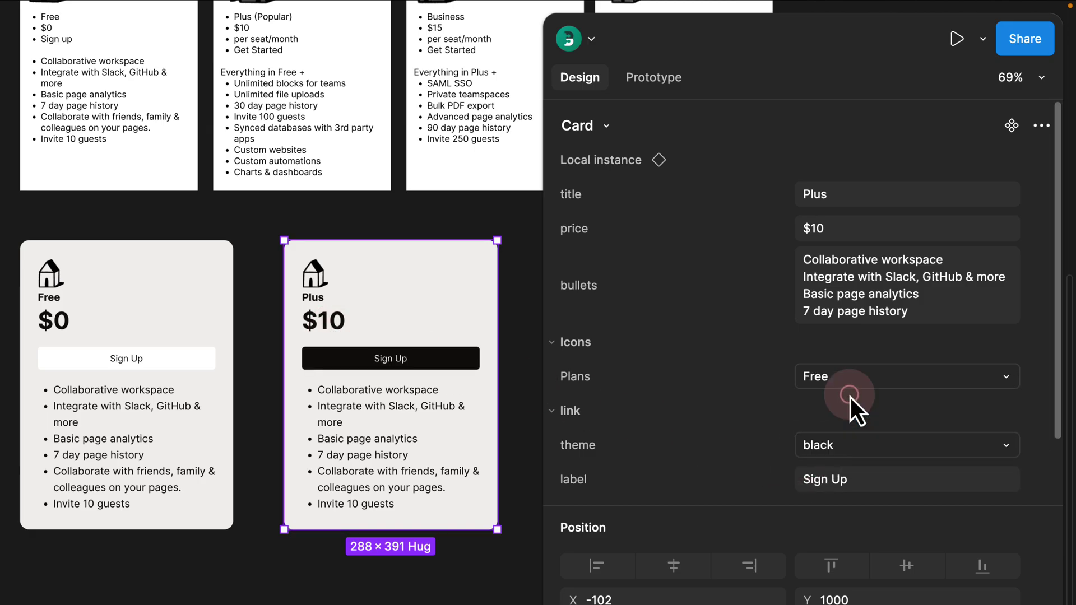
pyautogui.click(832, 479)
pyautogui.write('Get Started')
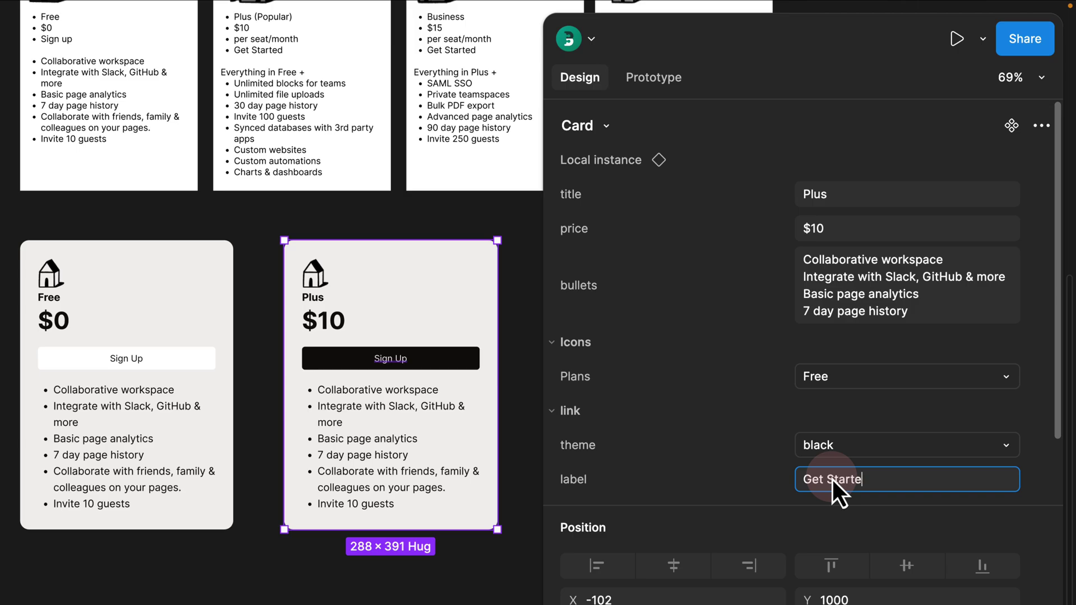
pyautogui.press('Return')
# Step: Switch the Plus card's icon to the Plus variant and move the card closer to the Free card
pyautogui.click(830, 381)
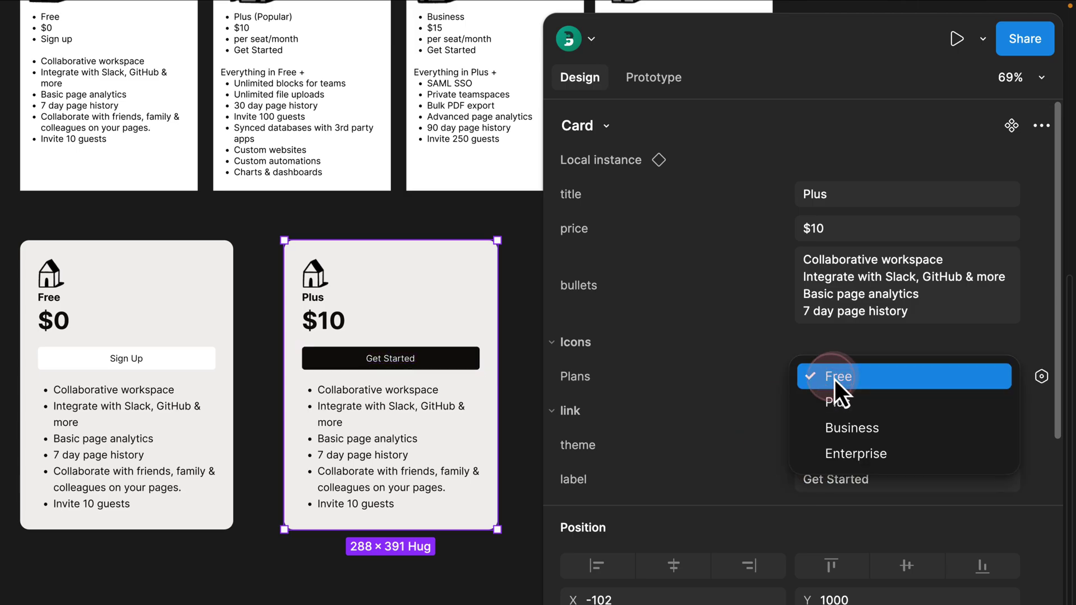
pyautogui.click(838, 403)
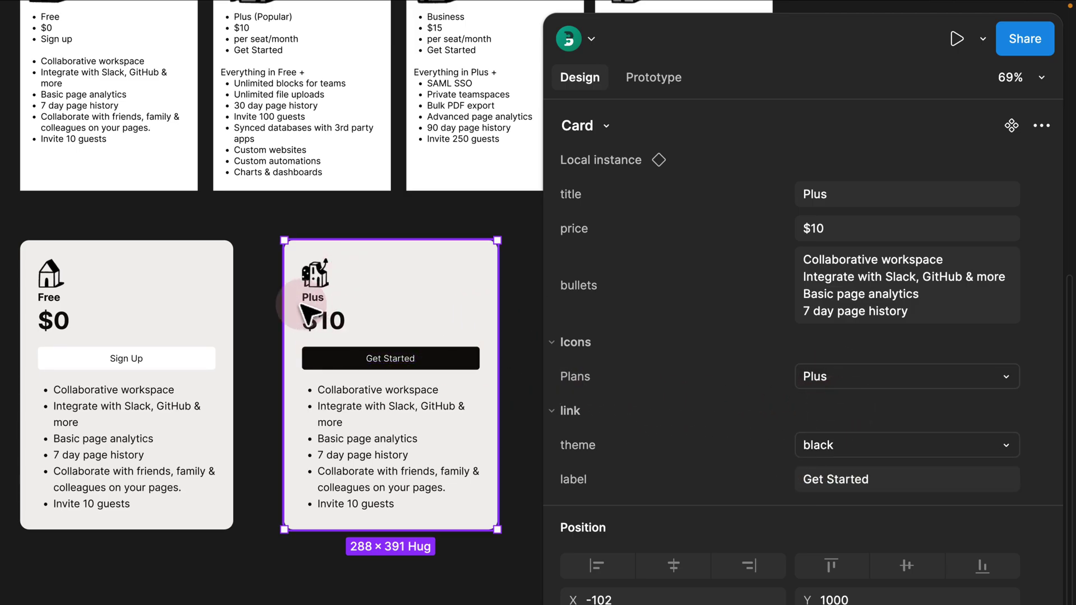
pyautogui.click(271, 289)
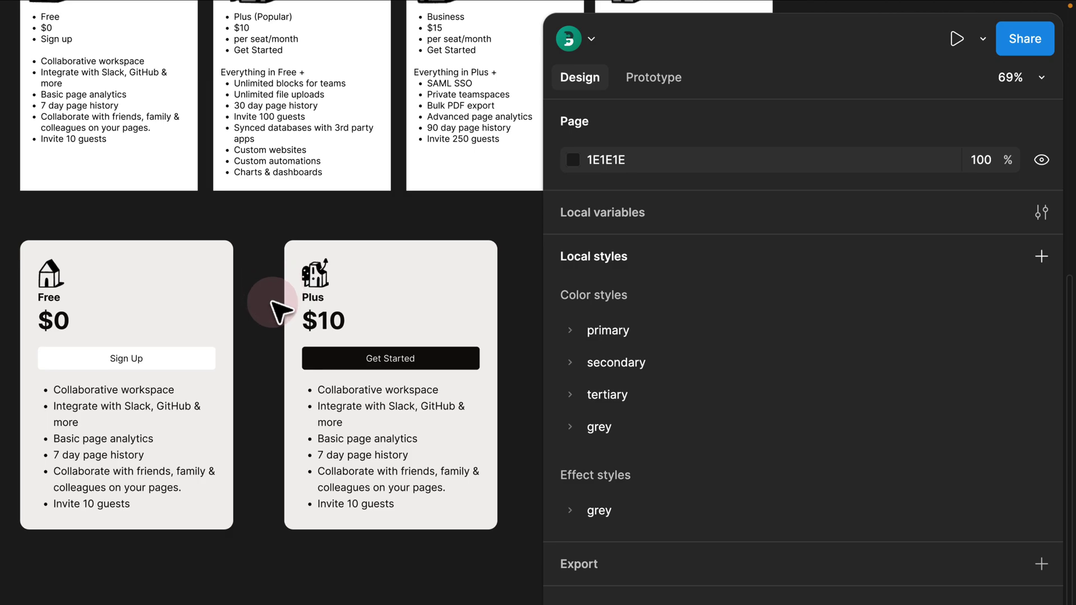
pyautogui.moveTo(319, 301); pyautogui.dragTo(300, 273)
# Step: Copy card 2's feature list, from "Everything in Free +" to "Charts & dashboards"
pyautogui.doubleClick(281, 112)
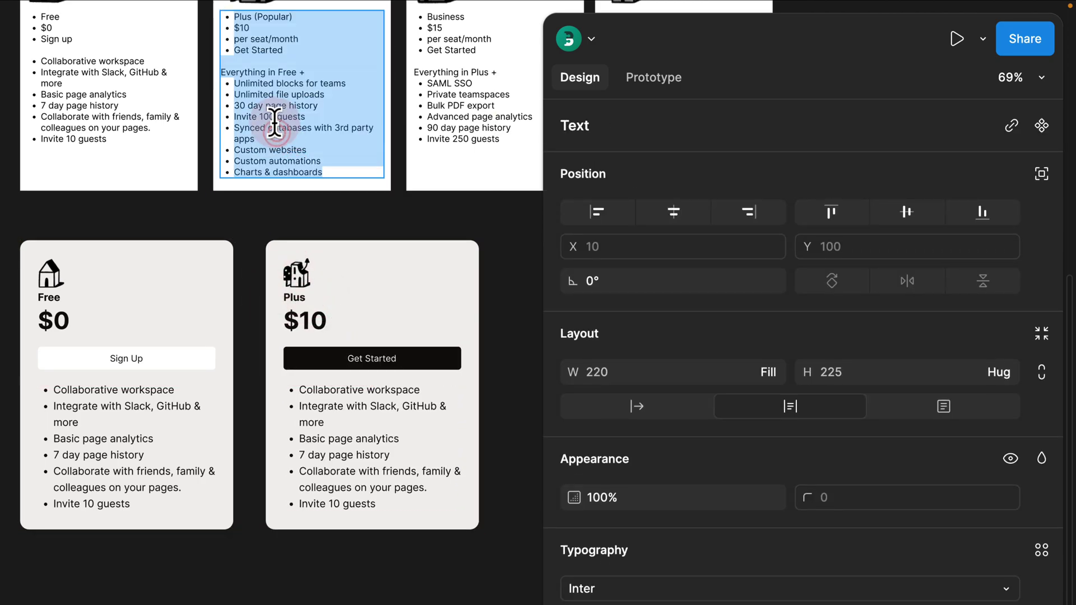
pyautogui.moveTo(328, 172); pyautogui.dragTo(257, 72)
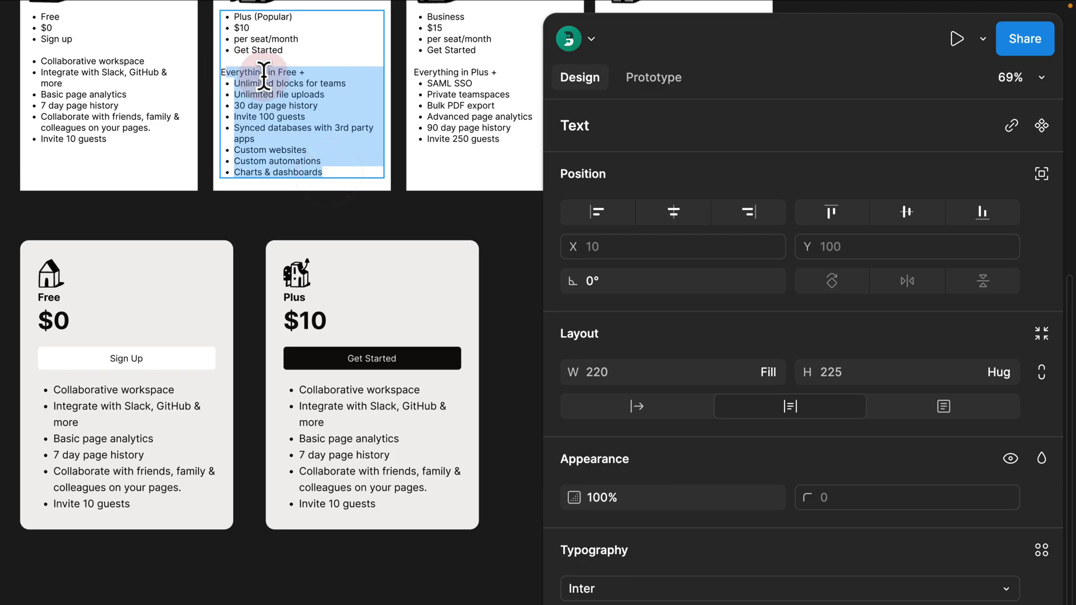
pyautogui.scroll(5, 257, 73)
pyautogui.click(250, 68)
pyautogui.moveTo(389, 278); pyautogui.dragTo(181, 73)
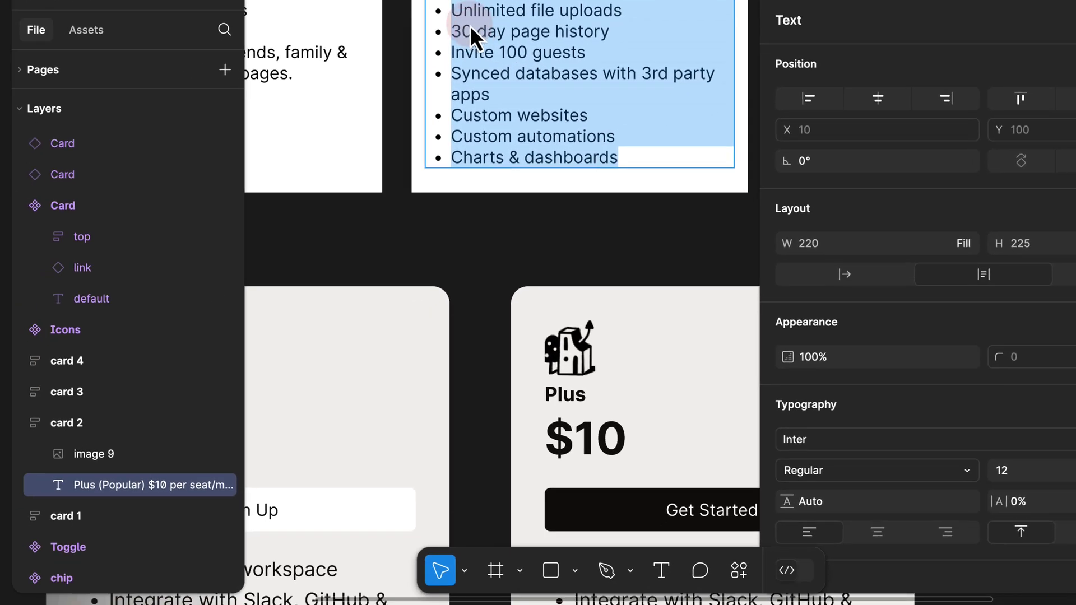
pyautogui.press('super+c')
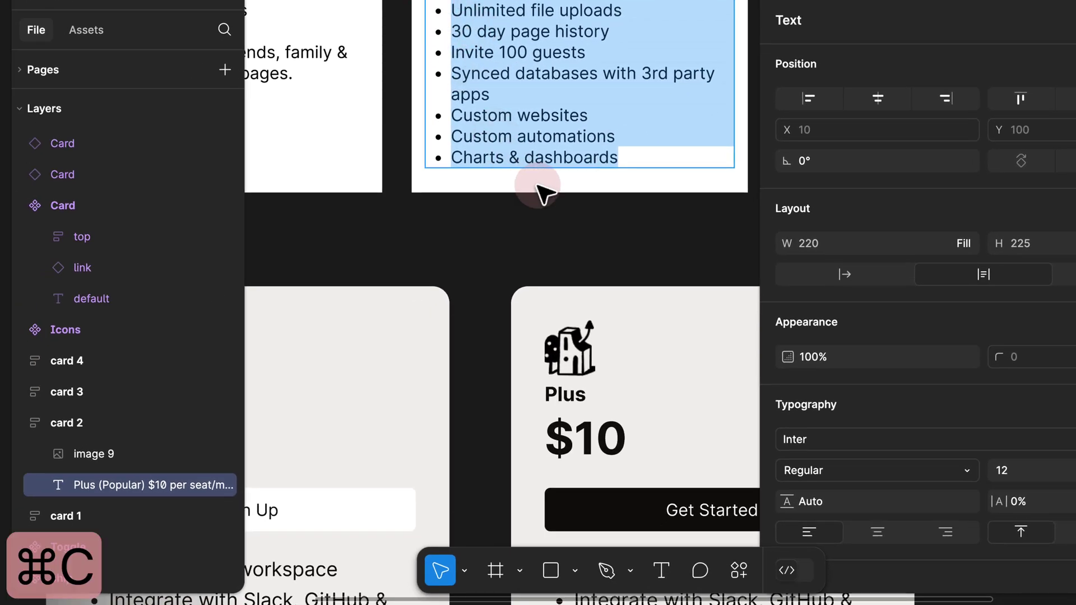
# Step: Replace all of the Plus card's bullets text with the copied feature list, pasted with matching style
pyautogui.click(565, 227)
pyautogui.scroll(-6, 538, 213)
pyautogui.hscroll(3, 538, 213)
pyautogui.scroll(-3, 523, 207)
pyautogui.hscroll(2, 524, 208)
pyautogui.click(456, 149)
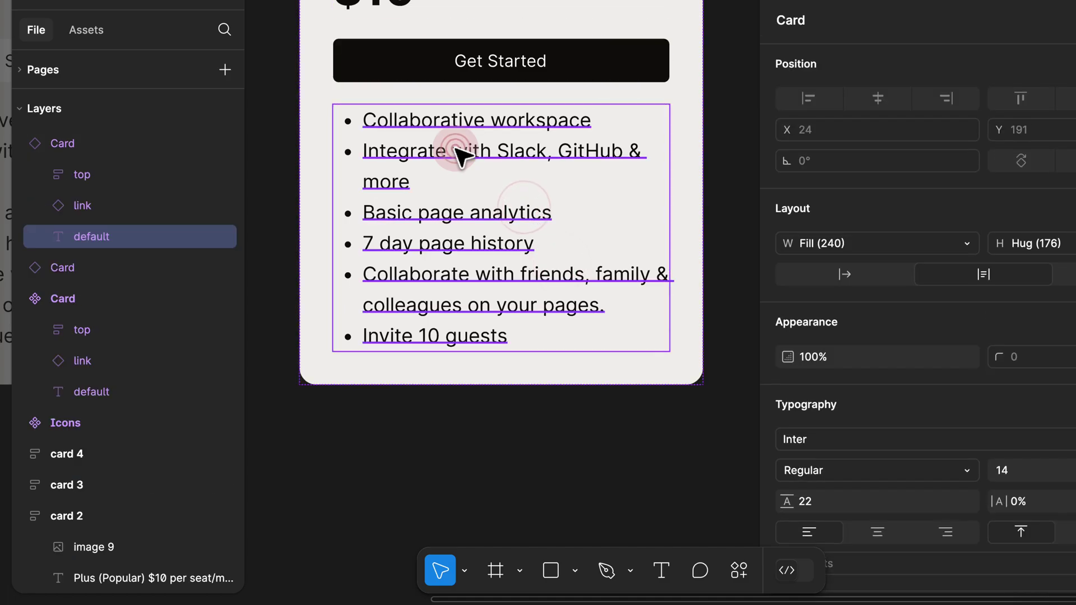
pyautogui.doubleClick(456, 149)
pyautogui.click(455, 148)
pyautogui.press('super+a')
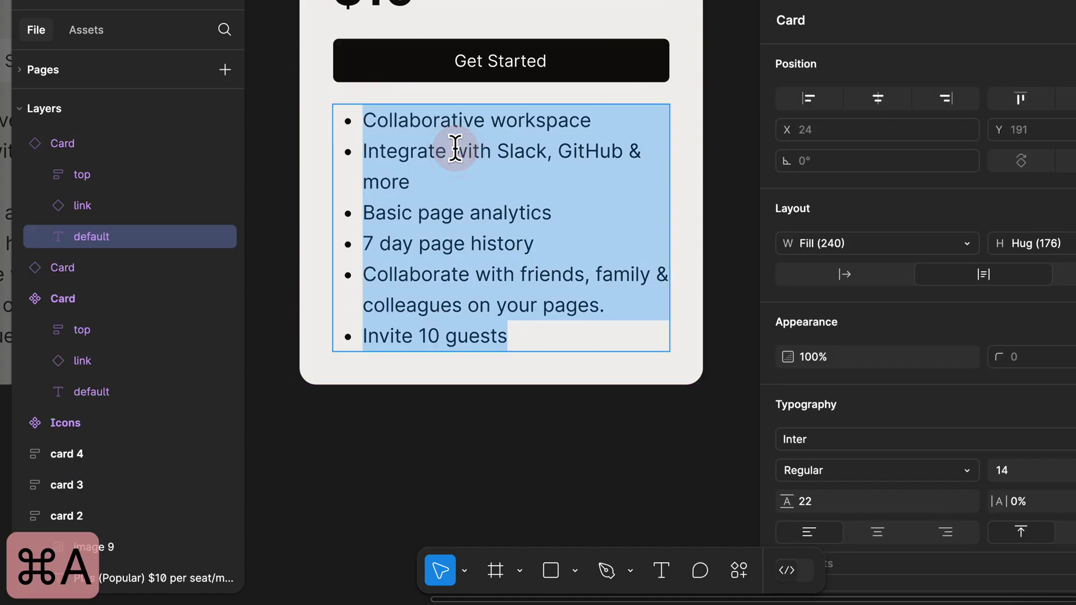
pyautogui.press('super+shift+v')
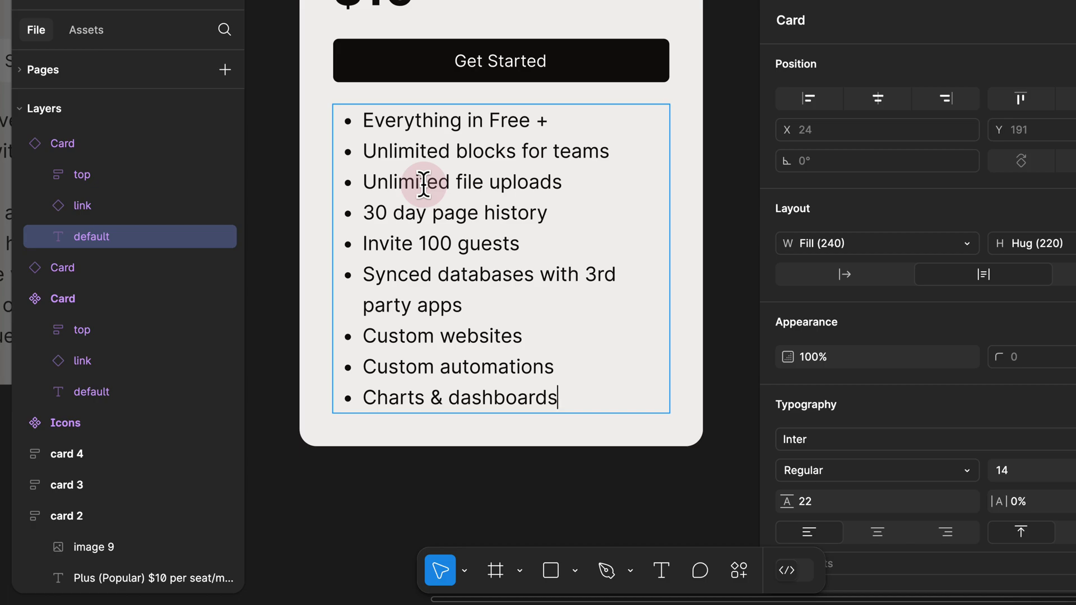
pyautogui.scroll(-5, 428, 178)
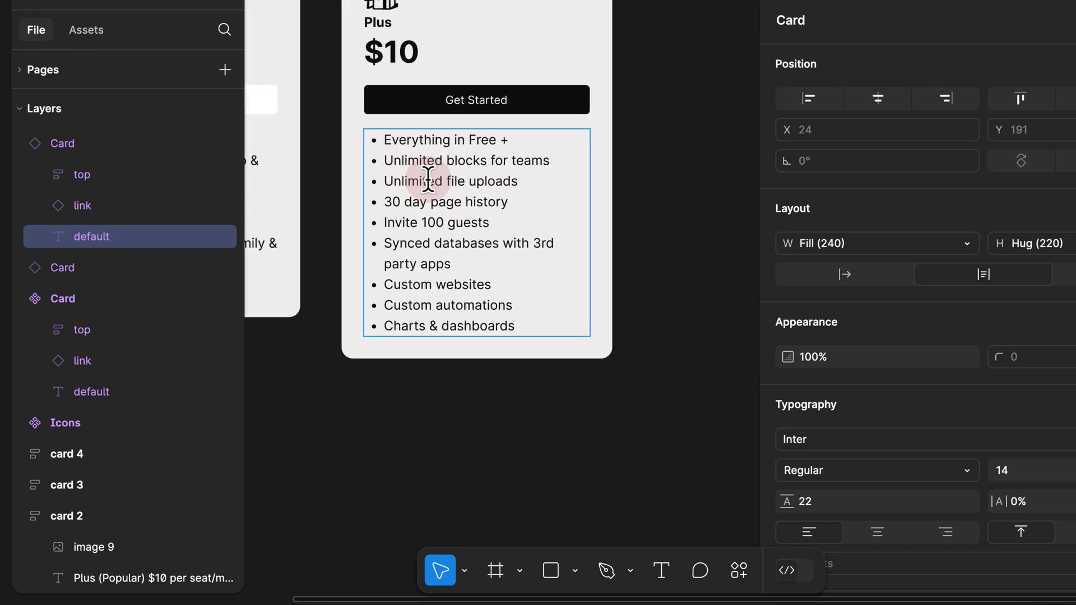
pyautogui.click(400, 288)
pyautogui.click(520, 25)
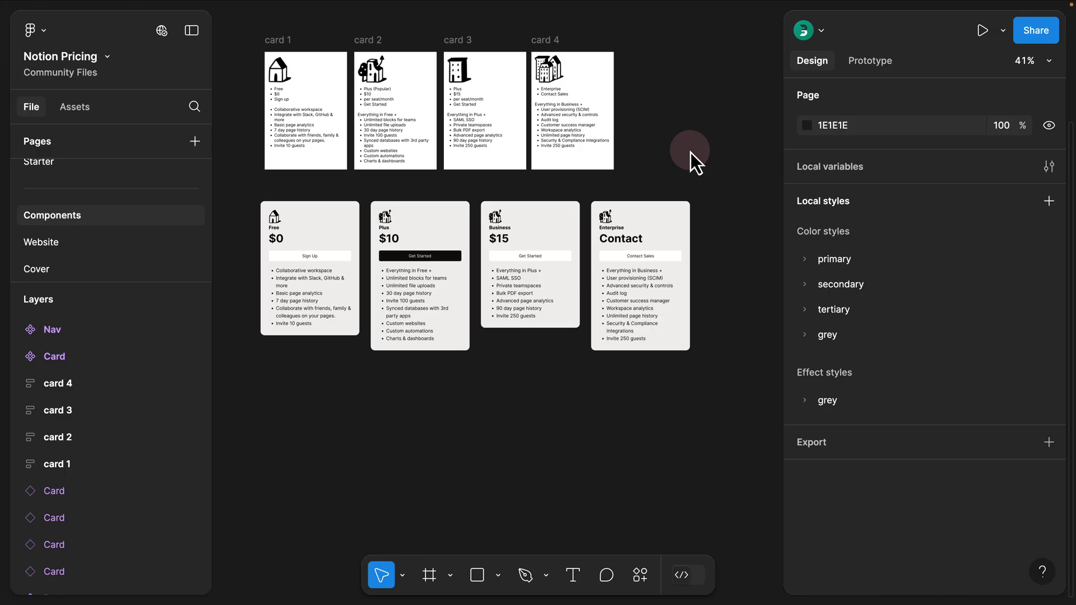
# Step: Delete the four original content frames, card 1 through card 4, above the finished card instances
pyautogui.click(387, 184)
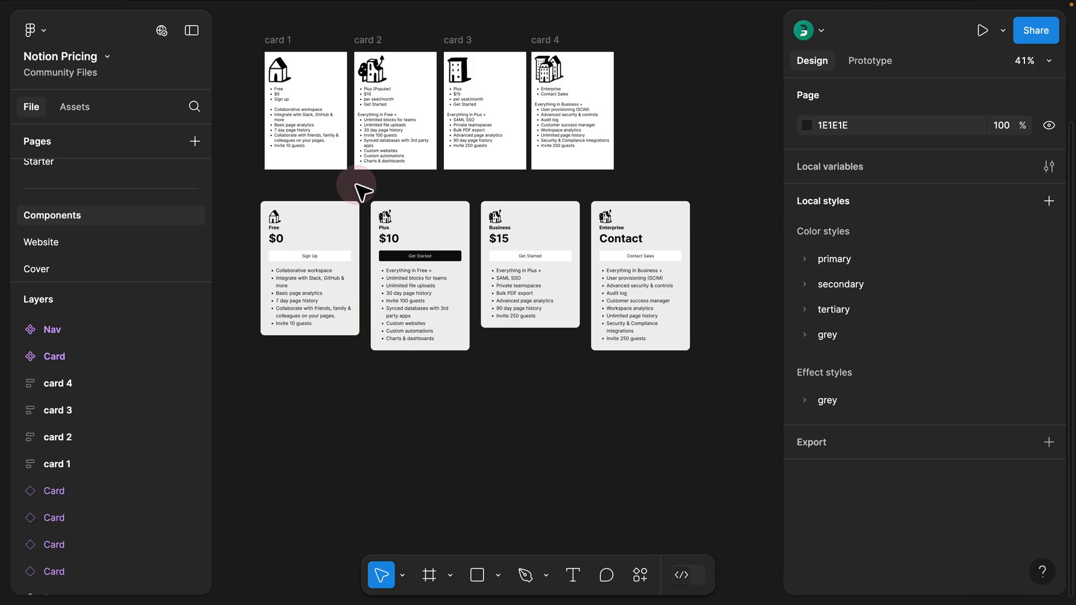
pyautogui.scroll(5, 334, 233)
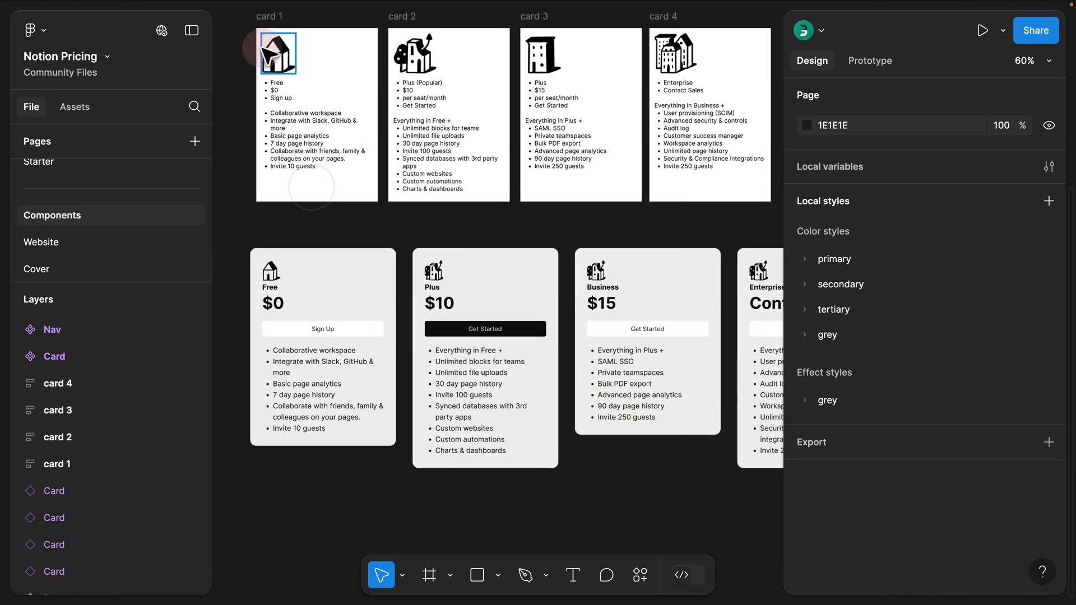
pyautogui.click(247, 38)
pyautogui.moveTo(230, 17); pyautogui.dragTo(792, 257)
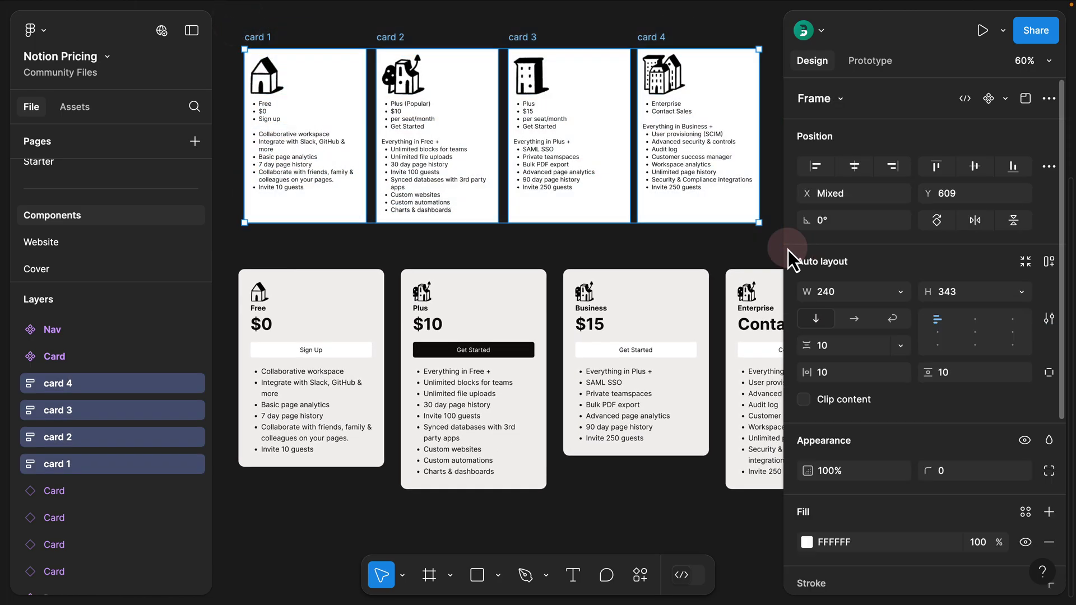
pyautogui.press('Delete')
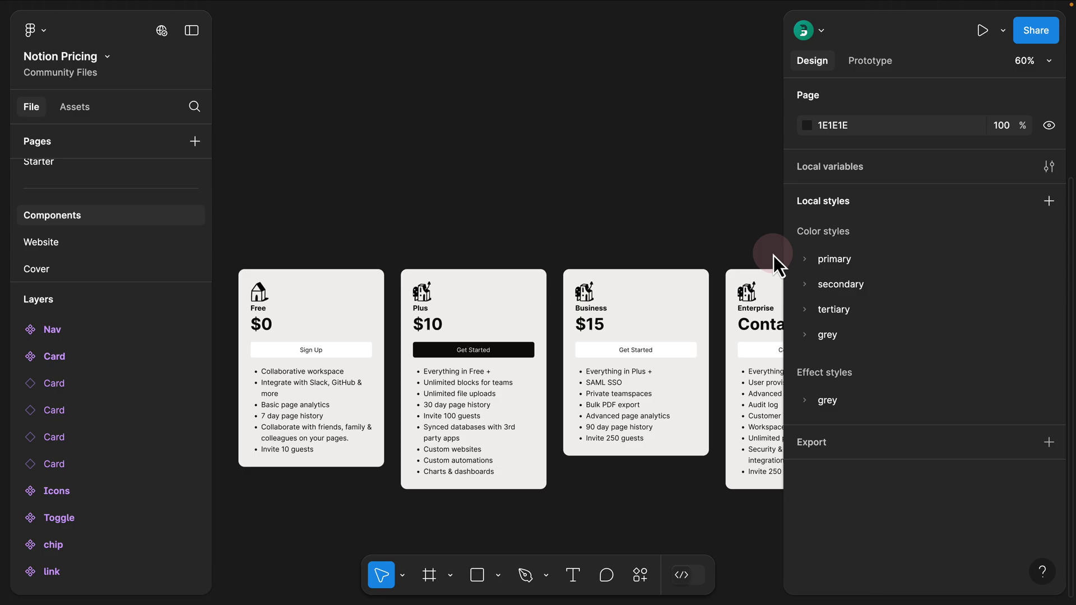
# Step: Cut the four finished Card instances (Free, Plus, Business and Enterprise) from the Components page
pyautogui.hscroll(2, 637, 262)
pyautogui.scroll(-2, 581, 221)
pyautogui.moveTo(696, 200); pyautogui.dragTo(327, 429)
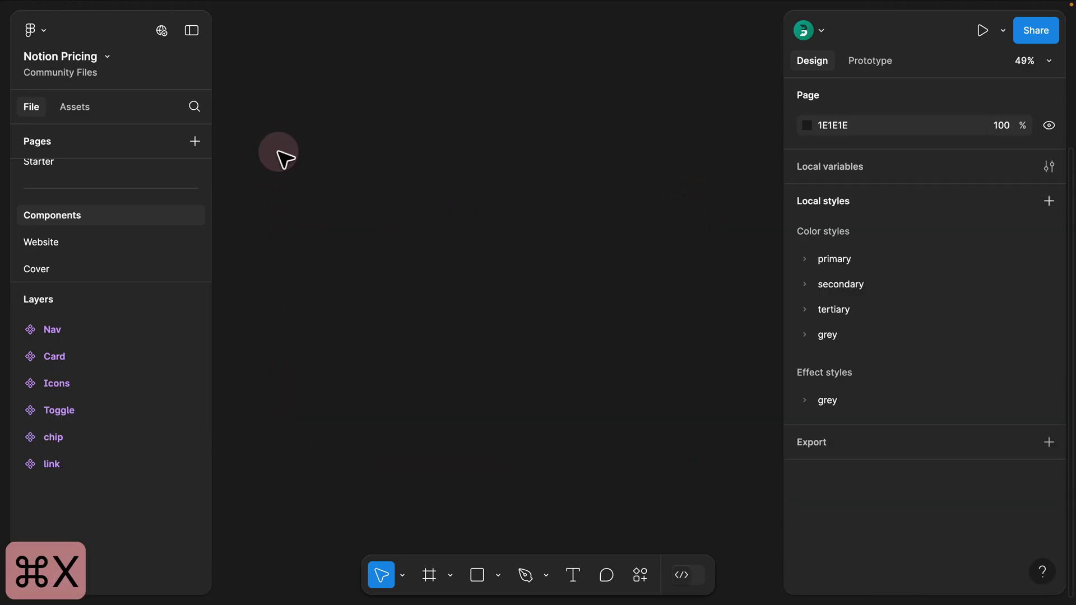
pyautogui.scroll(10, 386, 224)
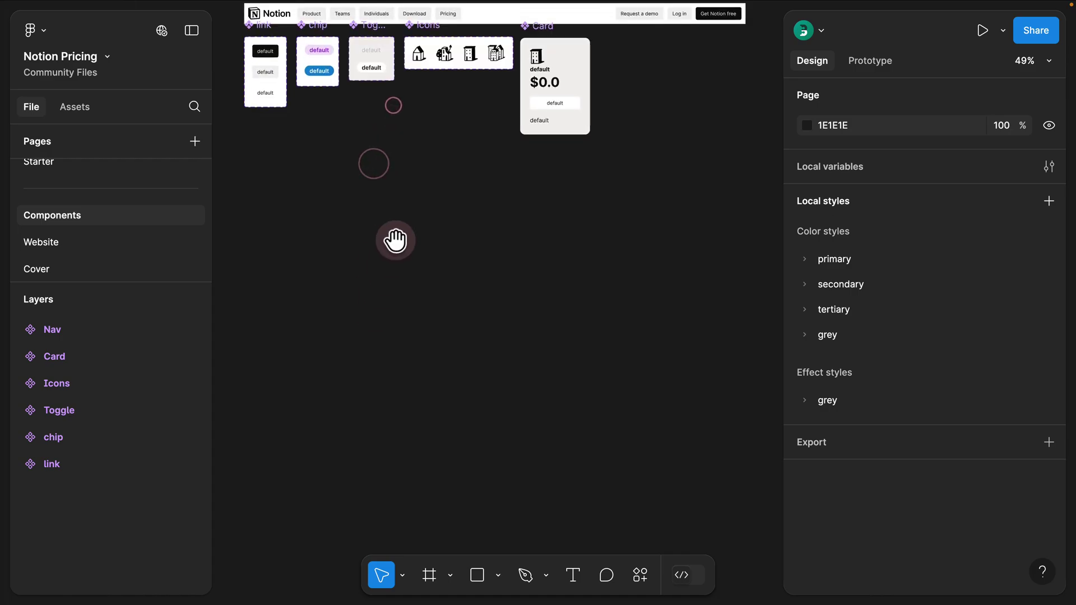
pyautogui.hscroll(-3, 347, 291)
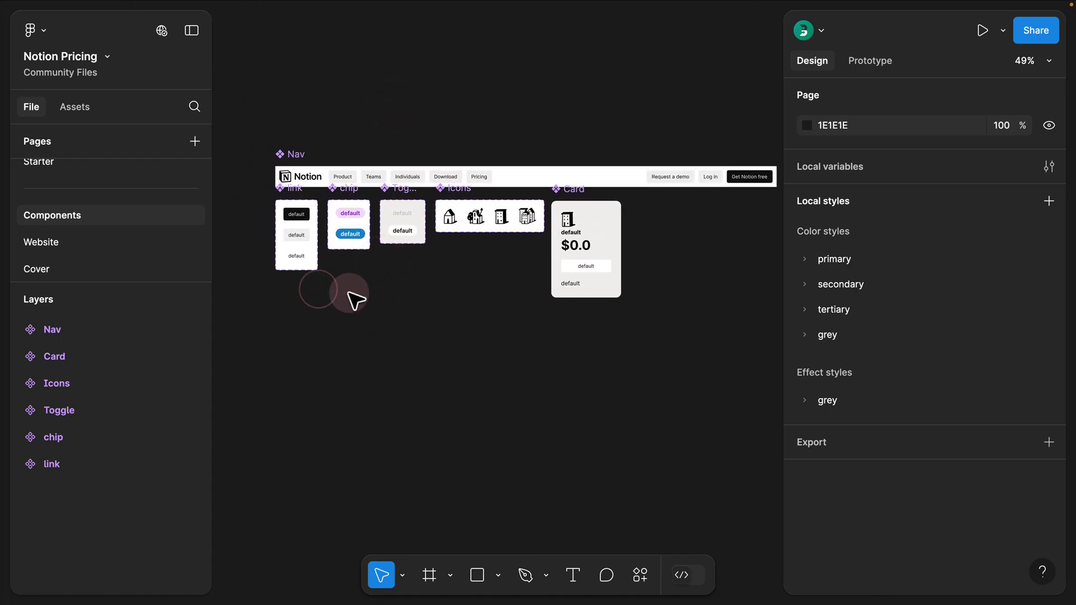
pyautogui.scroll(5, 277, 196)
pyautogui.click(649, 201)
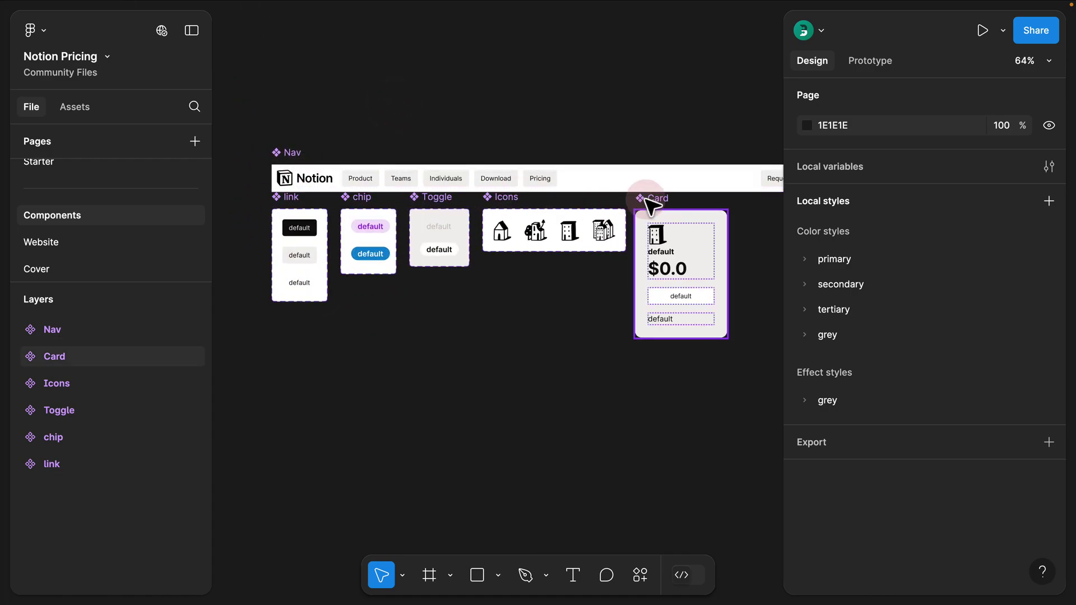
pyautogui.click(509, 199)
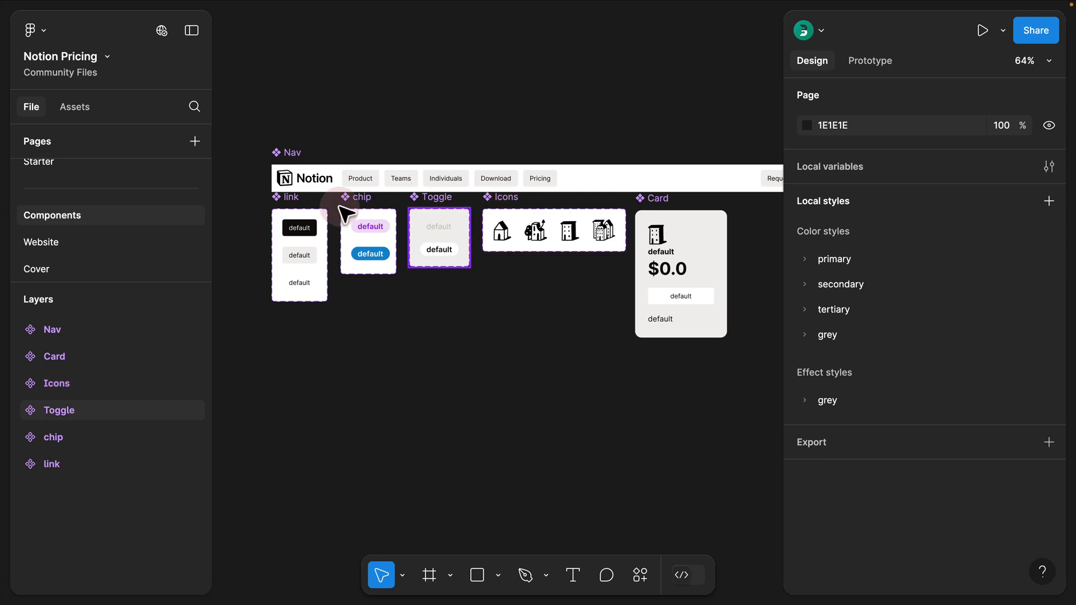
# Step: Switch to the Website page and paste the four cut Card instances below the body frame
pyautogui.click(79, 246)
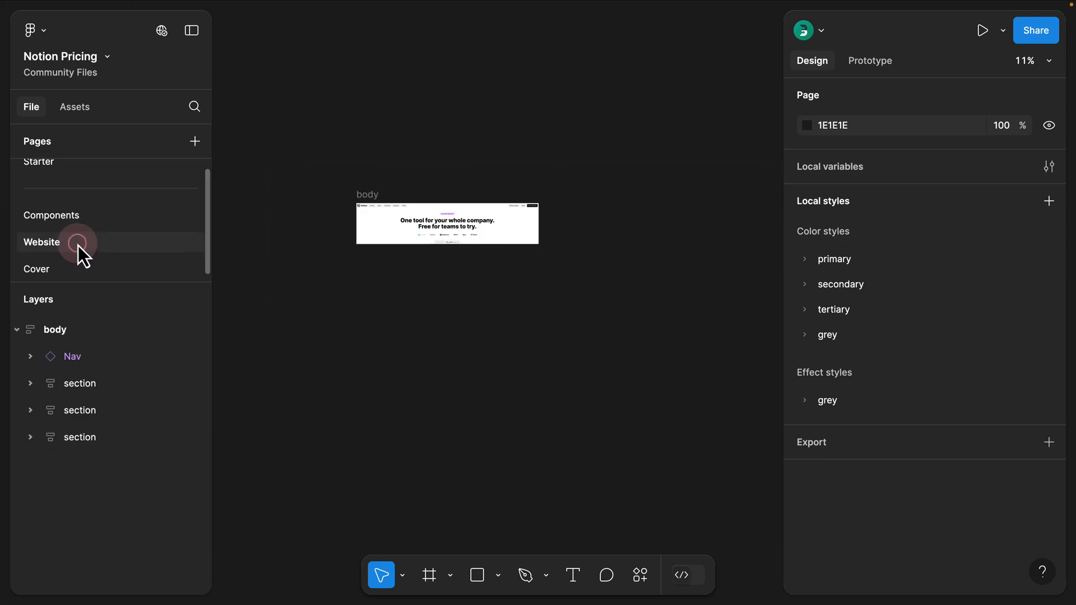
pyautogui.click(20, 141)
pyautogui.click(406, 240)
pyautogui.scroll(5, 409, 242)
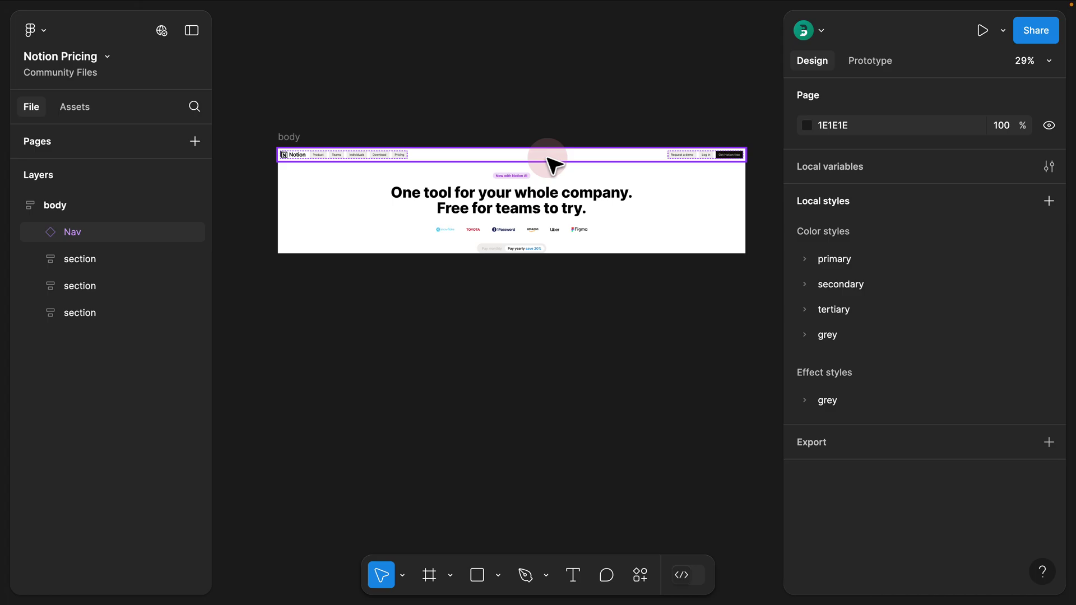
pyautogui.scroll(-2, 459, 246)
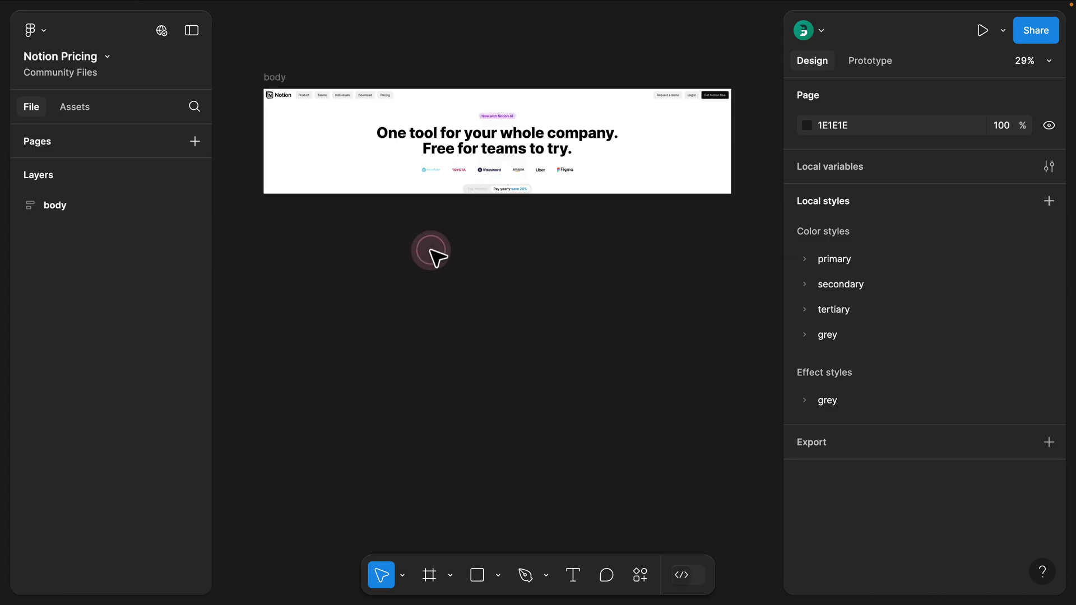
pyautogui.press('super+v')
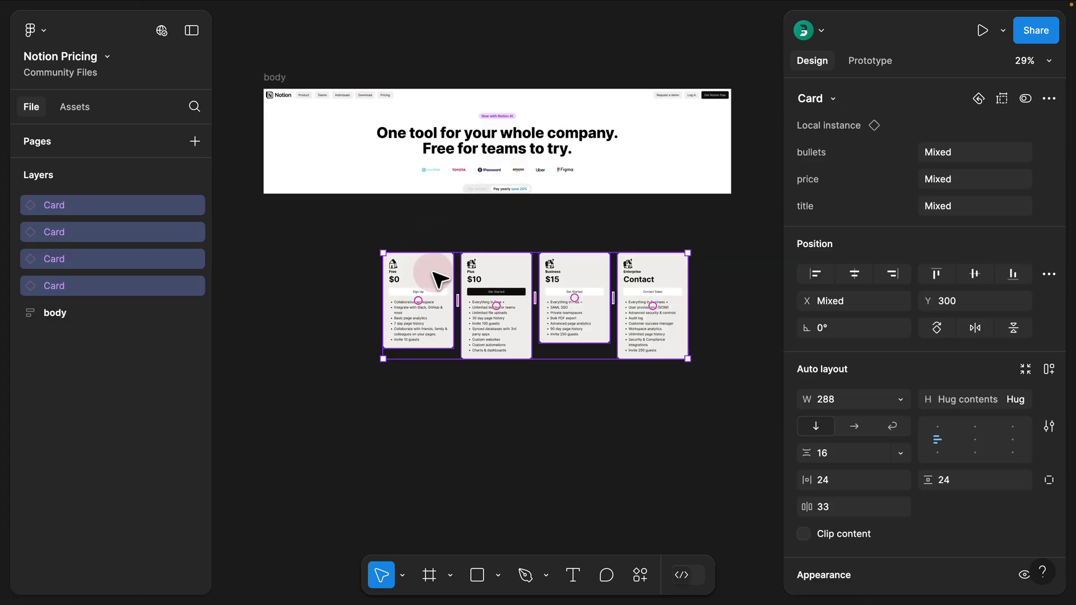
# Step: Try to move the four loose Card instances directly into the body frame
pyautogui.moveTo(434, 273); pyautogui.dragTo(440, 190)
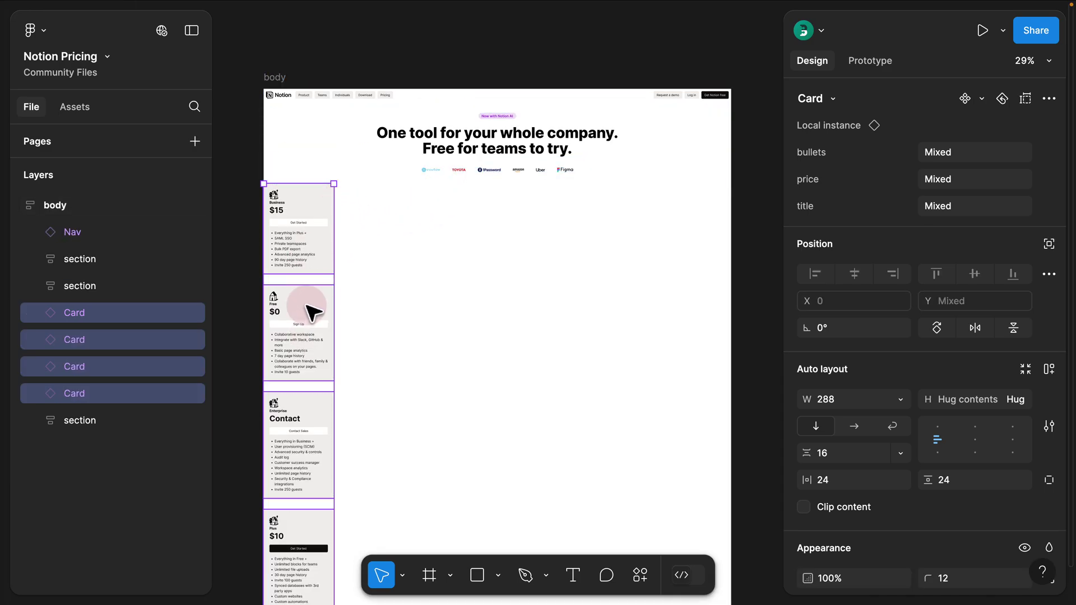
pyautogui.hotkey('ctrl', 'z')
pyautogui.hotkey('ctrl', 'z')
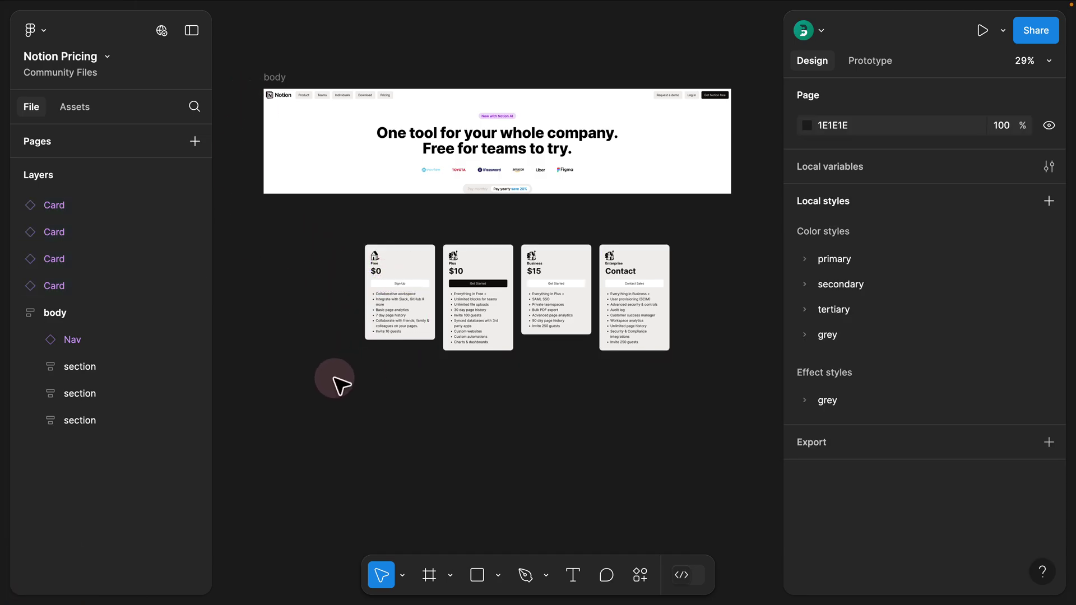
# Step: Wrap the four Card instances in one auto layout frame and rename it "section"
pyautogui.moveTo(336, 377); pyautogui.dragTo(694, 223)
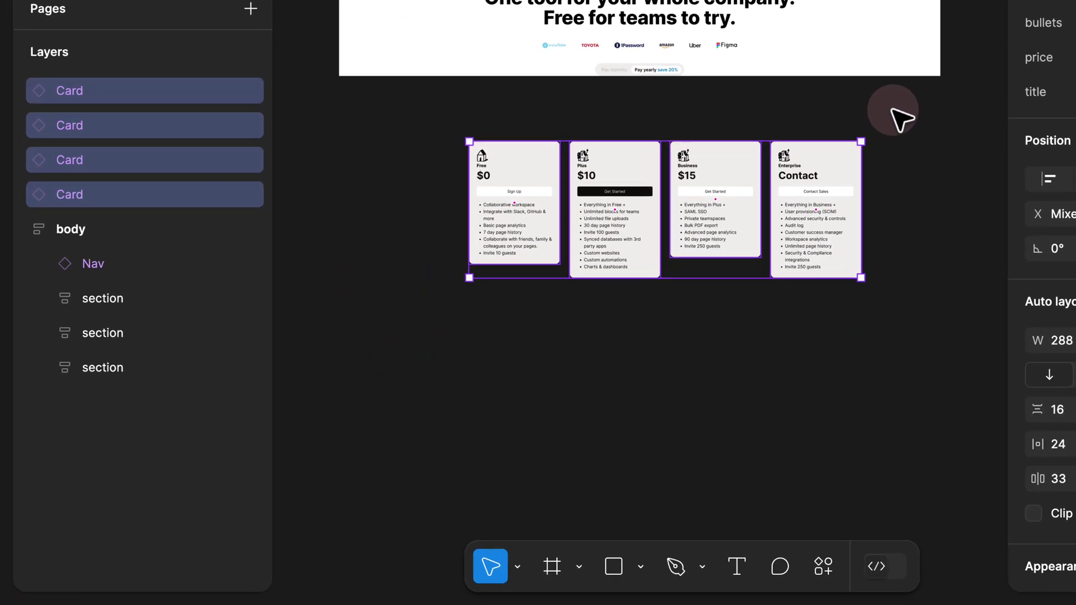
pyautogui.hotkey('shift', 'a')
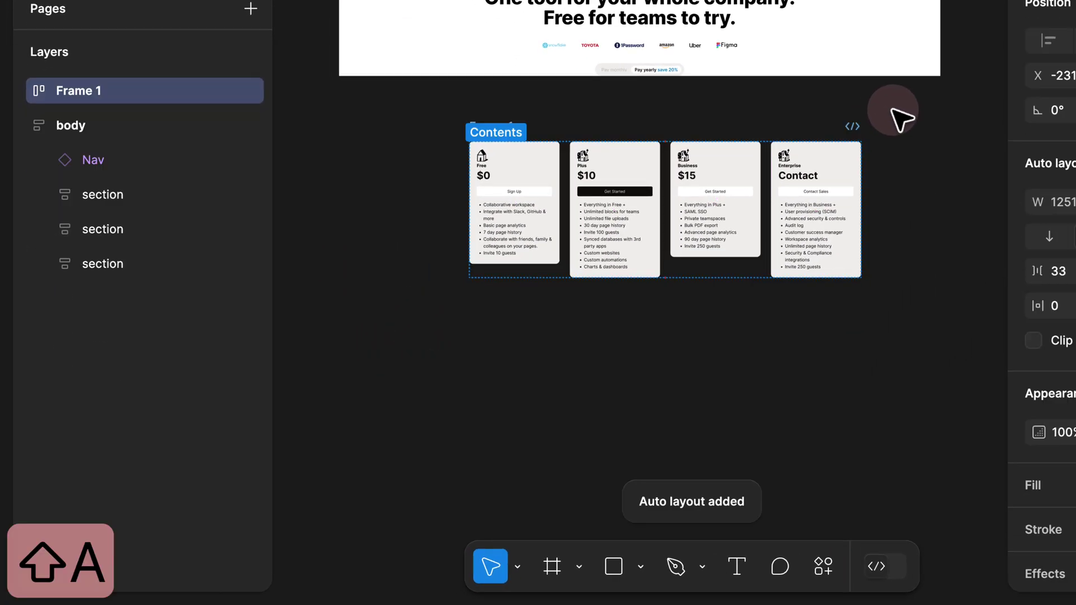
pyautogui.doubleClick(75, 91)
pyautogui.write('section')
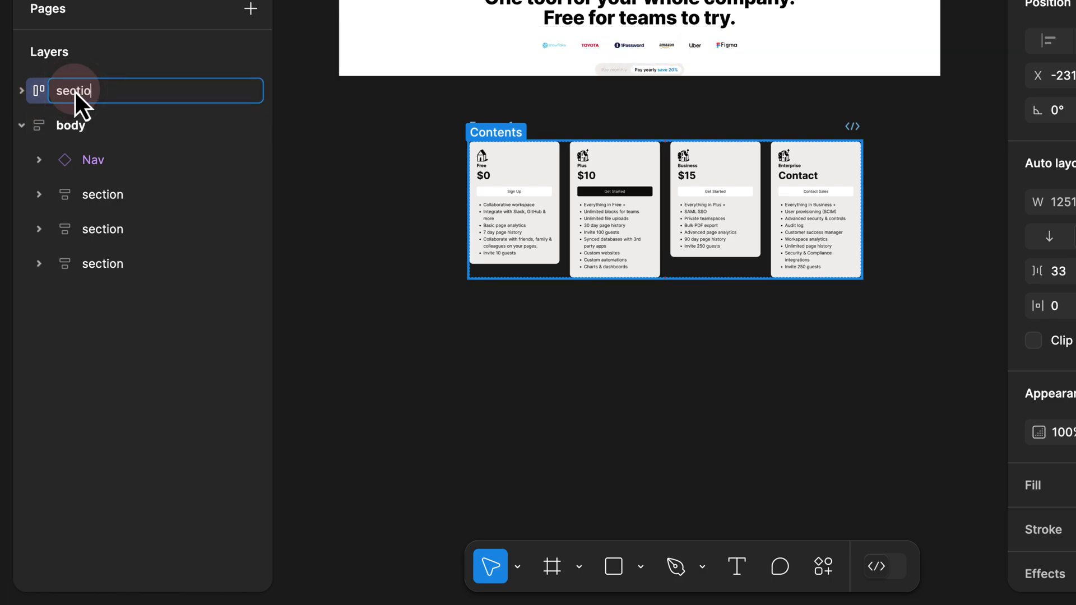
pyautogui.press('Return')
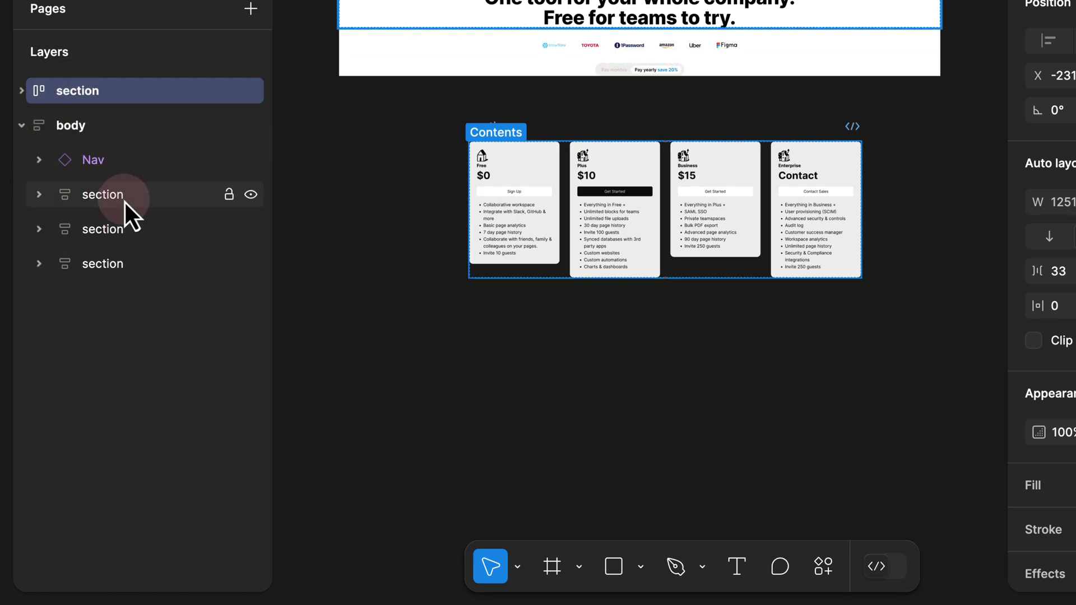
# Step: Move the cards' section into the body frame below the pay monthly/yearly toggle and set its width to Fill container
pyautogui.click(343, 141)
pyautogui.moveTo(475, 127); pyautogui.dragTo(555, 138)
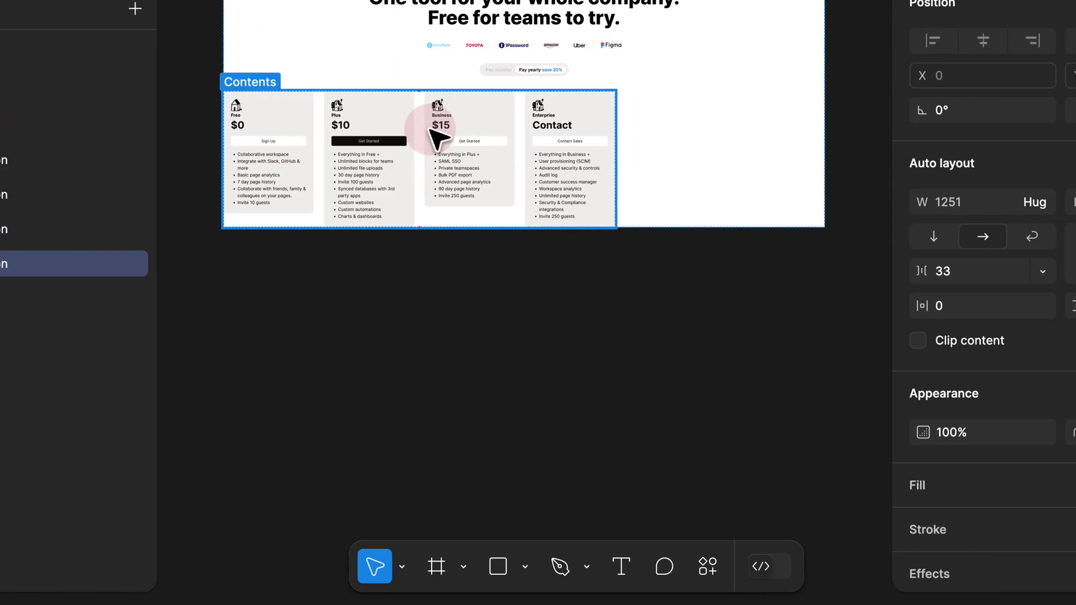
pyautogui.click(848, 209)
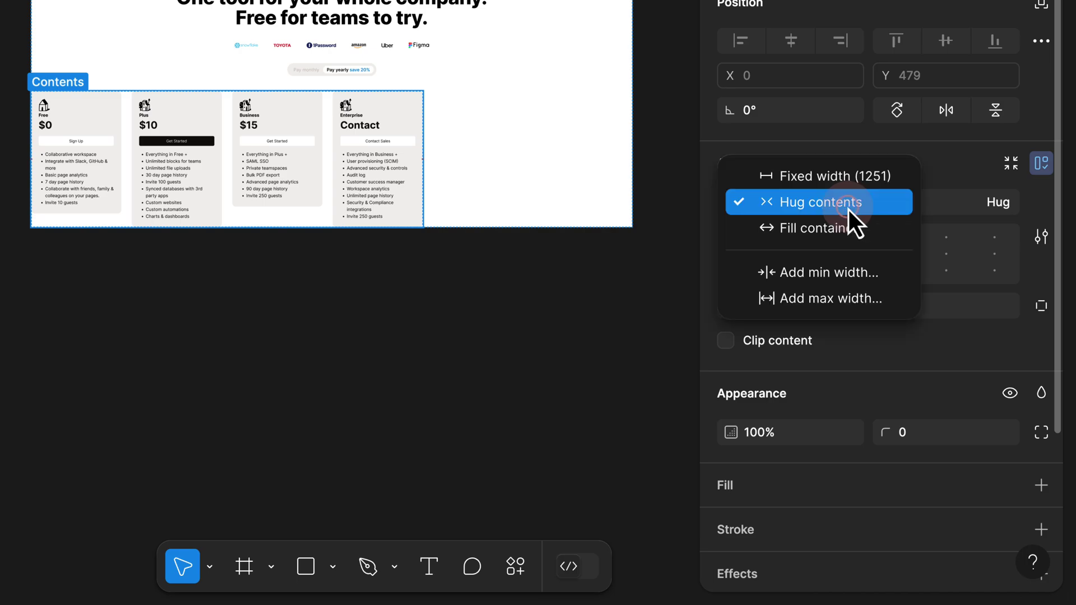
pyautogui.click(783, 228)
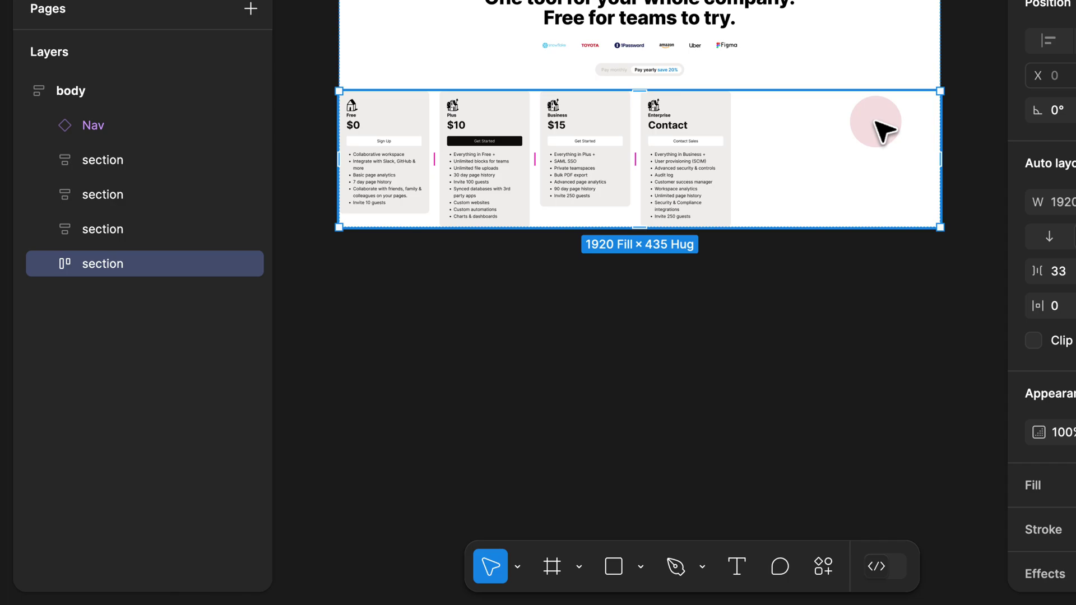
# Step: Narrow the body frame to a width of about 1729
pyautogui.hotkey('shift', 'Return')
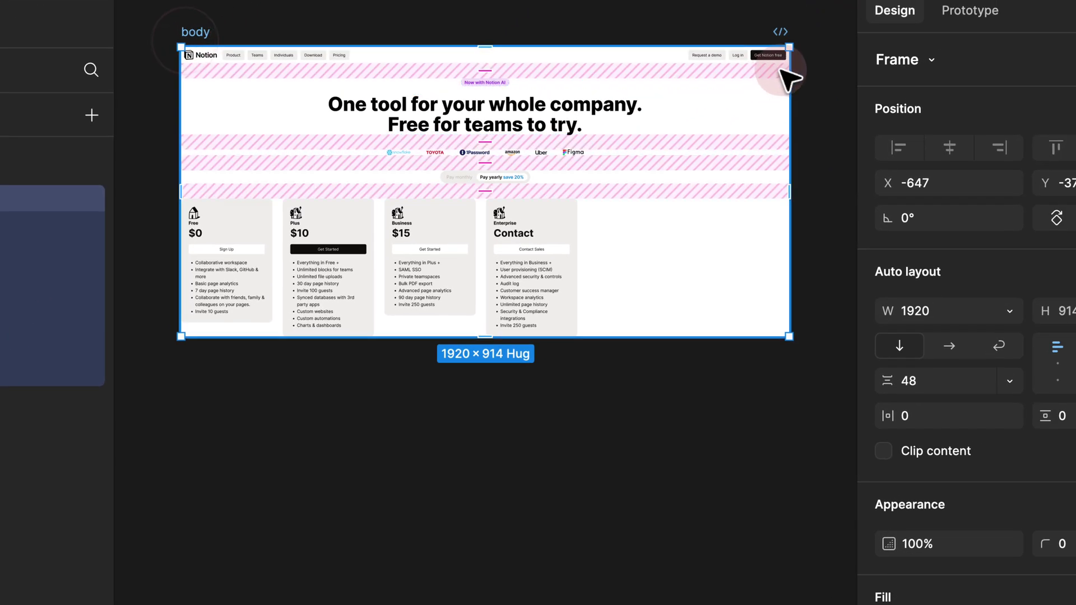
pyautogui.moveTo(781, 72); pyautogui.dragTo(687, 168)
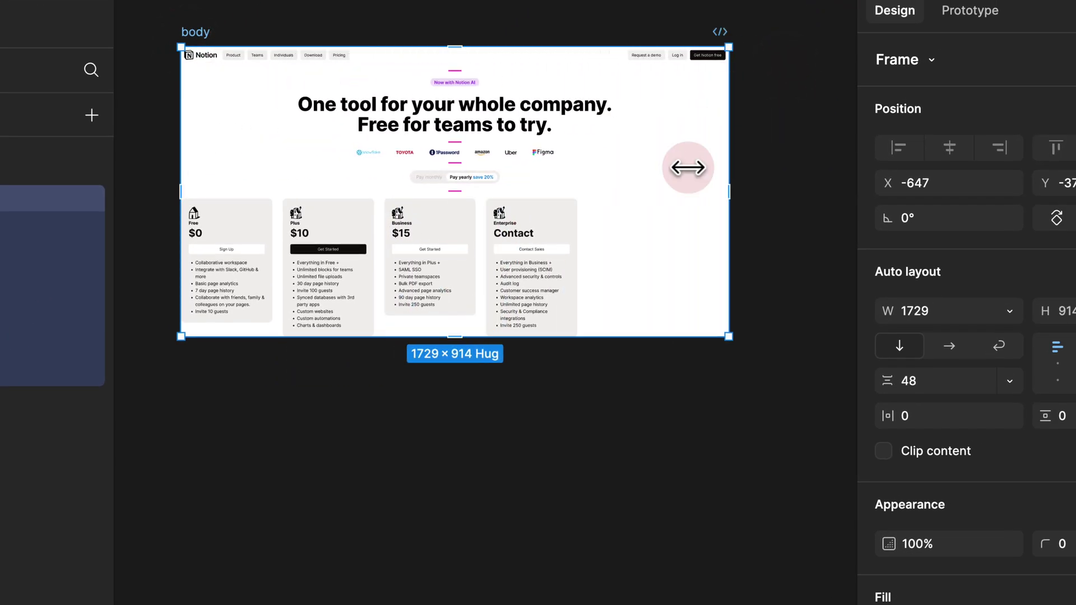
pyautogui.press('Escape')
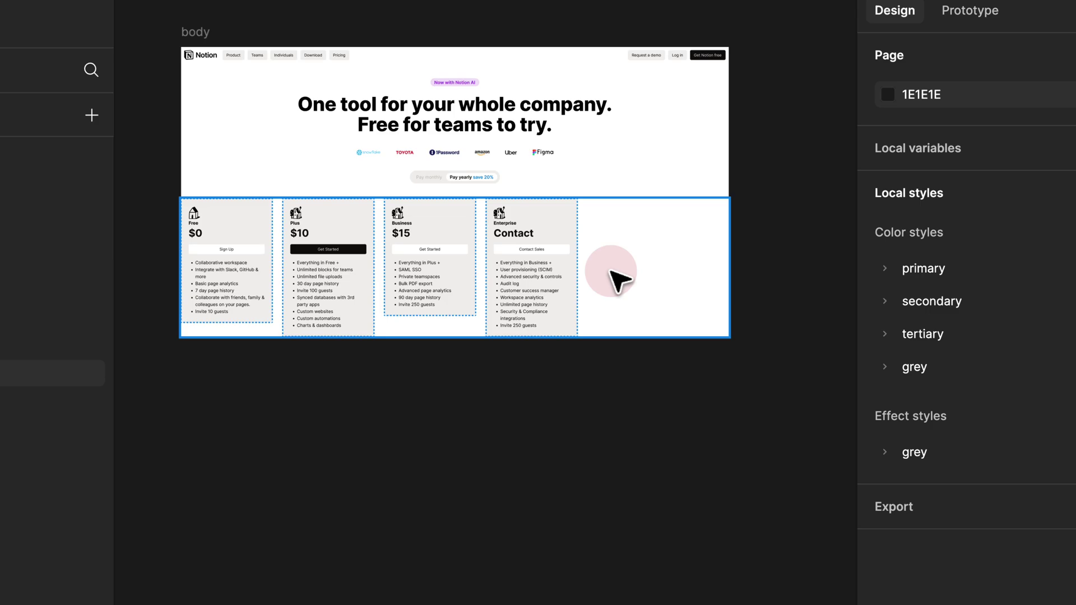
# Step: Set the cards' section to the Wrap auto layout direction and narrow the body frame to a width of about 1672
pyautogui.click(616, 278)
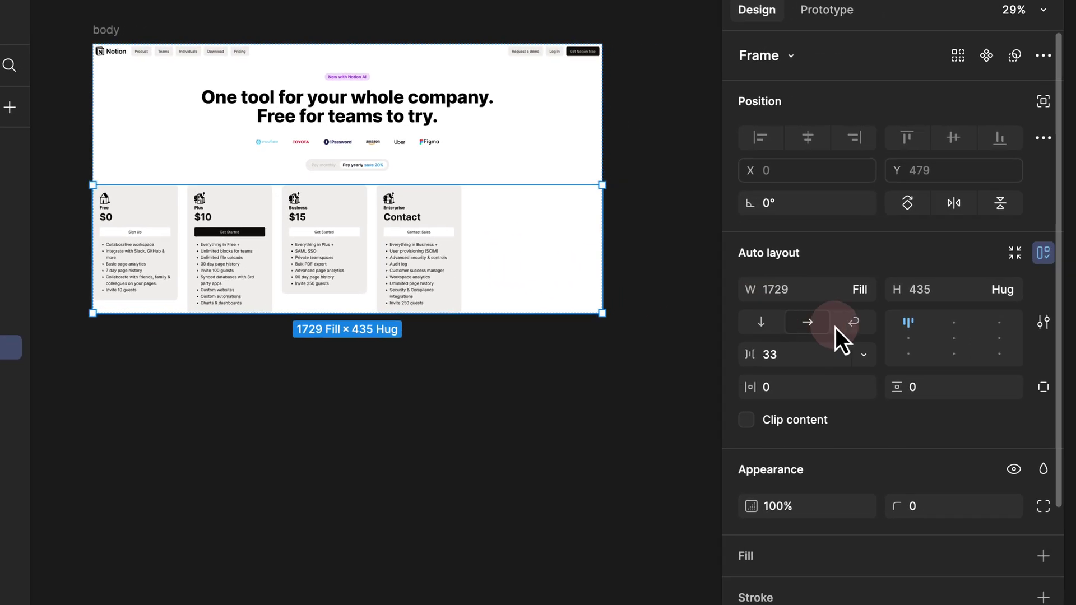
pyautogui.click(852, 324)
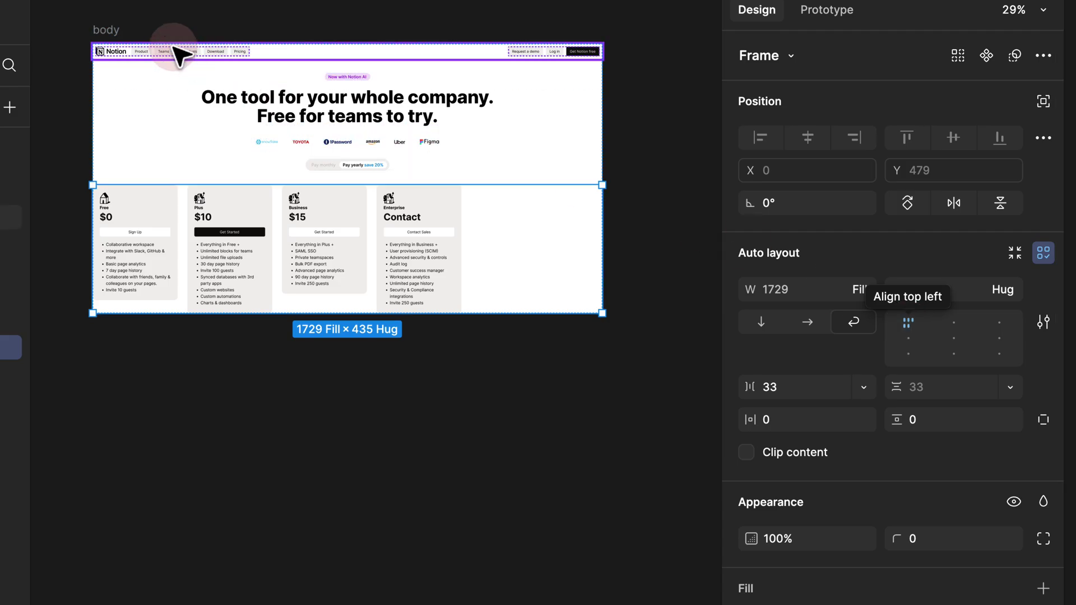
pyautogui.click(108, 32)
pyautogui.moveTo(601, 132)
pyautogui.mouseDown()
pyautogui.moveTo(280, 141)
pyautogui.moveTo(585, 135)
pyautogui.mouseUp()
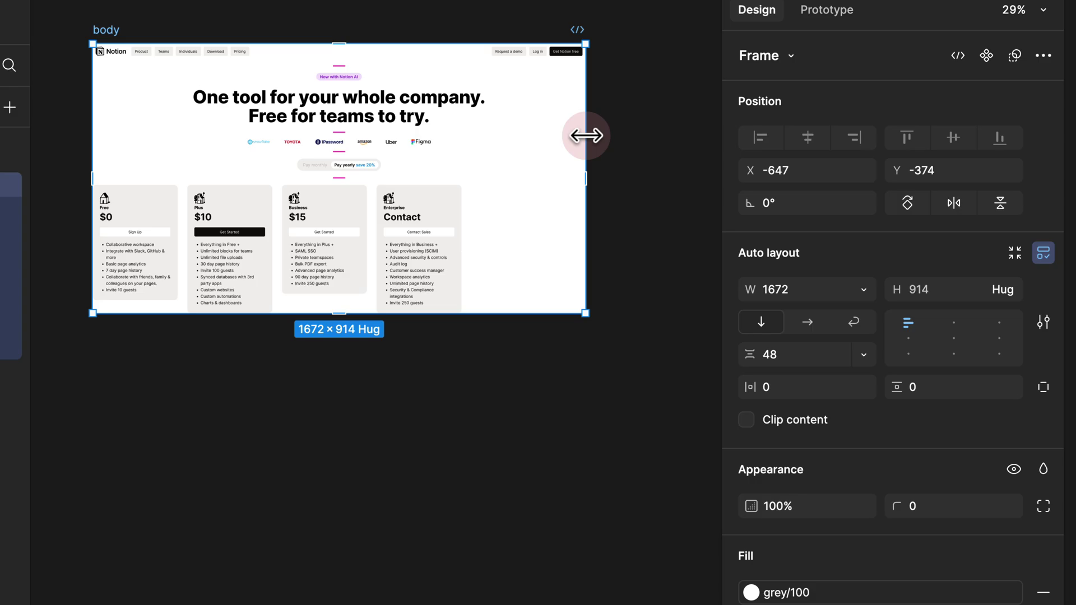
# Step: Set the height of all four Card instances inside the last section to Fill container
pyautogui.click(187, 360)
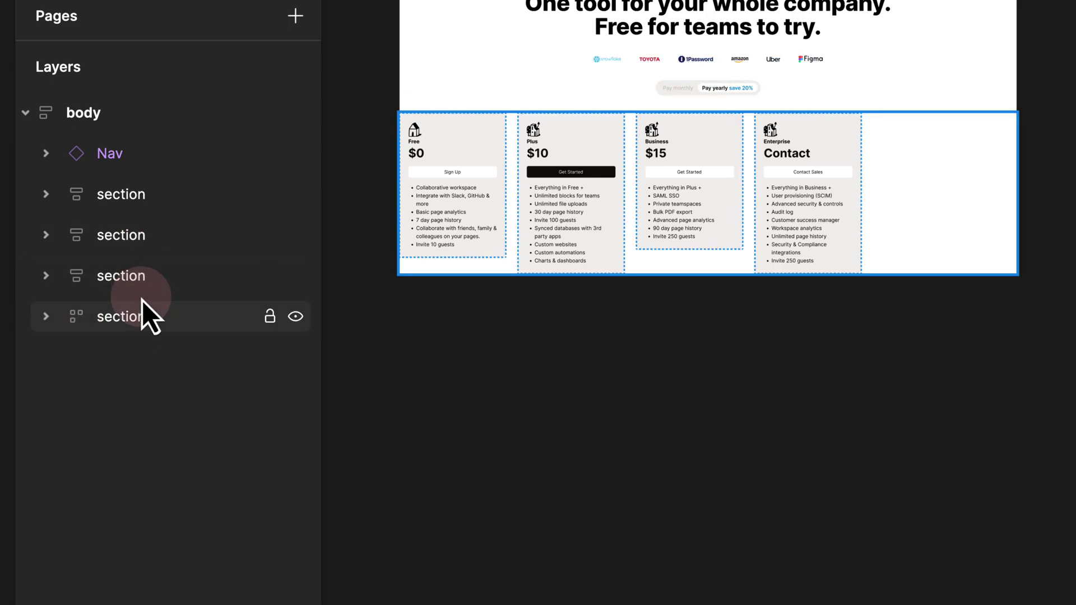
pyautogui.scroll(2, 455, 290)
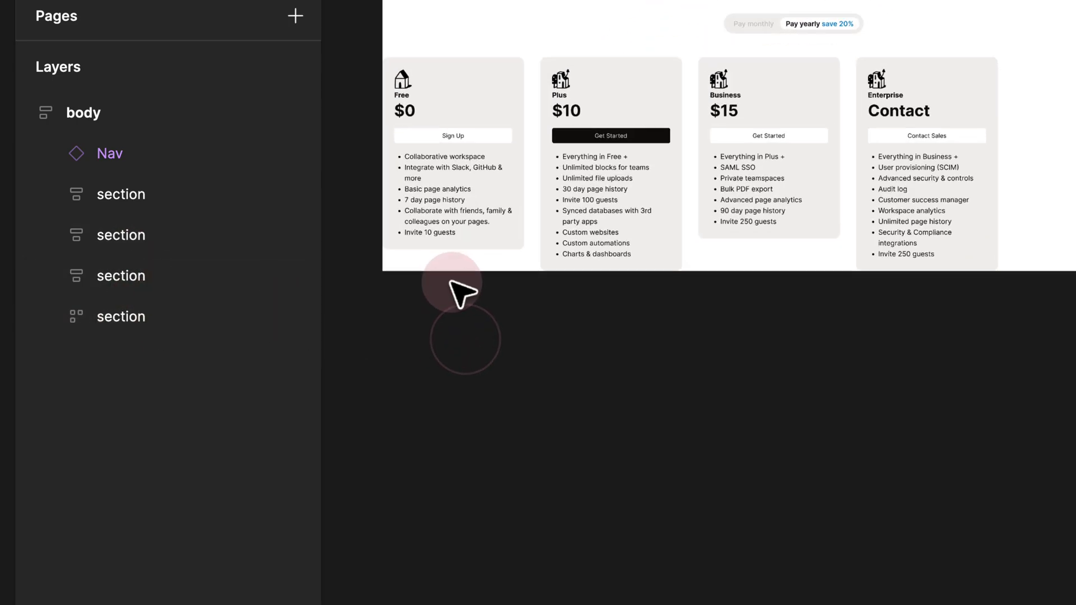
pyautogui.scroll(1, 450, 282)
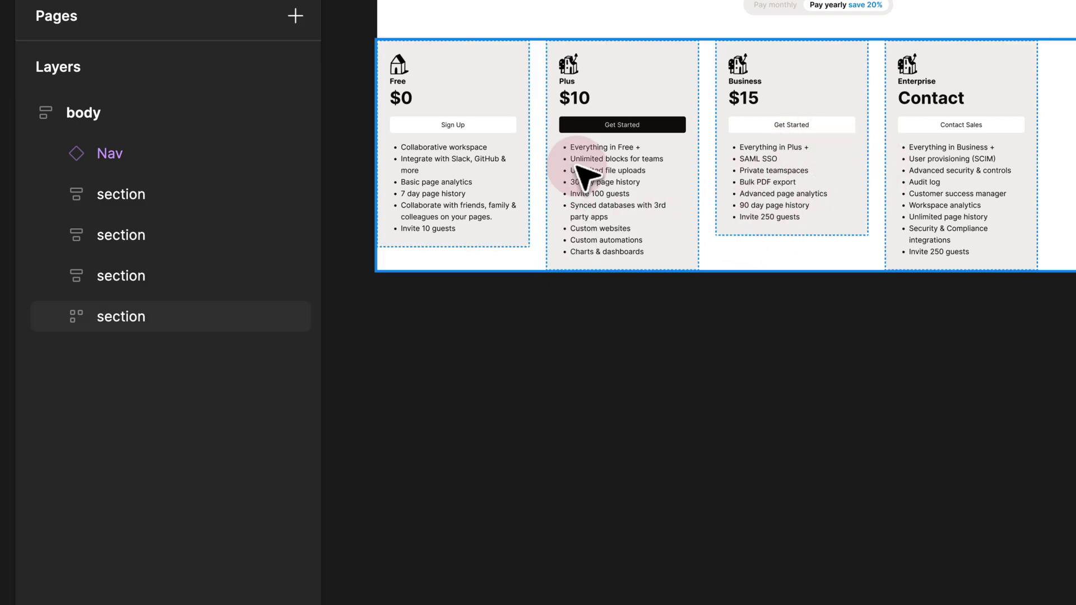
pyautogui.click(121, 317)
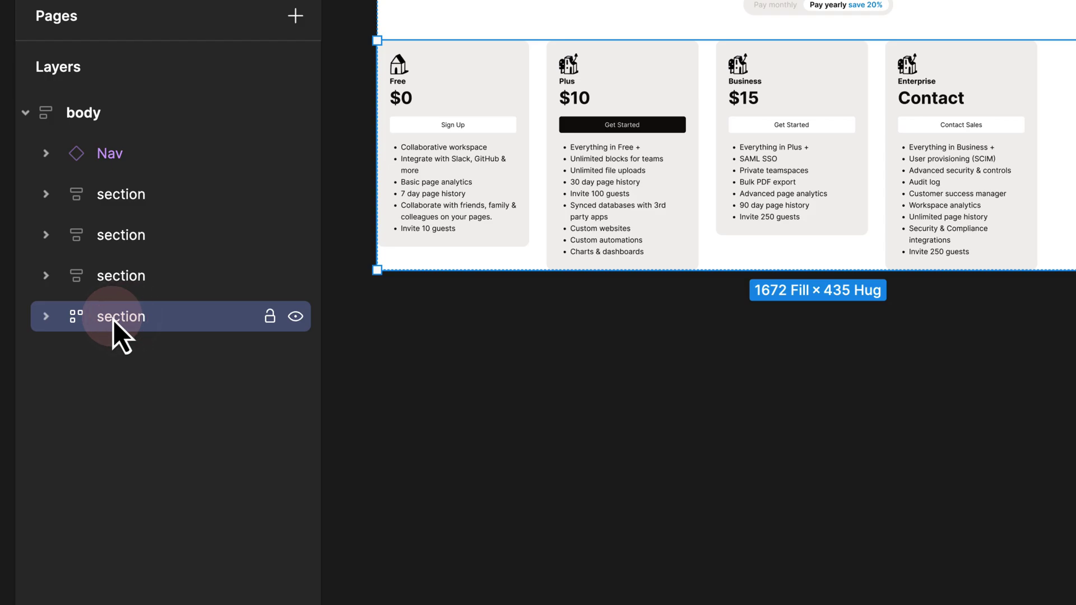
pyautogui.click(46, 317)
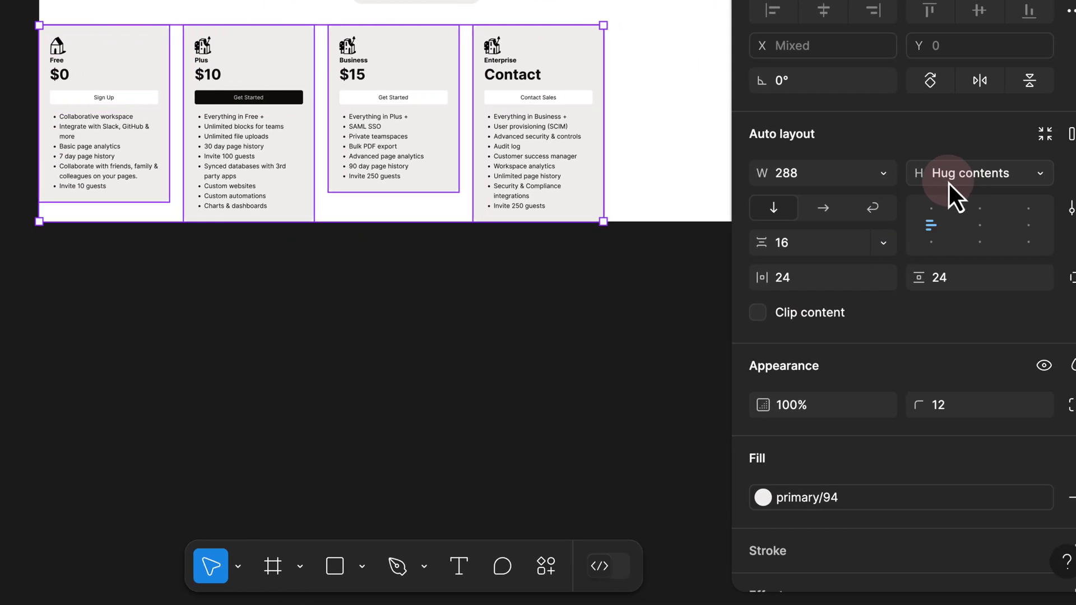
pyautogui.click(1039, 175)
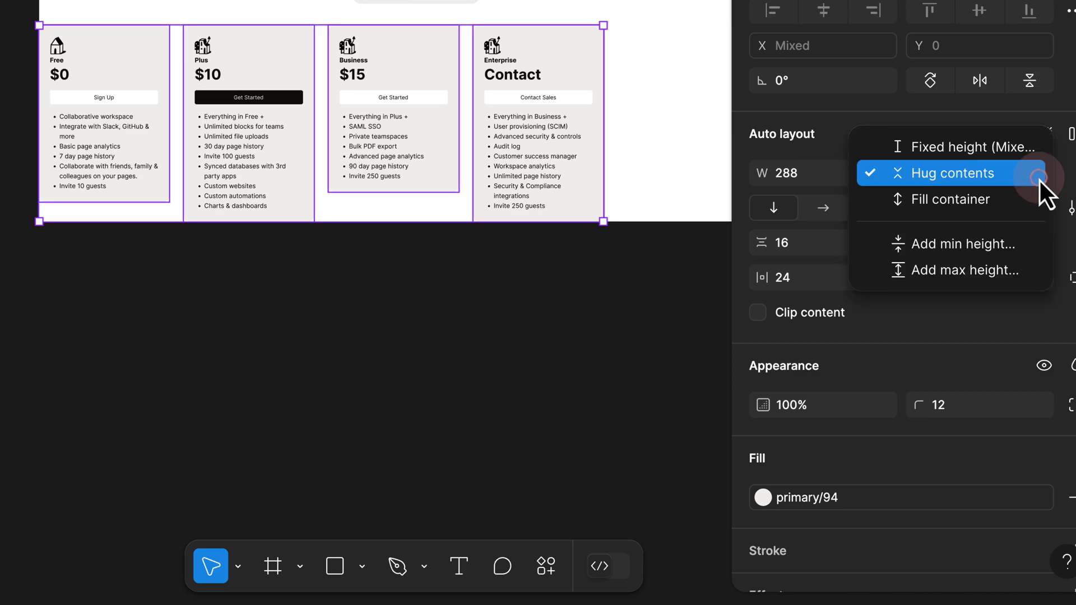
pyautogui.click(929, 197)
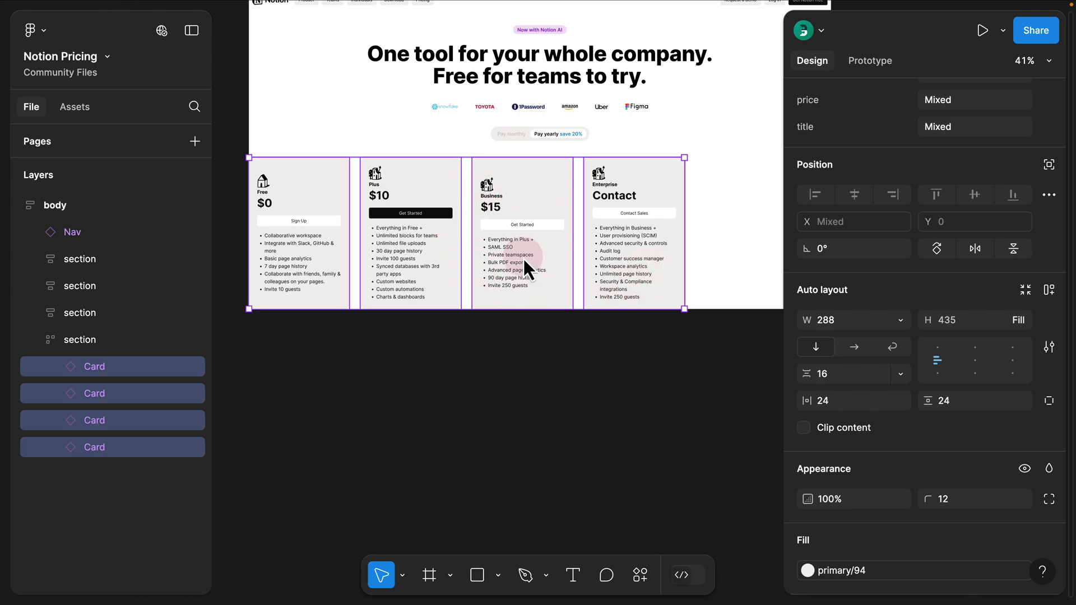
pyautogui.click(472, 358)
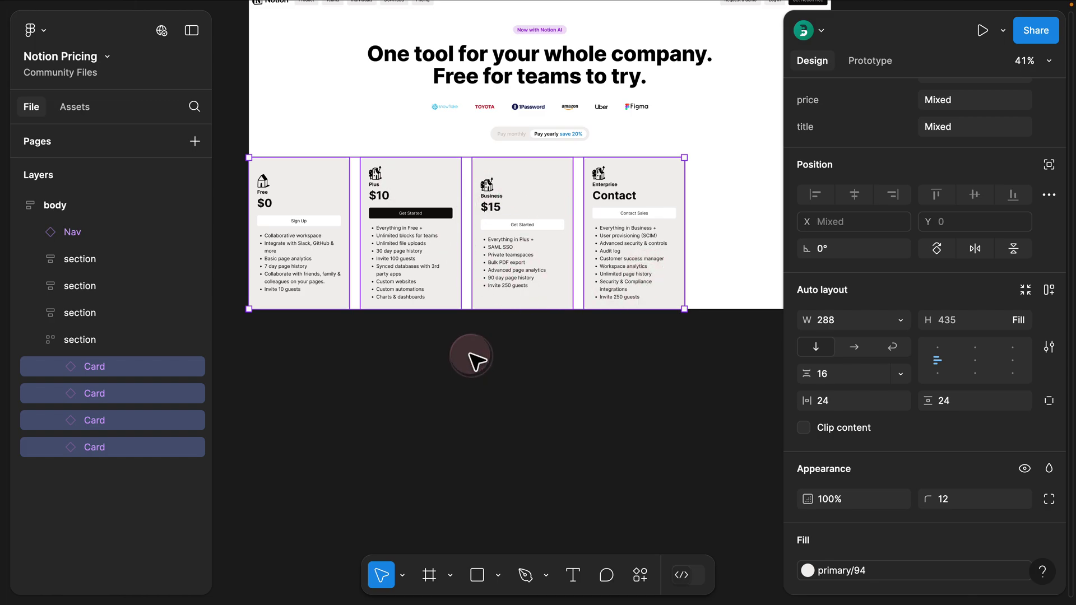
# Step: Set the main Card component's auto layout alignment to top left, reached from the Free card, and return to the instance
pyautogui.scroll(3, 492, 213)
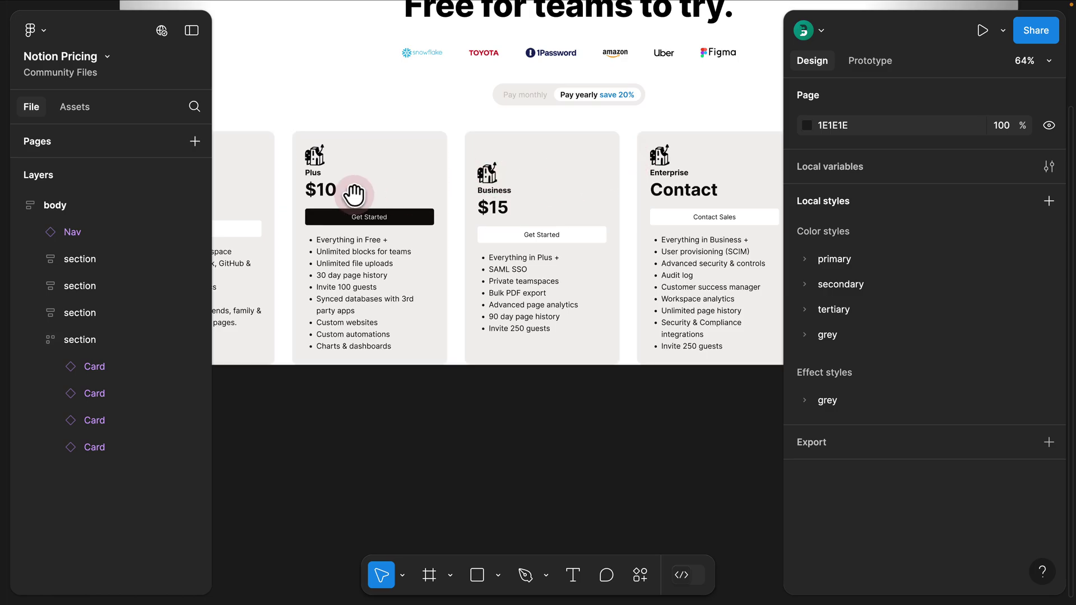
pyautogui.moveTo(353, 193); pyautogui.dragTo(520, 200)
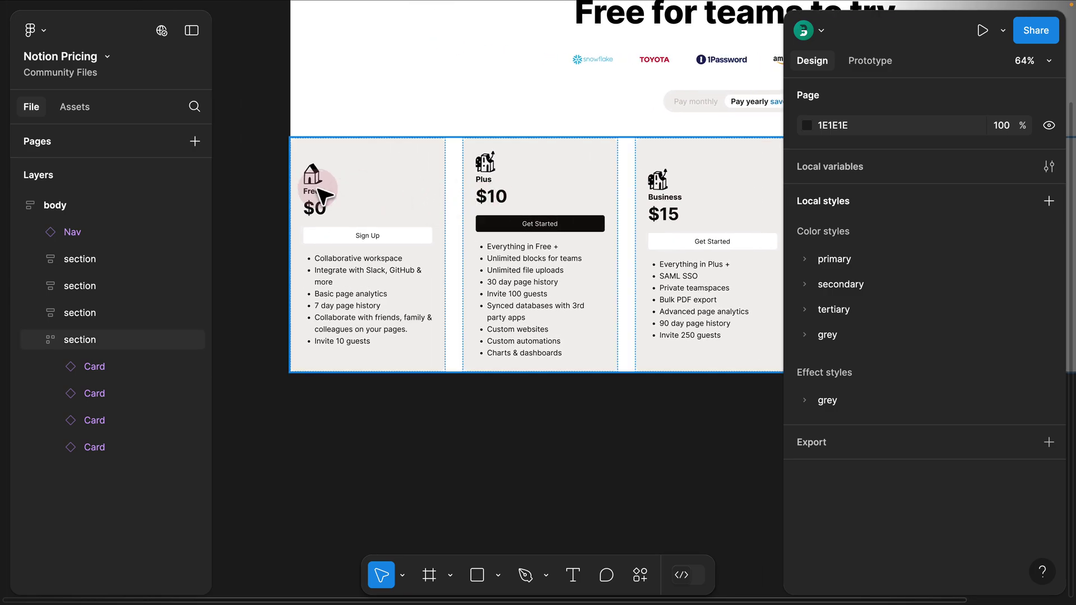
pyautogui.doubleClick(388, 164)
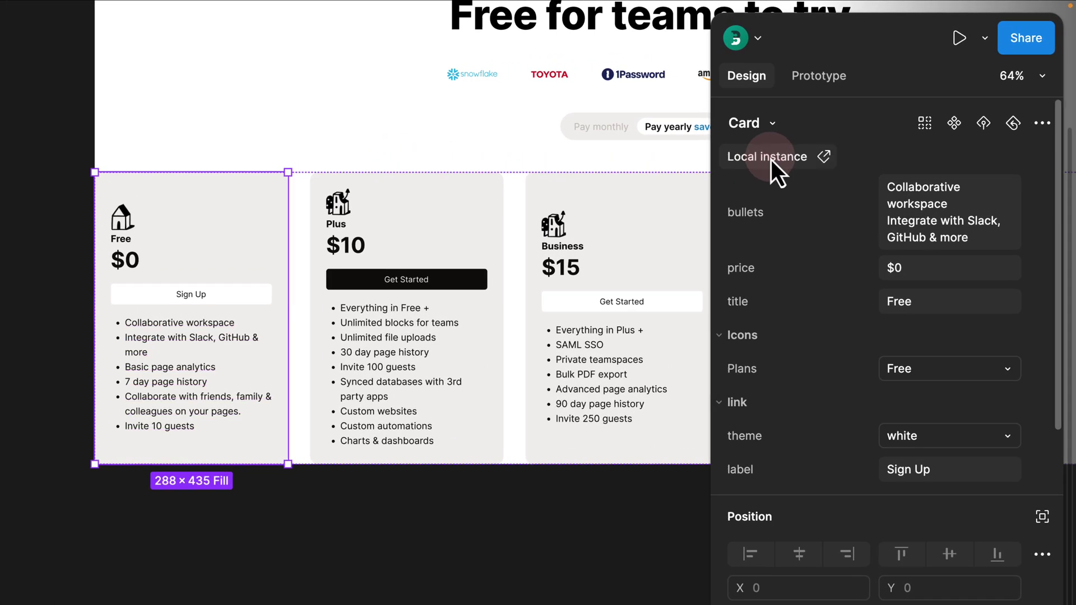
pyautogui.click(828, 123)
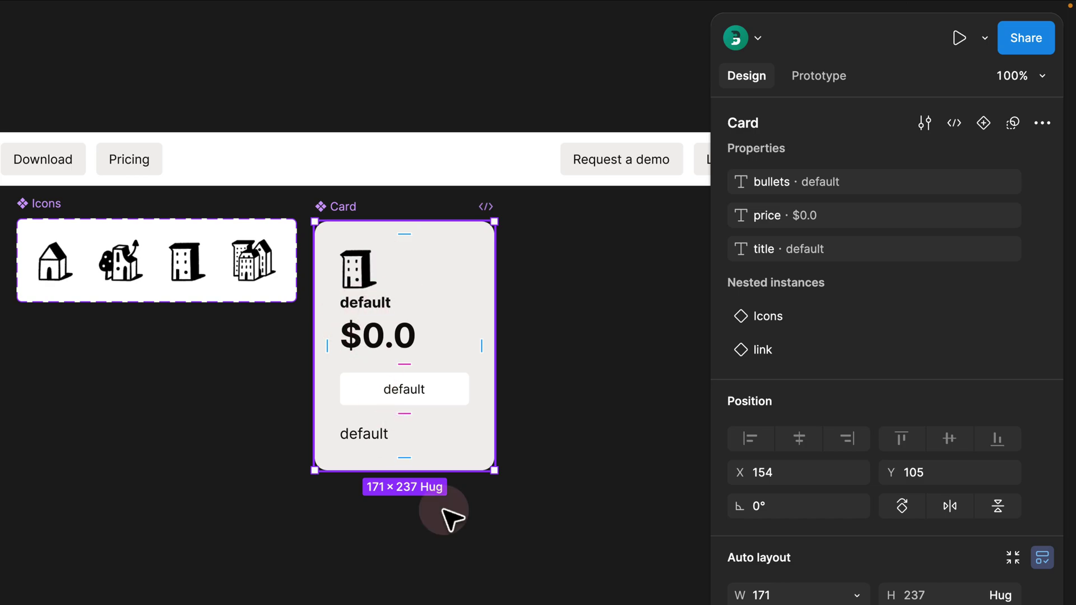
pyautogui.scroll(-3, 846, 513)
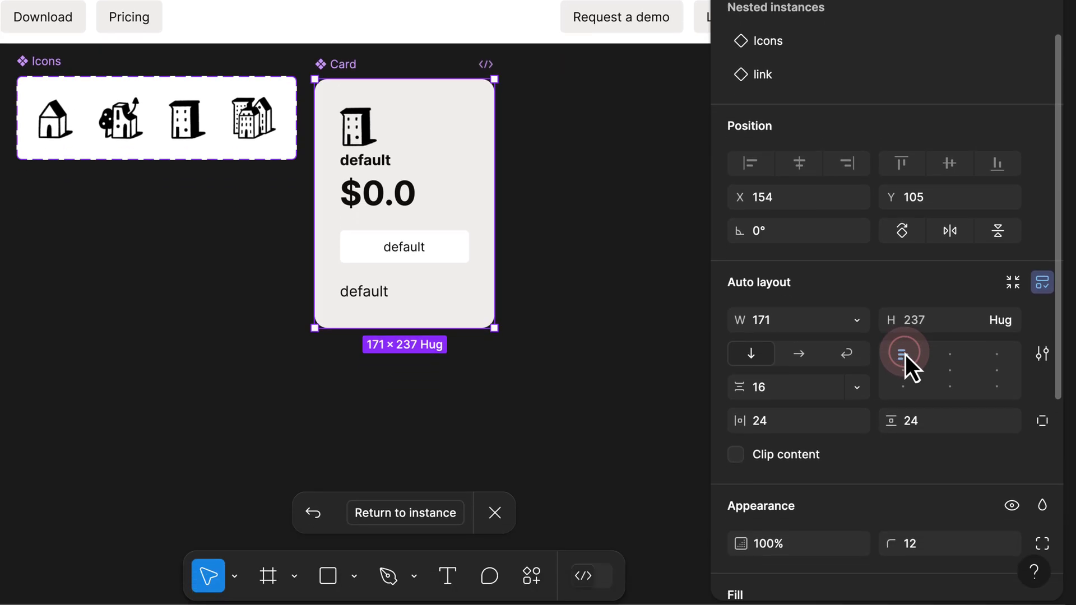
pyautogui.click(393, 513)
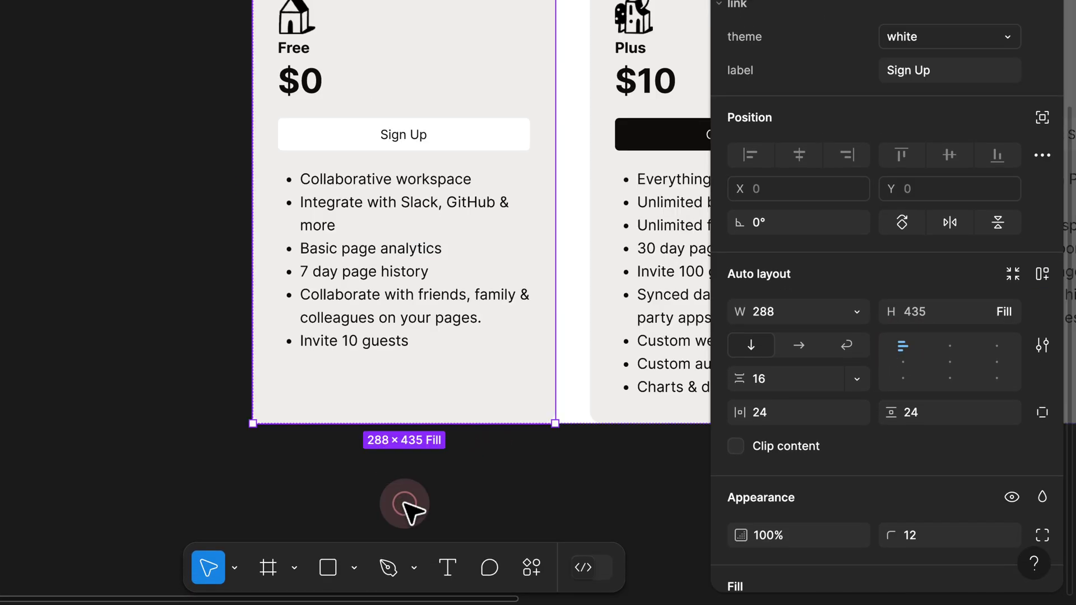
# Step: Narrow the body frame to a width of about 551
pyautogui.click(335, 189)
pyautogui.scroll(-3, 336, 193)
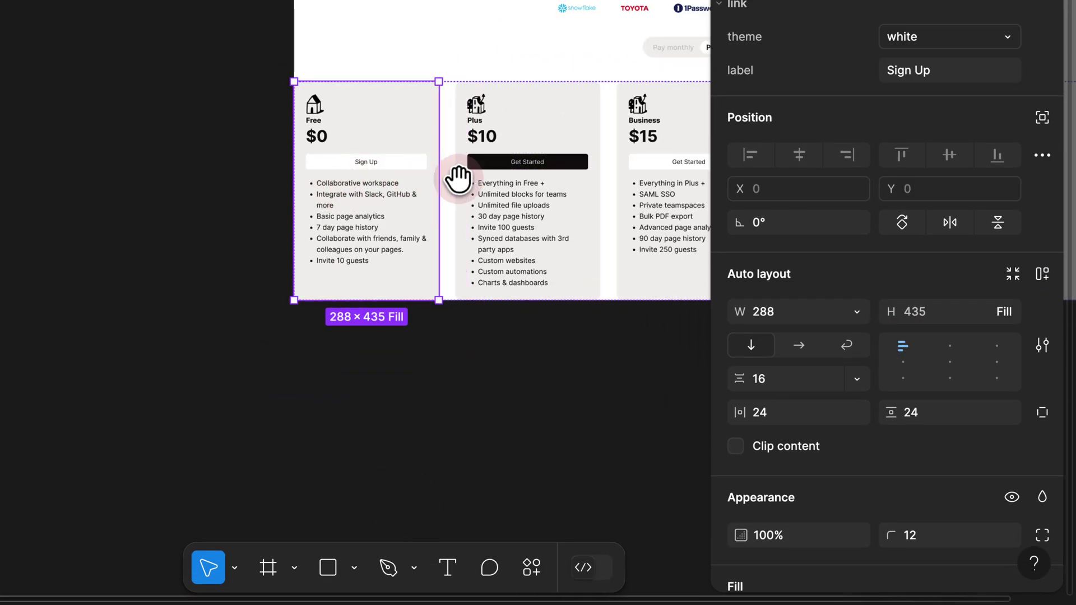
pyautogui.hscroll(4, 456, 180)
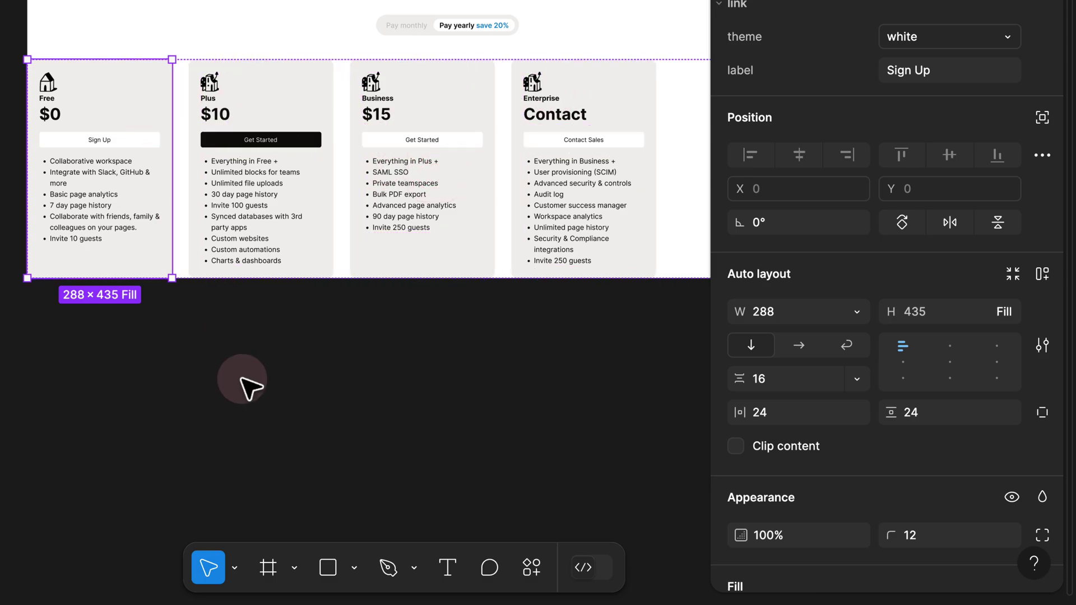
pyautogui.click(493, 319)
pyautogui.scroll(-4, 241, 308)
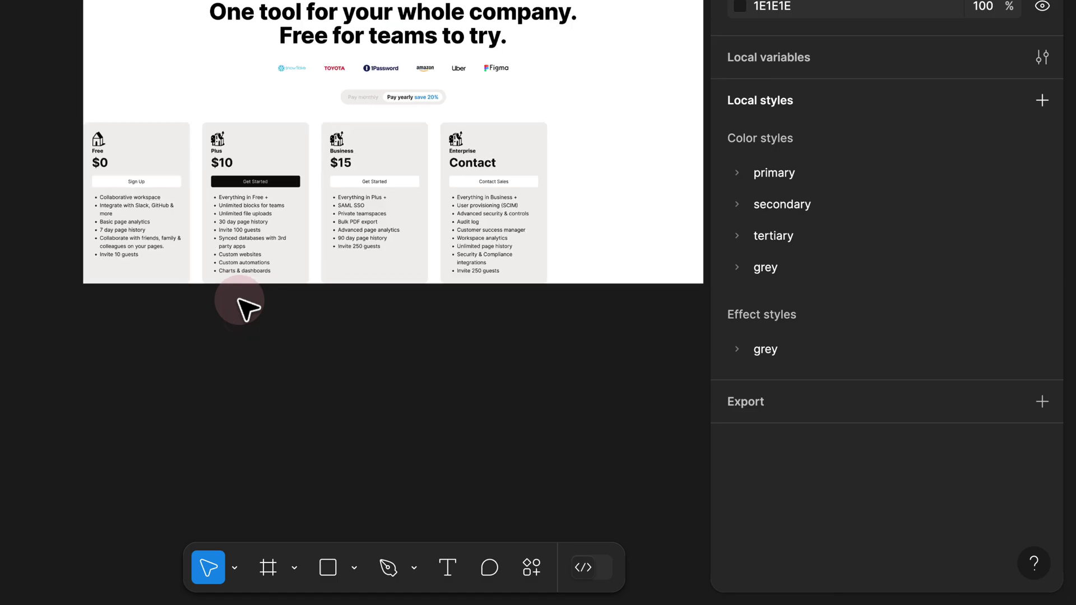
pyautogui.click(583, 20)
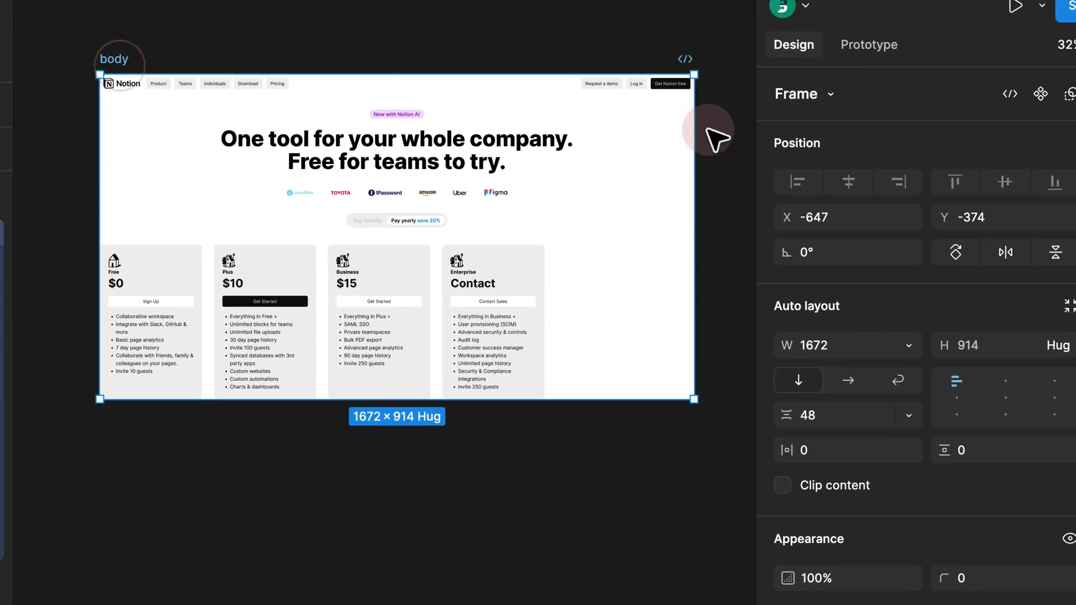
pyautogui.moveTo(686, 126); pyautogui.dragTo(296, 169)
# Step: Set the height of the last section, which holds the pricing cards, to Fill container
pyautogui.click(140, 361)
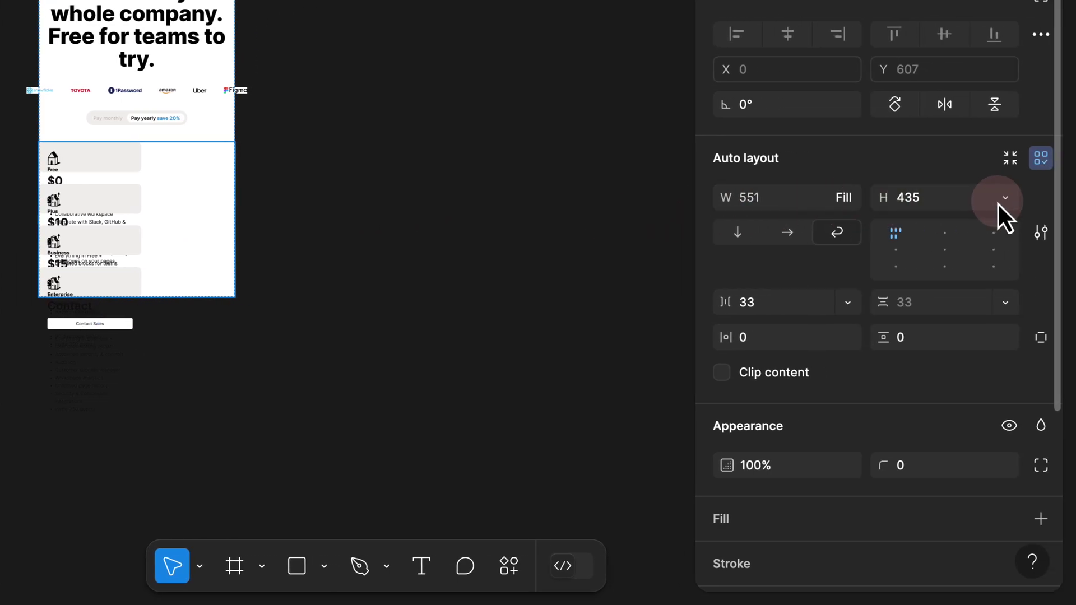
pyautogui.click(1003, 200)
pyautogui.click(942, 255)
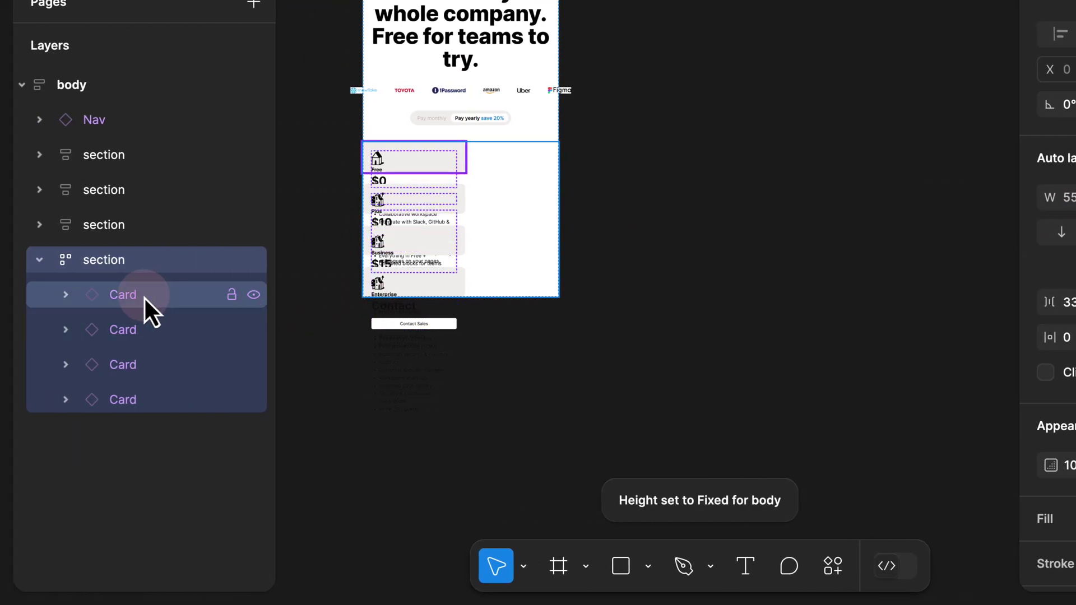
# Step: Check the sizing of the four Card instances, their section and the body frame, leaving the body's height on Fixed
pyautogui.click(143, 296)
pyautogui.keyDown('shift'); pyautogui.click(133, 395); pyautogui.keyUp('shift')
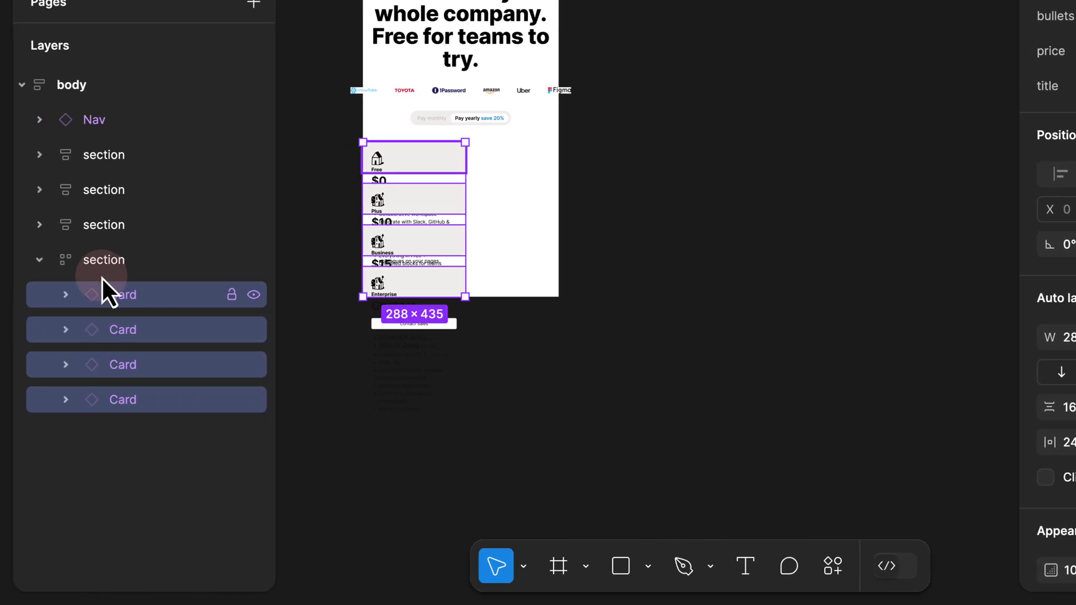
pyautogui.click(100, 272)
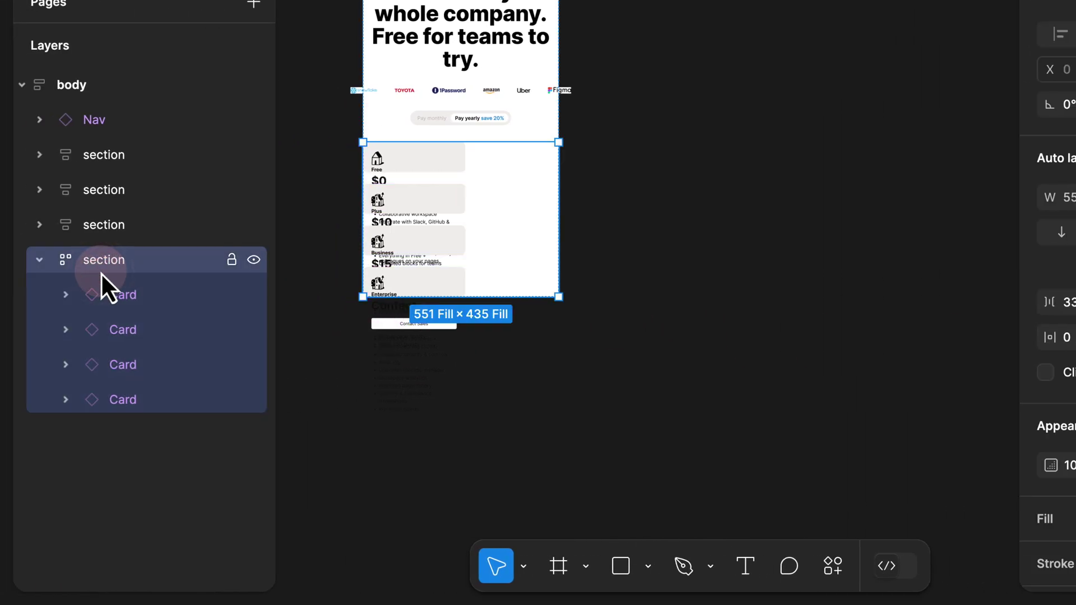
pyautogui.click(65, 84)
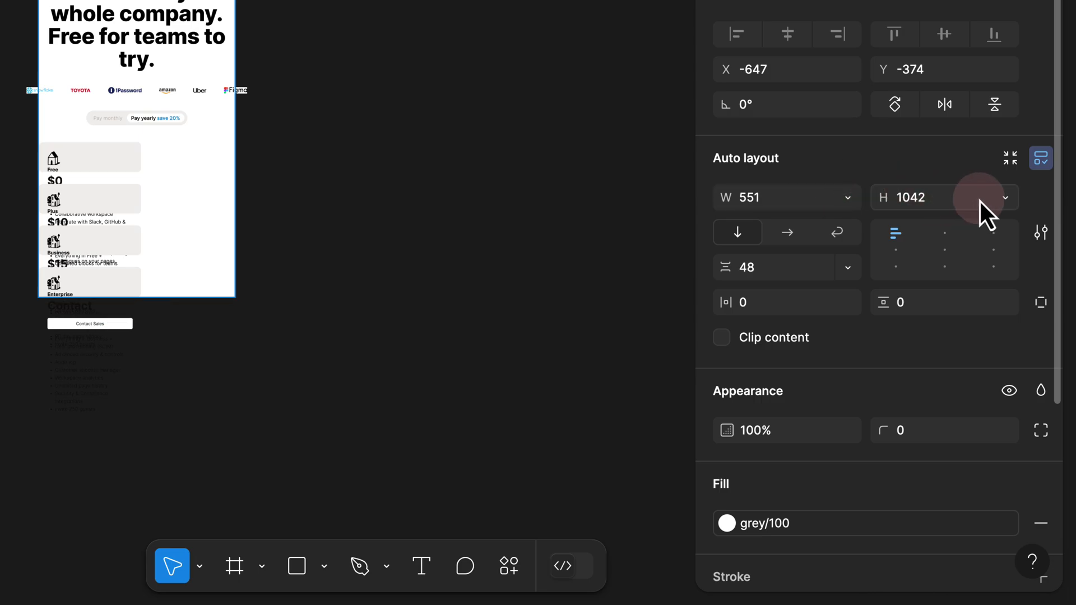
pyautogui.click(1004, 197)
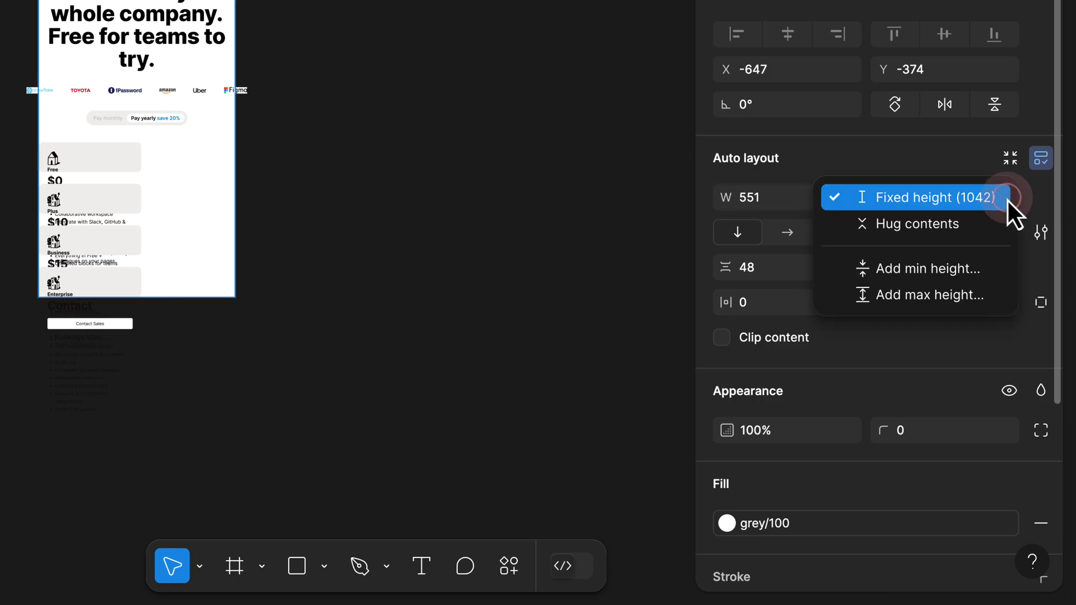
pyautogui.click(949, 197)
pyautogui.press('Escape')
# Step: Lengthen the body frame to a height of about 1722, and resize it to about 1687 by 1022 to test the wrapping
pyautogui.click(147, 41)
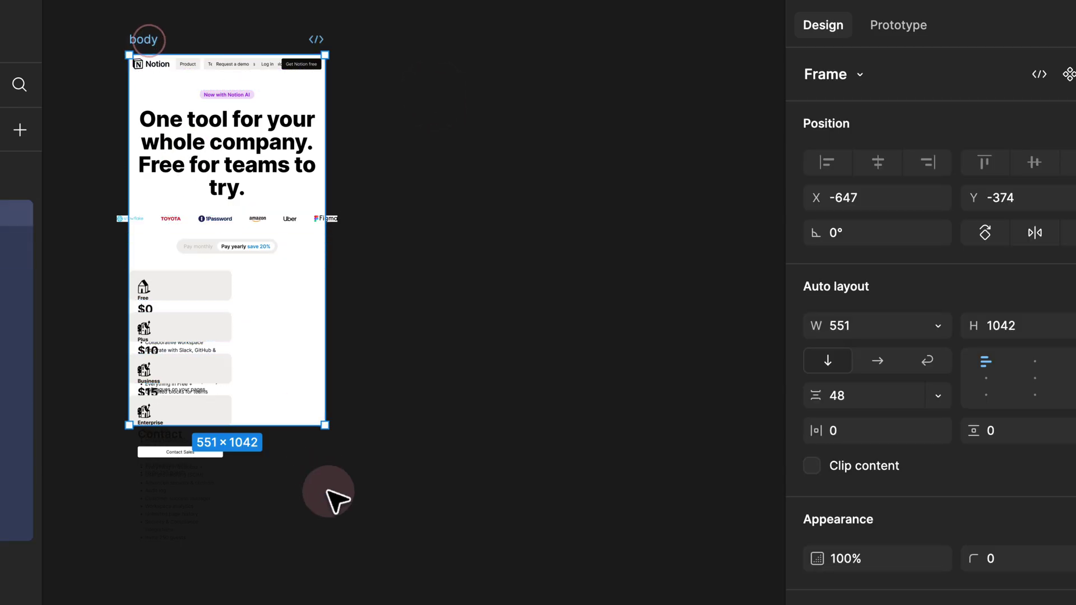
pyautogui.moveTo(298, 427); pyautogui.dragTo(275, 604)
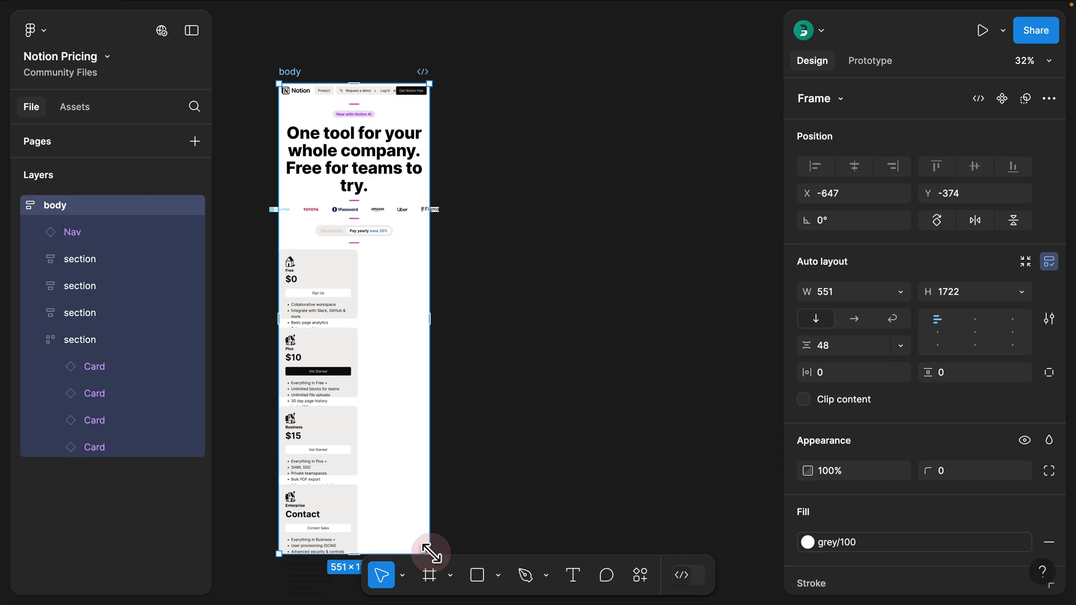
pyautogui.moveTo(431, 553); pyautogui.dragTo(739, 362)
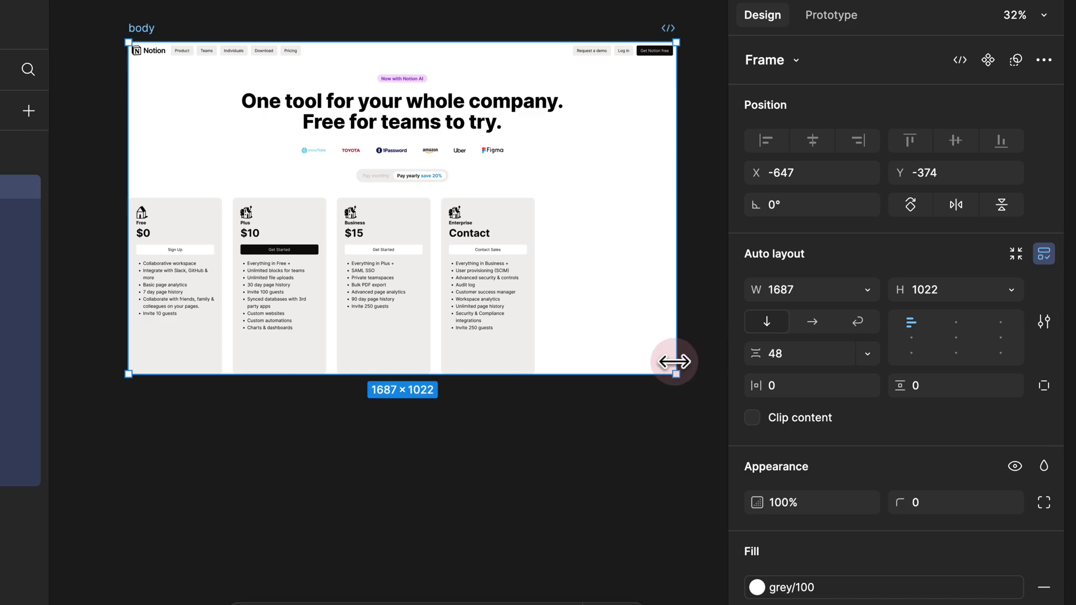
# Step: Test the card wrapping by resizing the body frame to about 1002 by 1402 and back out to about 1786 by 1066
pyautogui.moveTo(667, 329); pyautogui.dragTo(453, 324)
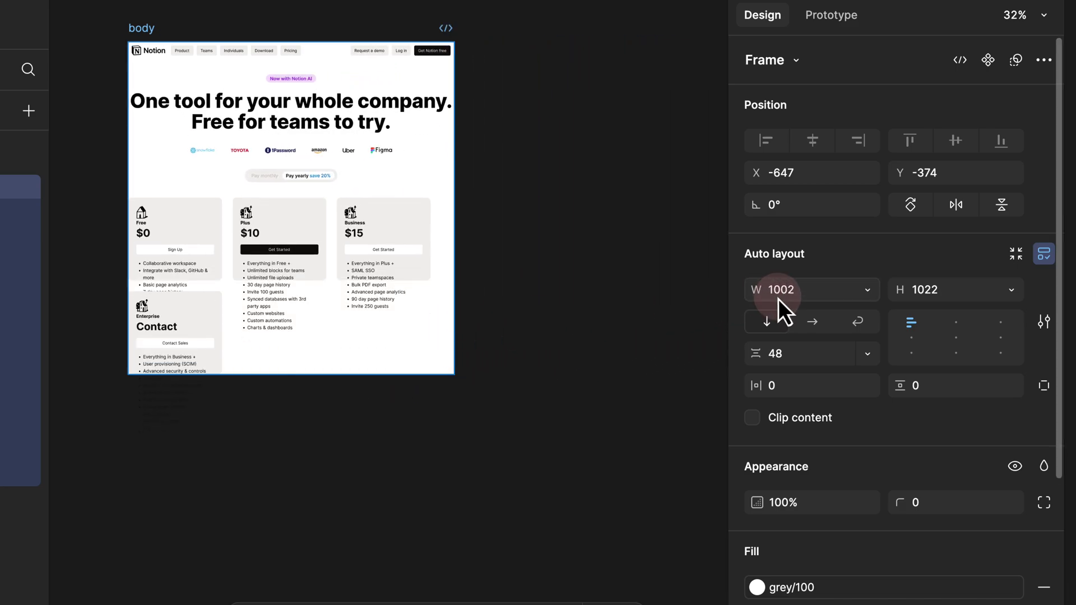
pyautogui.moveTo(420, 372); pyautogui.dragTo(422, 499)
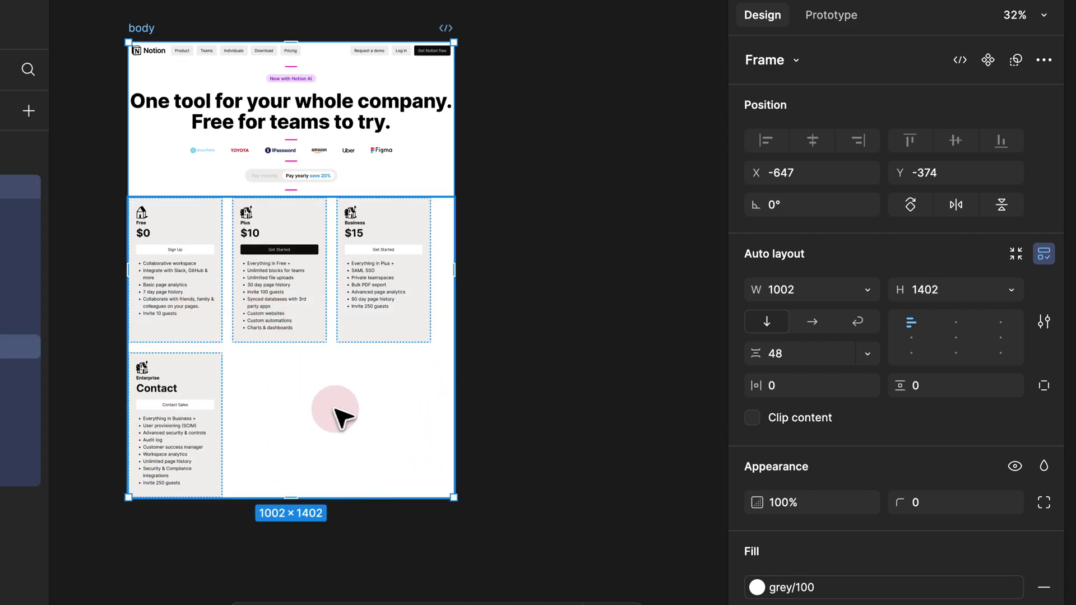
pyautogui.moveTo(455, 498); pyautogui.dragTo(709, 389)
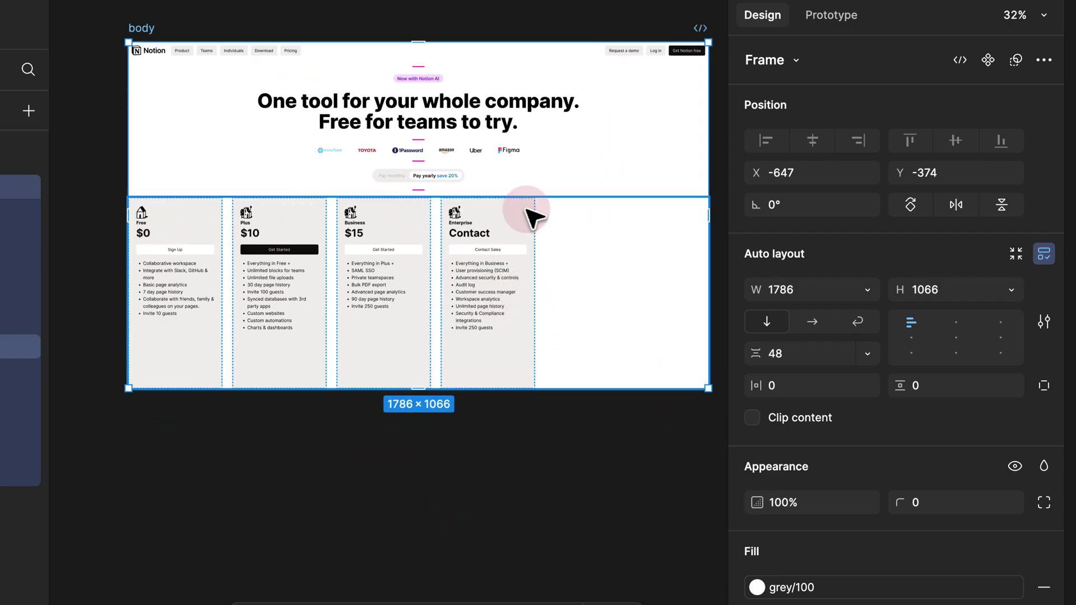
# Step: Set the cards' section to a horizontal padding of 96 and a top center alignment
pyautogui.click(20, 346)
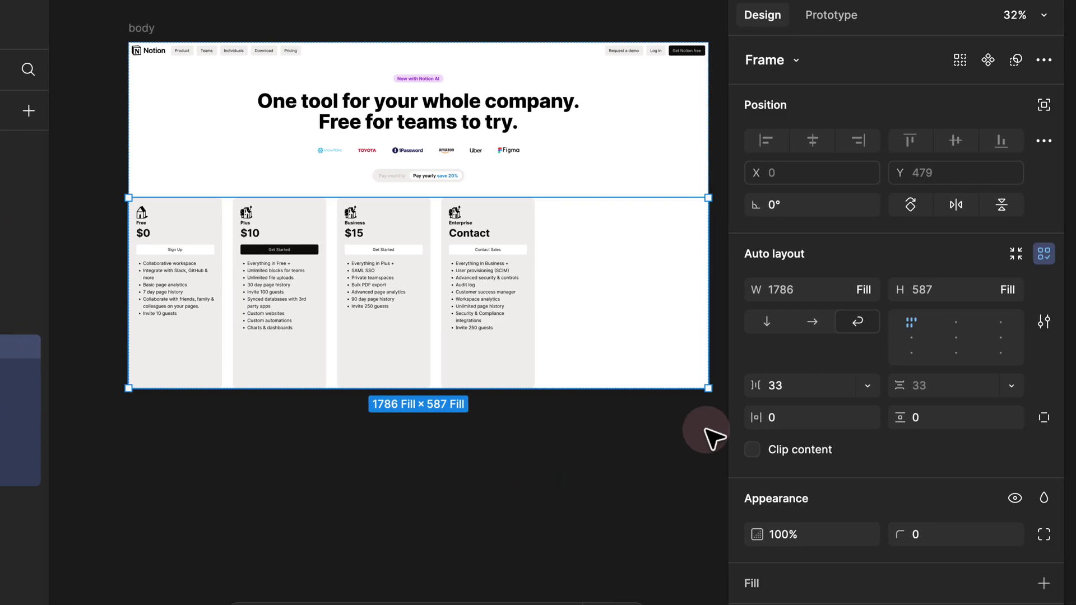
pyautogui.click(782, 420)
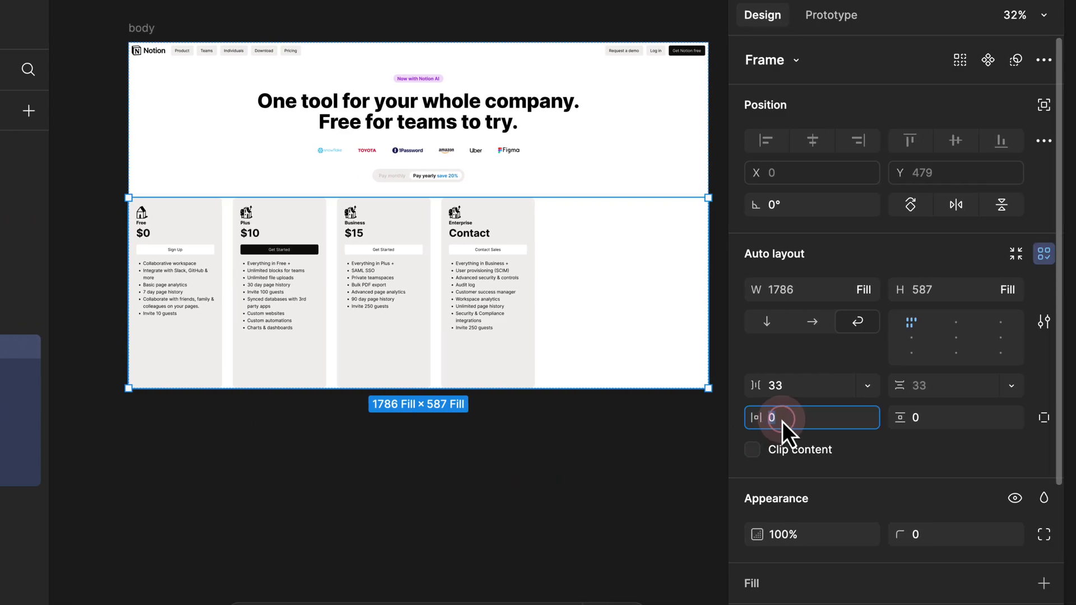
pyautogui.write('96')
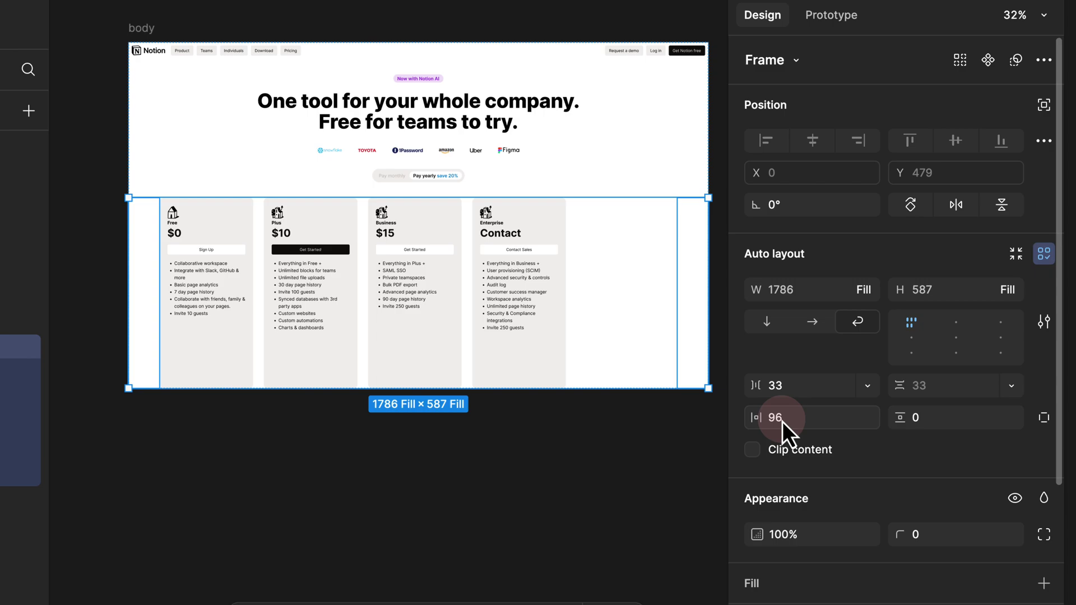
pyautogui.click(956, 324)
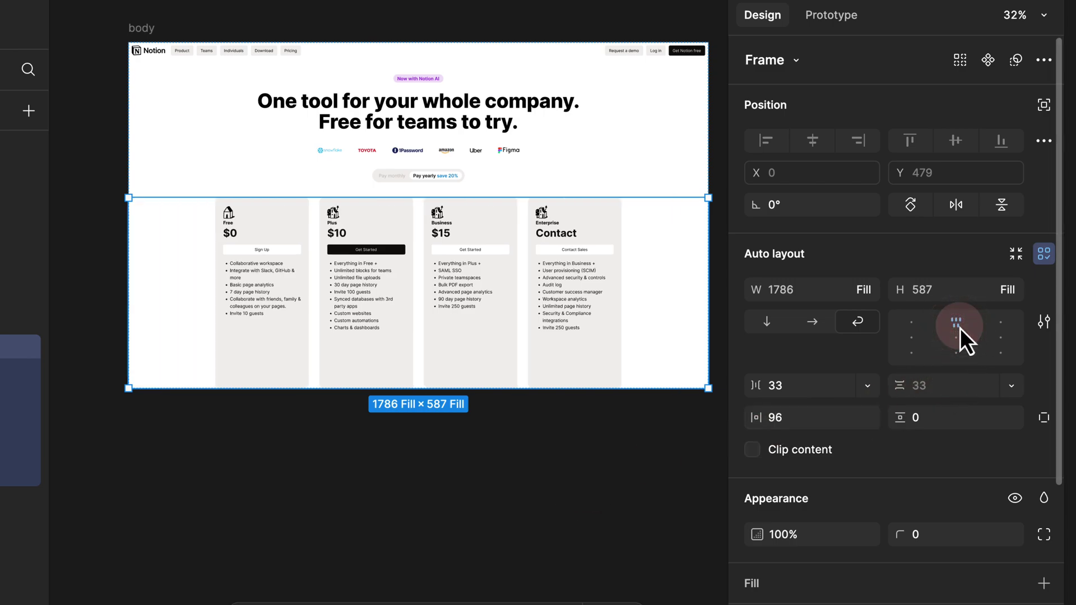
pyautogui.click(268, 285)
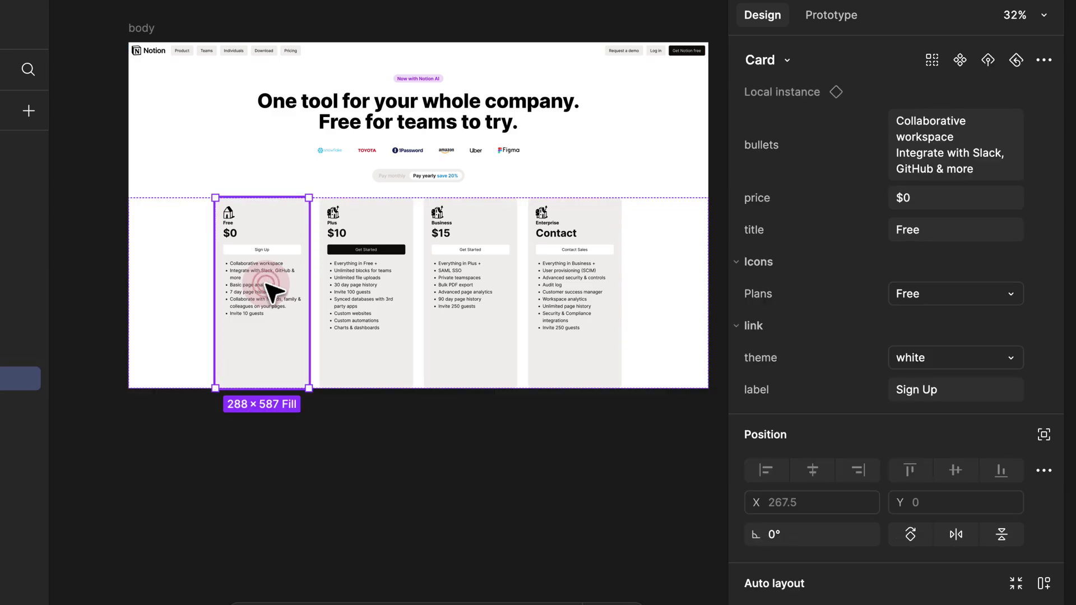
pyautogui.click(241, 410)
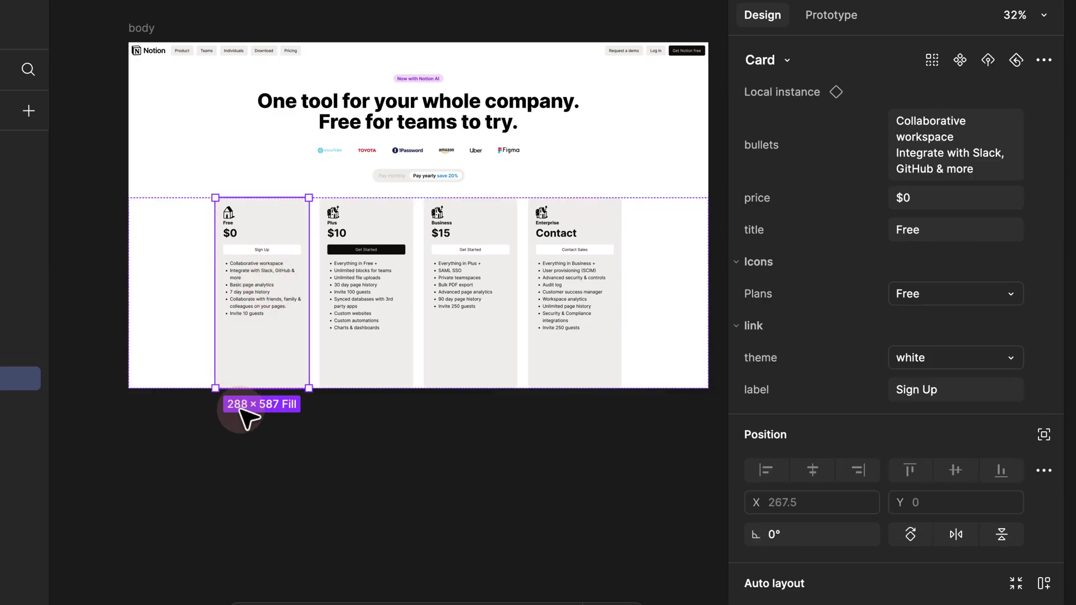
pyautogui.click(300, 285)
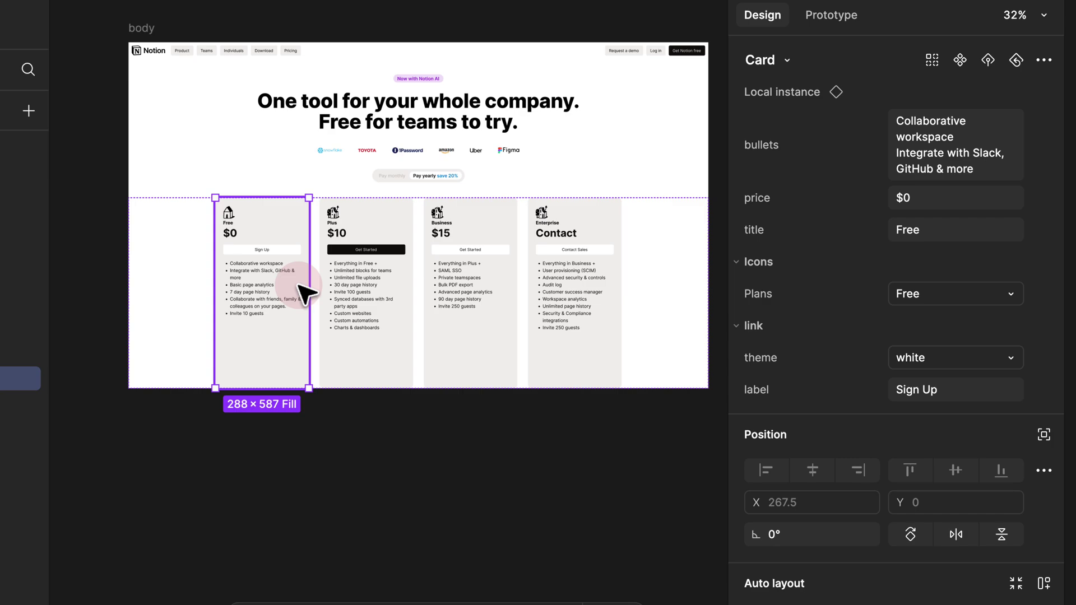
pyautogui.click(236, 400)
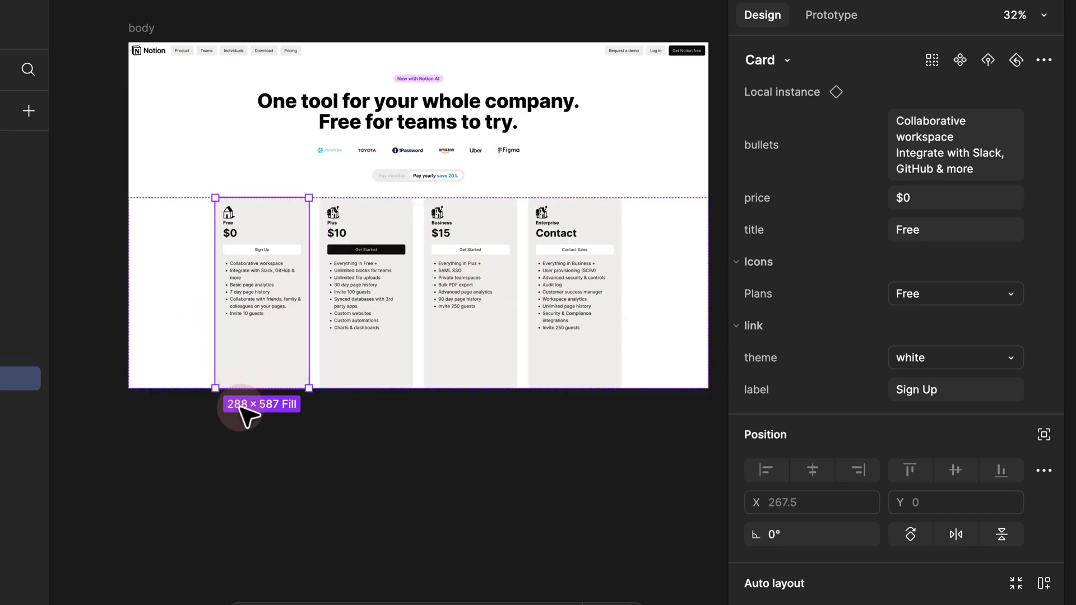
# Step: Resize the body frame to about 1195 by 1380 so that the Enterprise card wraps onto a second row
pyautogui.click(142, 28)
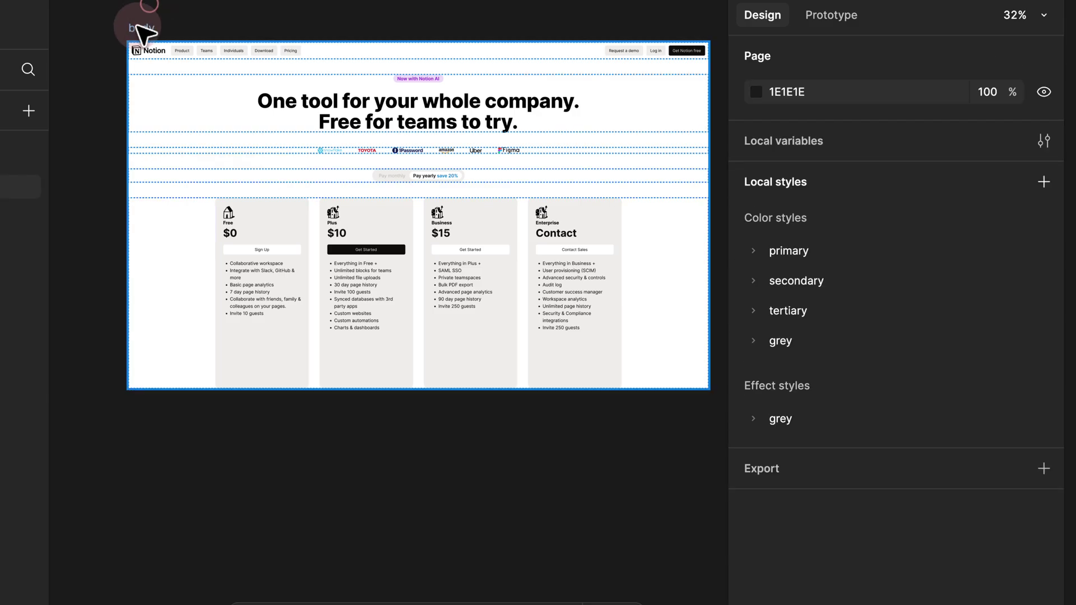
pyautogui.moveTo(703, 77); pyautogui.dragTo(507, 73)
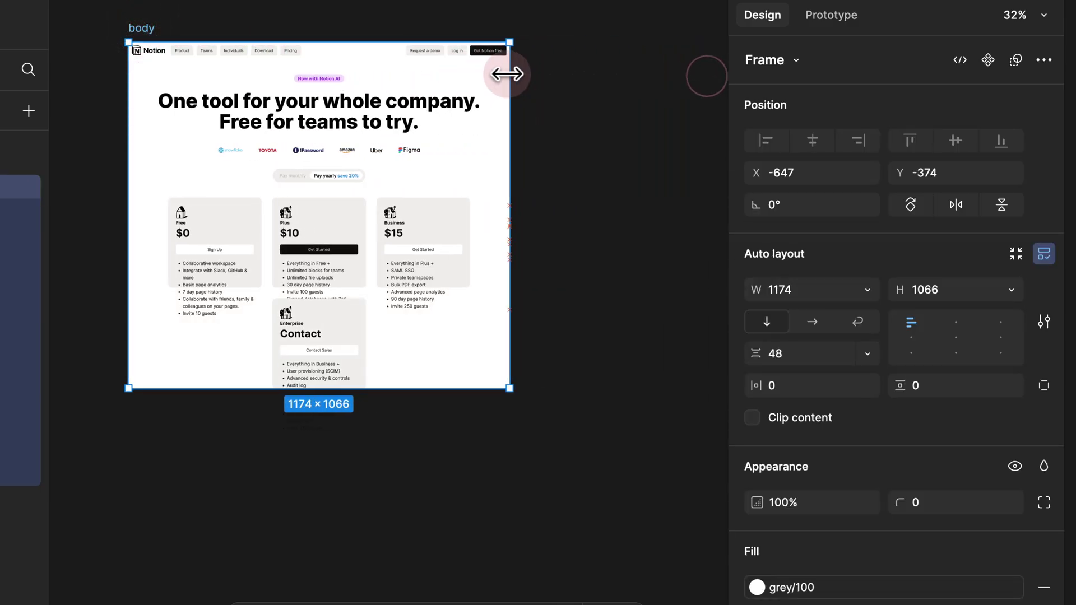
pyautogui.doubleClick(509, 387)
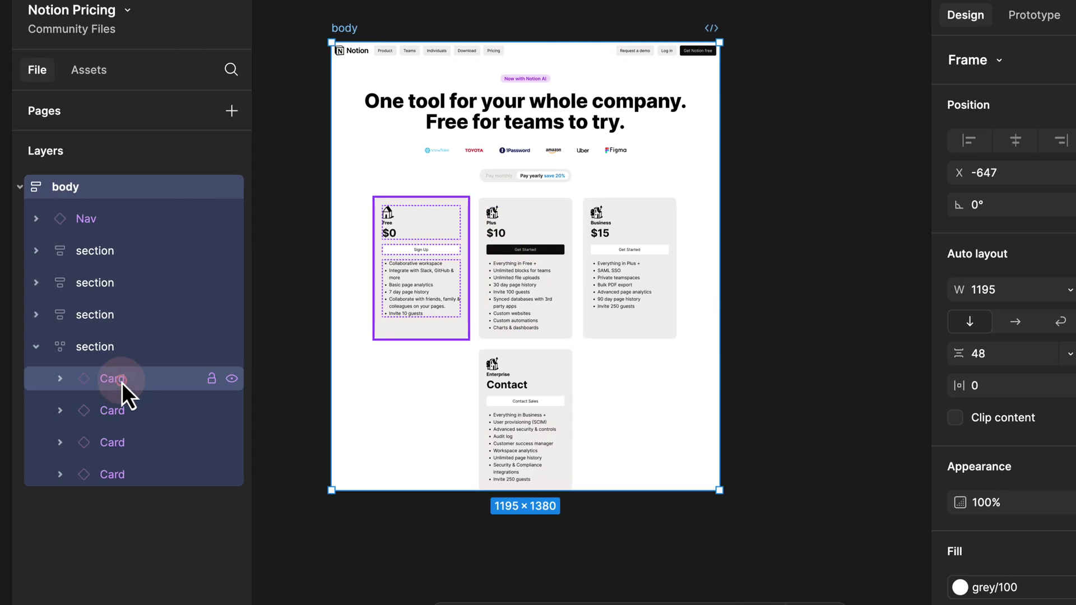
# Step: Add a minimum width of 290 to all four Card instances in the last section
pyautogui.click(3, 380)
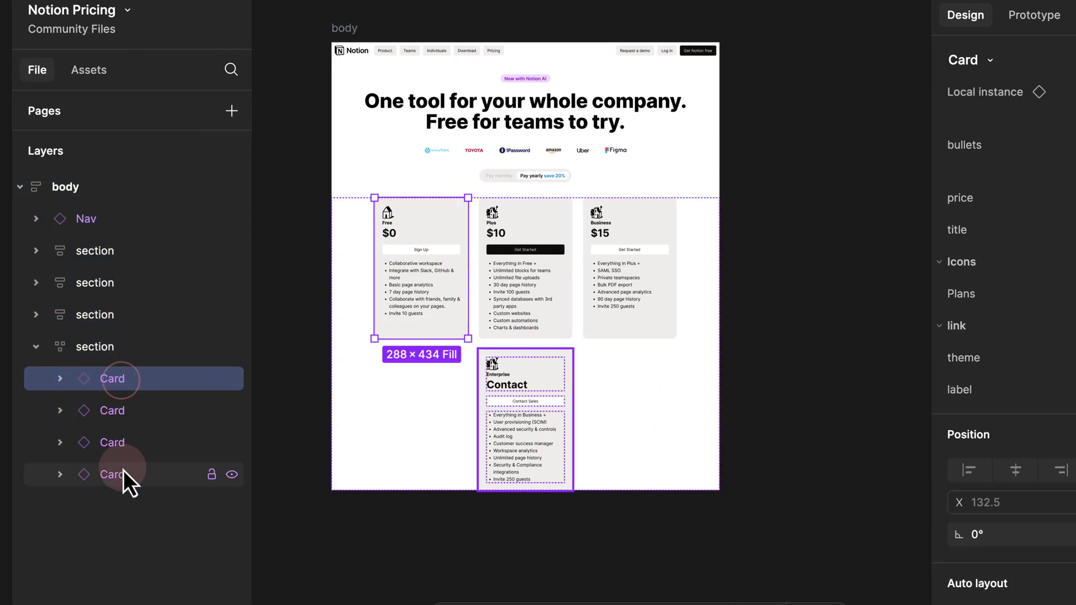
pyautogui.keyDown('shift'); pyautogui.click(2, 472); pyautogui.keyUp('shift')
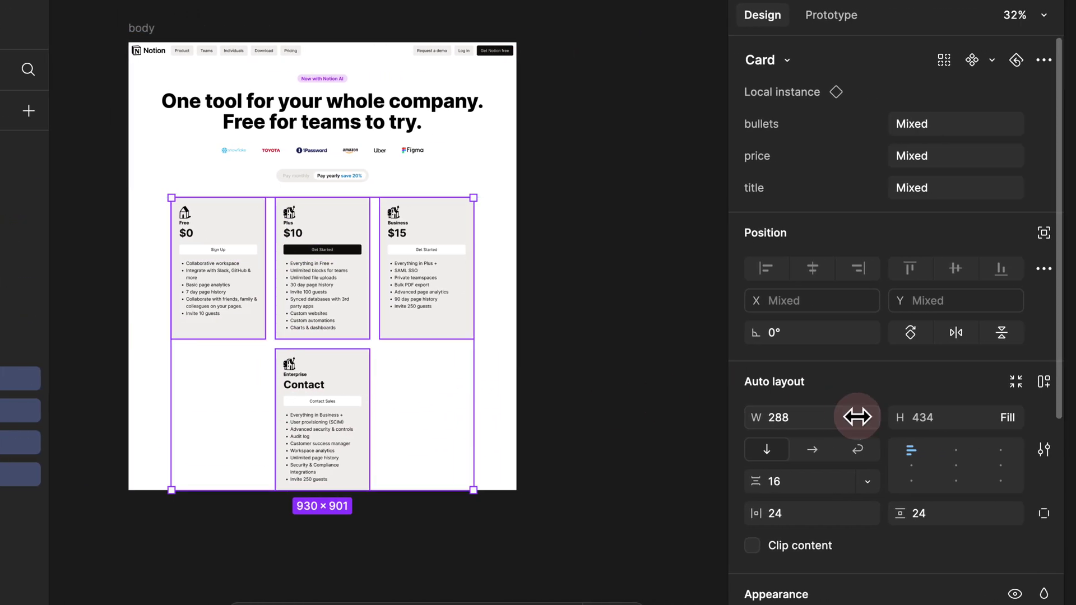
pyautogui.click(871, 418)
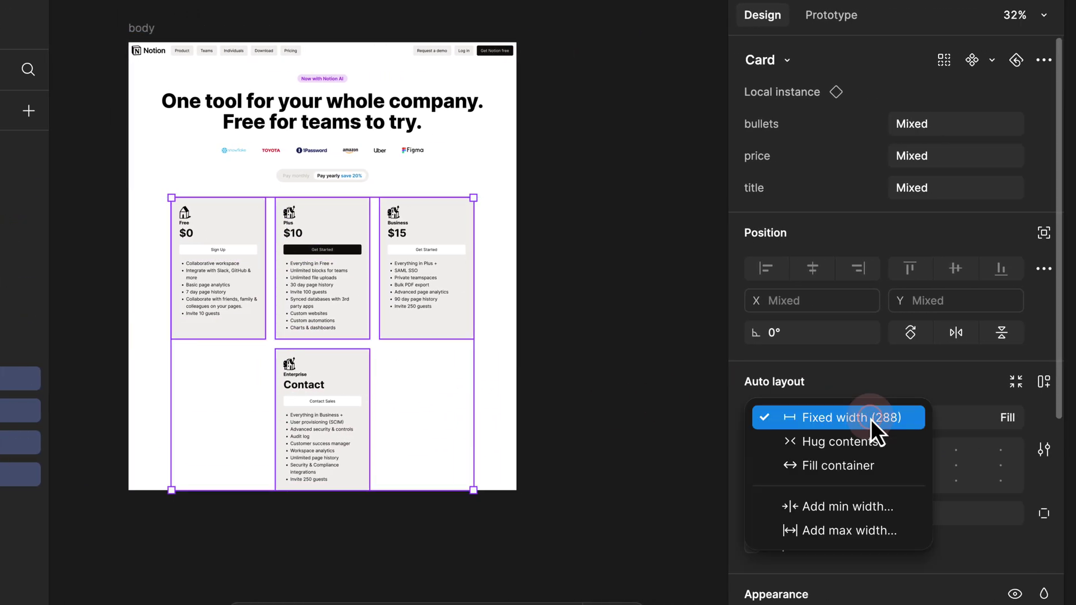
pyautogui.click(869, 510)
pyautogui.write('290')
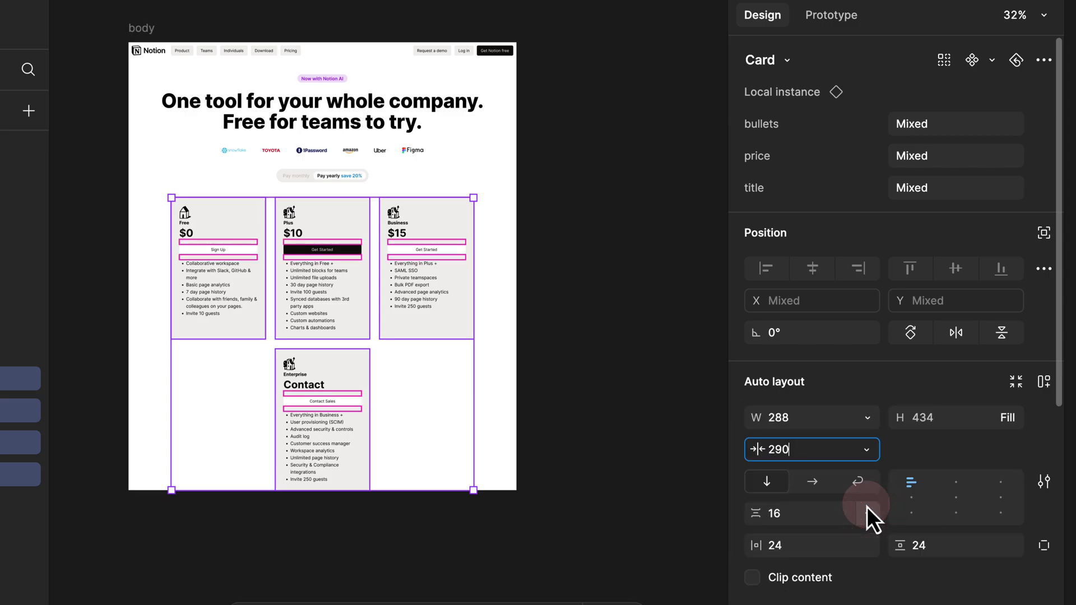
pyautogui.press('Return')
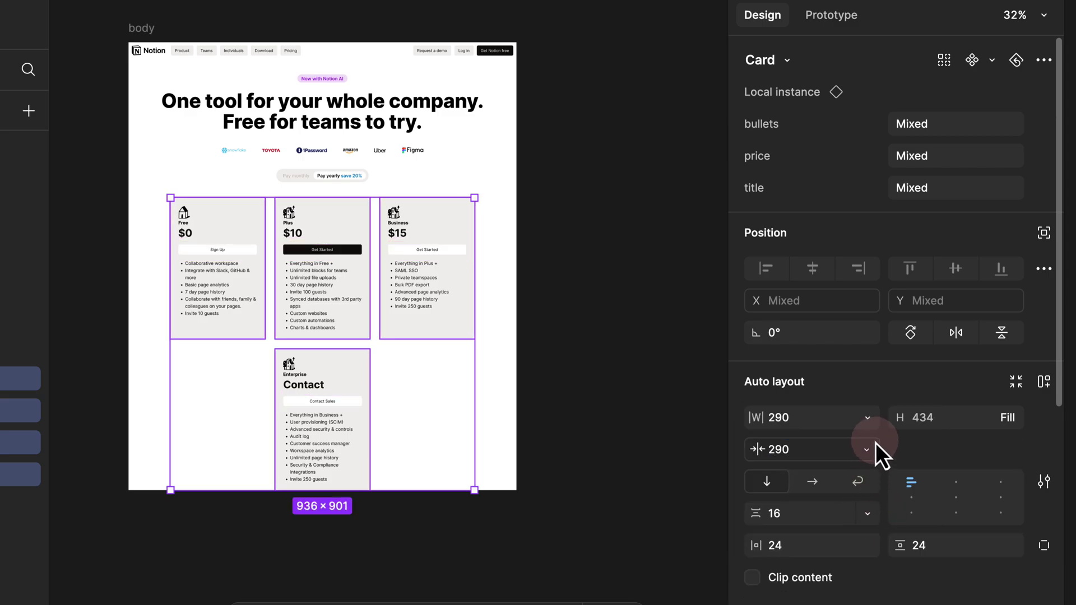
# Step: Set the width of the four Card instances to Fill container and clear the selection
pyautogui.click(867, 418)
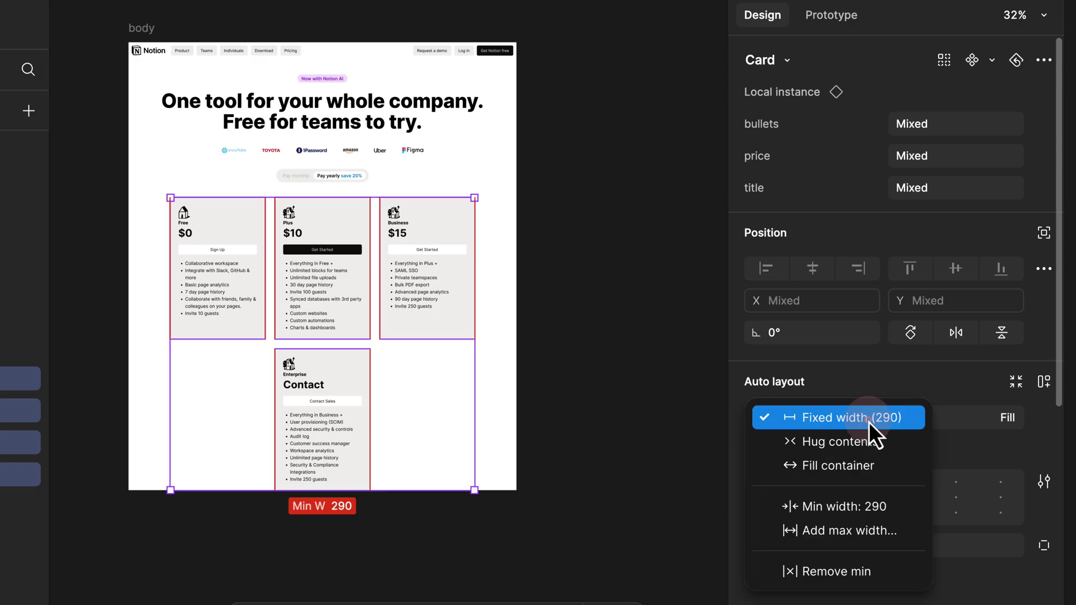
pyautogui.click(862, 466)
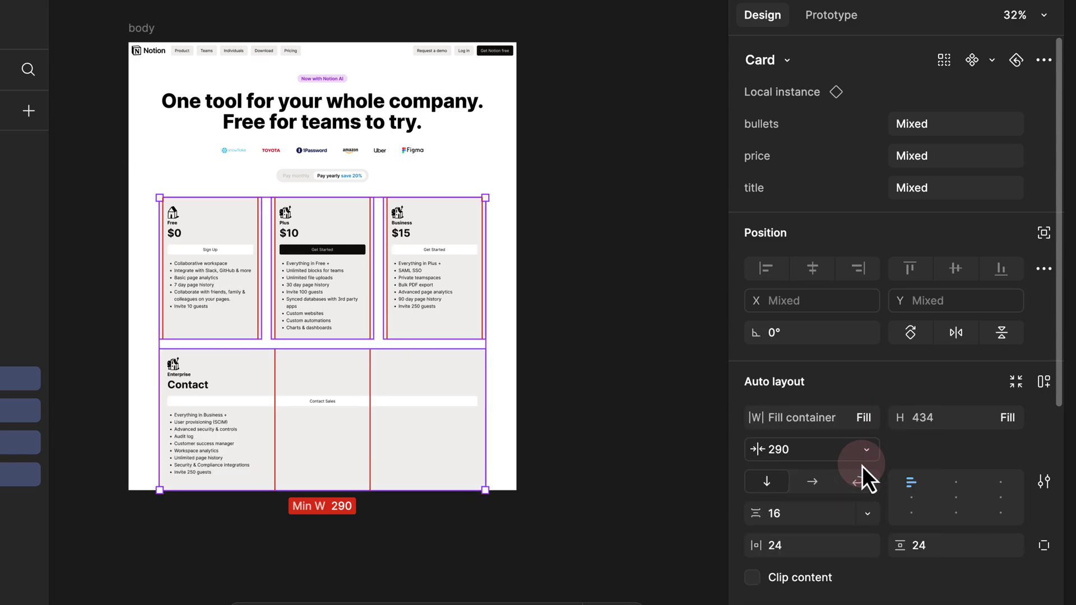
pyautogui.click(569, 260)
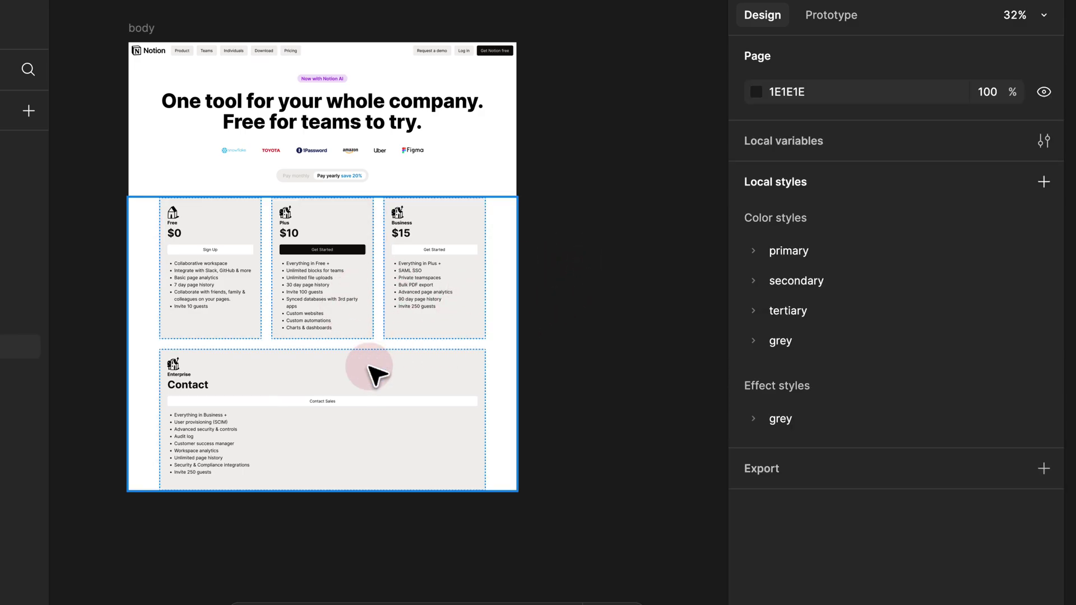
# Step: Test the cards' wrapping by resizing the body frame to widths of about 1672, 1354, 970 and 619
pyautogui.click(130, 31)
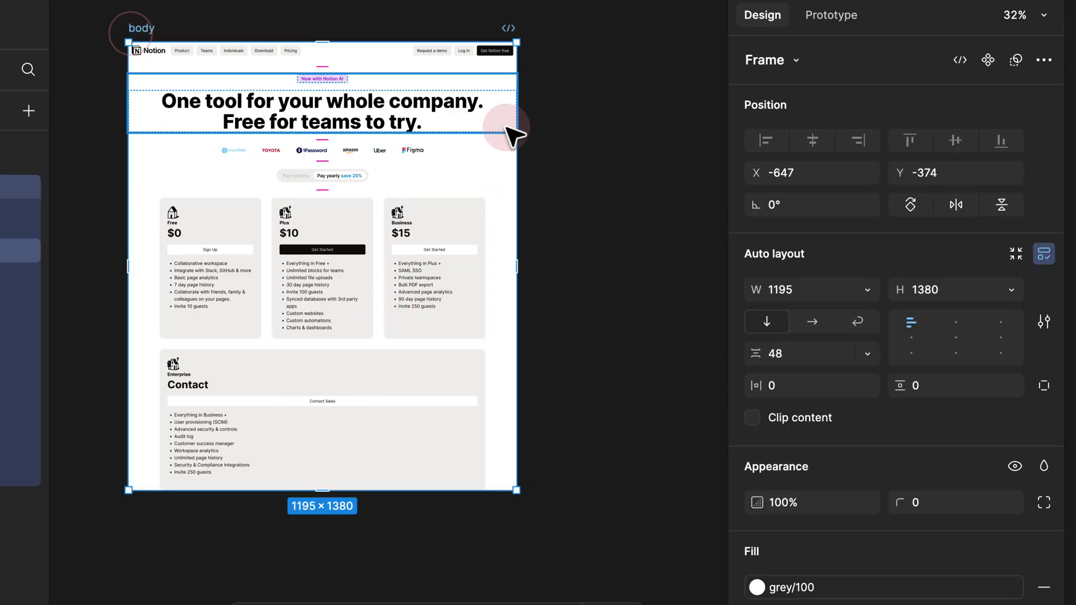
pyautogui.moveTo(525, 132); pyautogui.dragTo(672, 132)
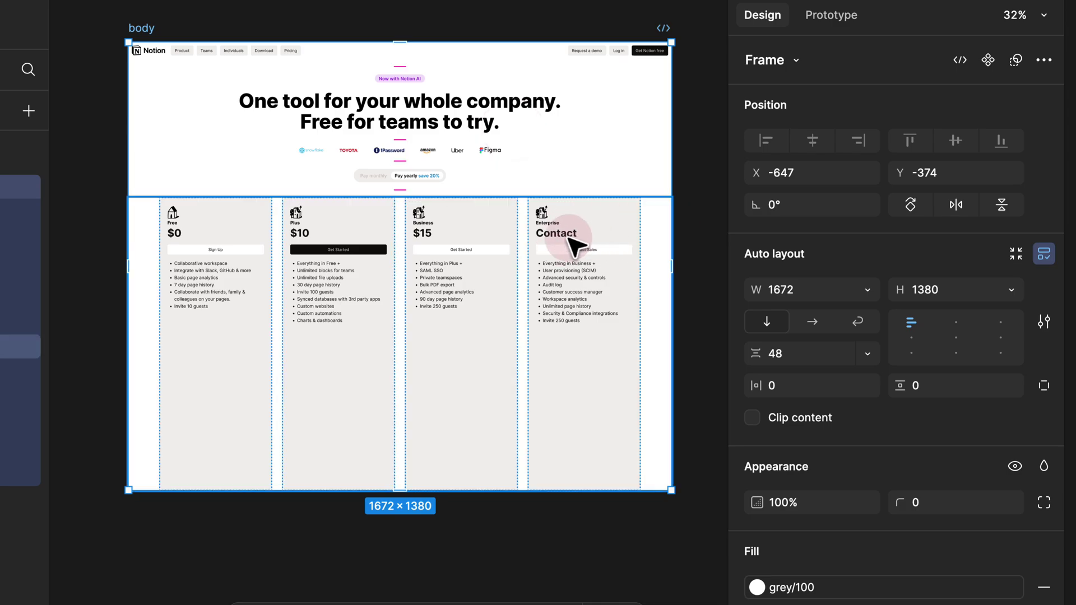
pyautogui.moveTo(668, 493); pyautogui.dragTo(559, 474)
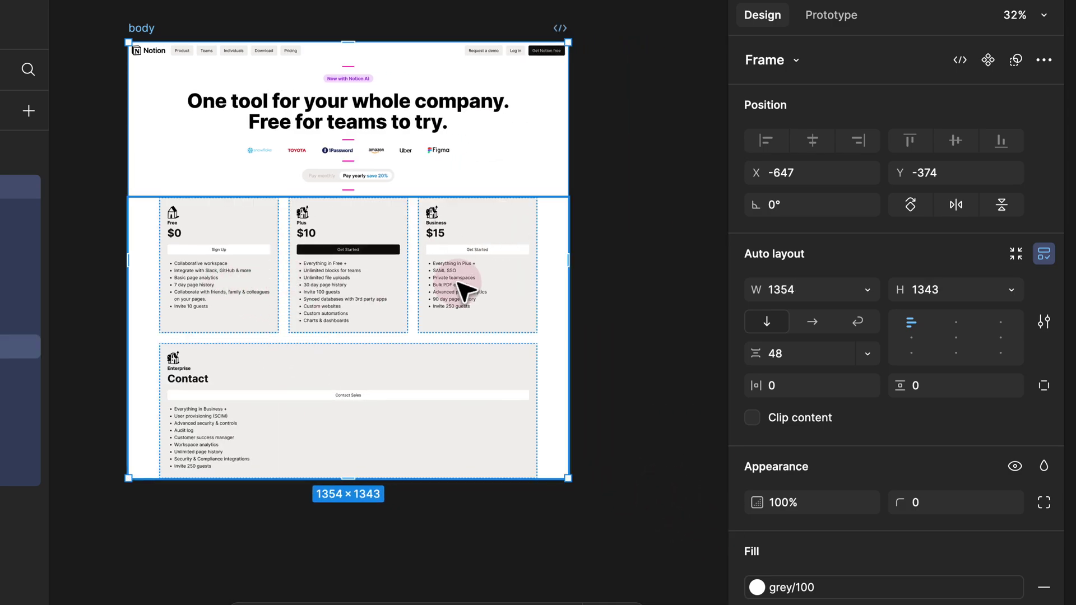
pyautogui.moveTo(566, 480); pyautogui.dragTo(443, 483)
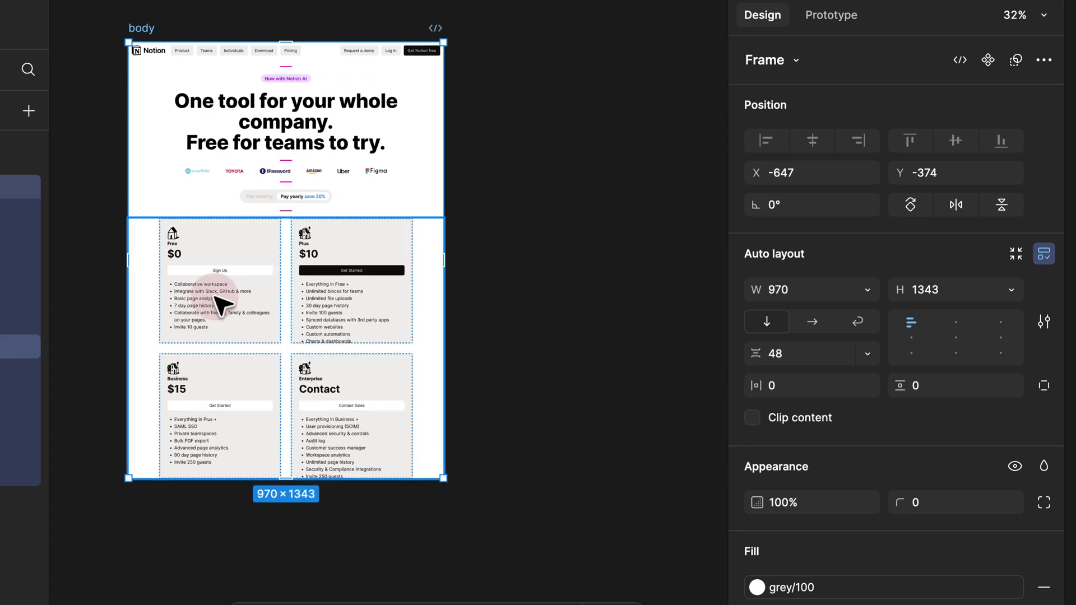
pyautogui.moveTo(442, 479); pyautogui.dragTo(332, 566)
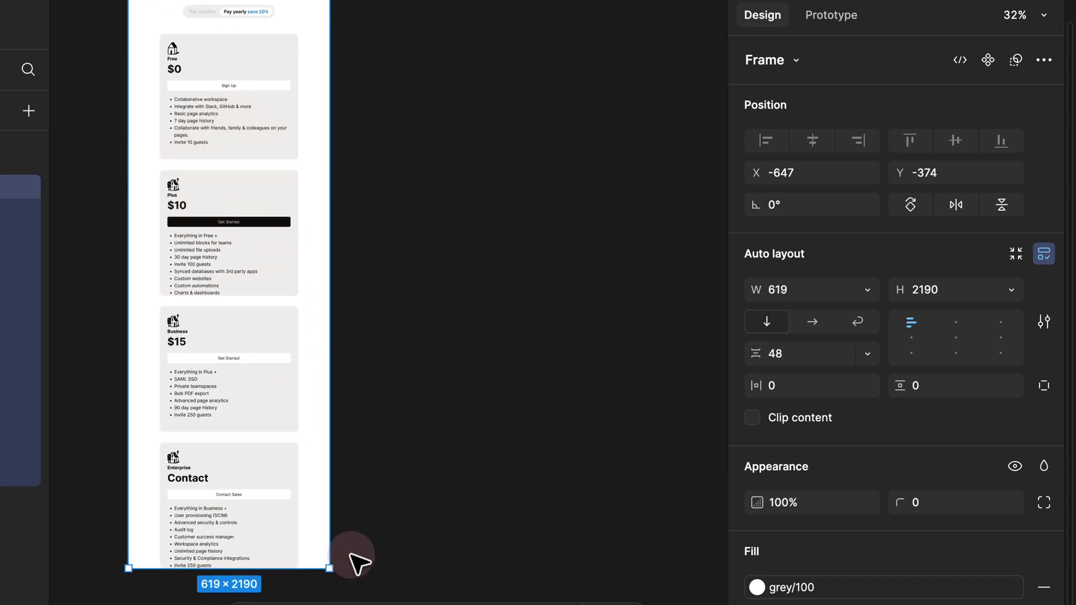
# Step: Resize the body frame to about 1638 by 963 so all four cards fit in one row, and clear the selection
pyautogui.moveTo(330, 569); pyautogui.dragTo(661, 169)
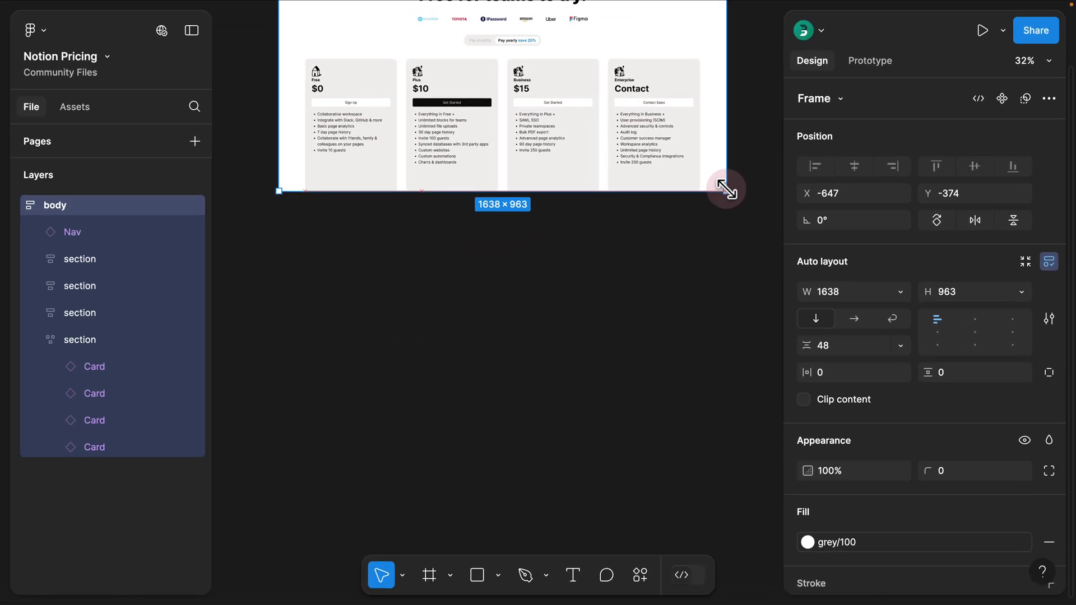
pyautogui.click(547, 224)
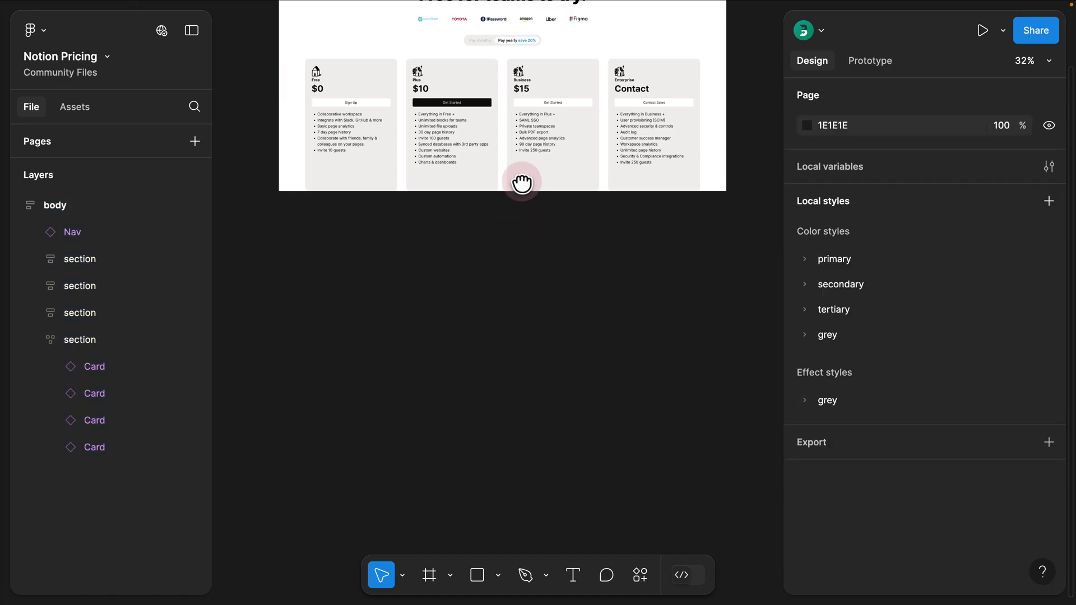
pyautogui.moveTo(521, 183); pyautogui.dragTo(497, 358)
pyautogui.scroll(2, 368, 401)
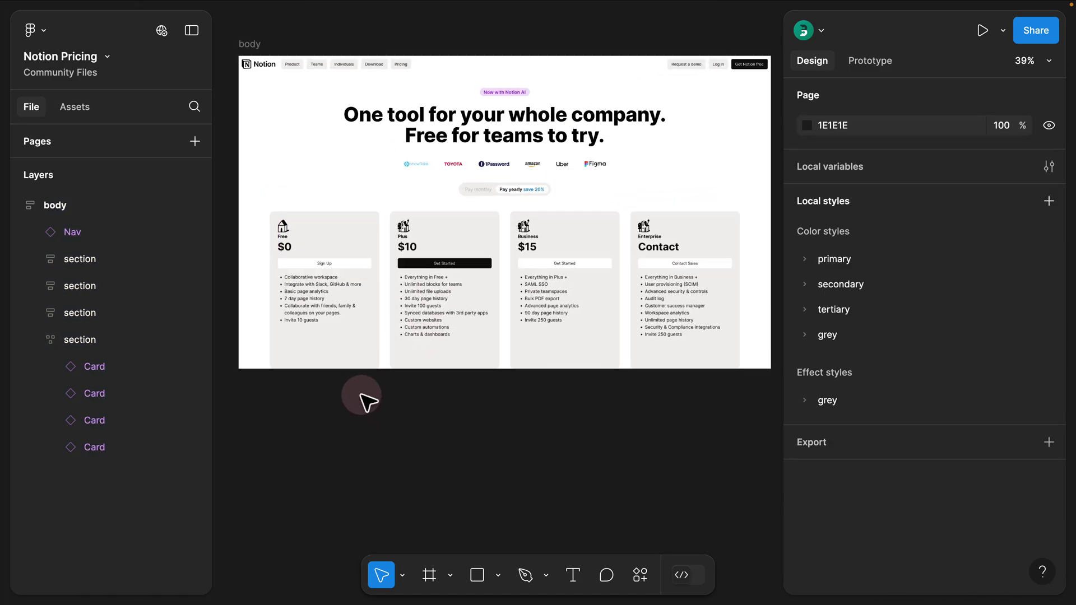